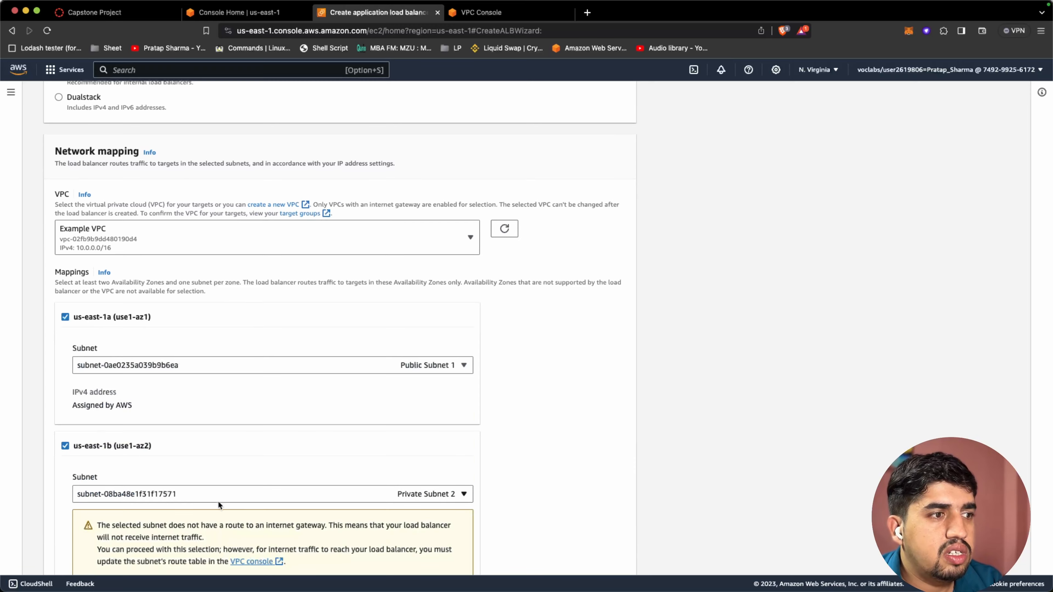
- Map us-east-1b to Public Subnet 2 and replace the load balancer's default security group with ALBSG
left_click(283, 493)
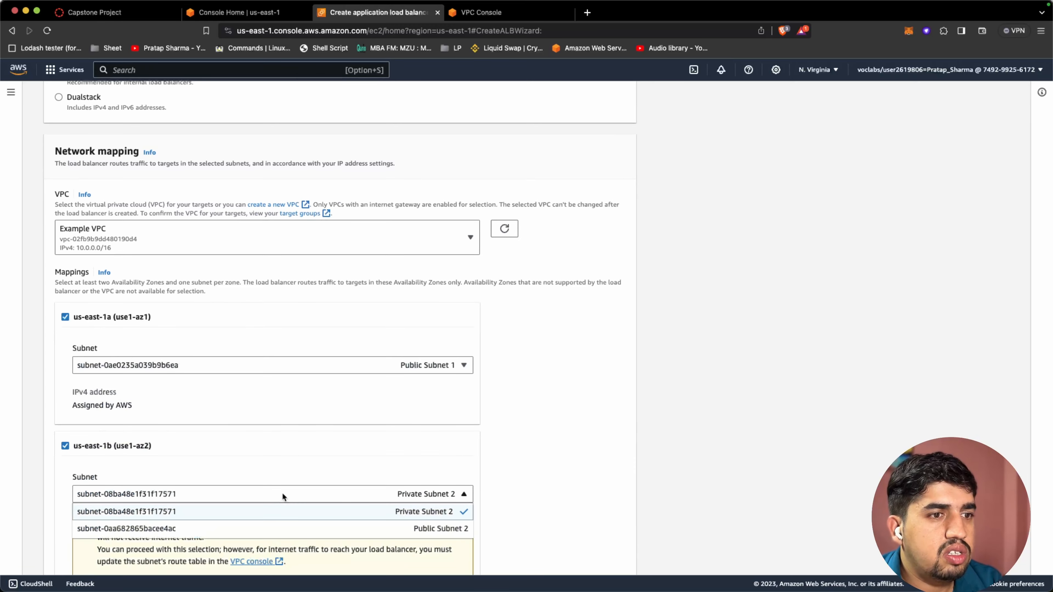
left_click(255, 528)
scroll(582, 449, "down", 10)
scroll(582, 449, "down", 1)
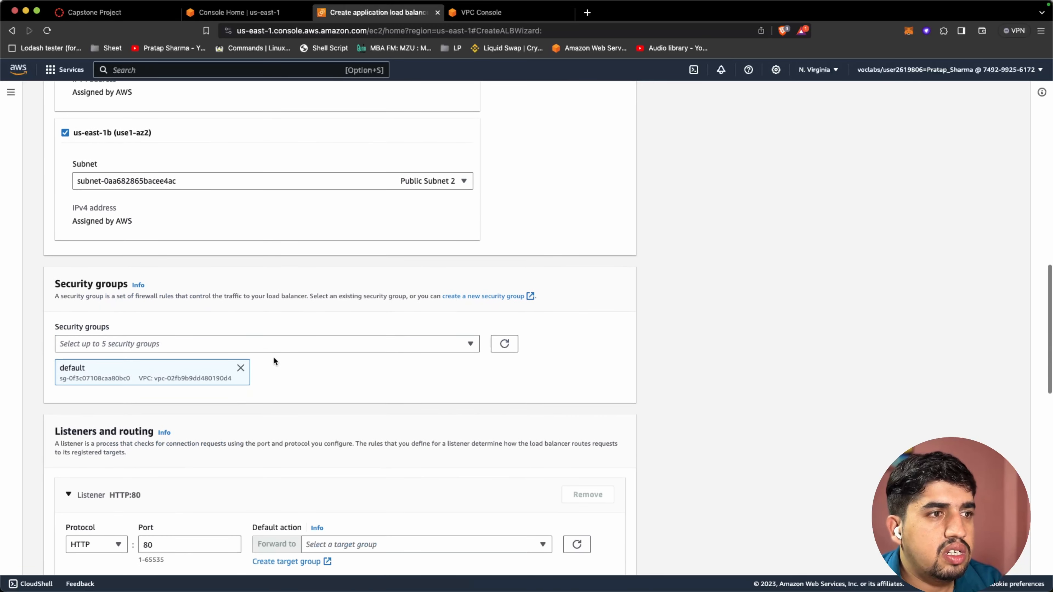
left_click(240, 368)
left_click(212, 343)
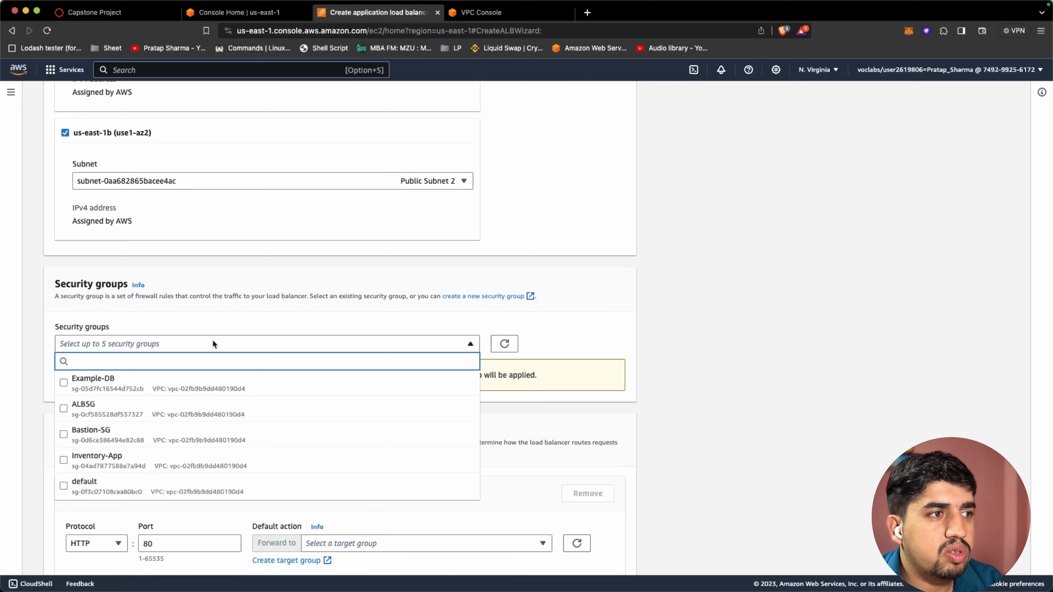
left_click(96, 406)
left_click(560, 372)
- Start a new target group for the HTTP:80 listener's default action and name it lwp-TG
scroll(465, 420, "down", 7)
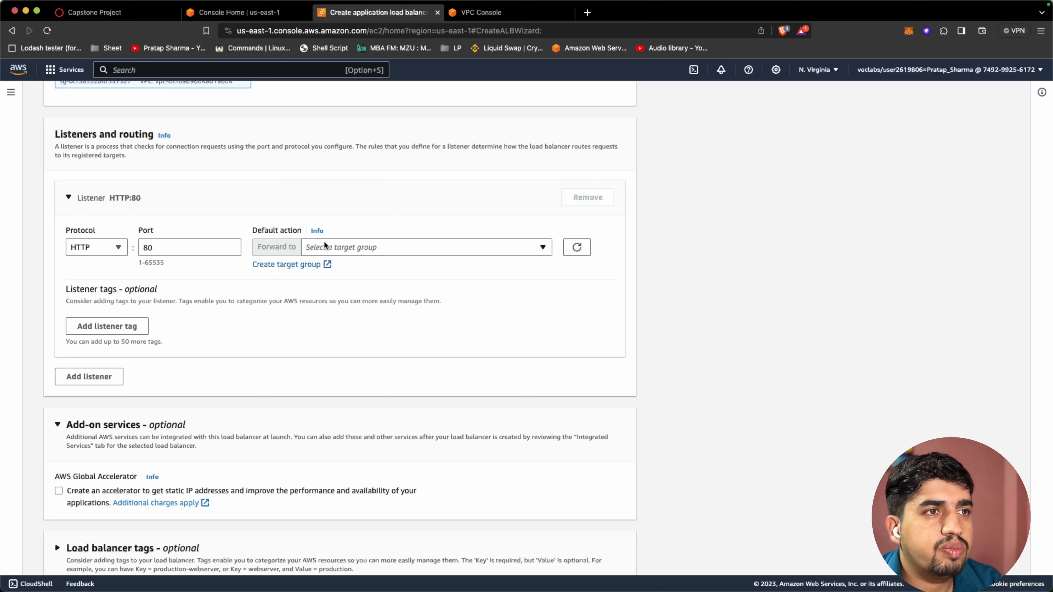
left_click(289, 265)
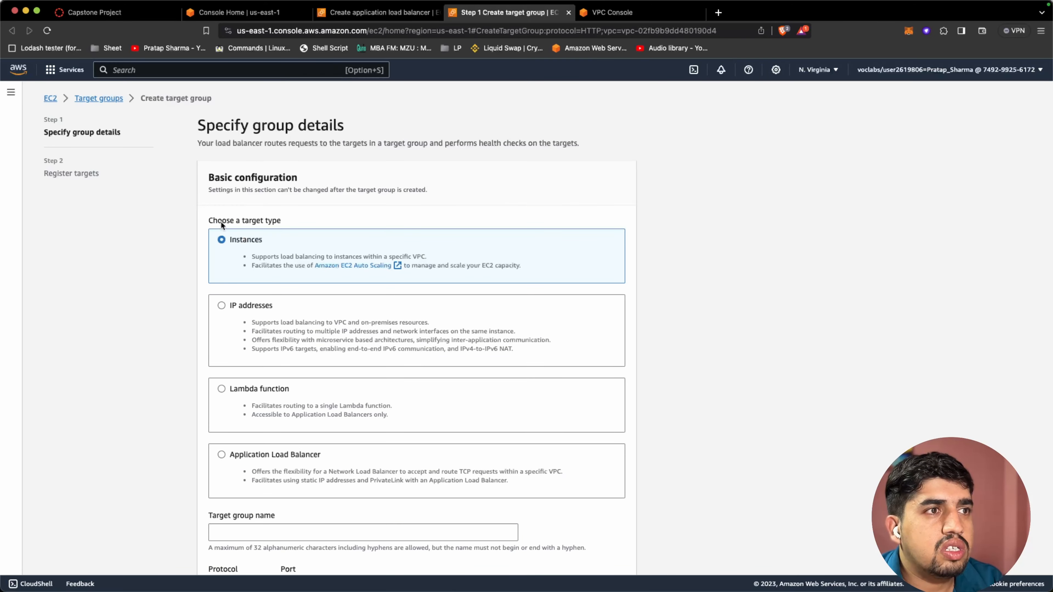
scroll(286, 221, "down", 5)
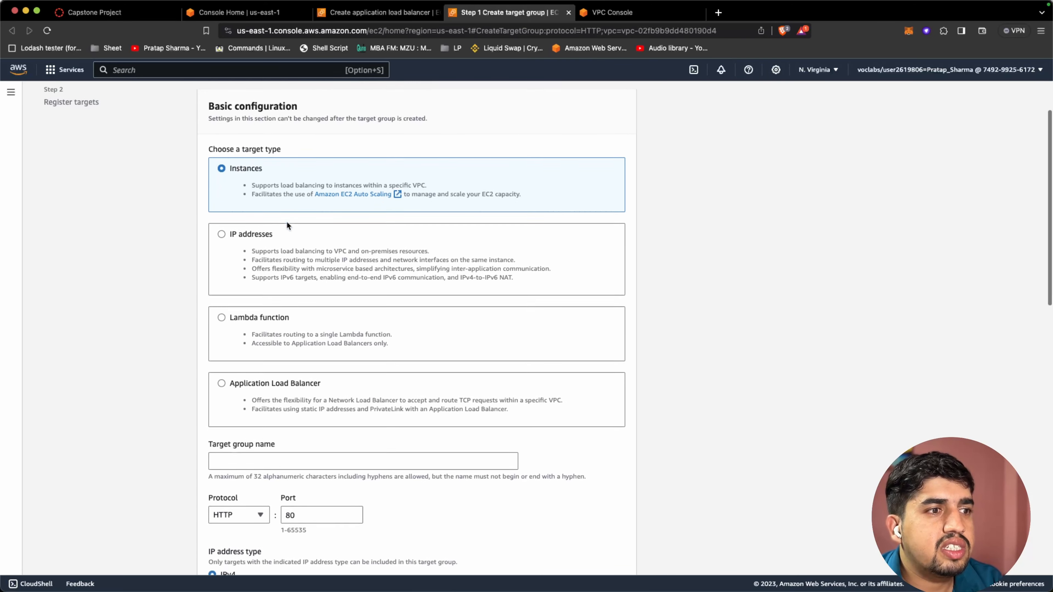
scroll(287, 220, "down", 1)
left_click(242, 300)
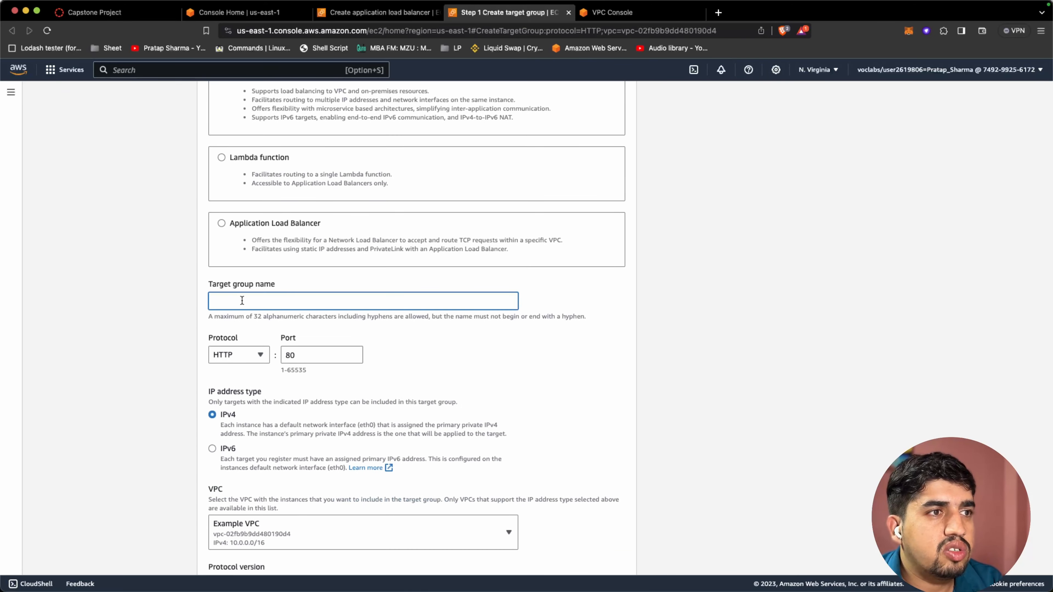
type("lwp-TG")
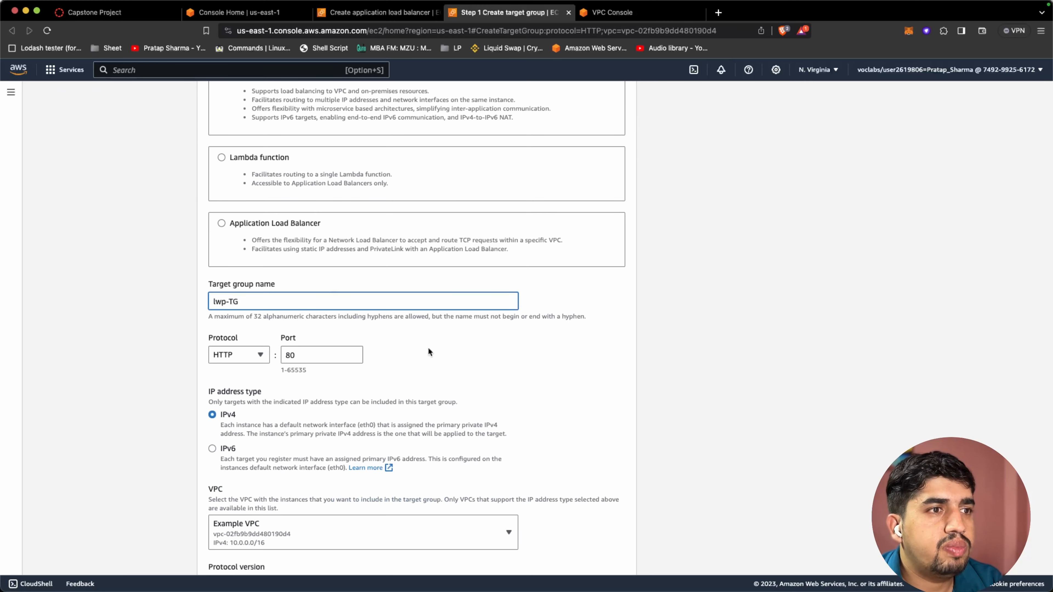
- Keep the target group on Example VPC with HTTP1 and the default health checks, and continue to target registration
scroll(428, 348, "down", 3)
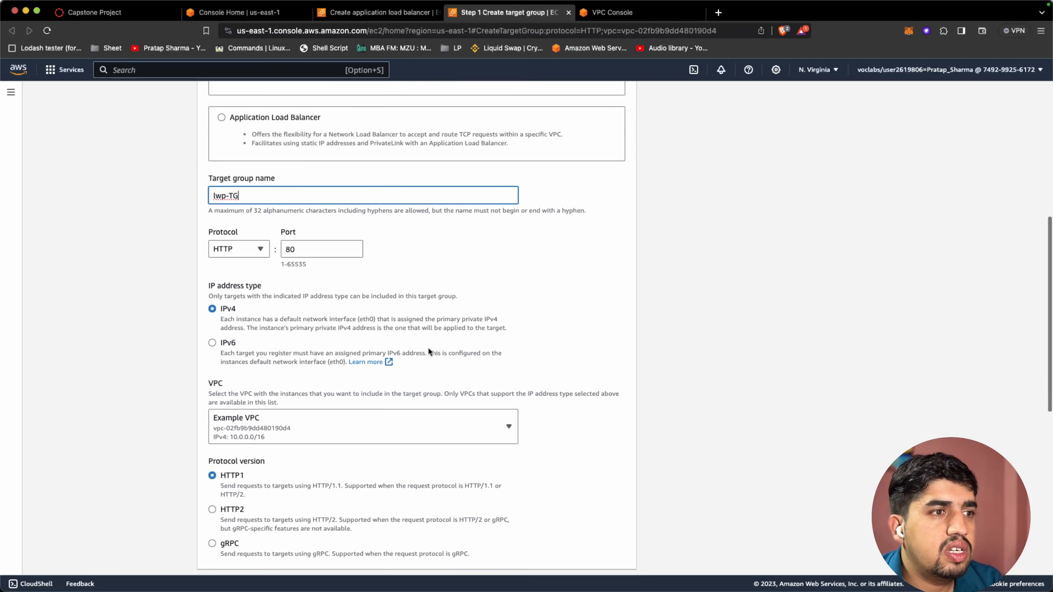
scroll(305, 312, "down", 1)
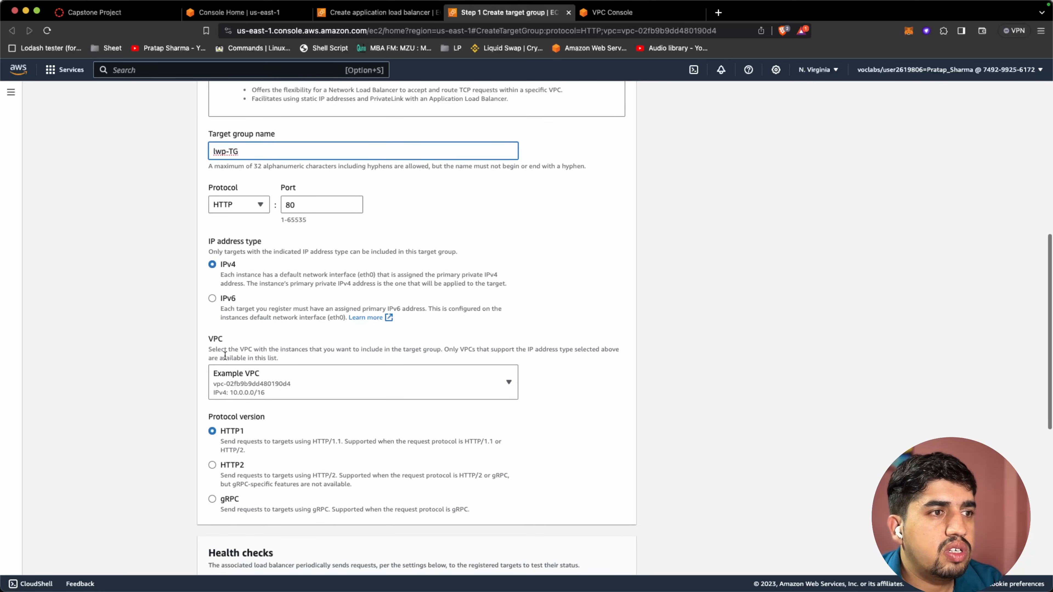
left_click(334, 370)
left_click(137, 380)
scroll(297, 431, "down", 2)
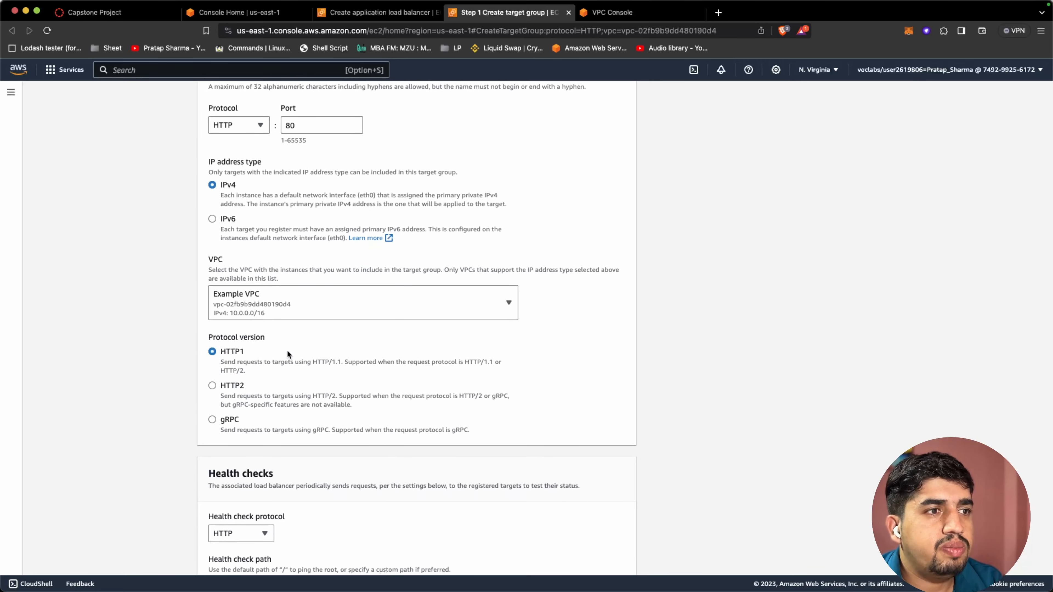
scroll(287, 352, "down", 6)
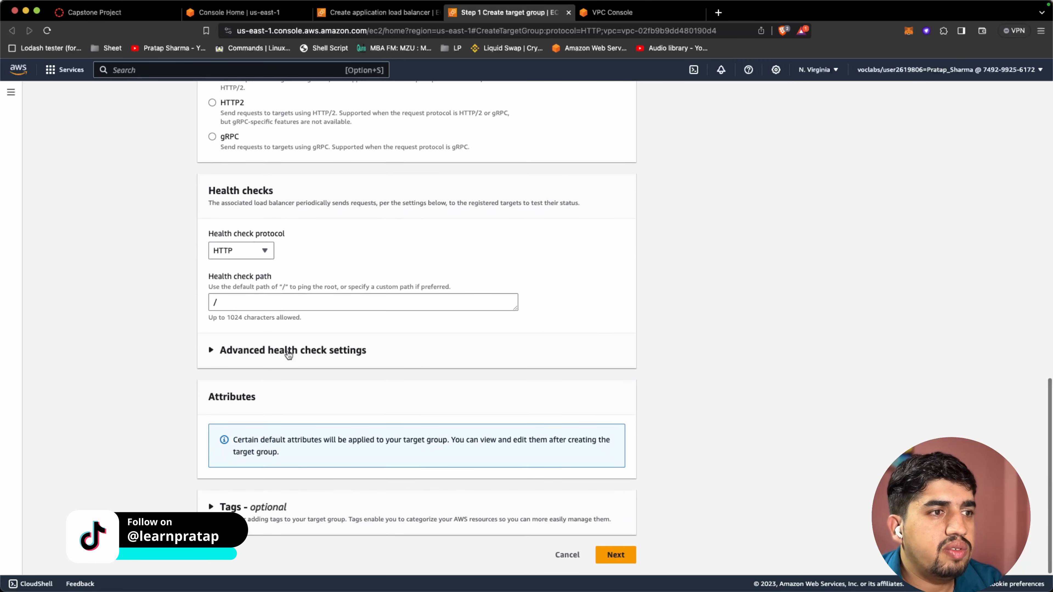
left_click(615, 555)
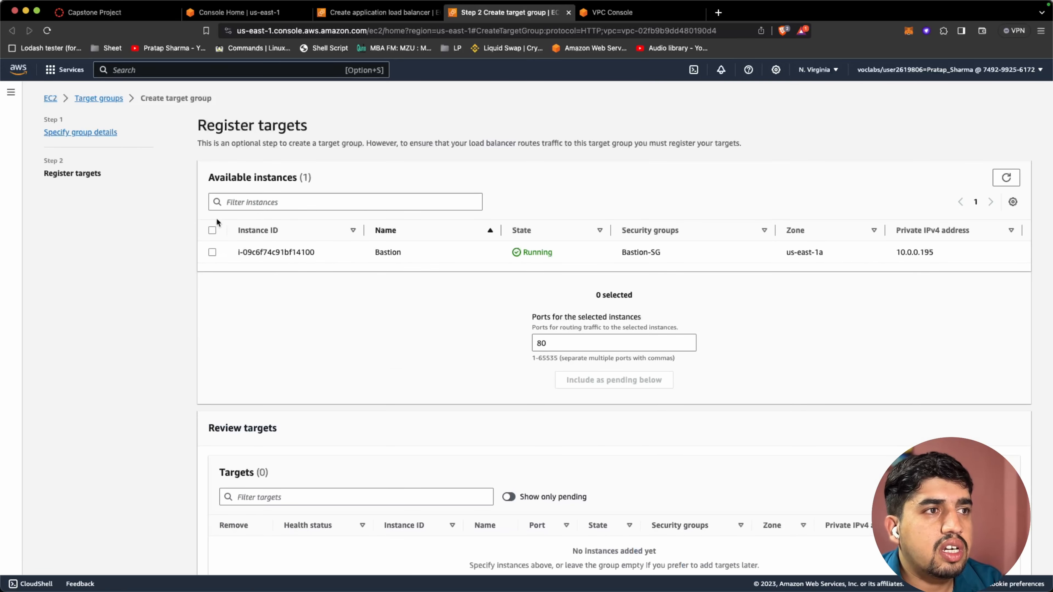
- Include the Bastion instance as a pending target on port 80, create the target group, and refresh the target group list
left_click(212, 253)
scroll(404, 321, "down", 2)
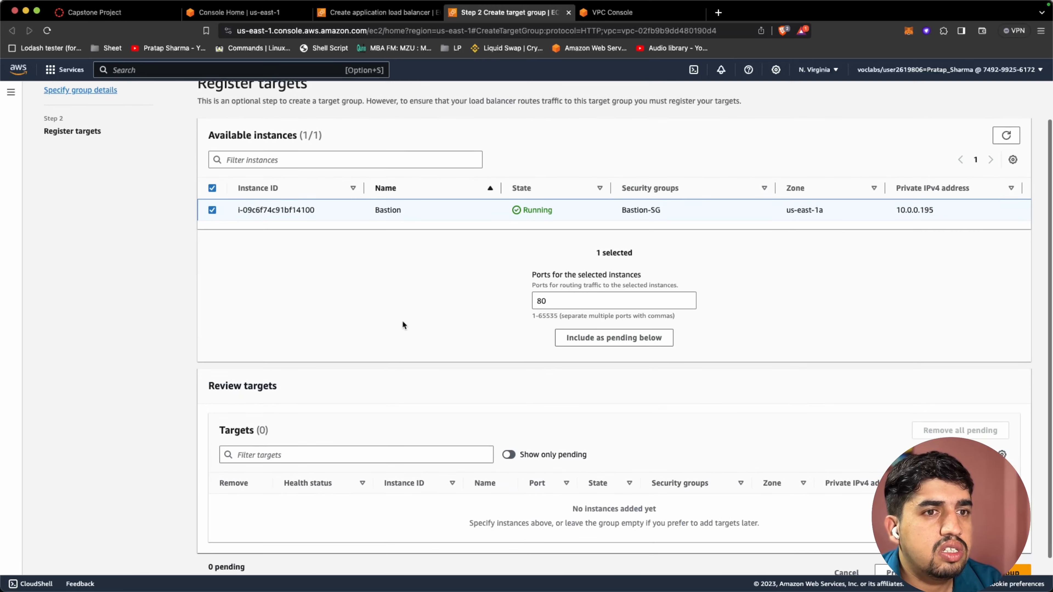
left_click(604, 331)
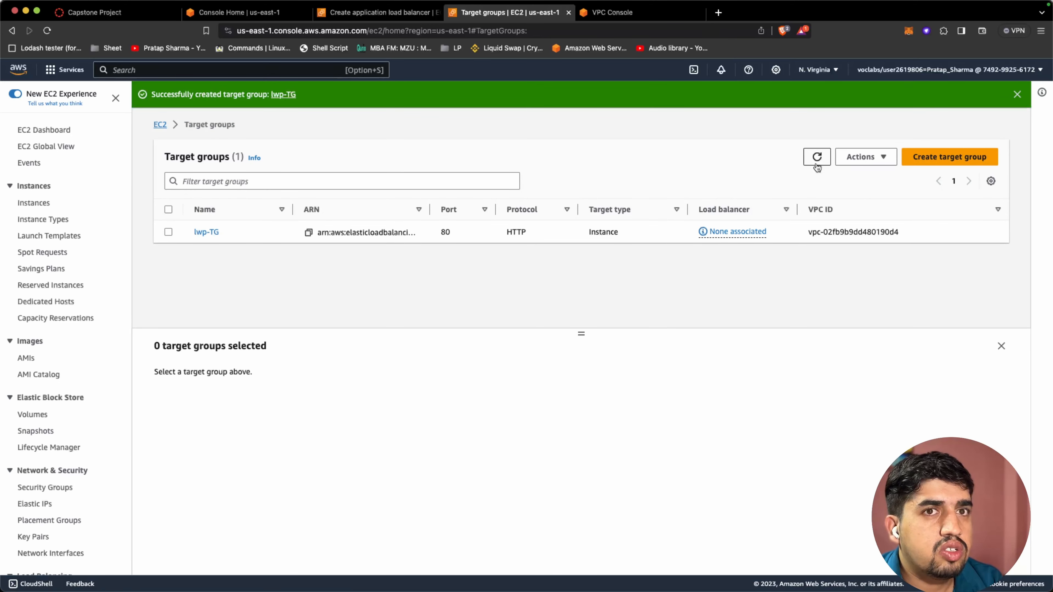
left_click(816, 166)
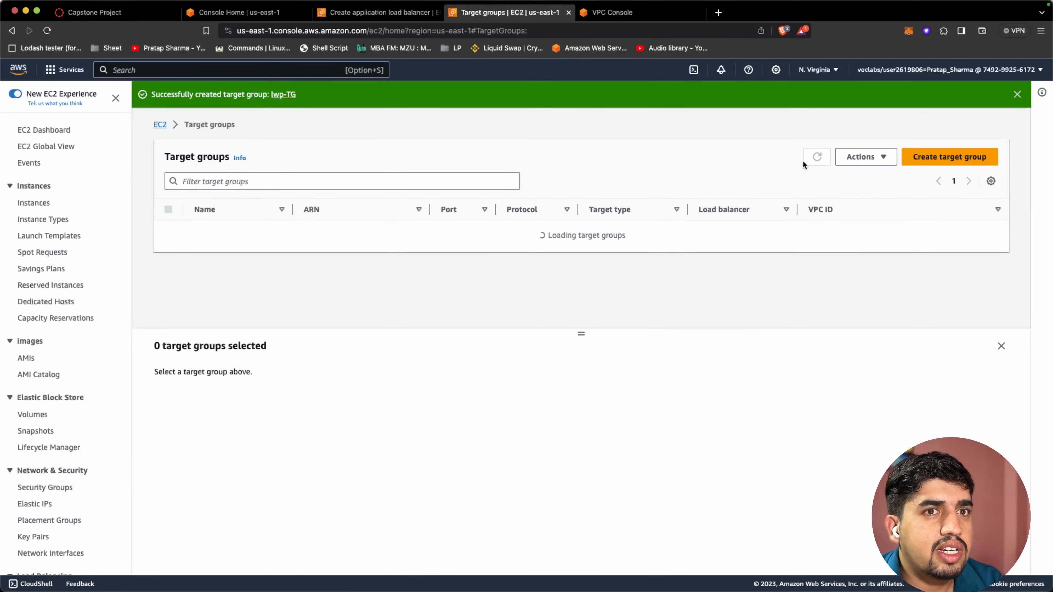
- Return to the load balancer setup, reload the target groups, and forward the HTTP:80 listener to lwp-TG
left_click(380, 16)
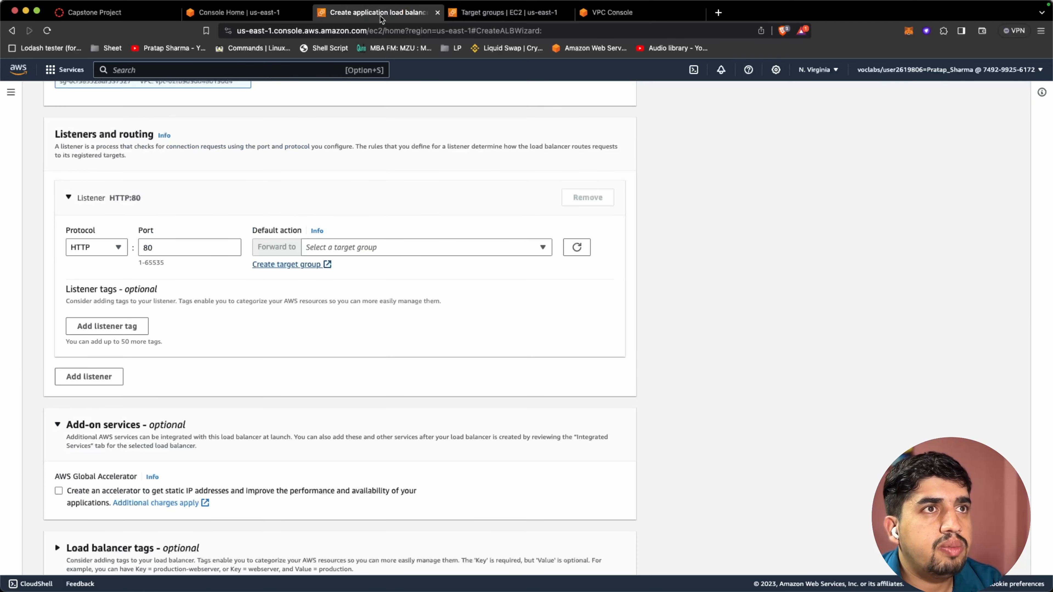
left_click(350, 245)
left_click(580, 254)
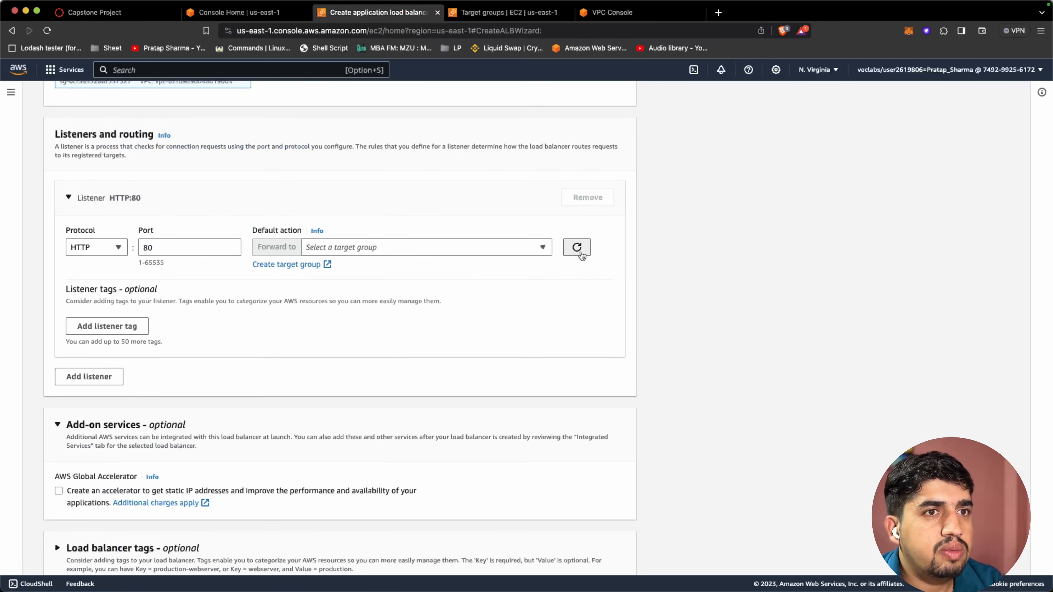
left_click(465, 254)
left_click(348, 290)
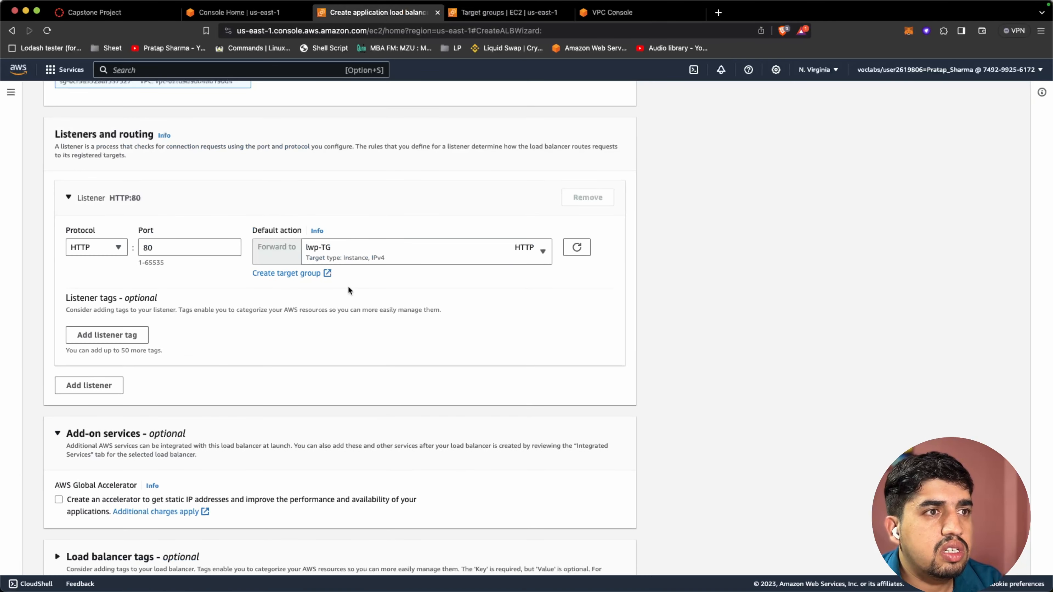
- Review the configuration summary, create the lwp-LB load balancer, and view it in the load balancer list
scroll(295, 360, "down", 5)
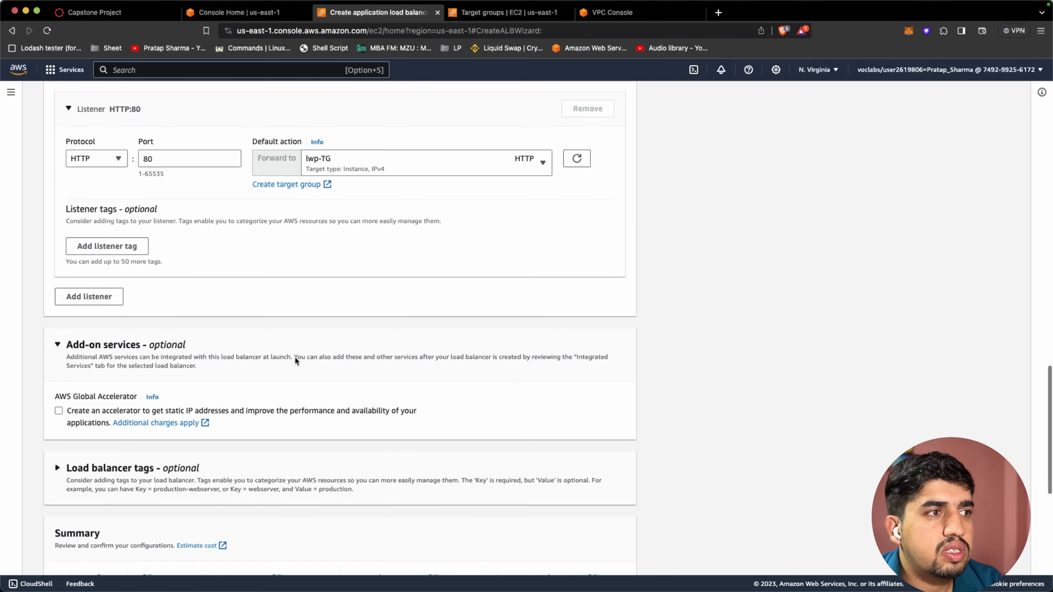
scroll(290, 277, "down", 4)
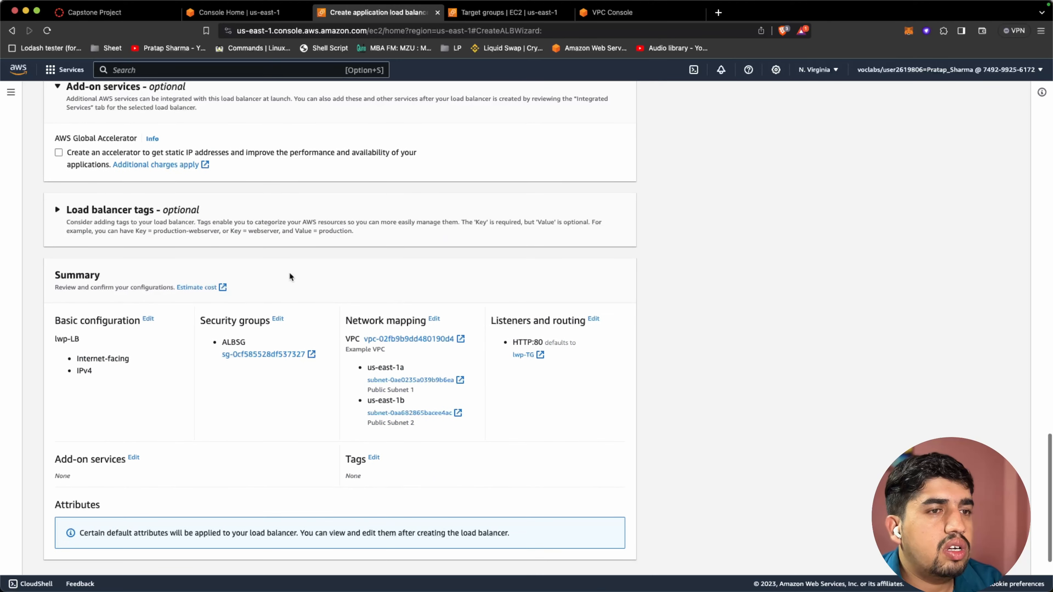
scroll(289, 272, "up", 10)
scroll(289, 272, "down", 3)
scroll(289, 276, "down", 10)
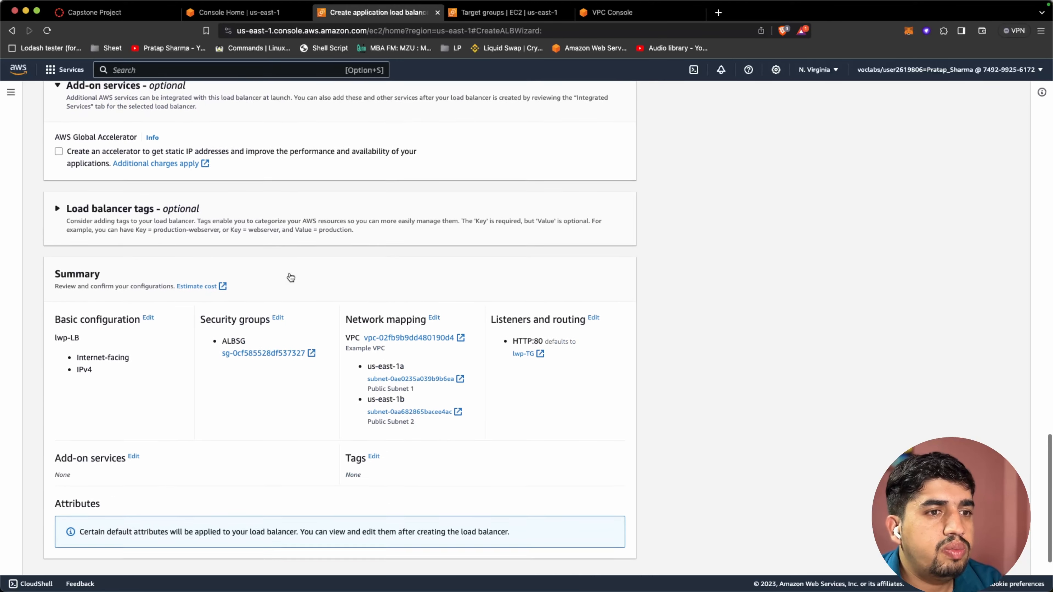
left_click(567, 550)
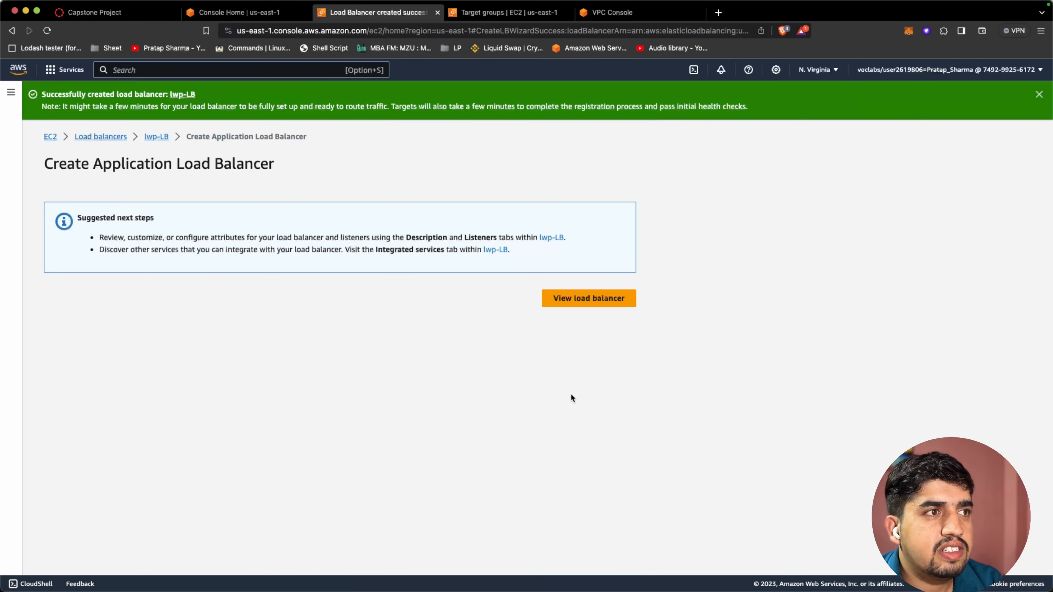
left_click(572, 298)
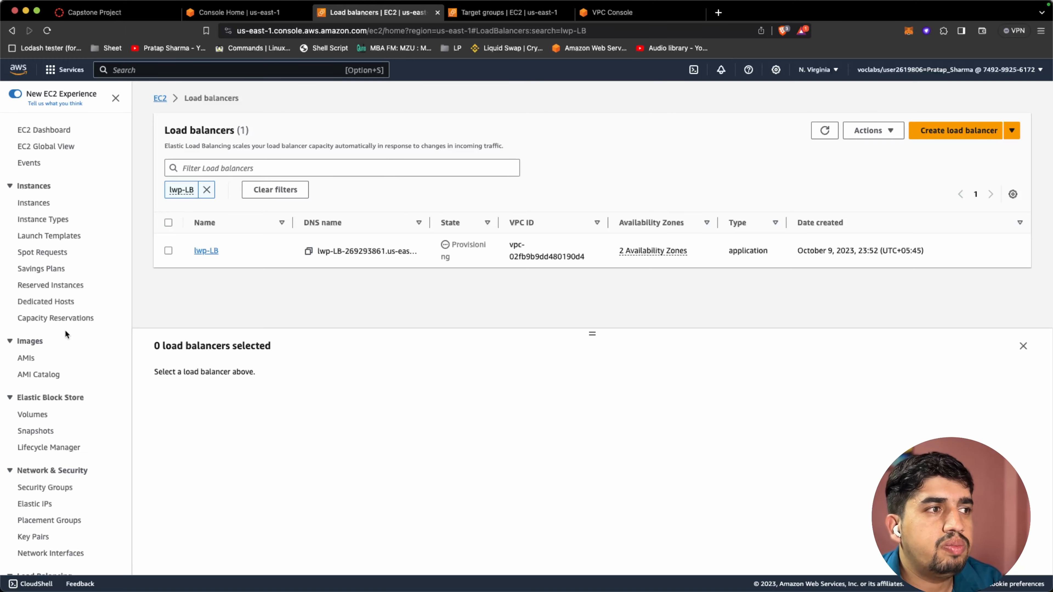
- Start creating an Auto Scaling group and name it lwp-ASG
scroll(65, 333, "down", 3)
left_click(61, 545)
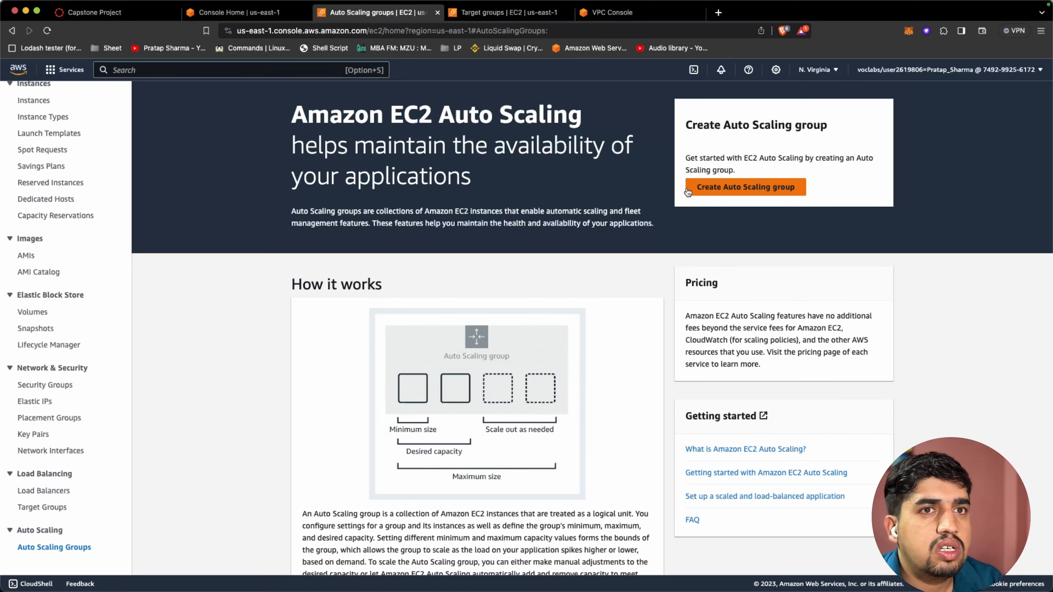
left_click(734, 187)
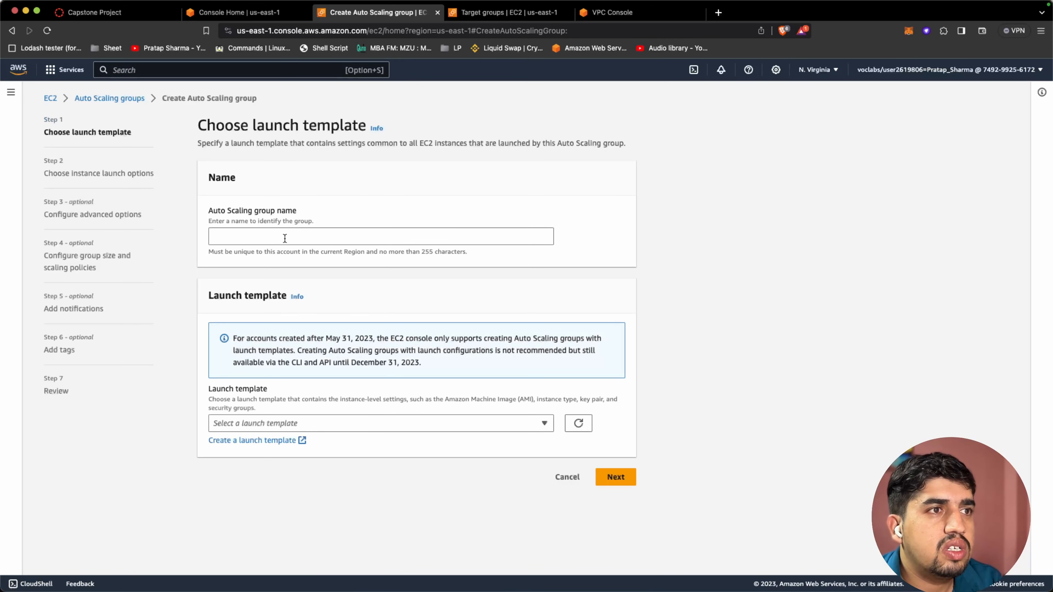
left_click(259, 239)
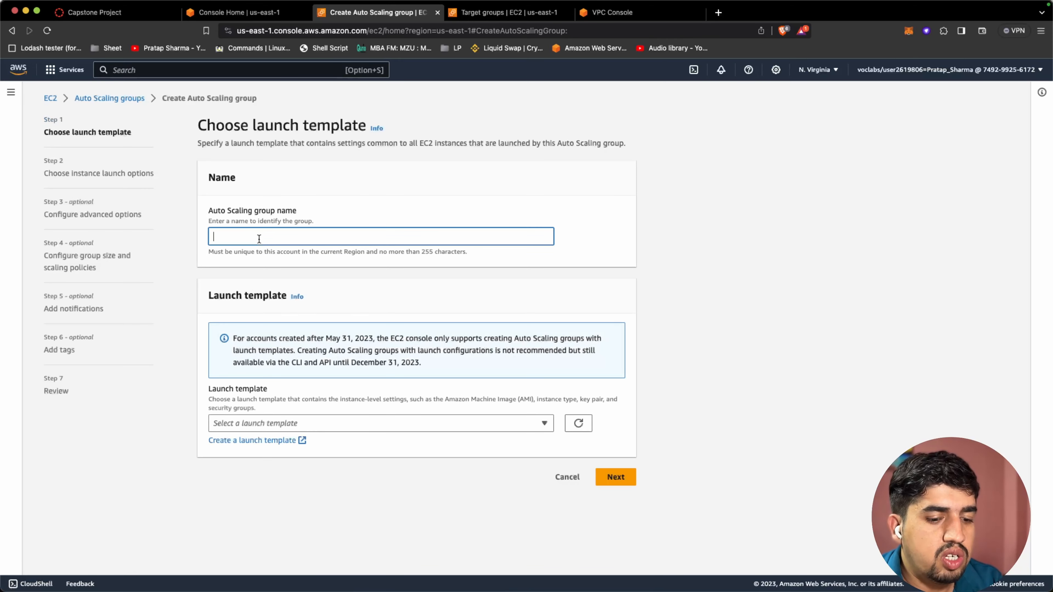
type("lwp-AS")
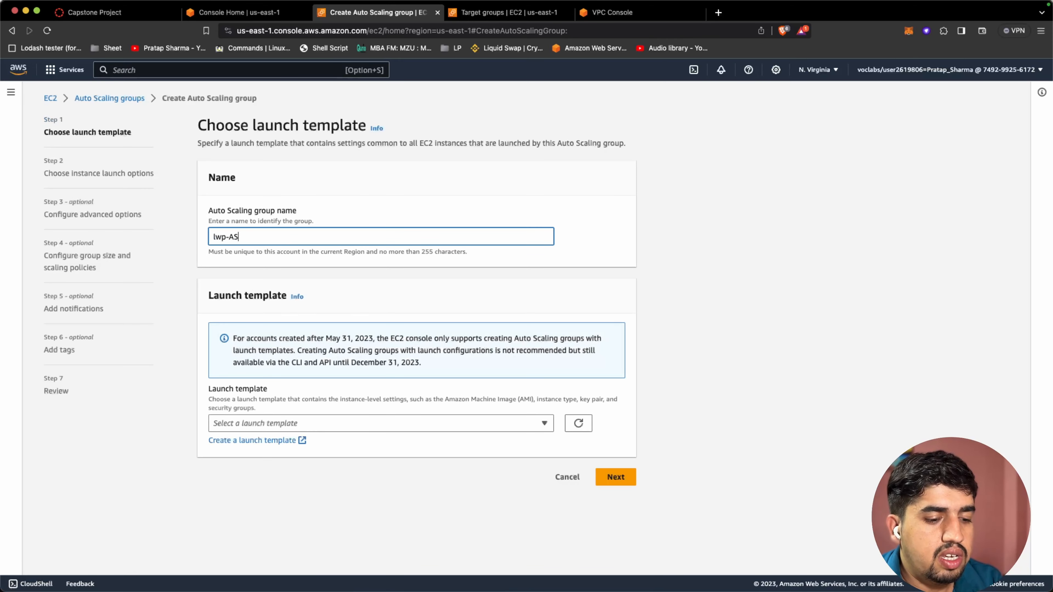
type("G")
- Choose the Example-LT launch template in its default version and continue to the instance launch options
left_click(289, 424)
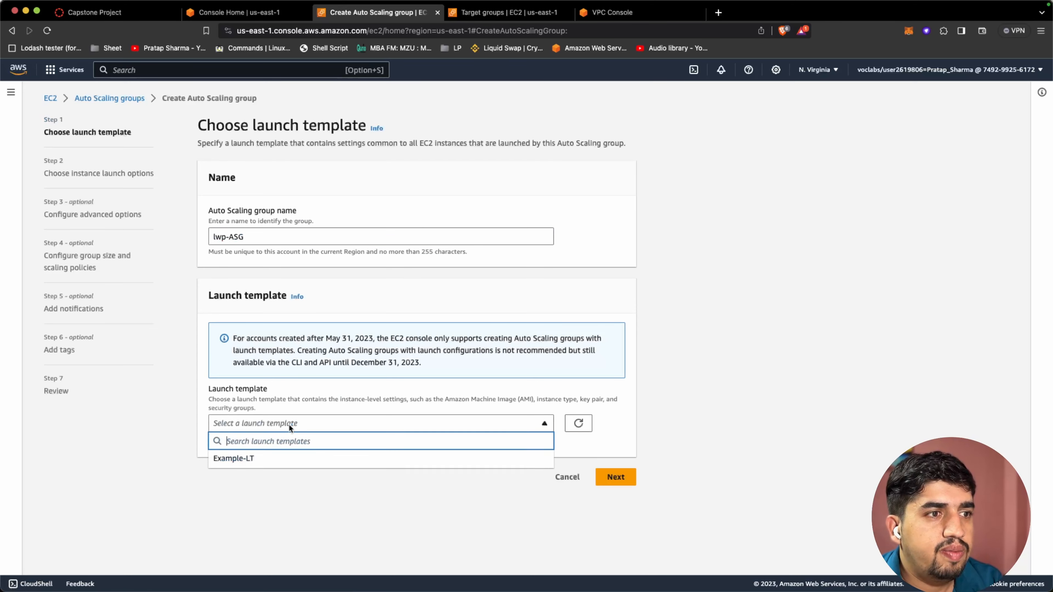
left_click(248, 460)
scroll(487, 423, "down", 3)
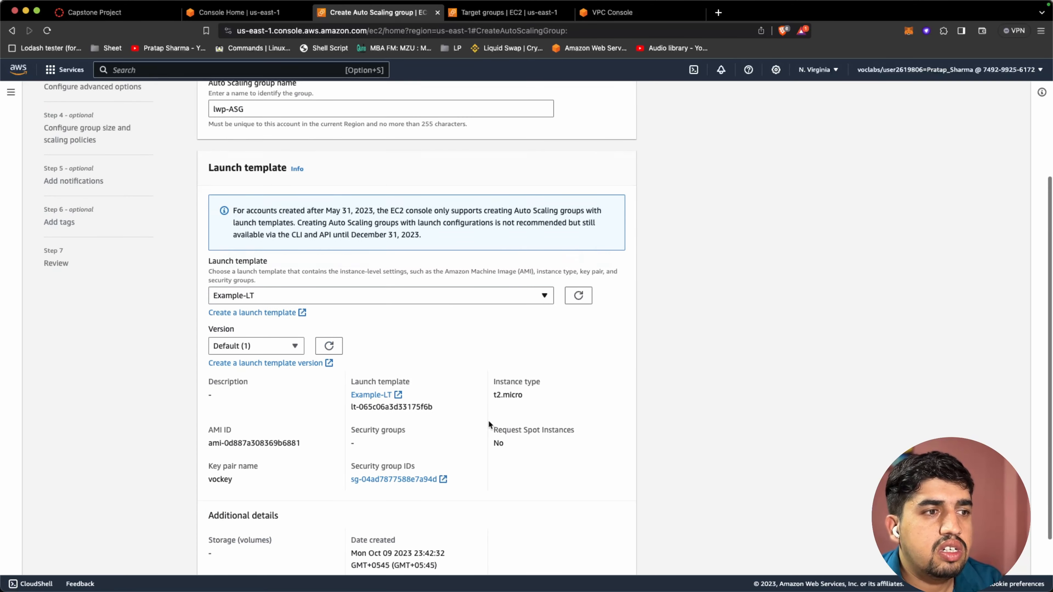
scroll(488, 420, "down", 1)
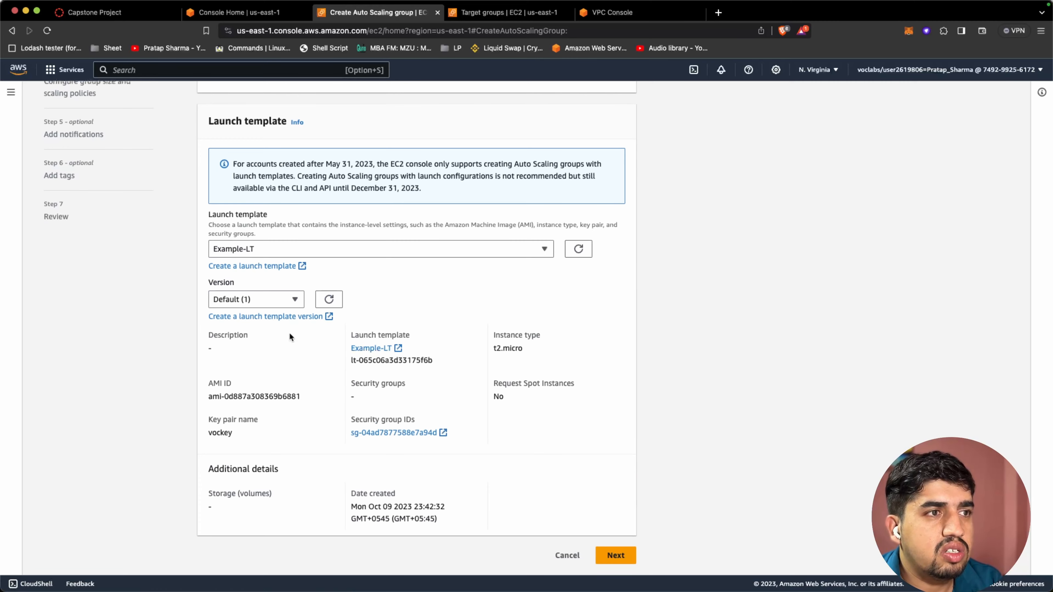
left_click(615, 556)
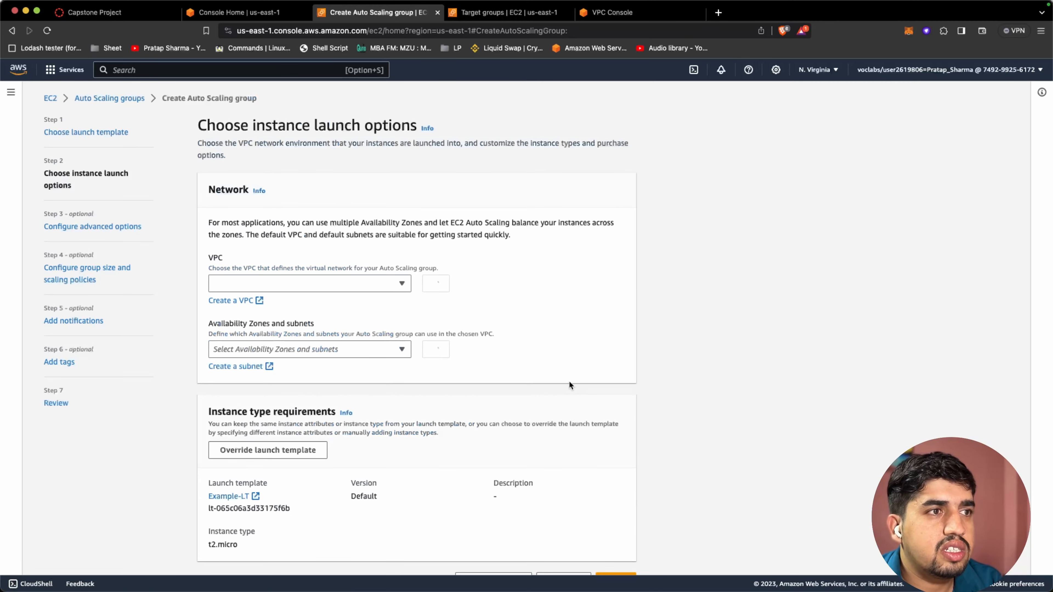
- Set the network to Example VPC with Public Subnet 1 (us-east-1a) and Public Subnet 2 (us-east-1b), and continue to the advanced options
left_click(385, 286)
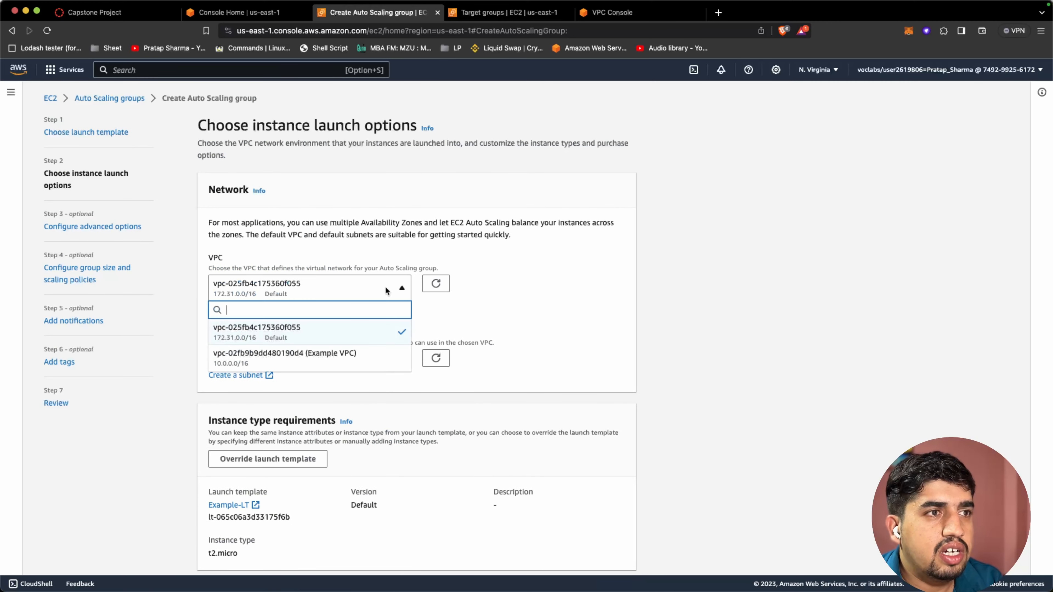
left_click(295, 356)
scroll(509, 329, "down", 1)
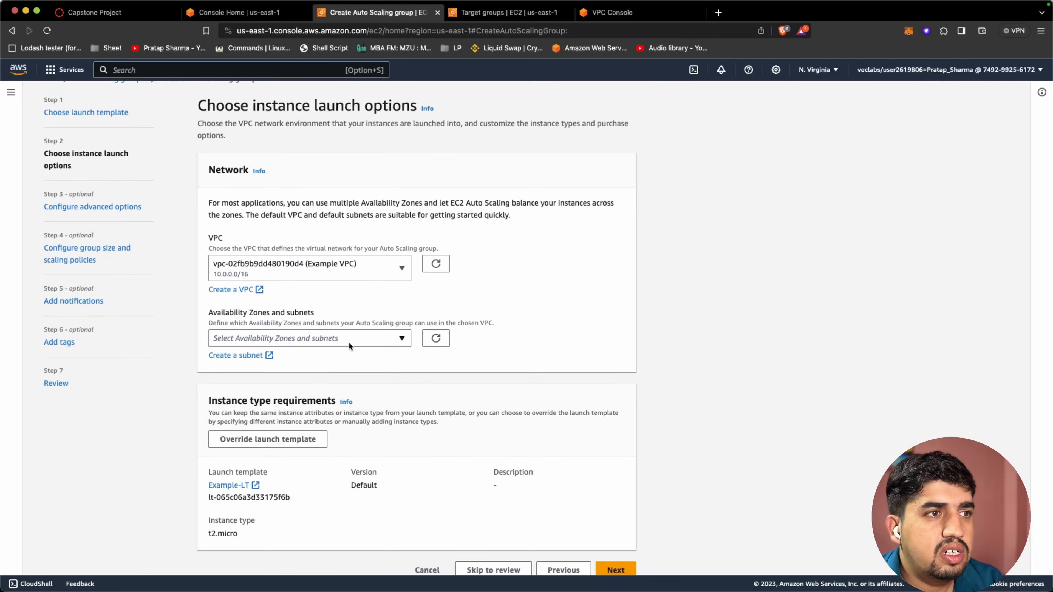
scroll(348, 341, "down", 1)
left_click(272, 321)
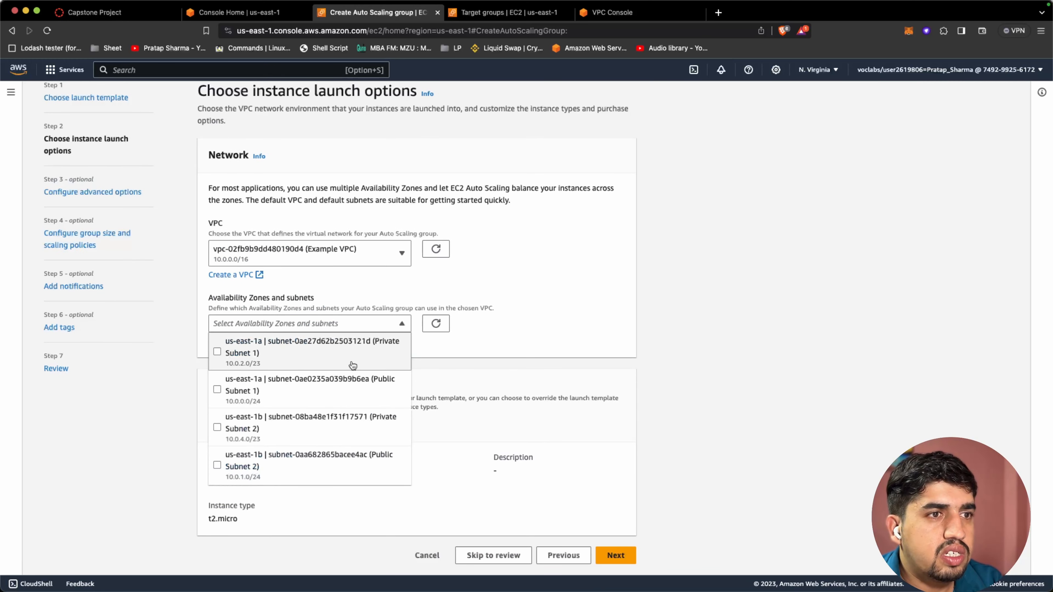
left_click(217, 390)
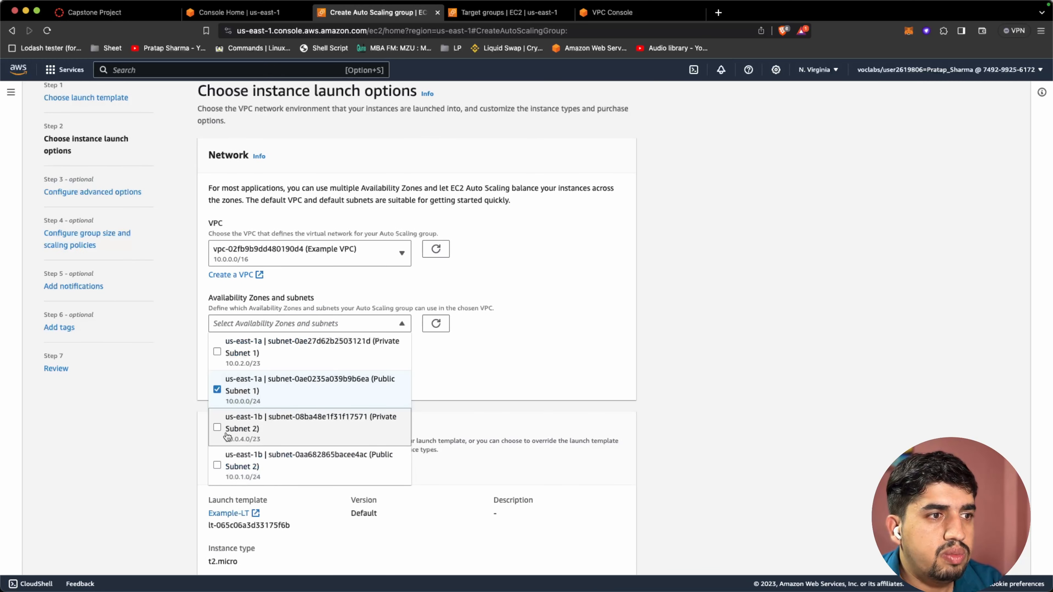
left_click(217, 465)
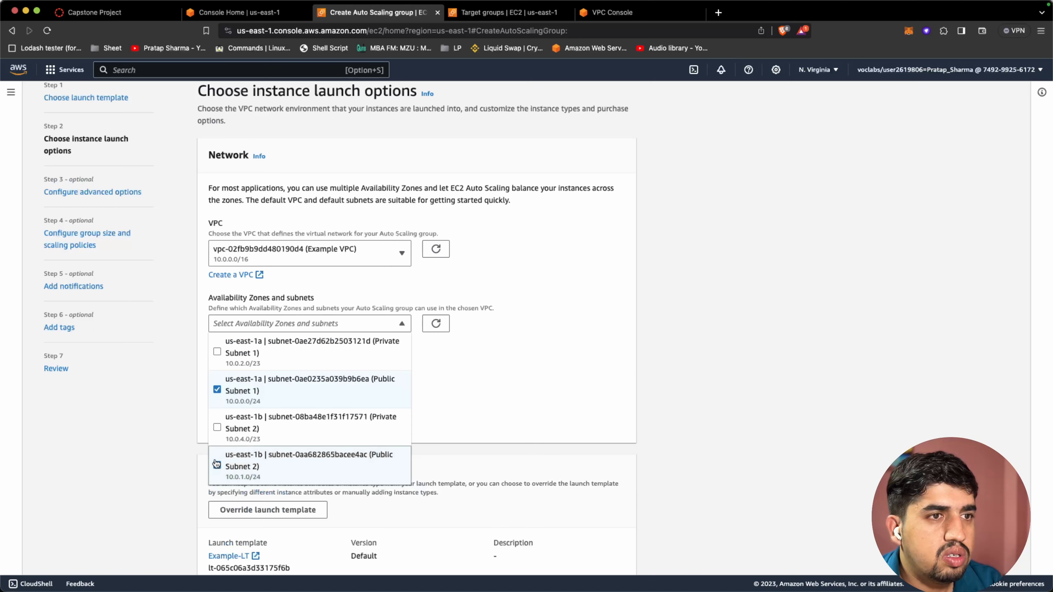
left_click(539, 403)
scroll(539, 404, "down", 5)
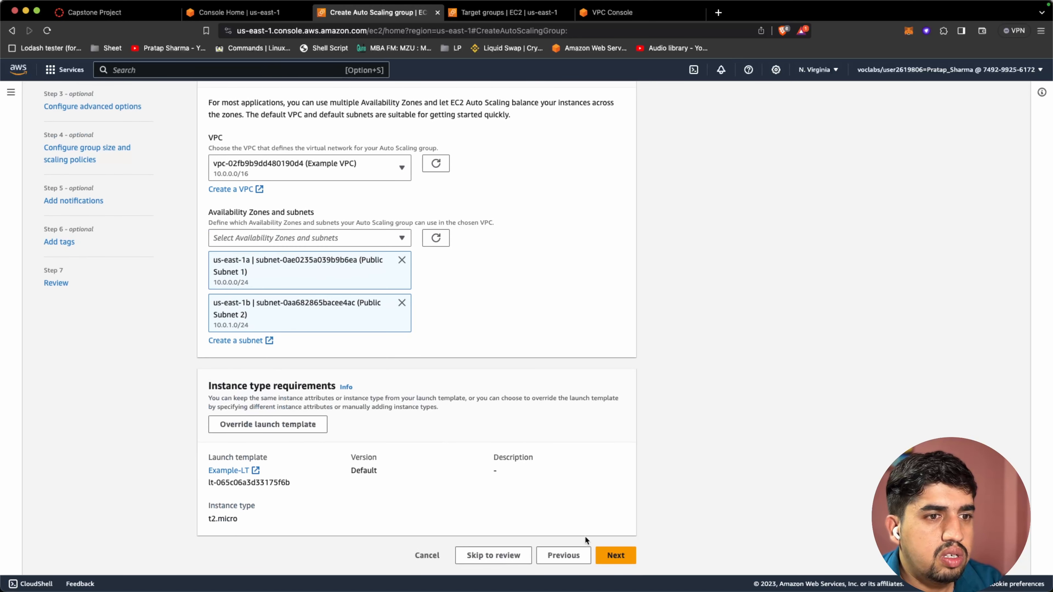
left_click(617, 554)
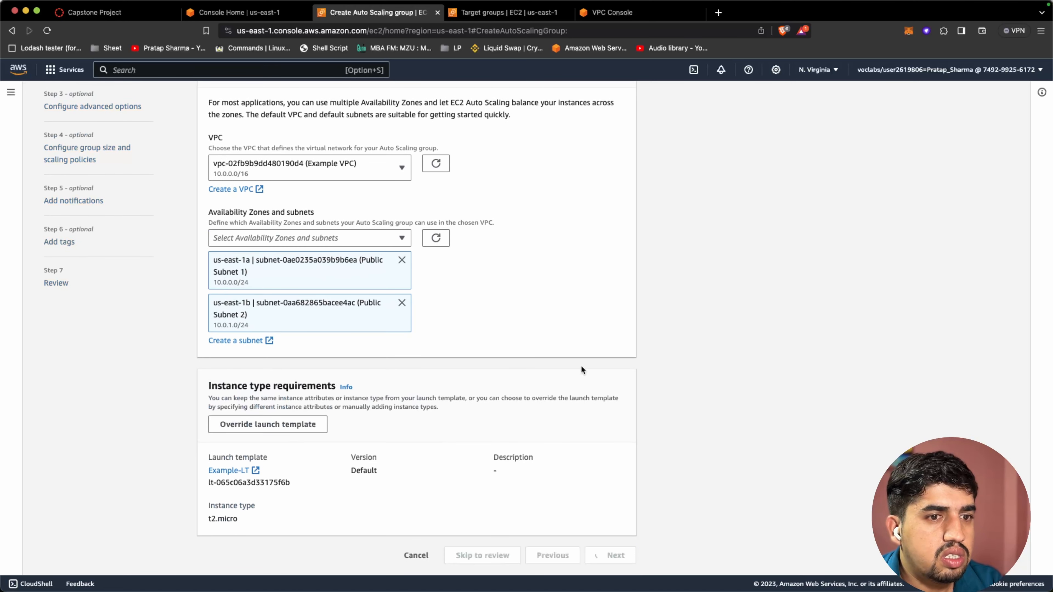
- Attach the group to an existing load balancer through the lwp-TG target group and continue to group size and scaling policies
scroll(580, 368, "down", 2)
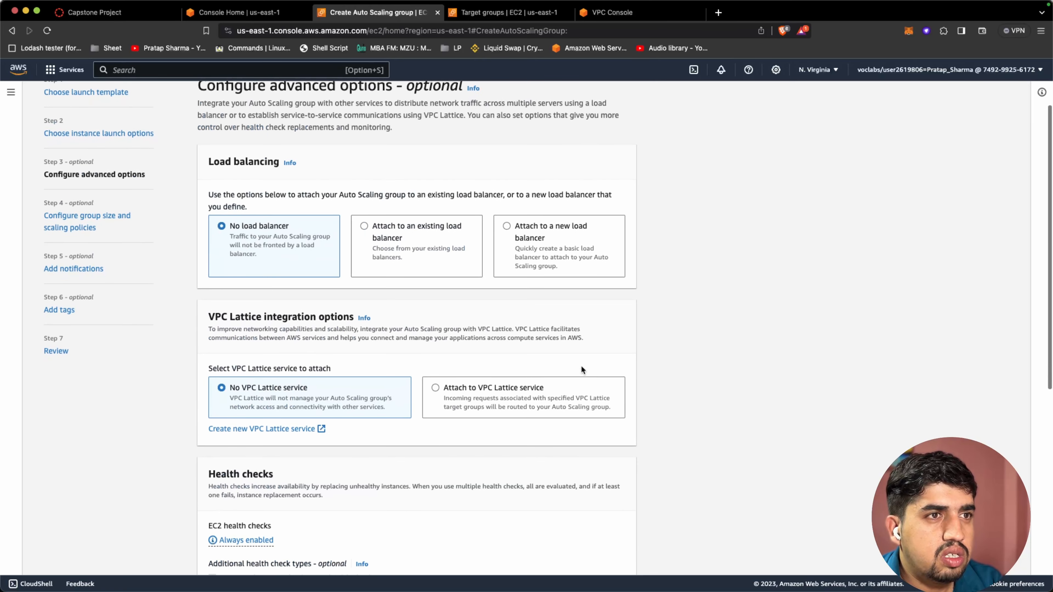
left_click(365, 225)
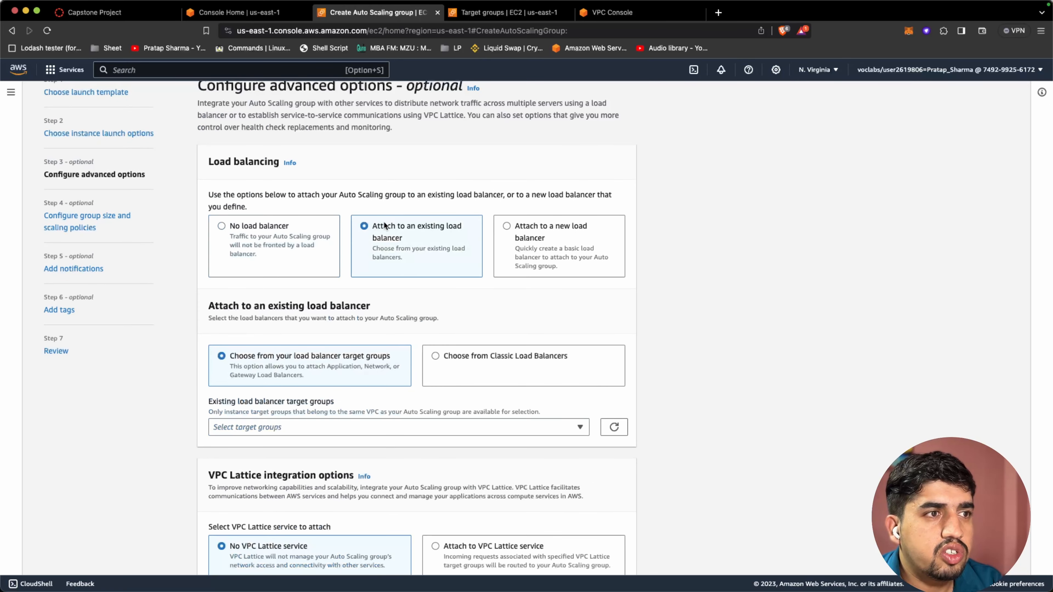
scroll(399, 277, "down", 3)
left_click(298, 372)
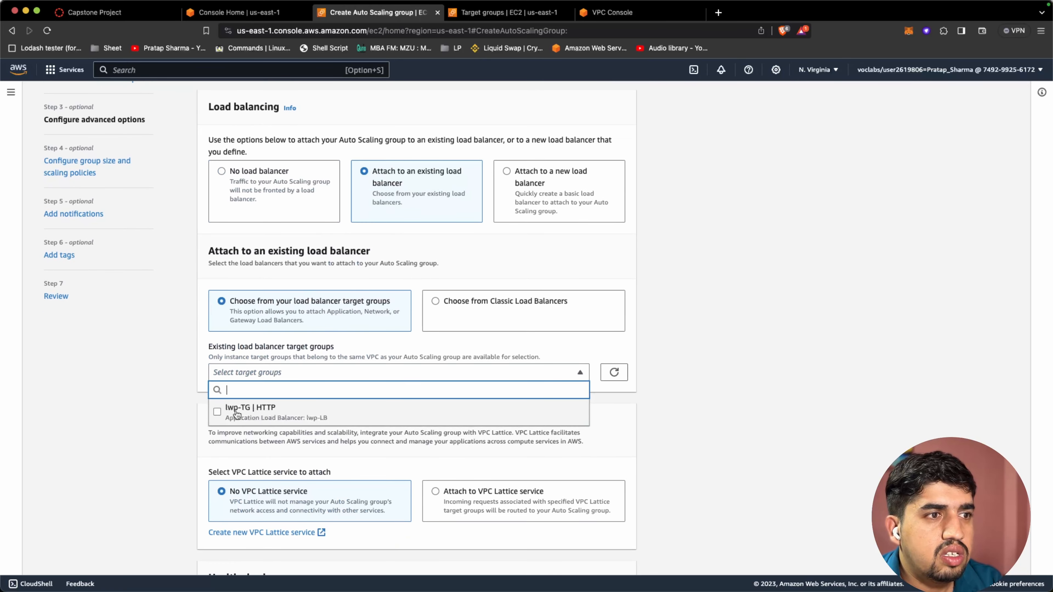
left_click(255, 414)
scroll(418, 396, "down", 5)
scroll(418, 401, "down", 1)
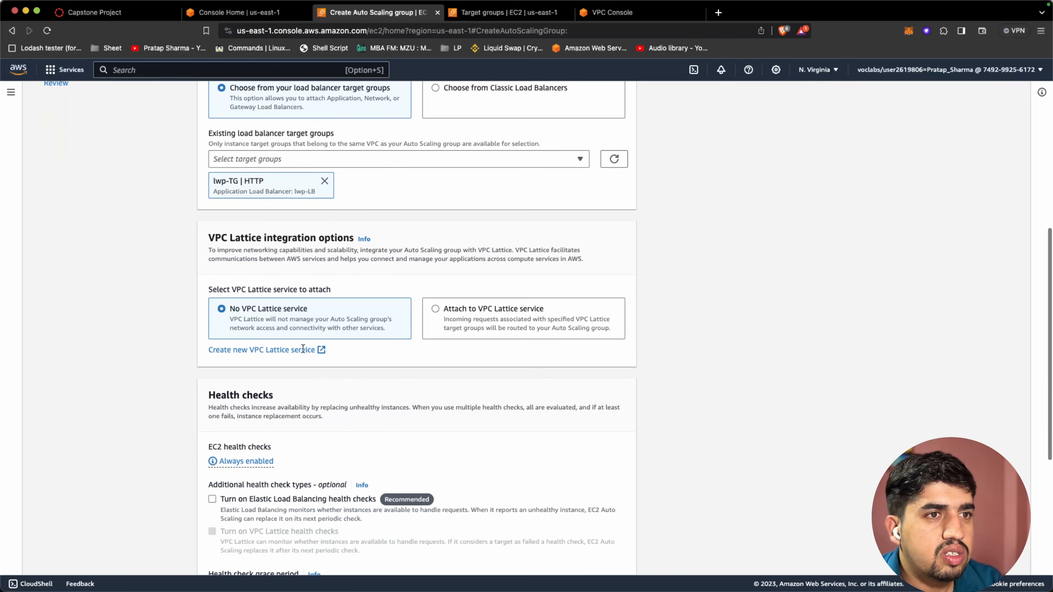
scroll(409, 452, "down", 6)
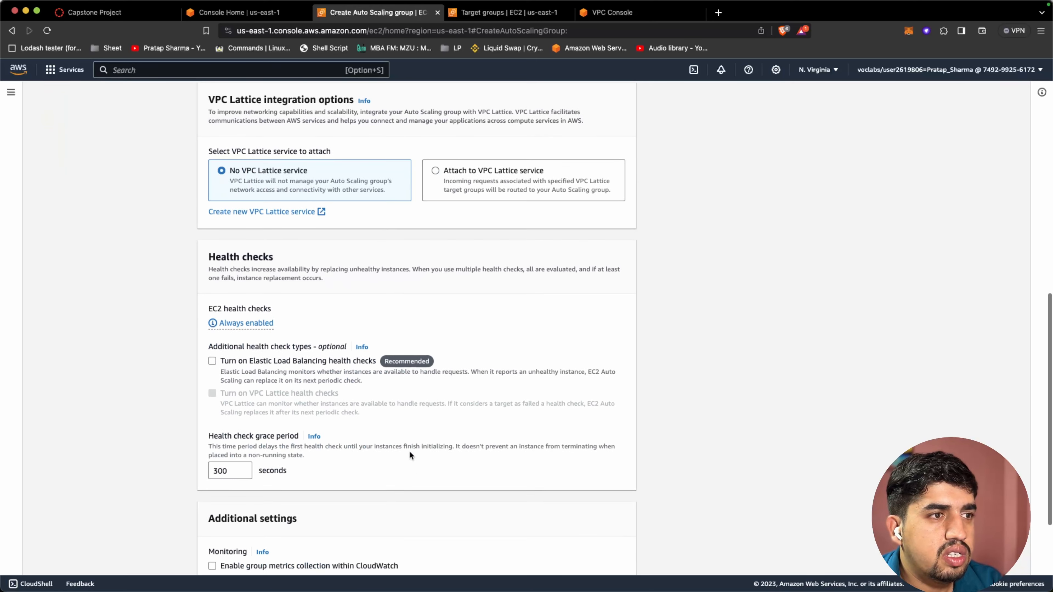
left_click(615, 555)
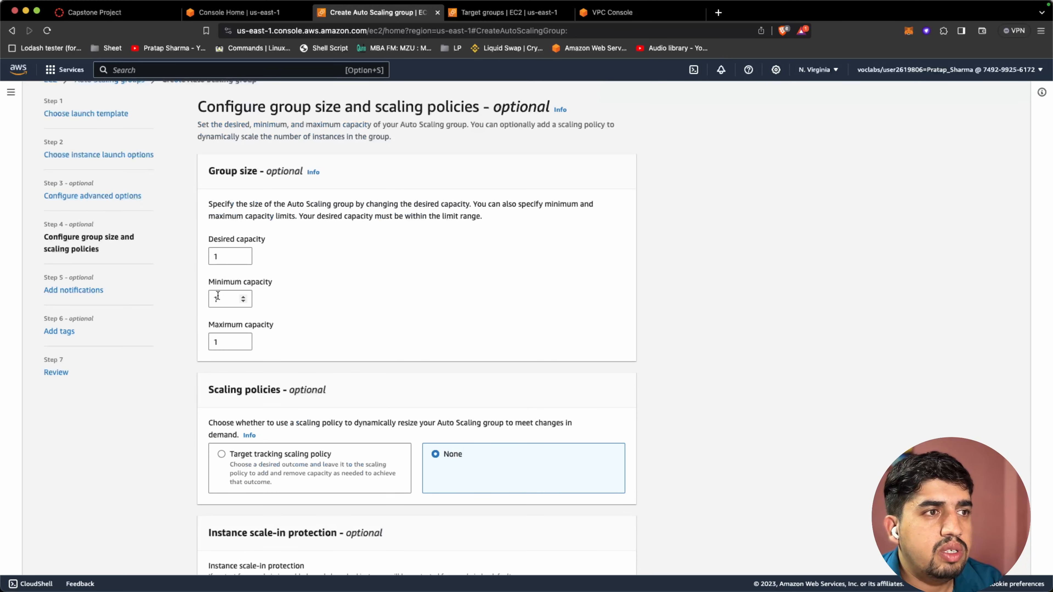
- Set the group's maximum capacity to 2 and continue without a scaling policy
left_click(222, 341)
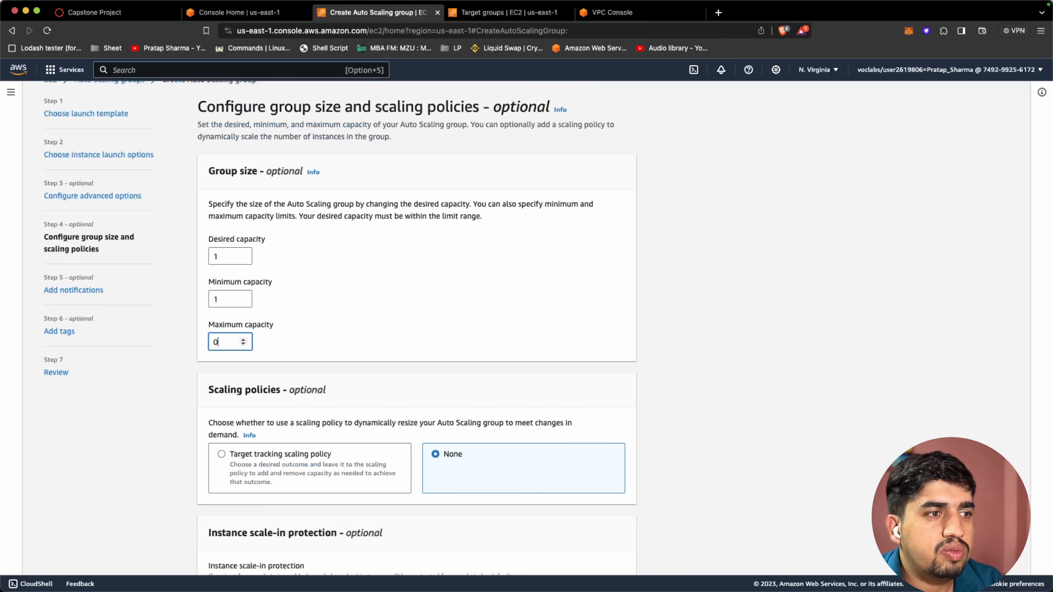
scroll(415, 335, "down", 3)
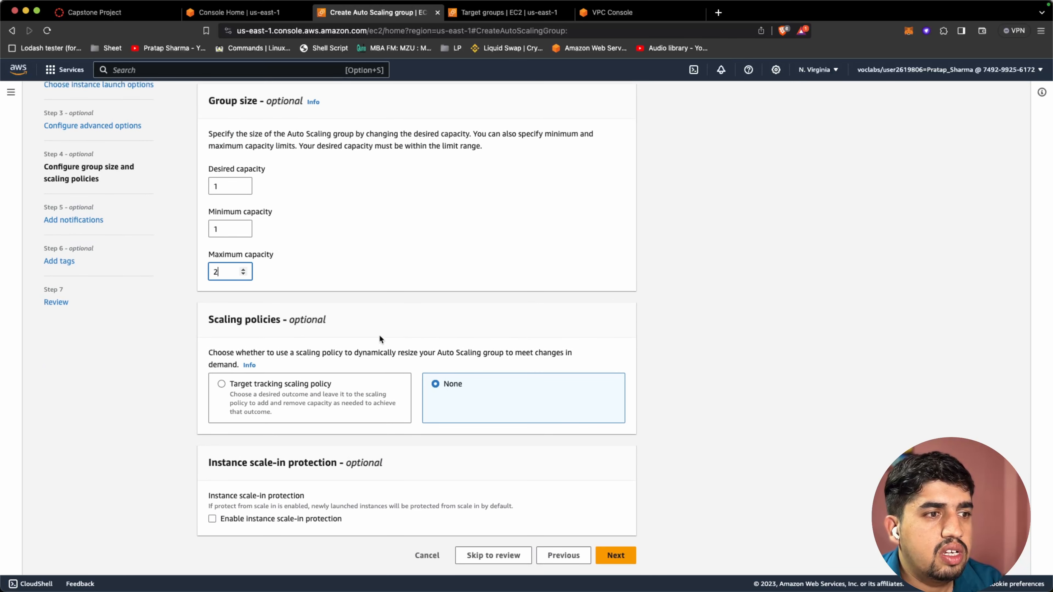
left_click(615, 555)
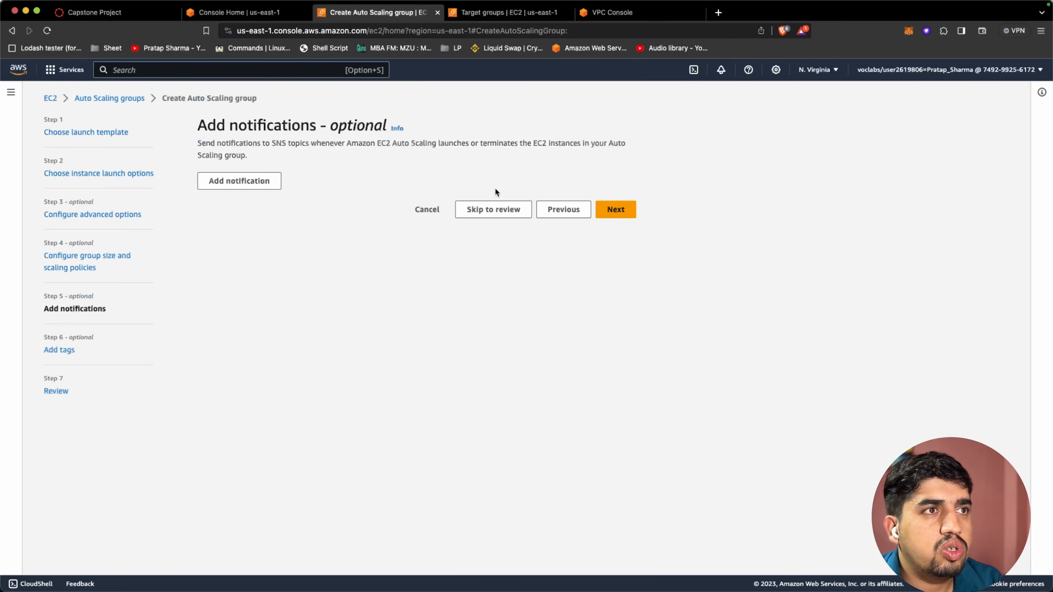
- Continue without adding notifications or tags, review the configuration, and create the Auto Scaling group
left_click(615, 209)
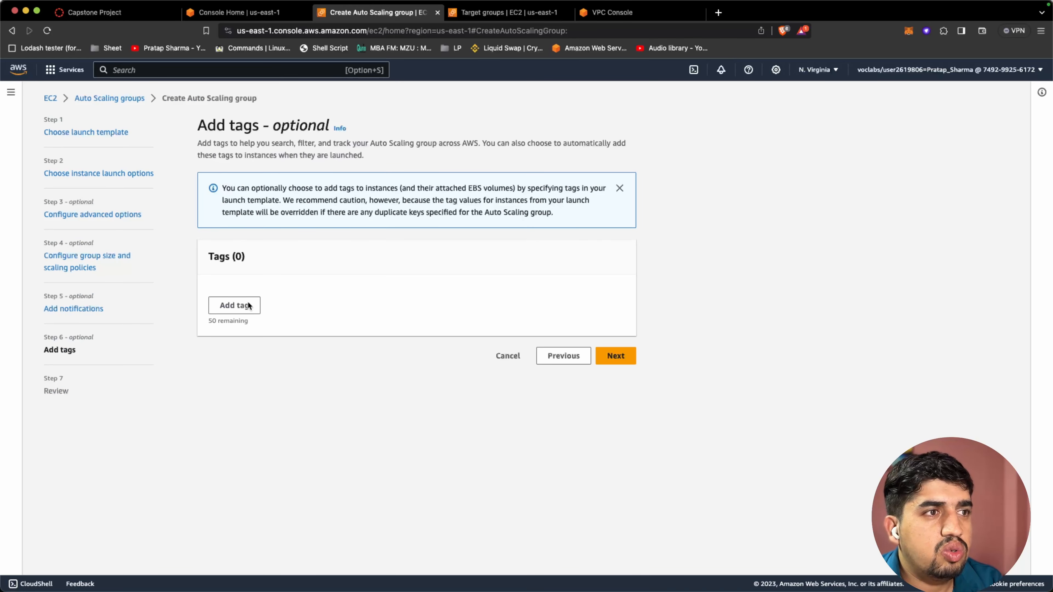
left_click(621, 353)
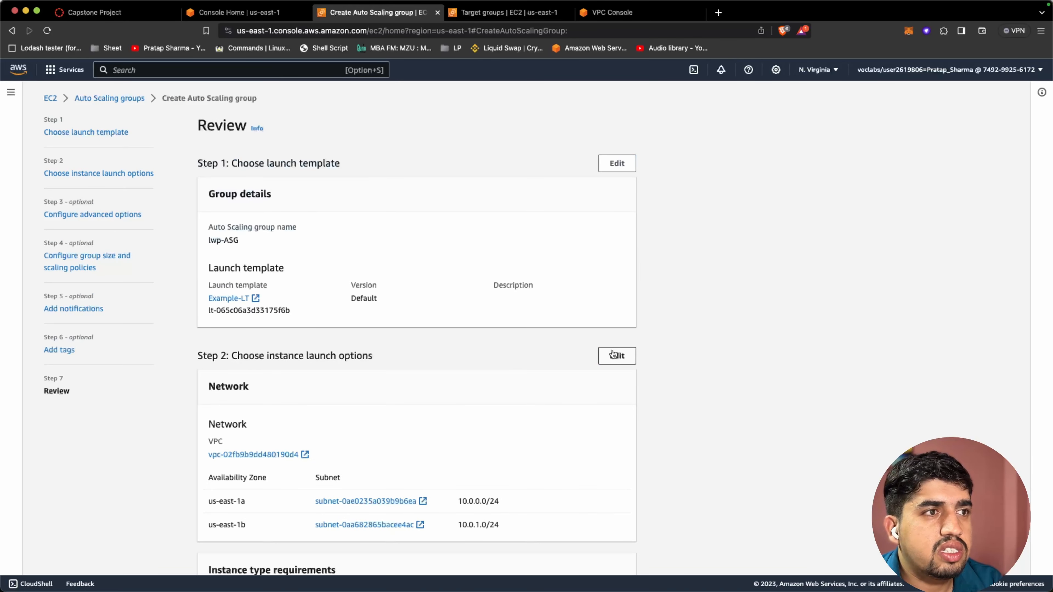
scroll(627, 348, "down", 20)
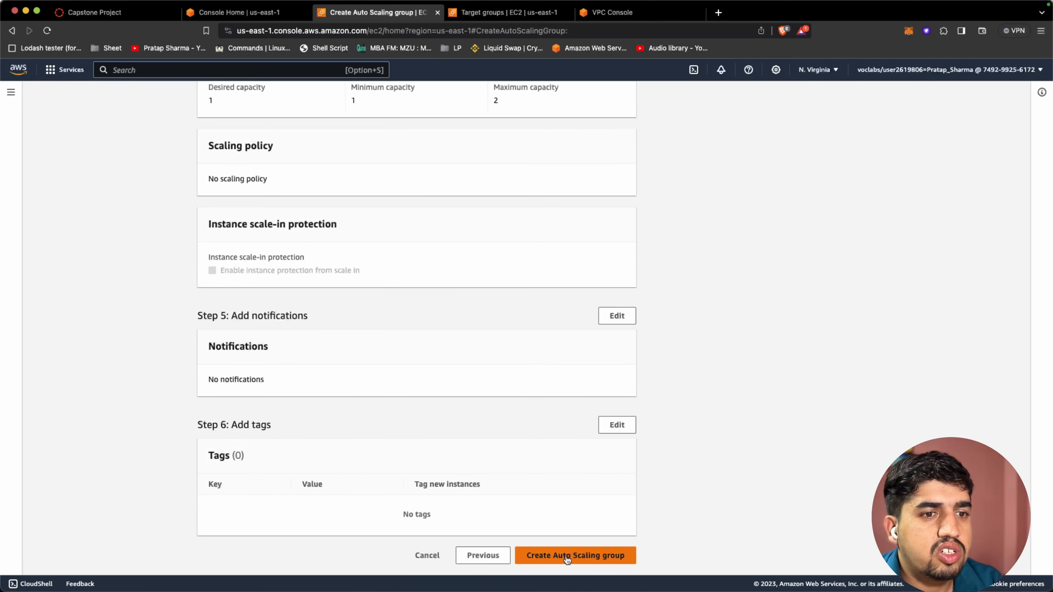
left_click(567, 556)
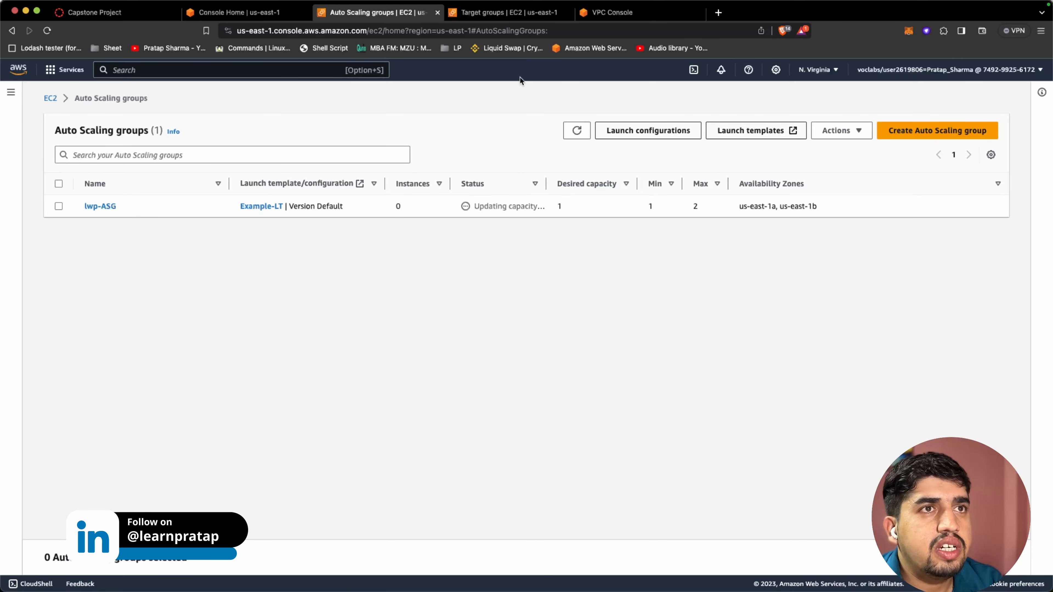
- Close the target groups browser tab and open the details of the lwp-LB load balancer
key("ctrl+Tab")
key("super+w")
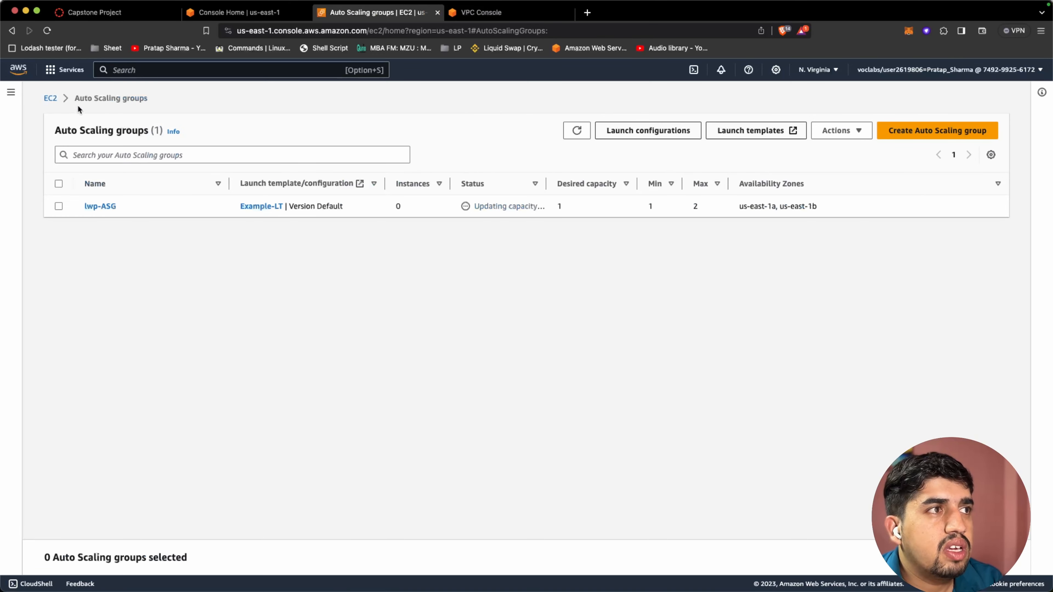
scroll(60, 428, "down", 1)
scroll(60, 427, "down", 2)
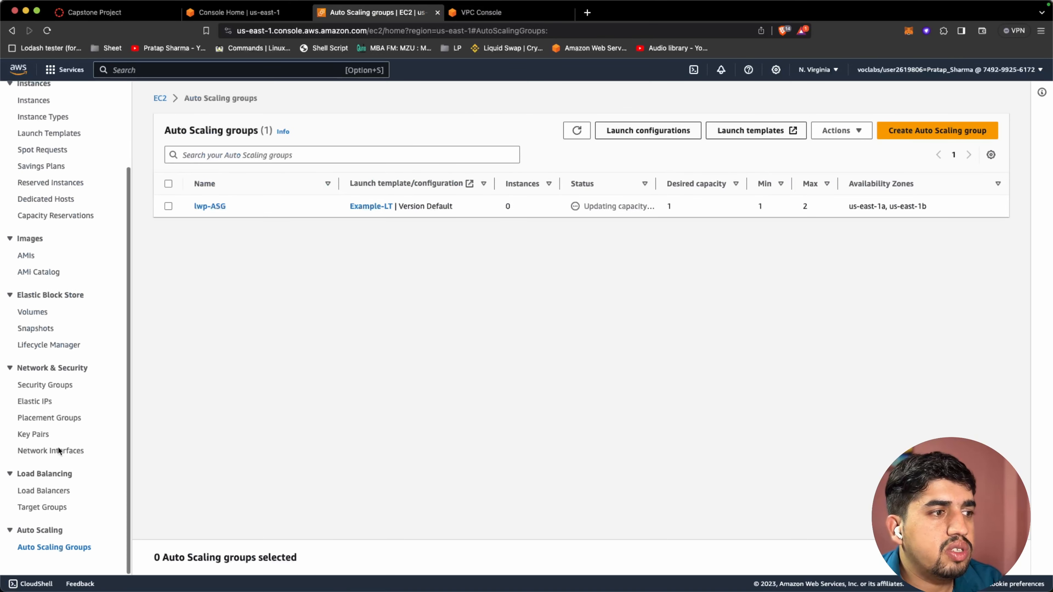
left_click(58, 493)
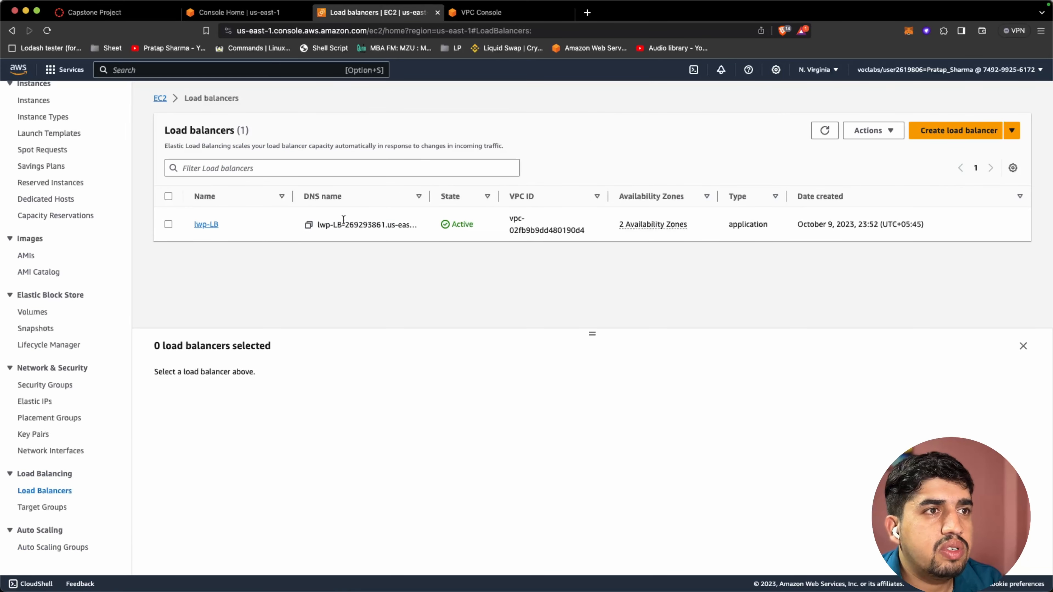
left_click(206, 223)
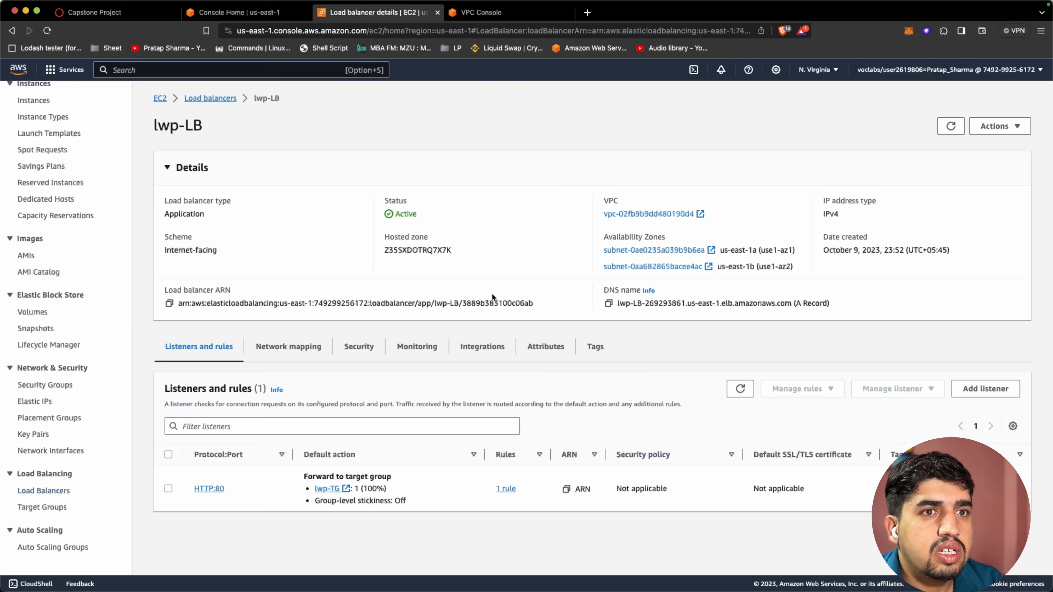
- Copy the DNS name of lwp-LB and load it in a new browser tab
left_click(608, 303)
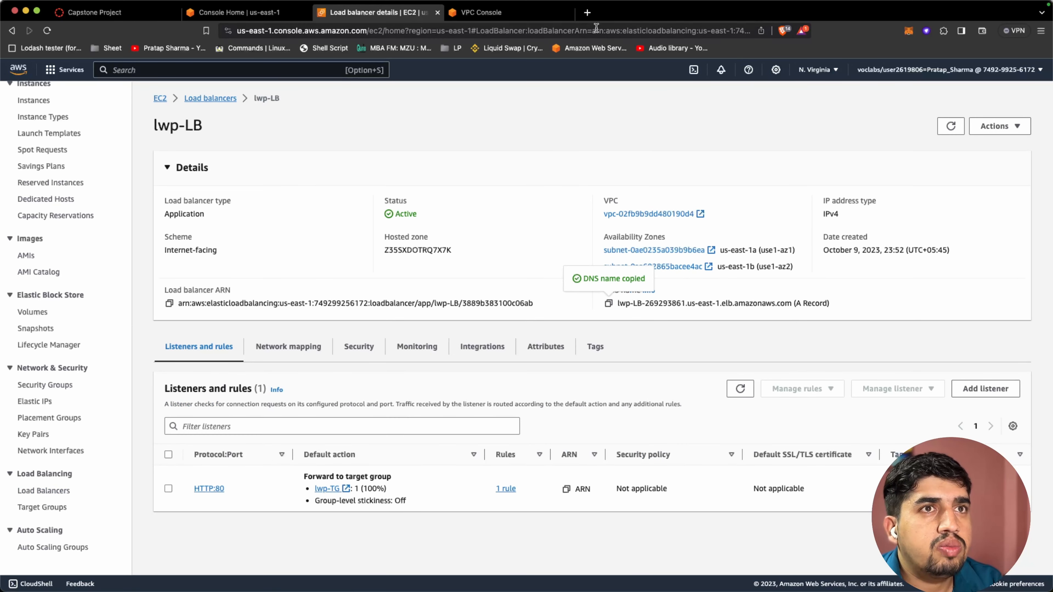
left_click(586, 12)
key("super+v")
key("Return")
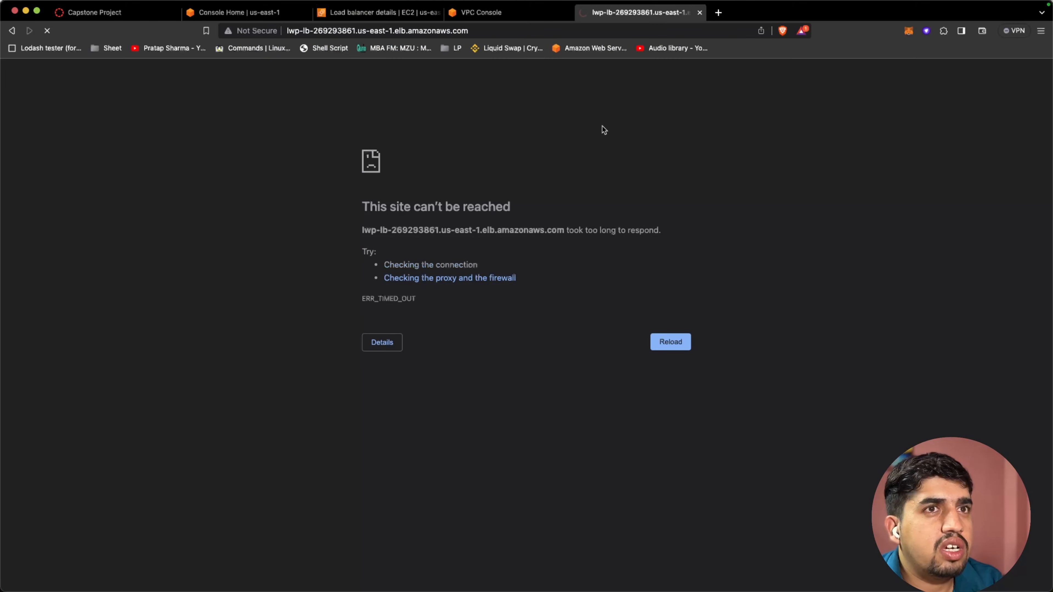
- List the running EC2 instances from the console home and check the status of the ExampleAPP instance
left_click(350, 17)
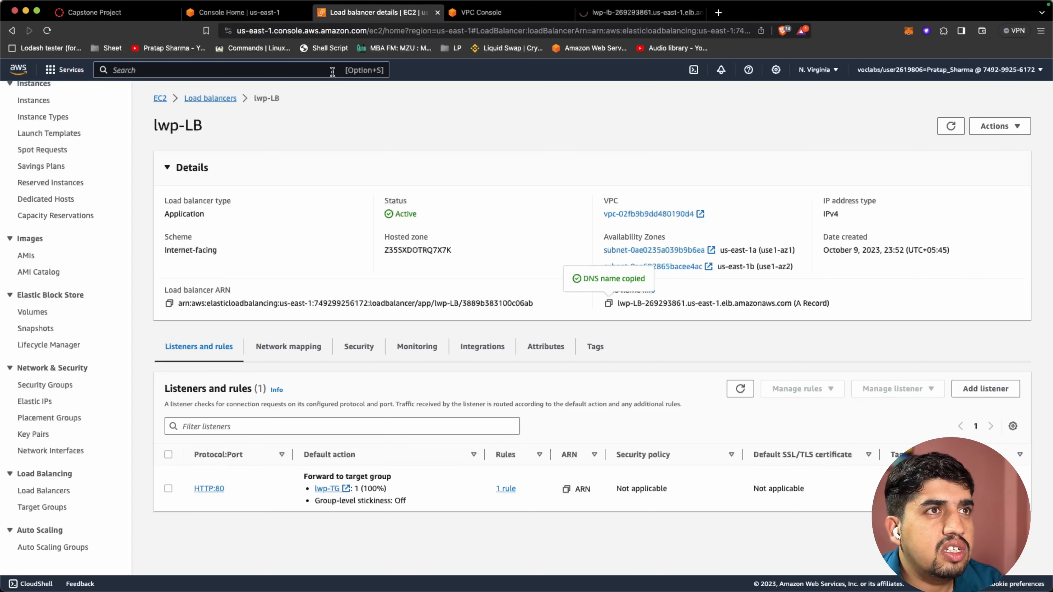
left_click(251, 19)
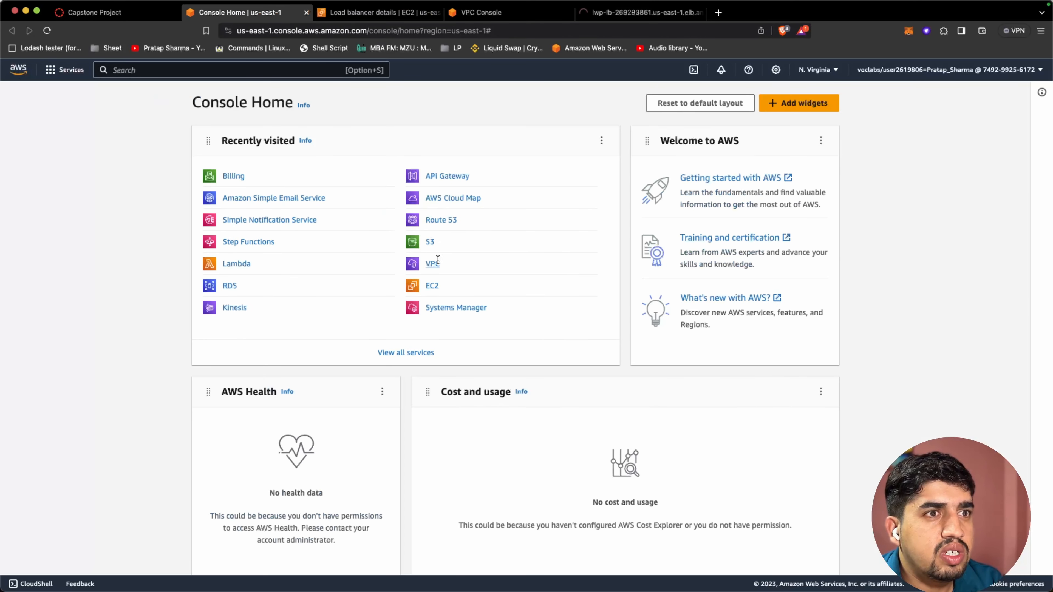
left_click(432, 286)
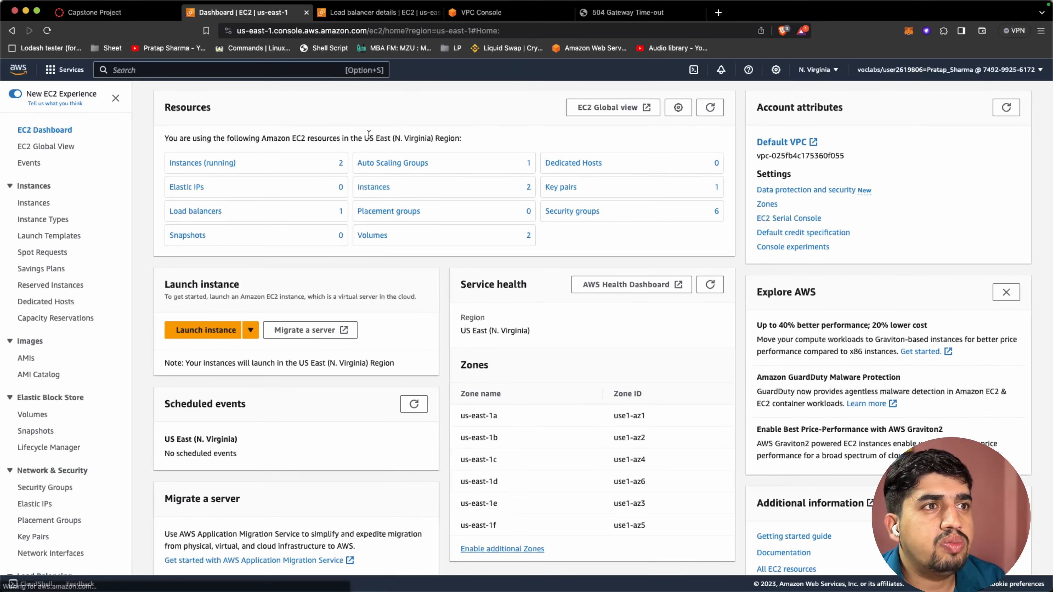
left_click(219, 162)
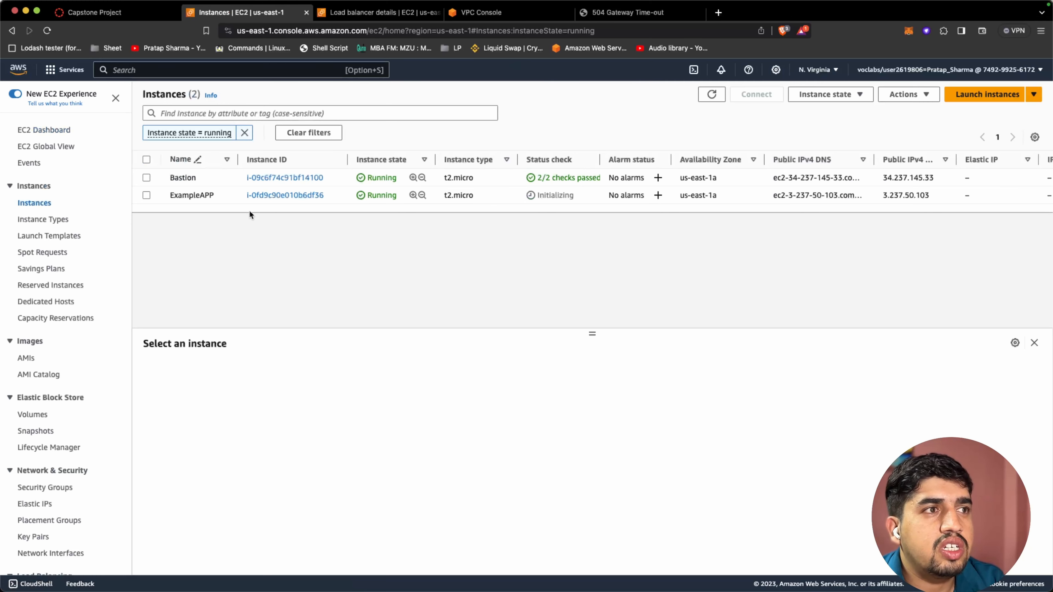
double_click(544, 196)
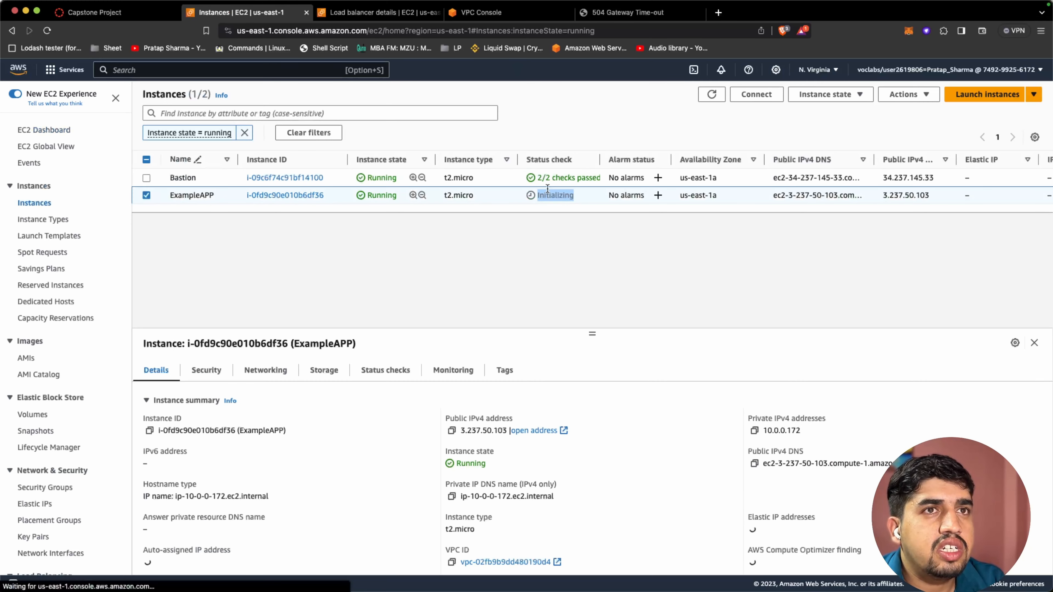
- Reload the load balancer's web page, recheck the ExampleAPP instance status, and return to the lwp-LB details
left_click(622, 12)
left_click(47, 30)
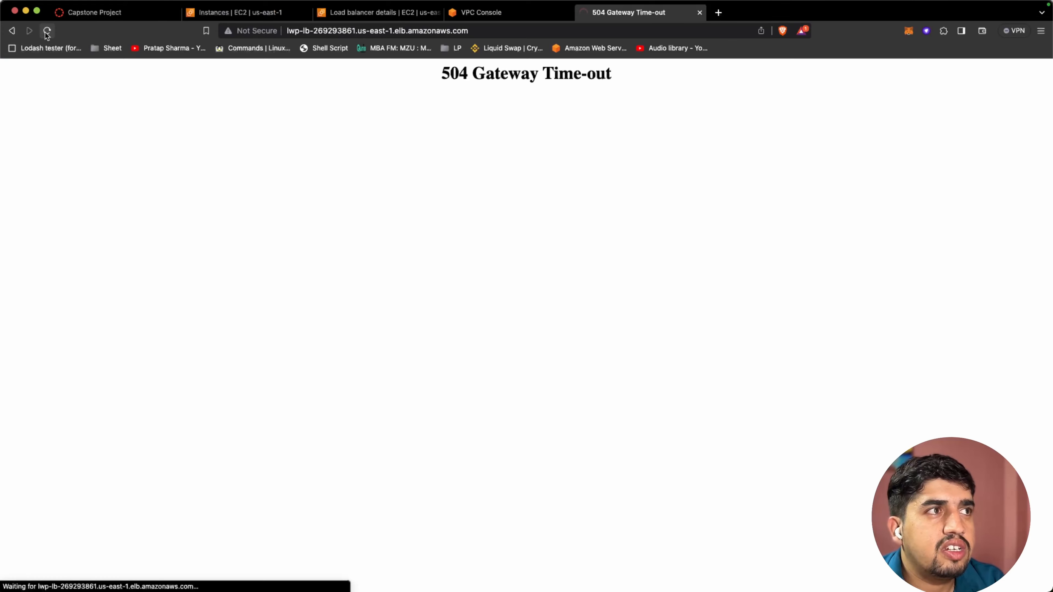
left_click(209, 13)
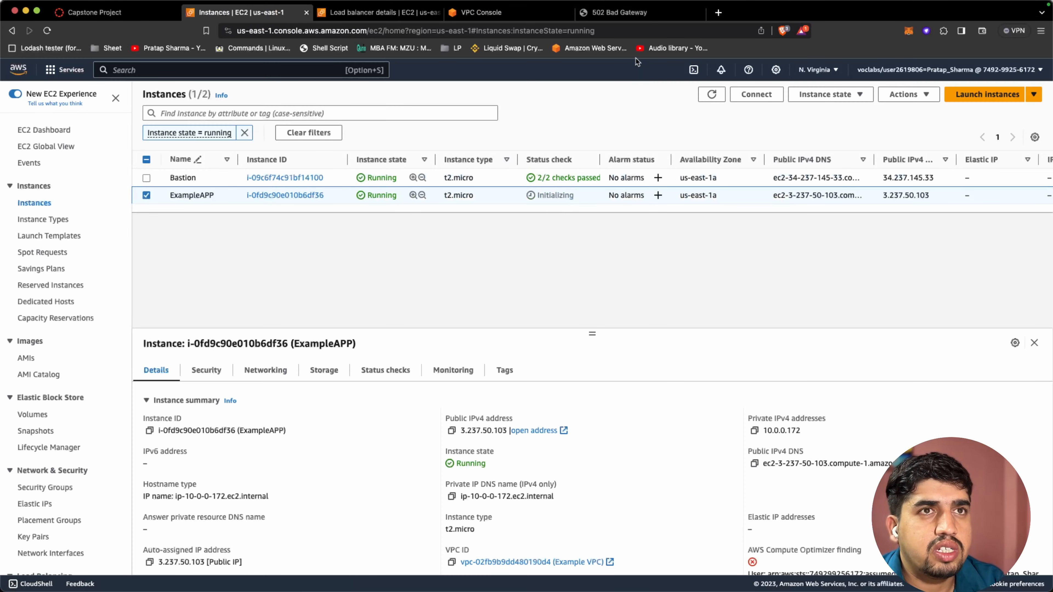
left_click(636, 17)
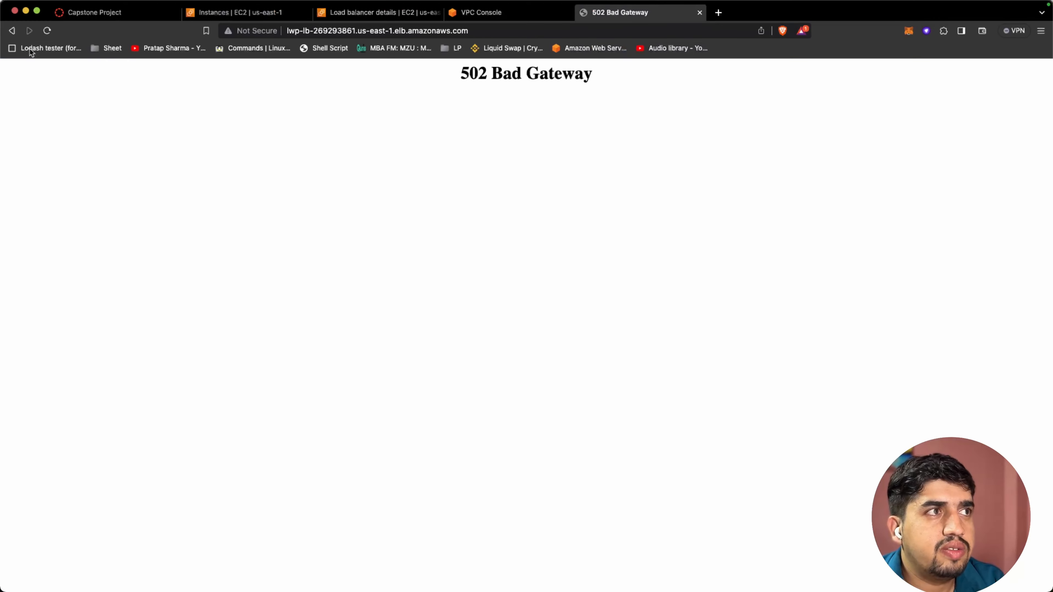
left_click(377, 13)
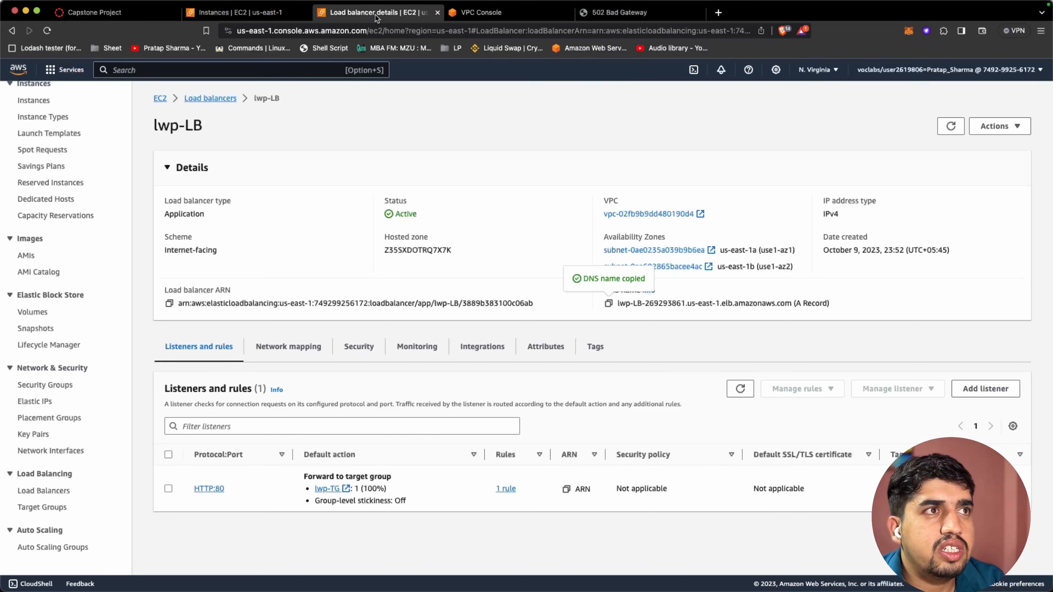
- Refresh the running instances list to recheck the ExampleAPP status, and reload the load balancer's web page
left_click(252, 13)
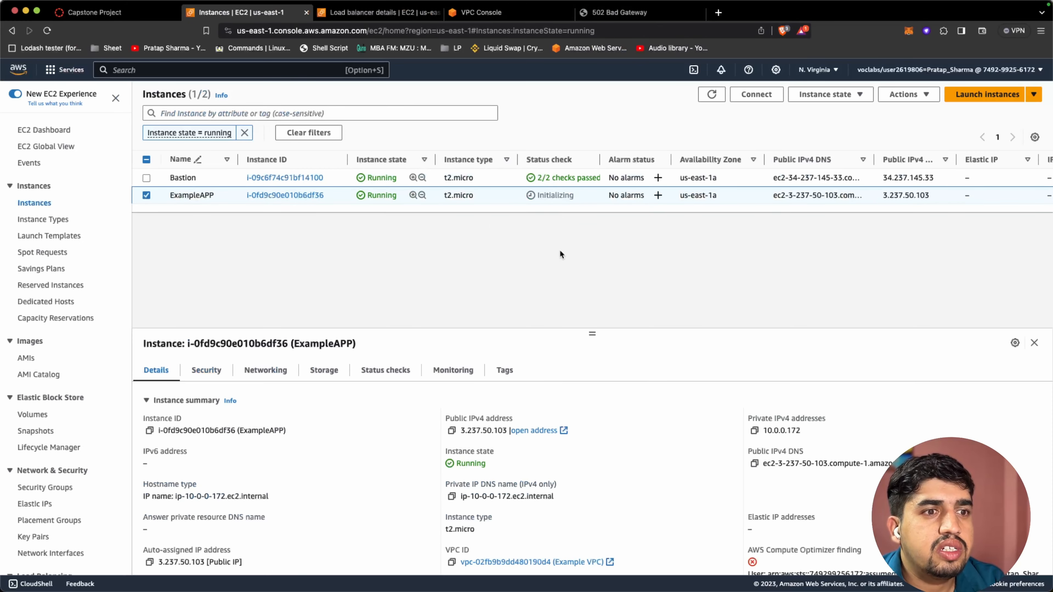
left_click(711, 94)
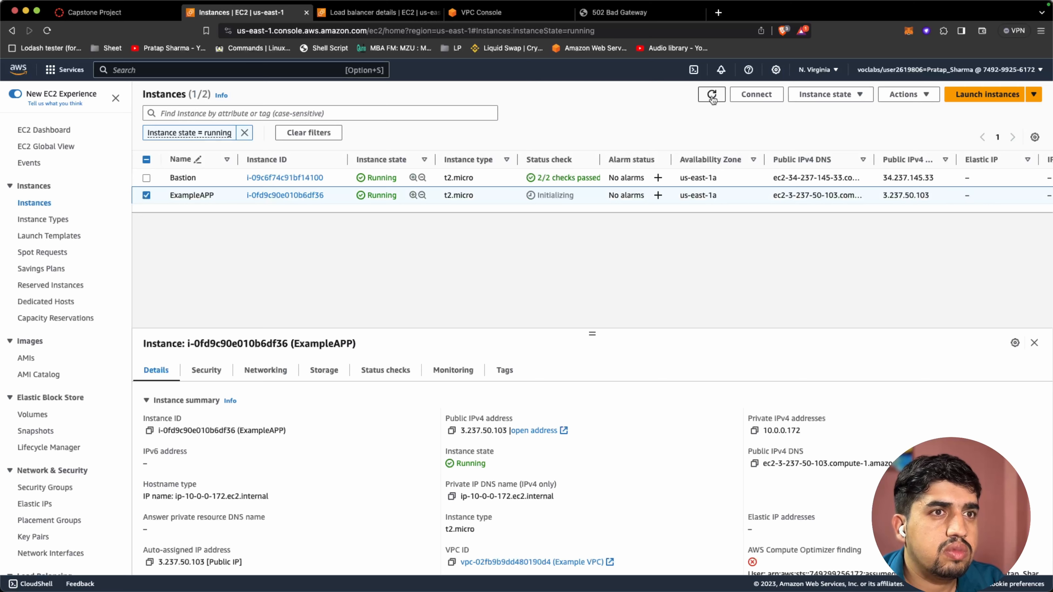
left_click(637, 14)
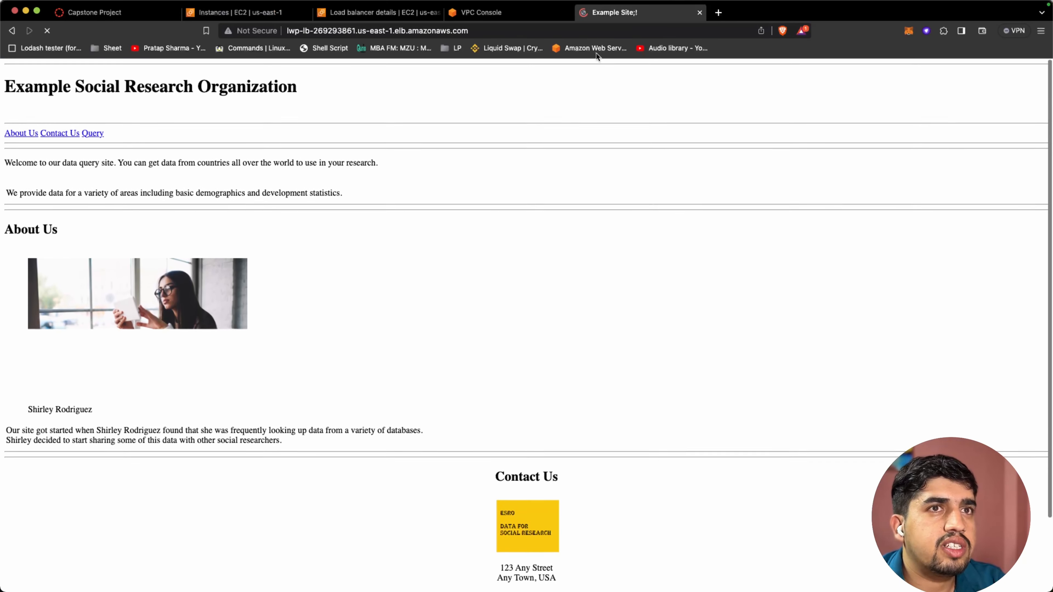
- Open the site's Query page, reload it, and run the Mobile phones query
left_click(93, 133)
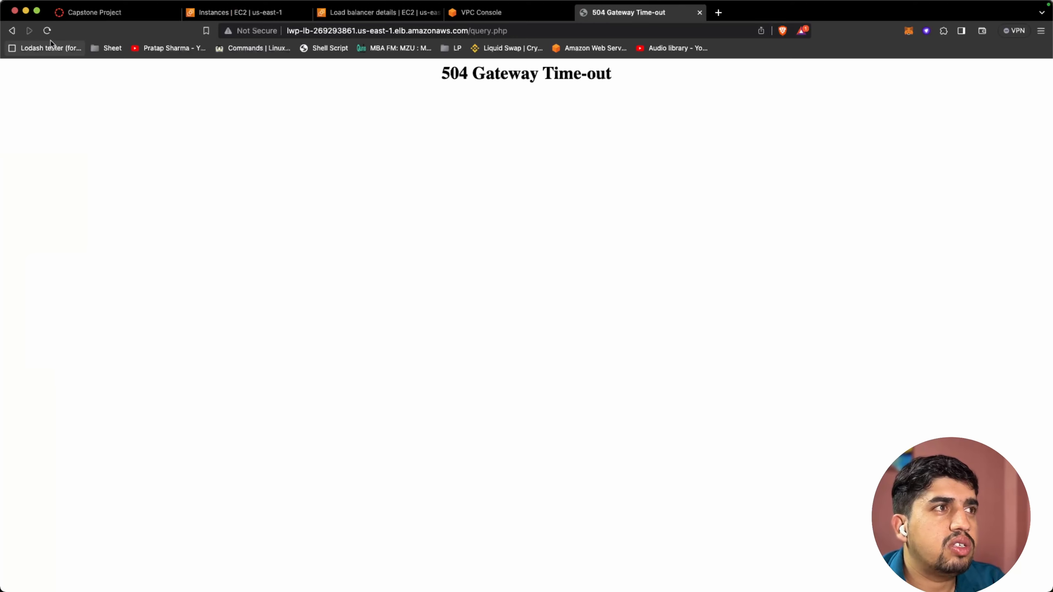
left_click(47, 30)
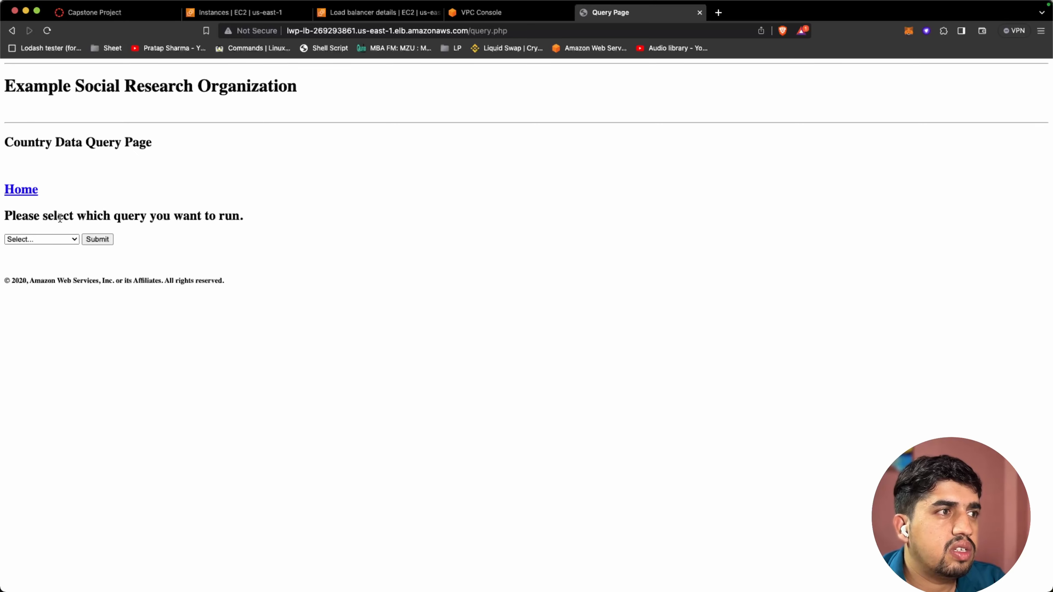
left_click(48, 237)
left_click(41, 250)
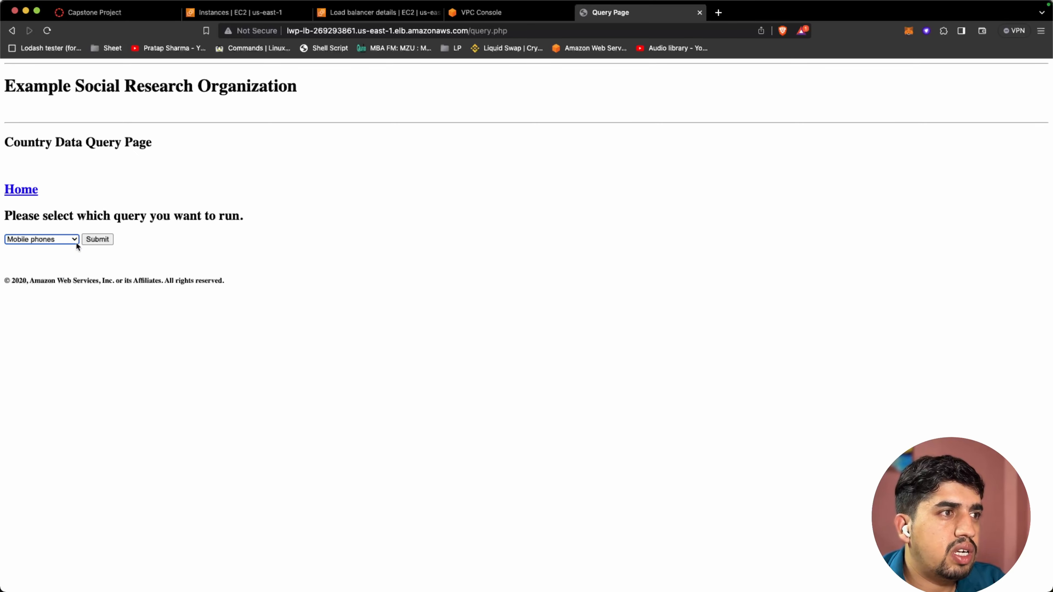
left_click(96, 239)
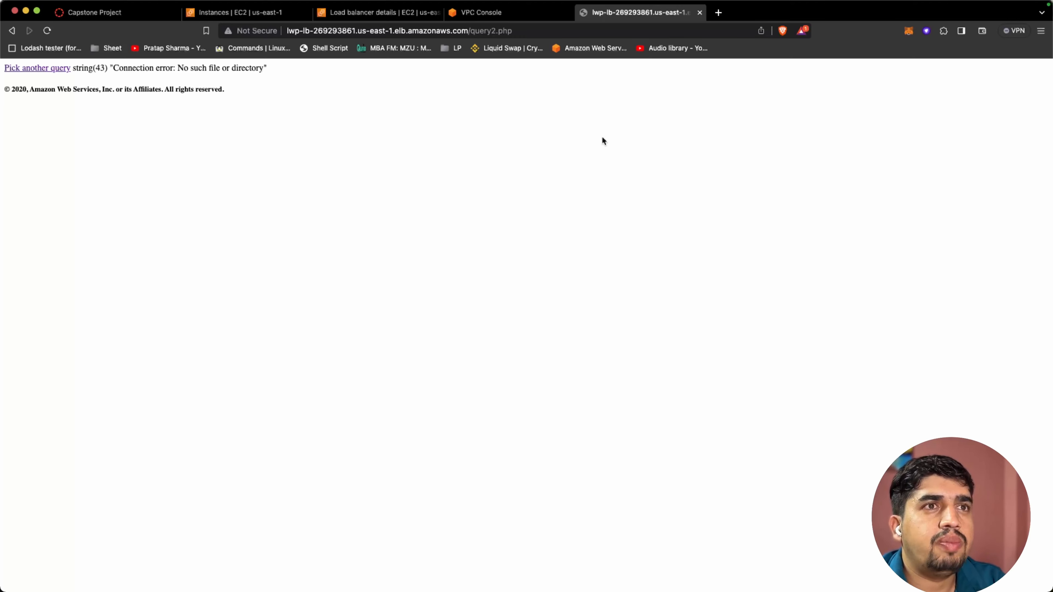
- Open the RDS service from the VPC console page and start creating a DB subnet group
key("ctrl+shift+Tab")
left_click(237, 76)
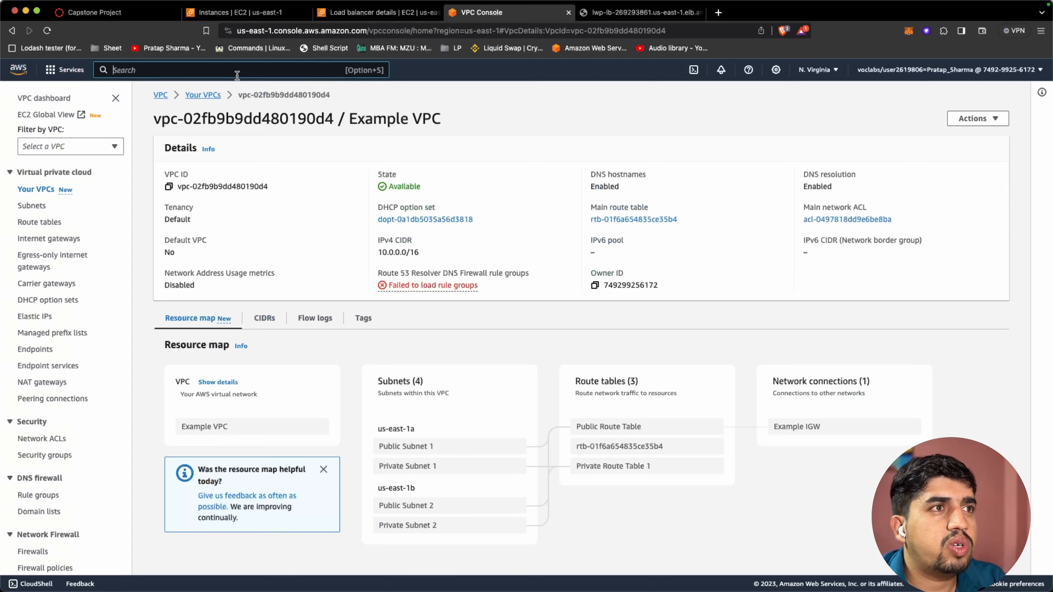
type("rds")
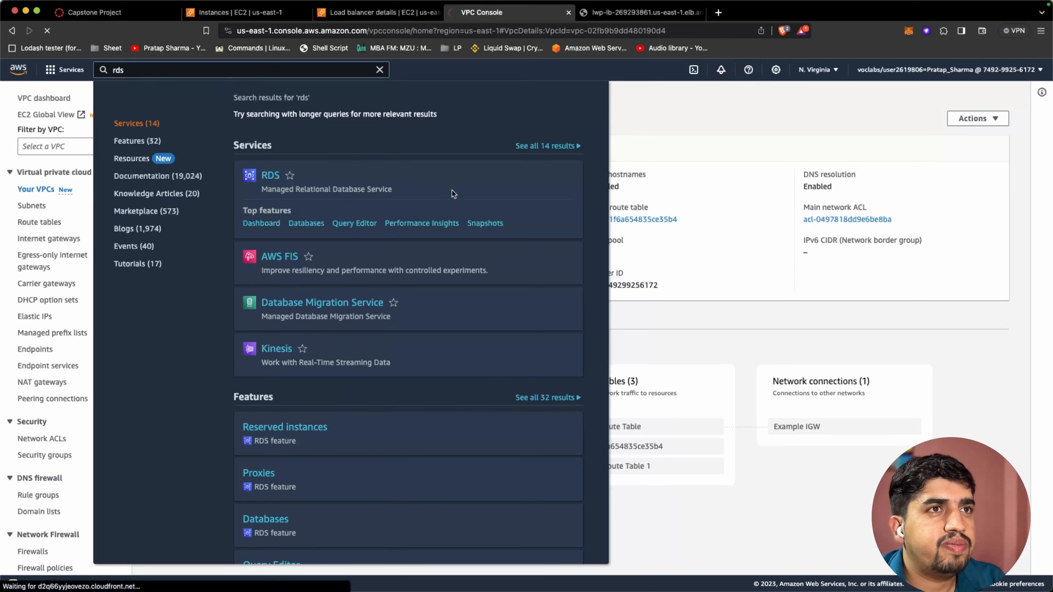
left_click(451, 190)
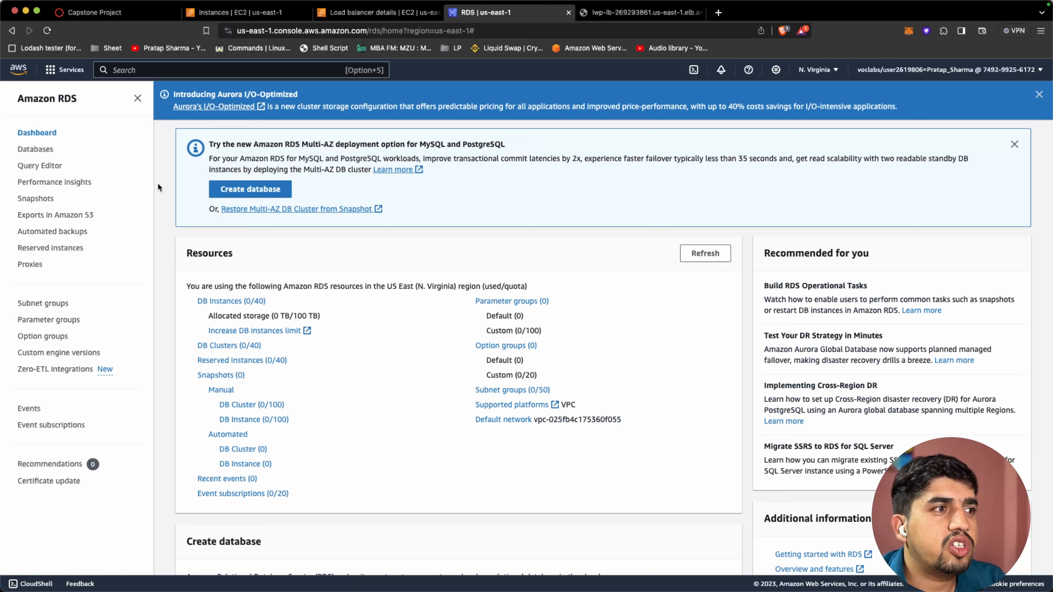
left_click(42, 303)
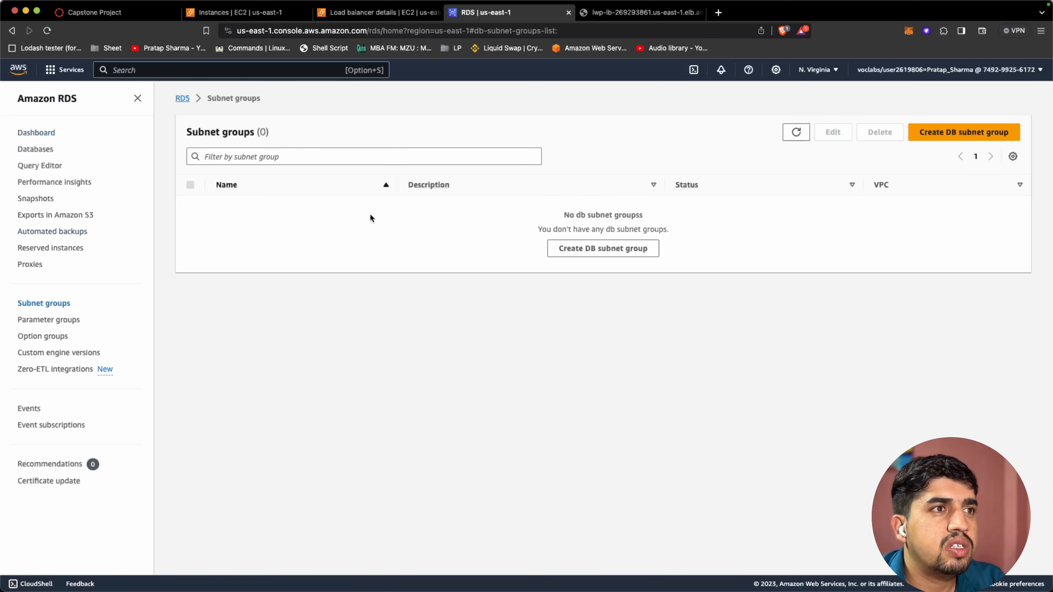
left_click(587, 250)
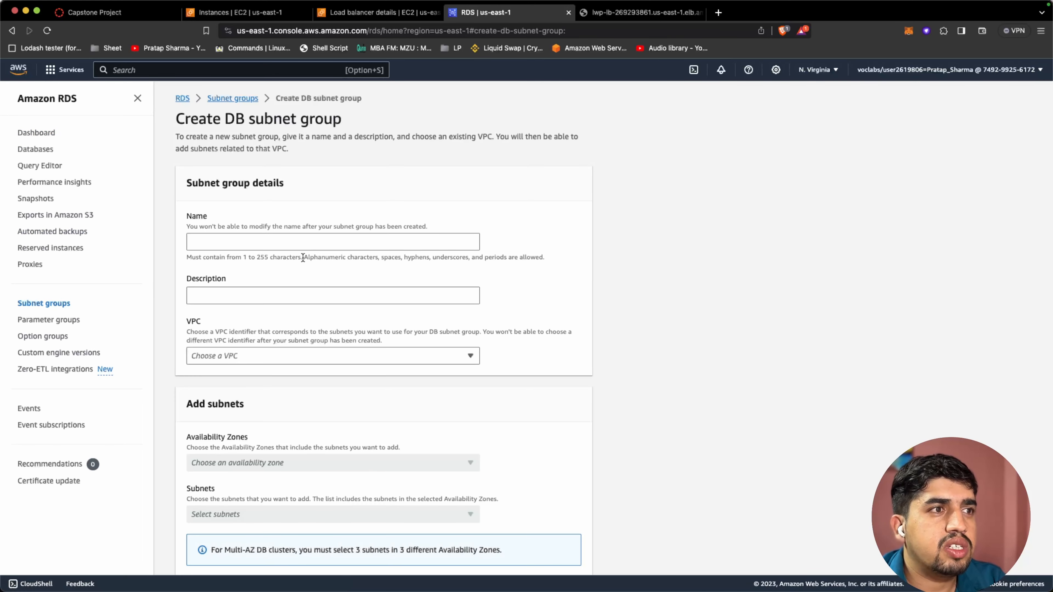
- Name the DB subnet group lwp-db-subnetGroup and use the same text as its description
left_click(247, 248)
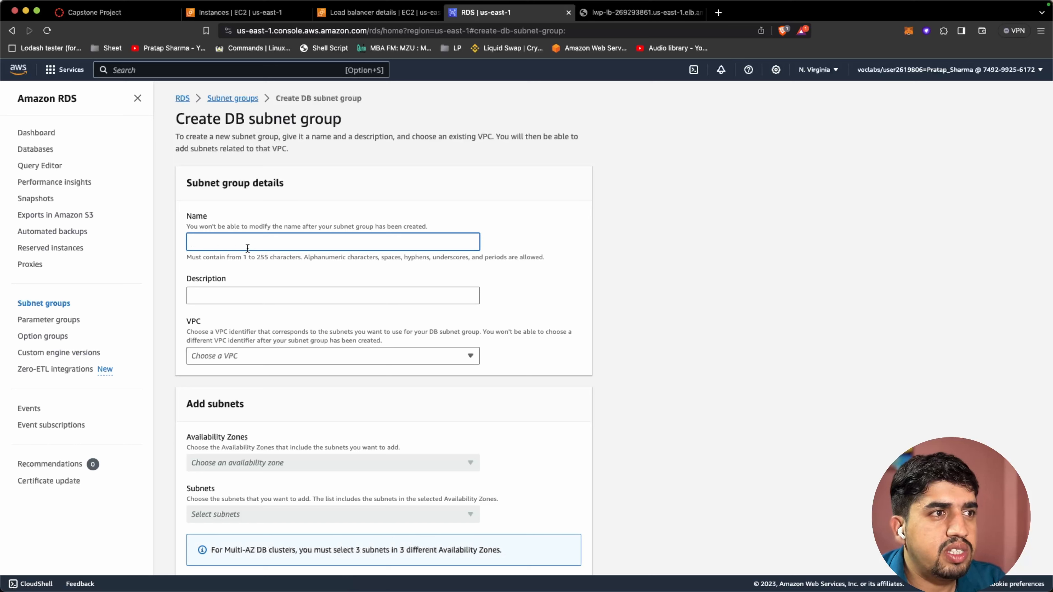
type("lwp-db")
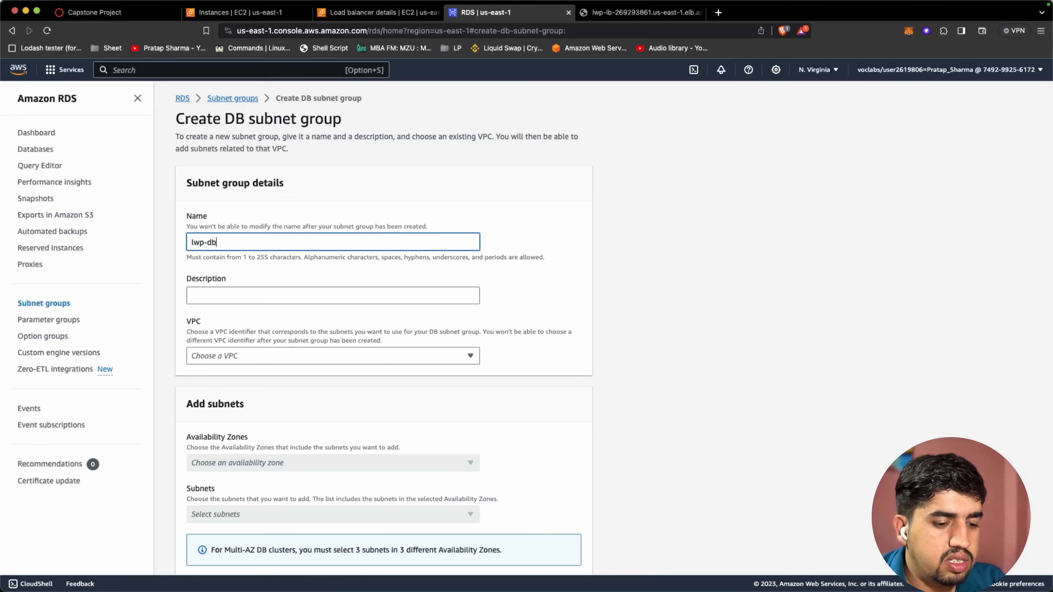
type("-s")
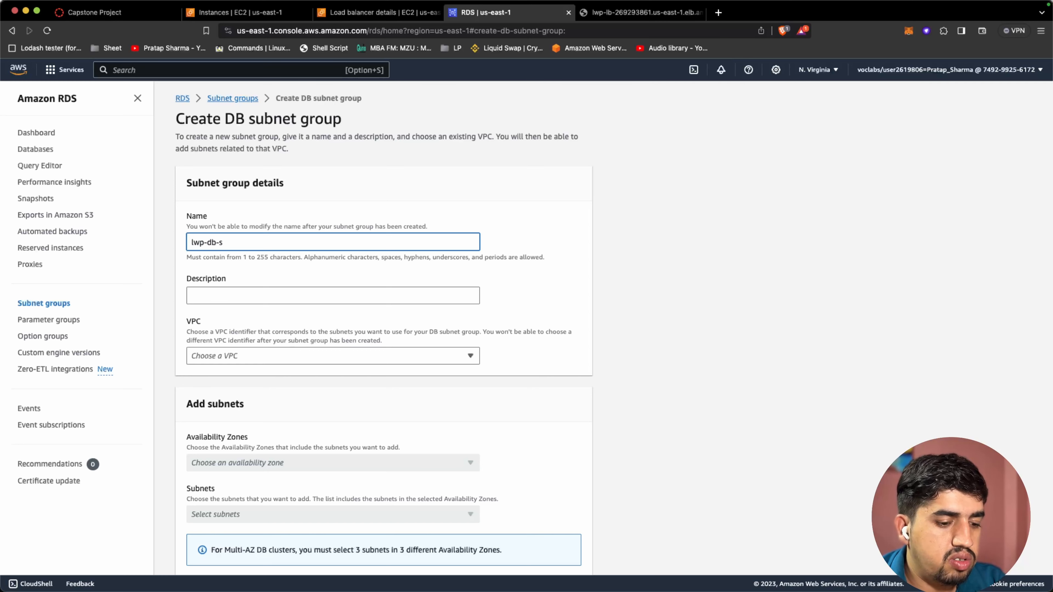
type("ubnet")
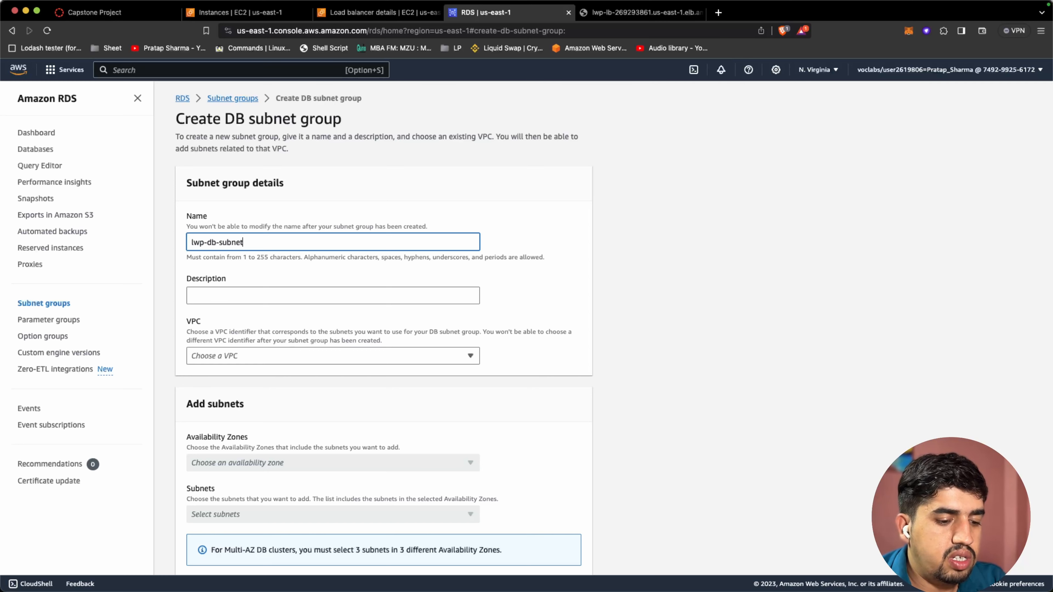
type("Group")
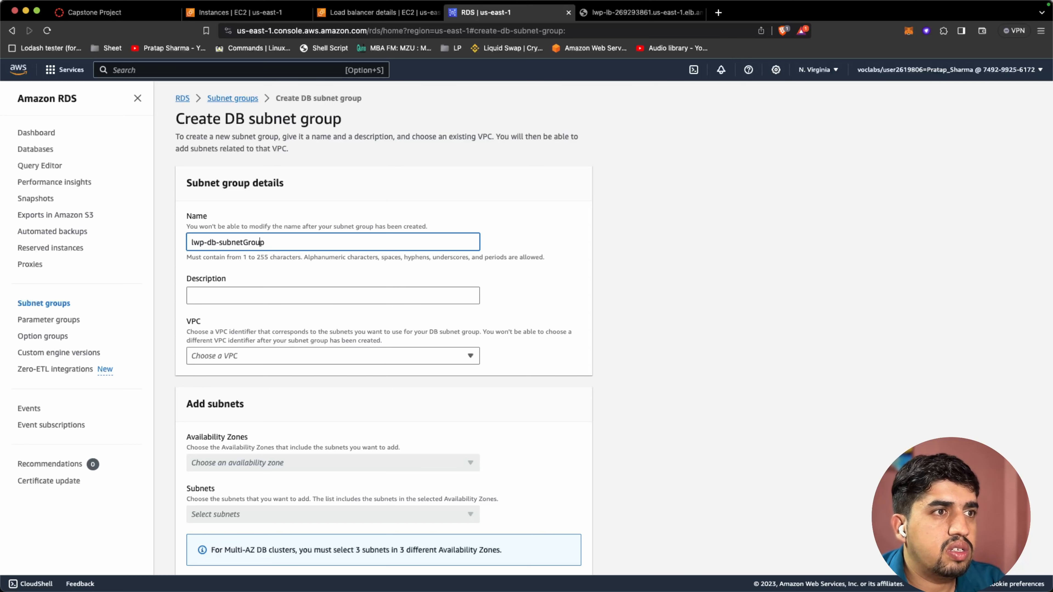
scroll(270, 257, "down", 2)
triple_click(230, 213)
key("super+c")
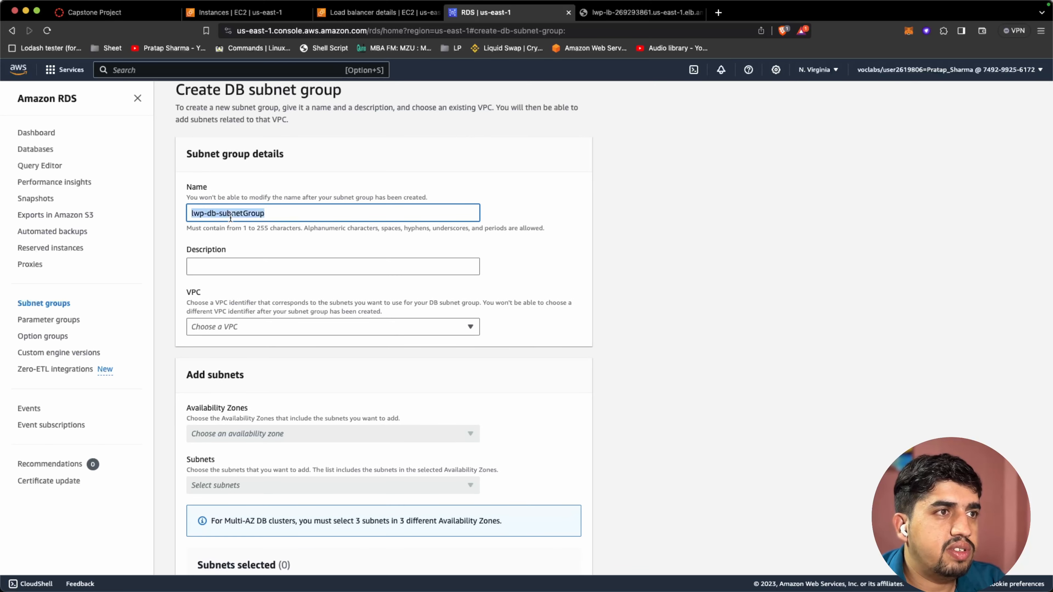
left_click(231, 269)
key("super+v")
- Assign the subnet group to Example VPC and include the us-east-1a and us-east-1b Availability Zones
scroll(290, 286, "down", 4)
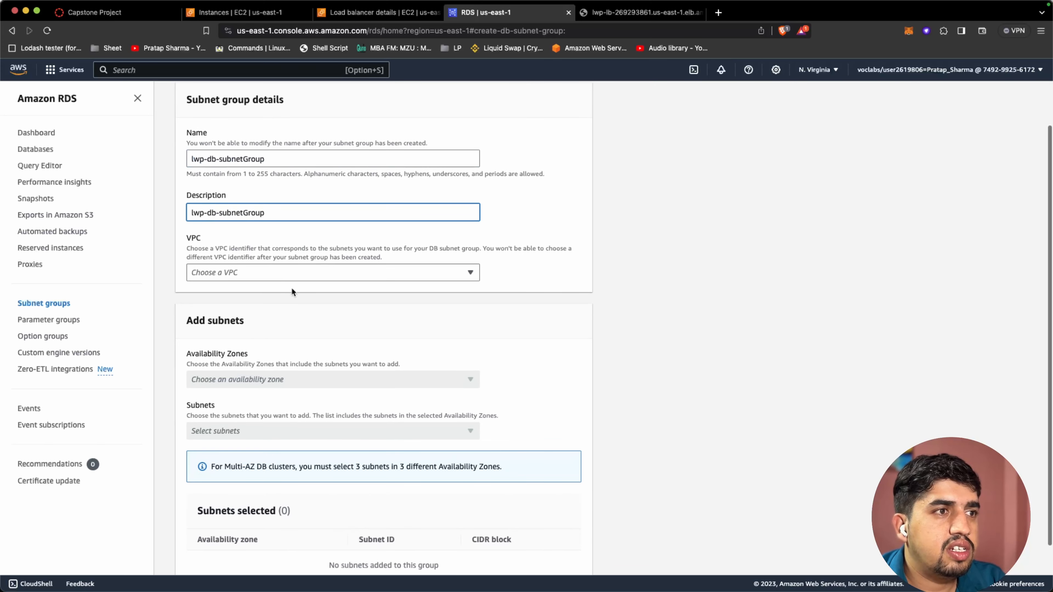
left_click(257, 269)
left_click(229, 306)
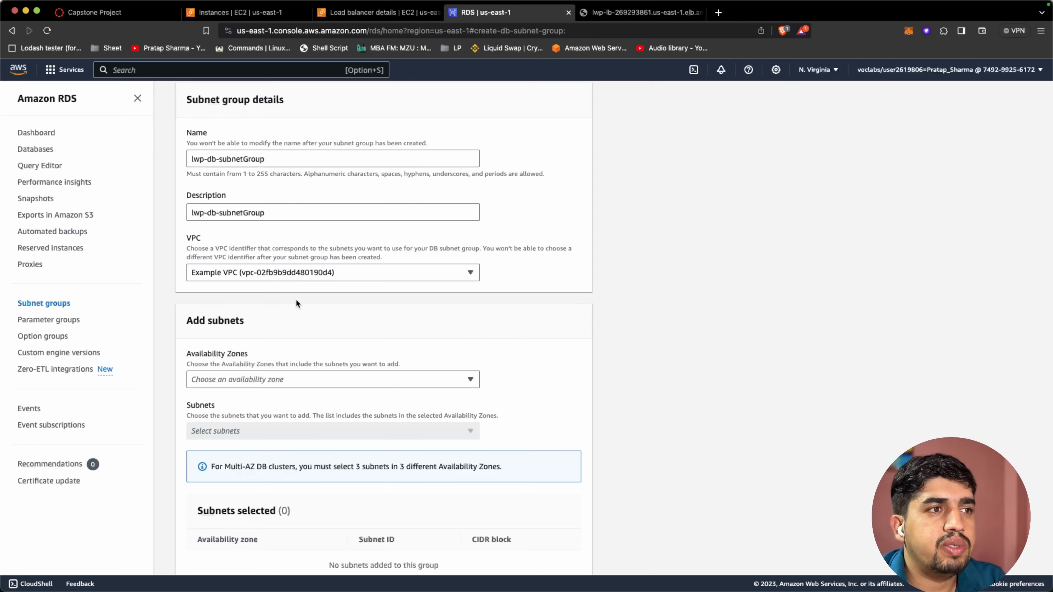
scroll(296, 302, "down", 3)
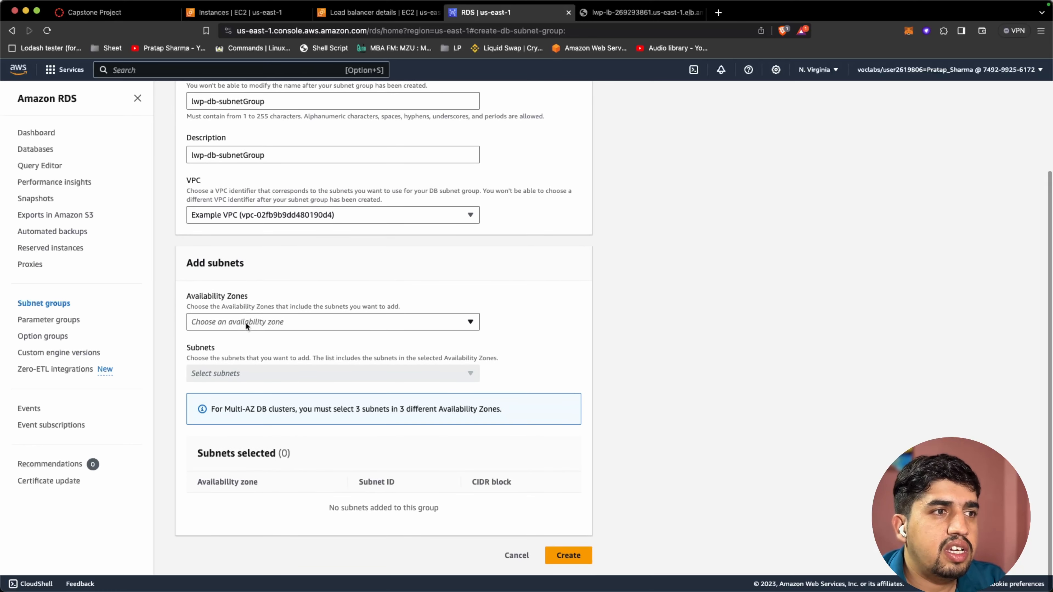
left_click(245, 323)
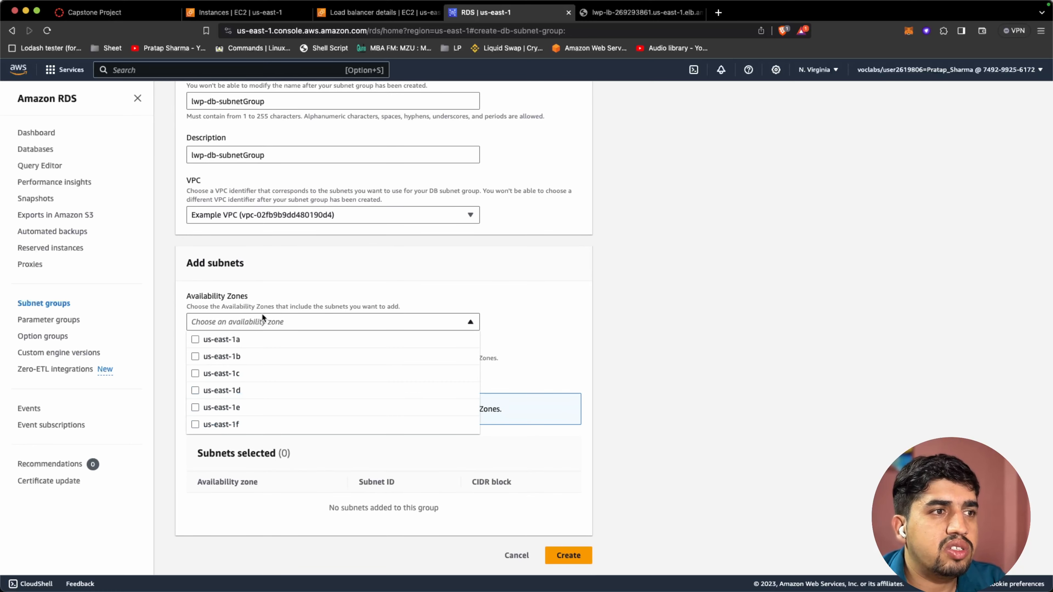
left_click(196, 340)
left_click(195, 356)
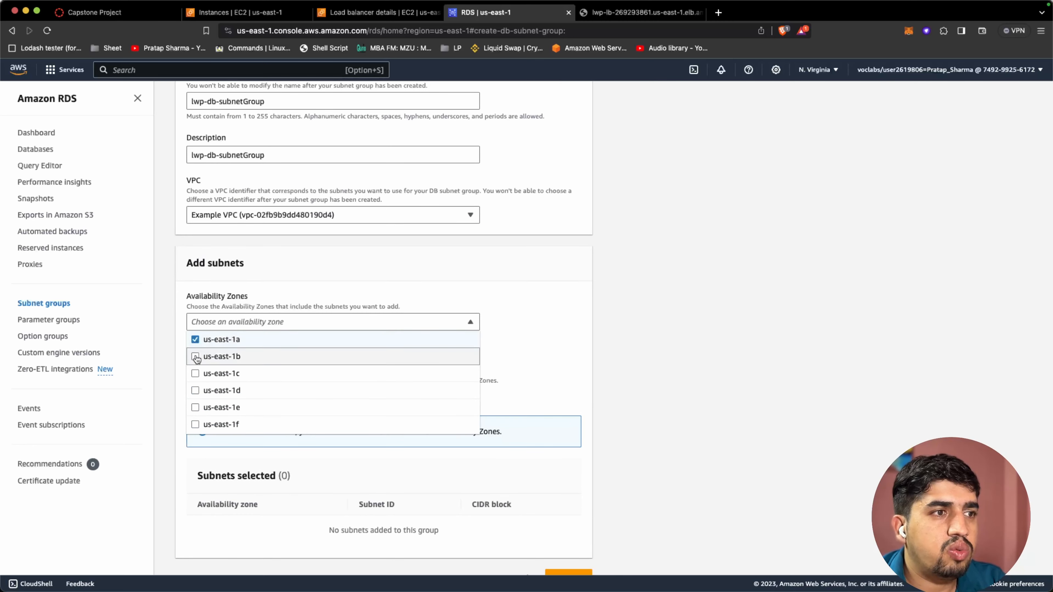
left_click(325, 267)
- Add the 10.0.4.0/23 subnet in us-east-1b and the 10.0.2.0/23 subnet in us-east-1a, and create the subnet group
left_click(248, 399)
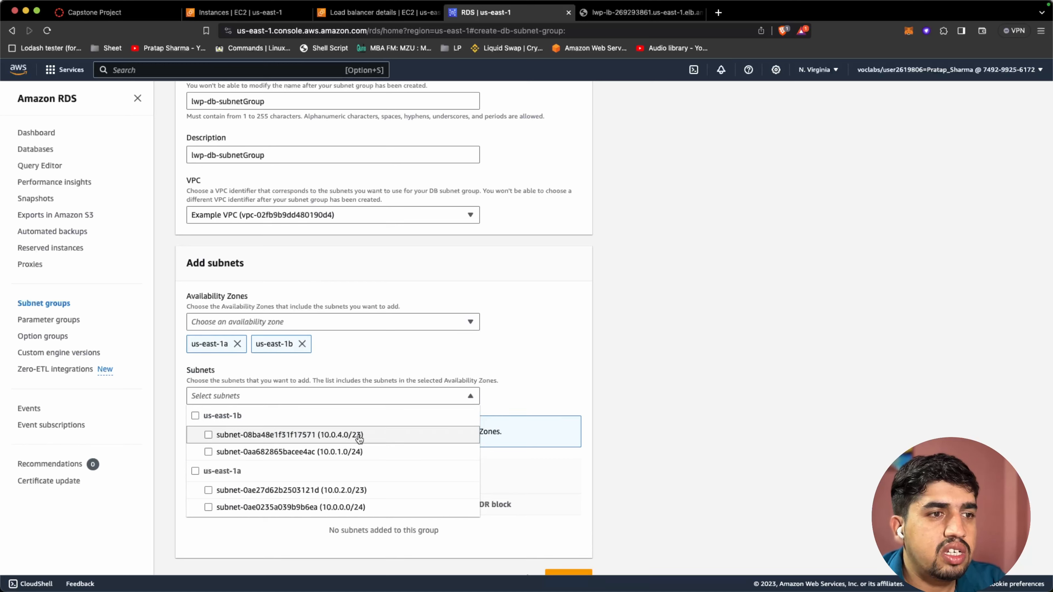
left_click(208, 435)
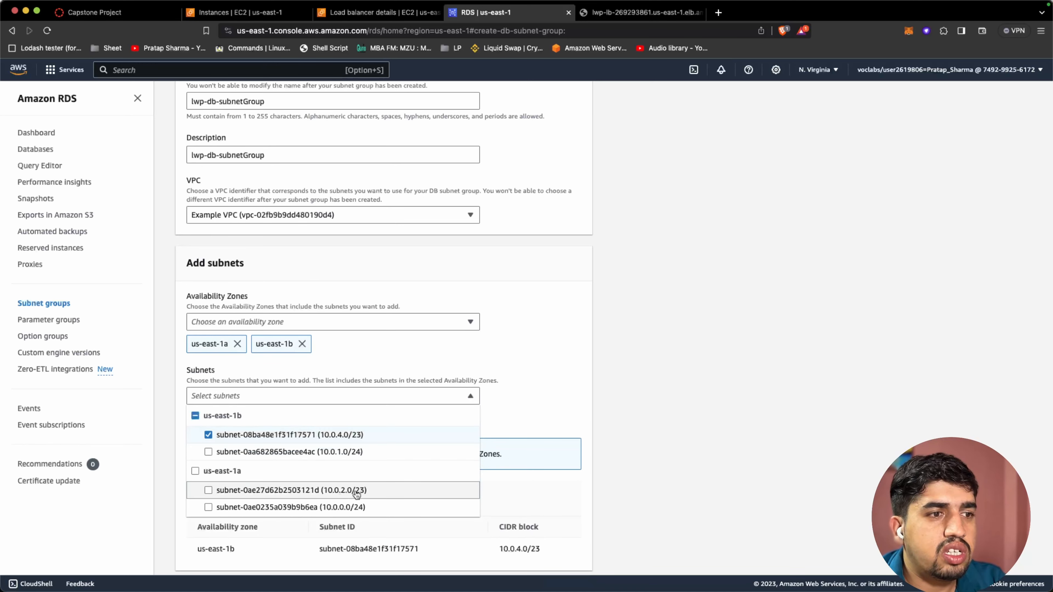
left_click(209, 491)
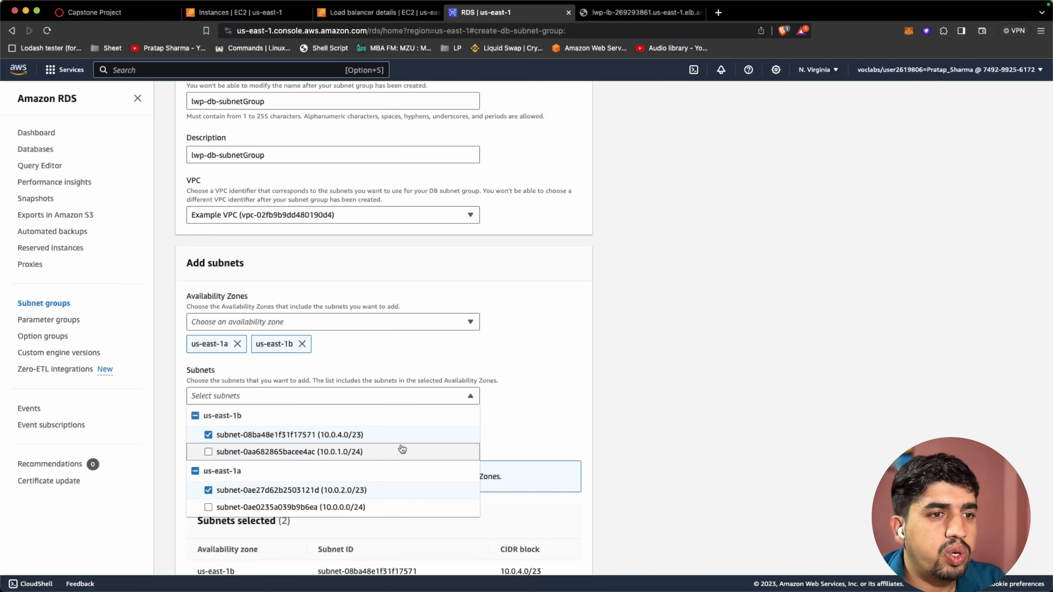
left_click(581, 422)
scroll(582, 421, "down", 3)
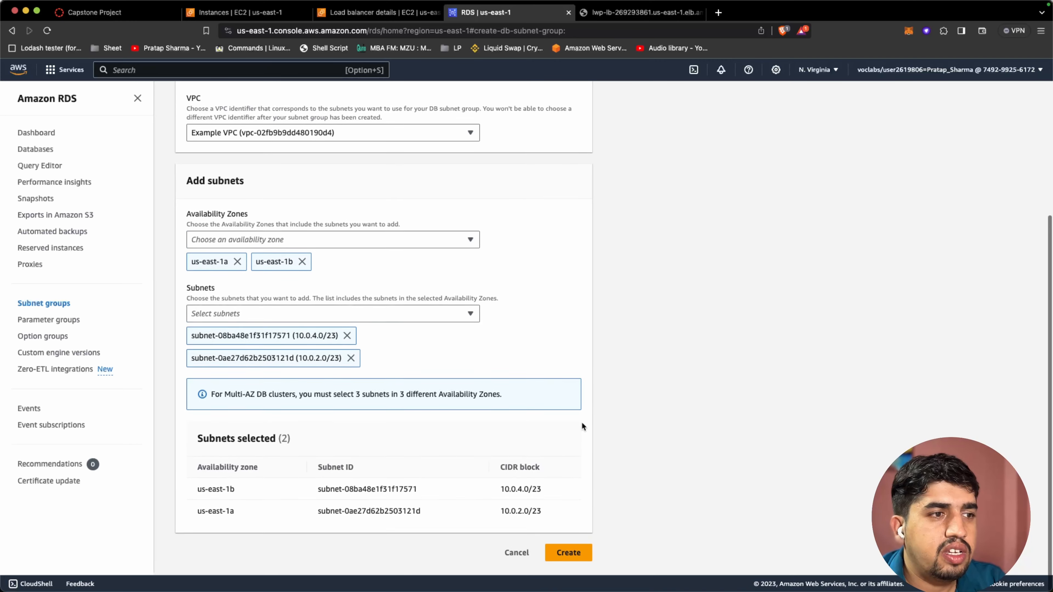
left_click(576, 556)
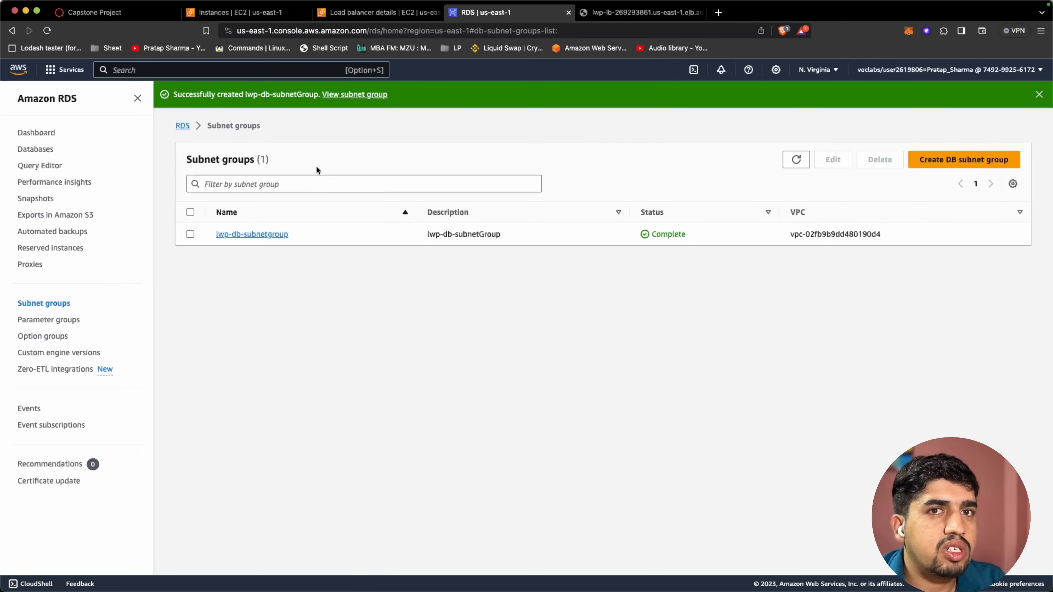
- Start creating a database from the RDS dashboard and choose MySQL as its engine type
left_click(37, 134)
left_click(266, 217)
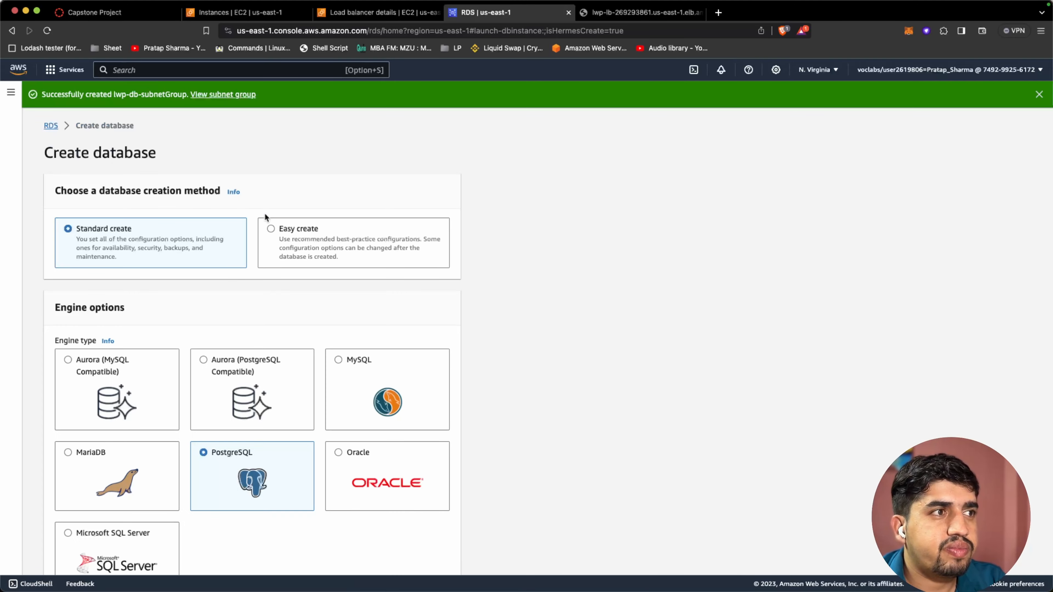
scroll(259, 305, "down", 3)
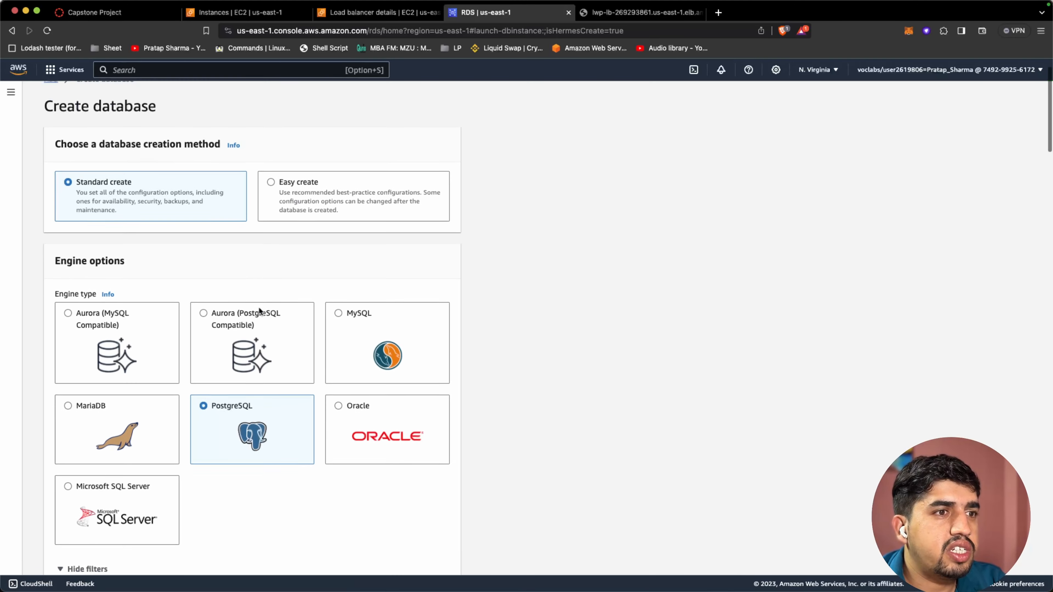
left_click(337, 270)
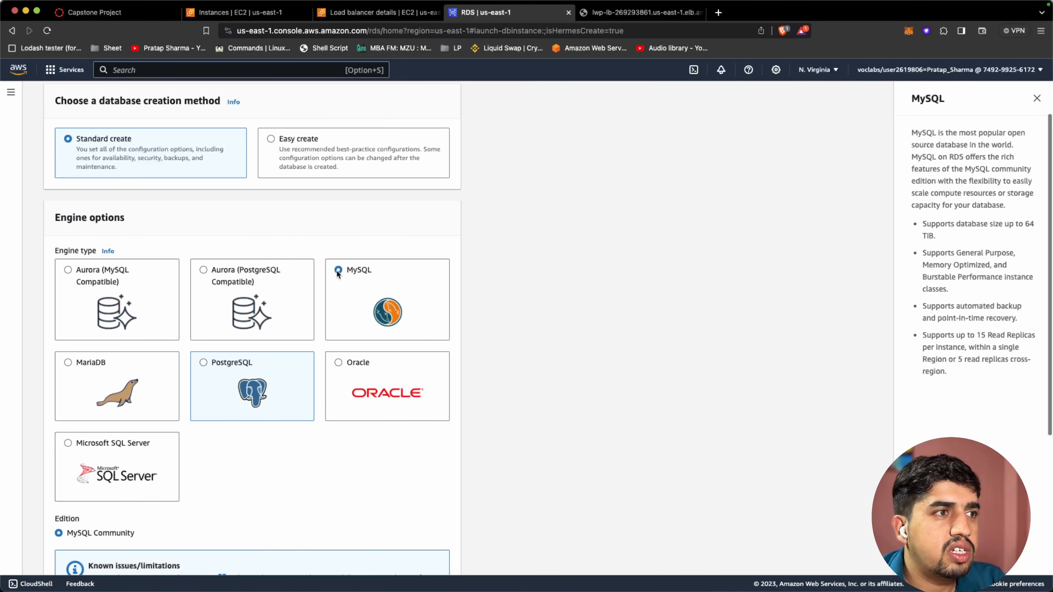
- Apply the Dev/Test template and set the deployment option to Multi-AZ DB instance
scroll(250, 260, "down", 8)
scroll(250, 260, "down", 5)
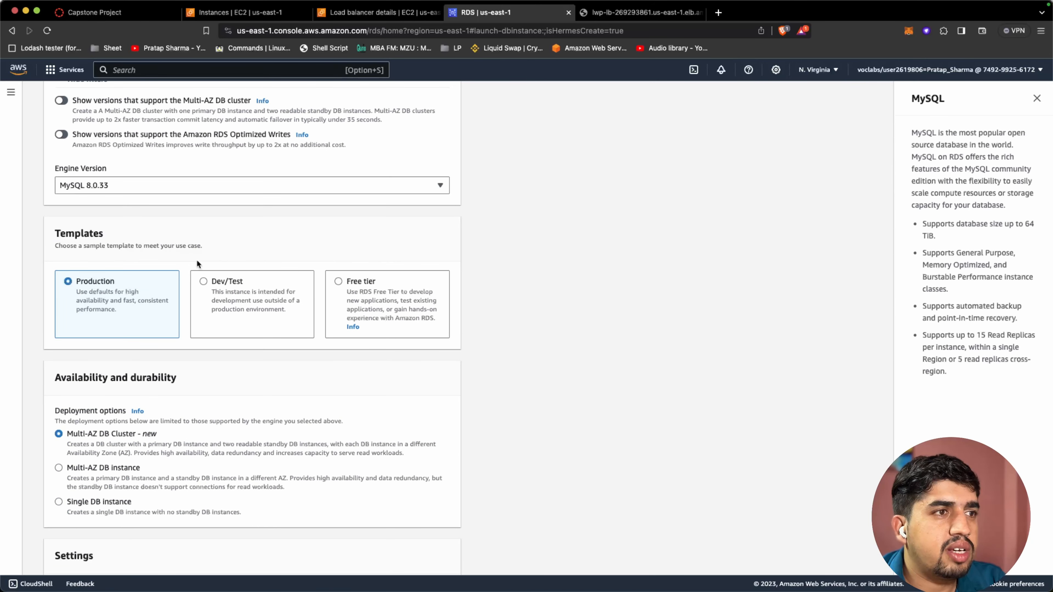
left_click(203, 281)
scroll(236, 377, "down", 5)
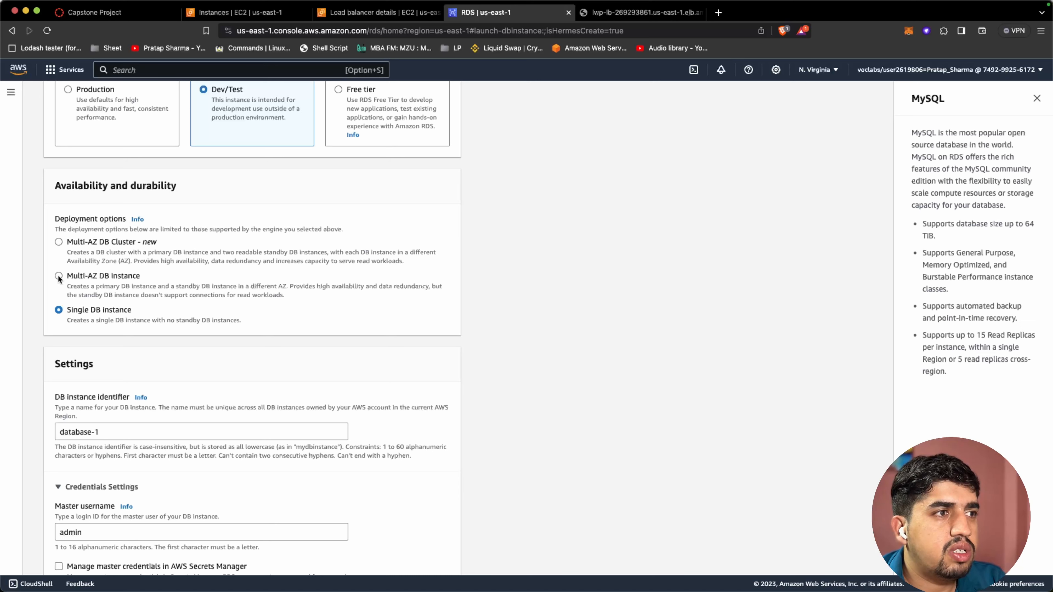
left_click(58, 276)
- Replace the default DB instance identifier with lwp
scroll(191, 297, "down", 6)
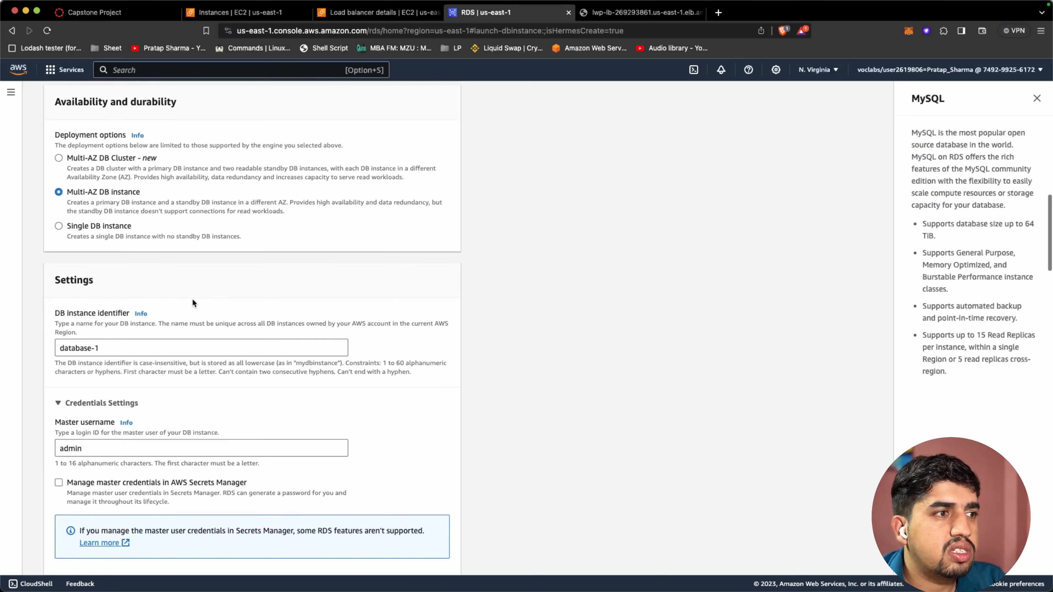
left_click(117, 211)
key("super+a")
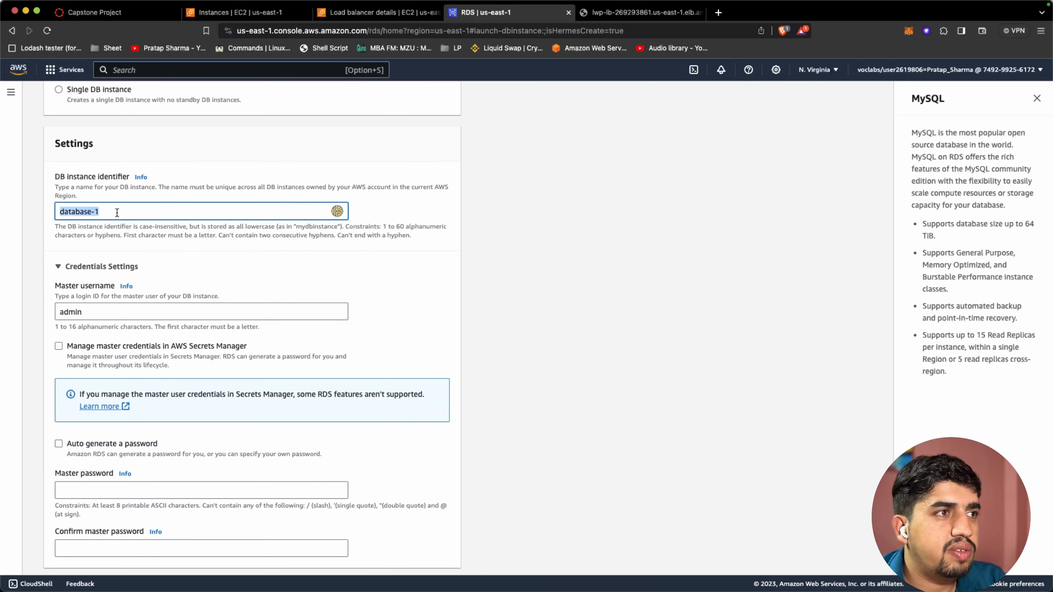
key("BackSpace")
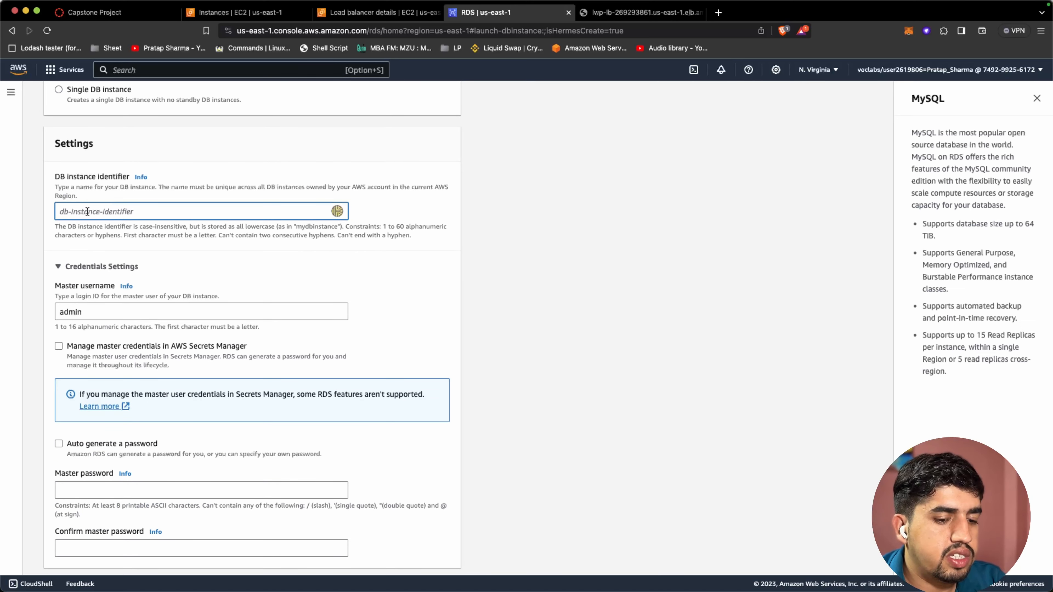
type("lwp")
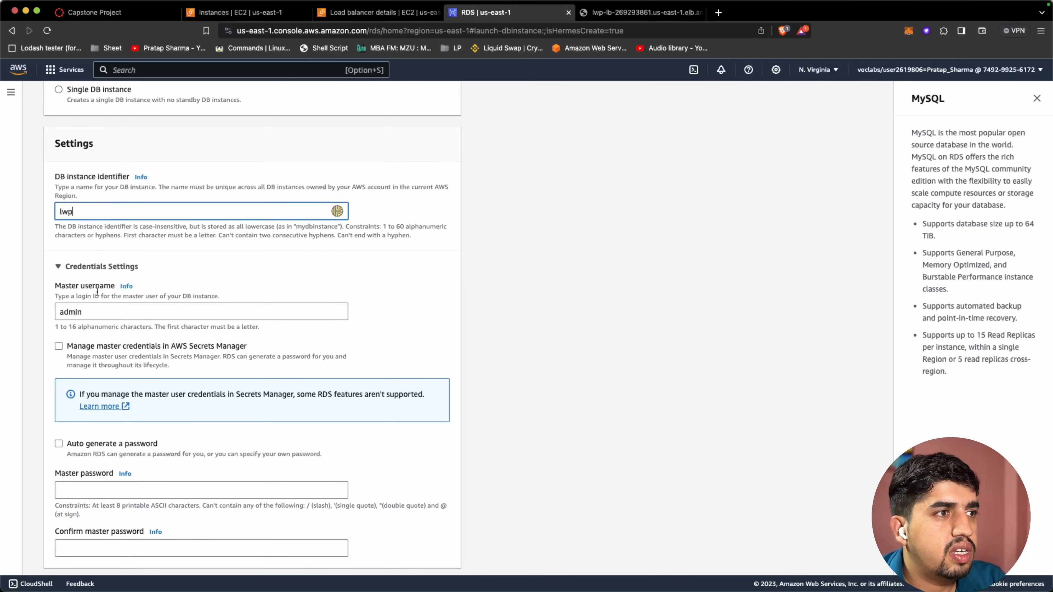
- Enter the master password for the admin user and repeat it in the confirmation field
scroll(123, 254, "down", 3)
scroll(136, 365, "down", 4)
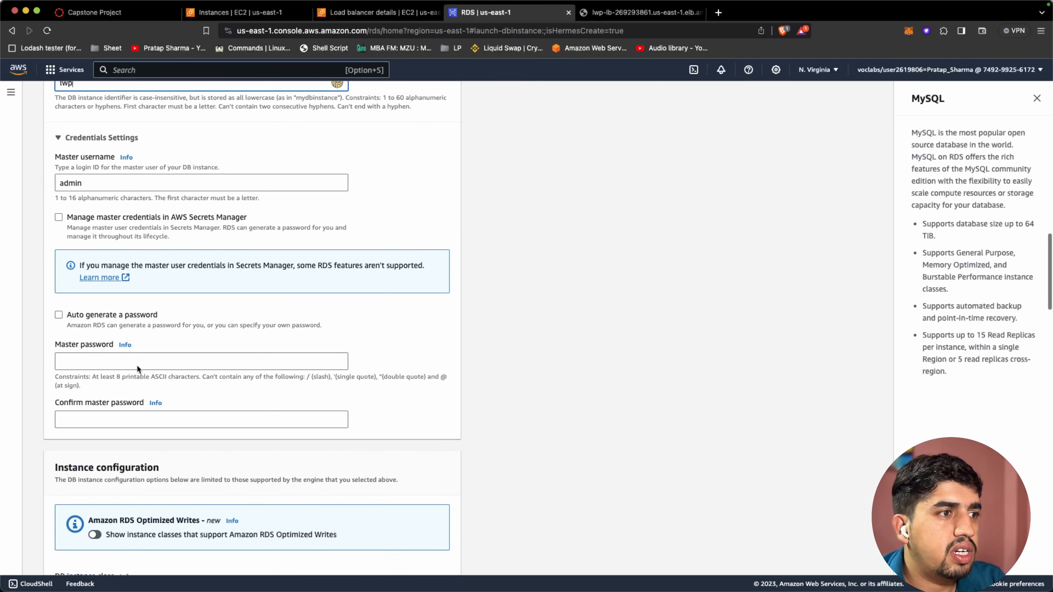
left_click(99, 315)
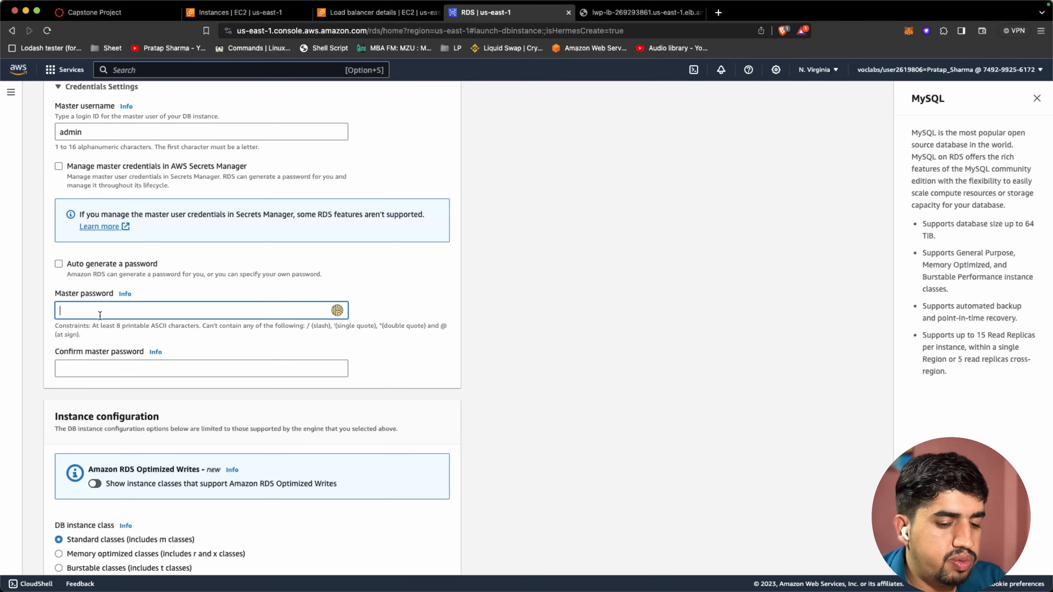
type("•••••")
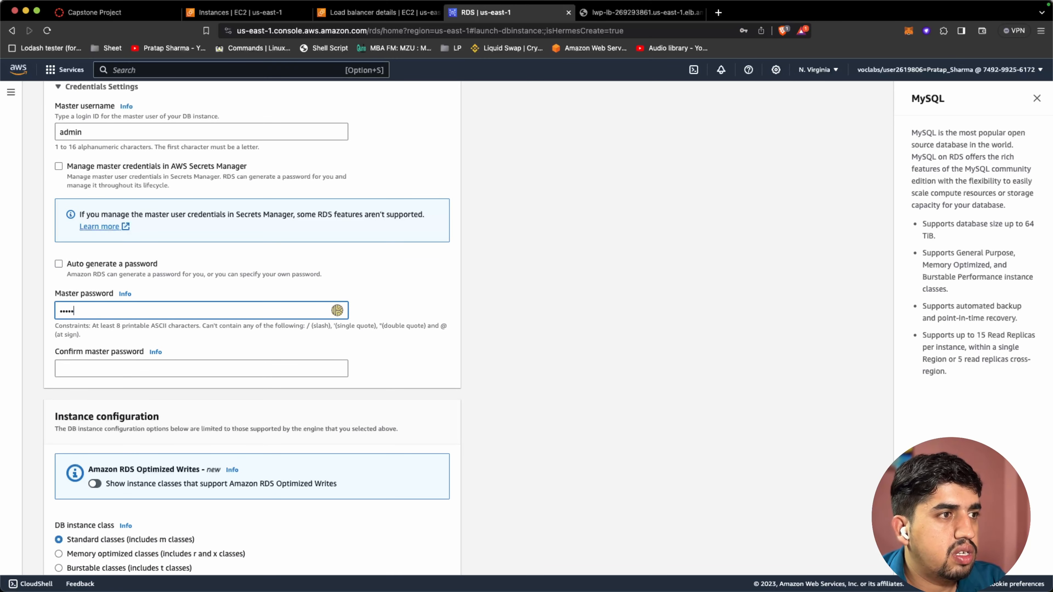
type("•••••••")
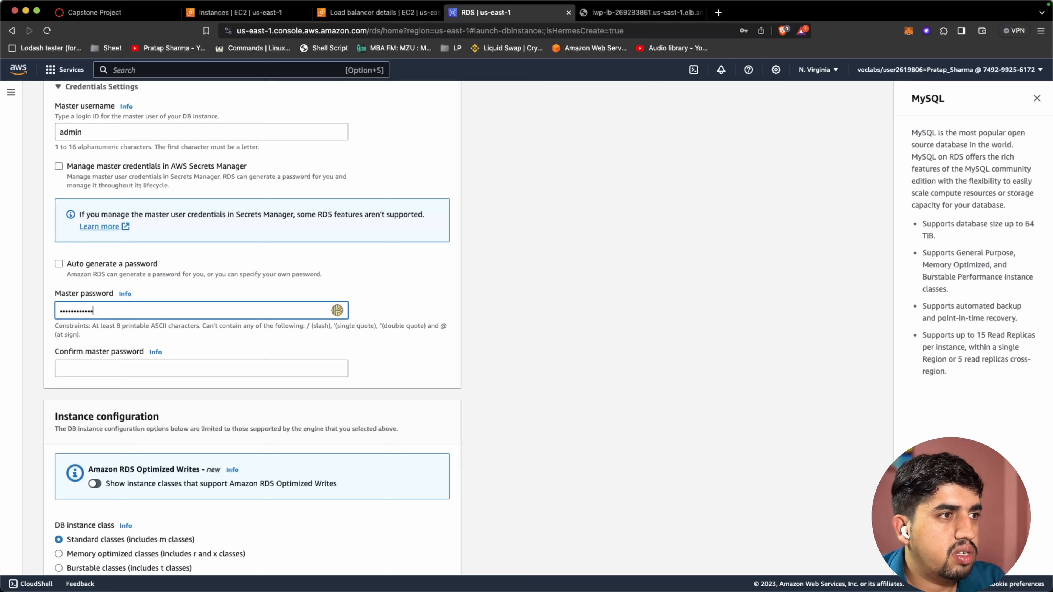
left_click(102, 366)
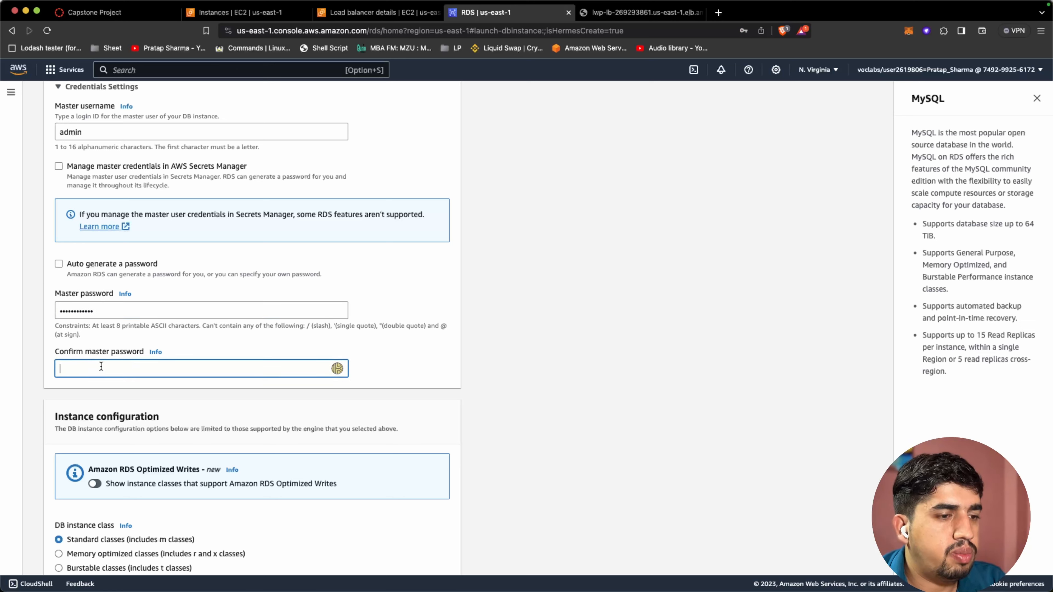
type("••••••••••••")
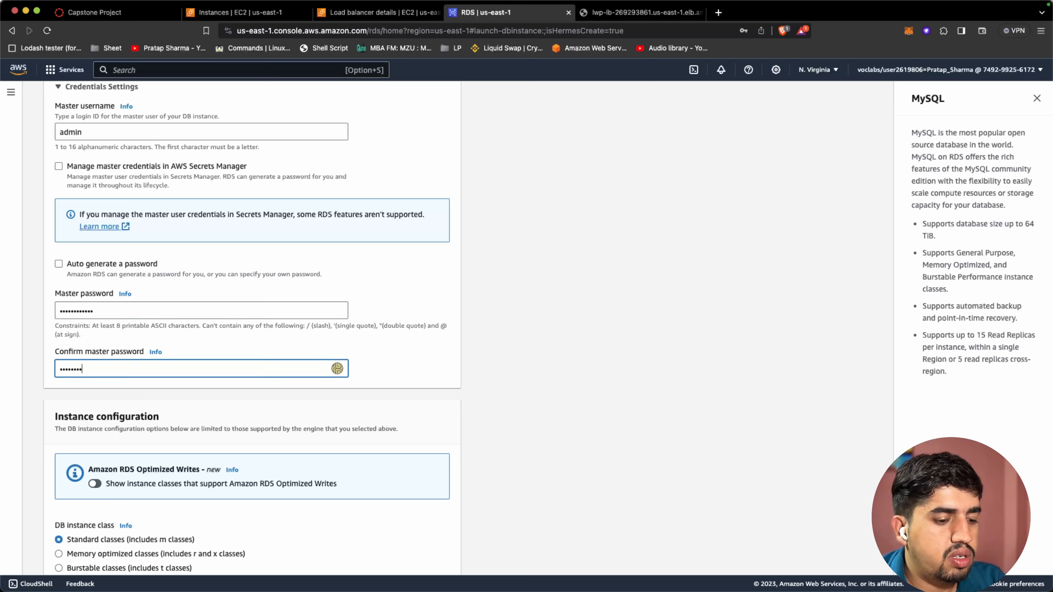
- Choose the burstable DB instance classes, using db.t3.micro
scroll(106, 357, "down", 5)
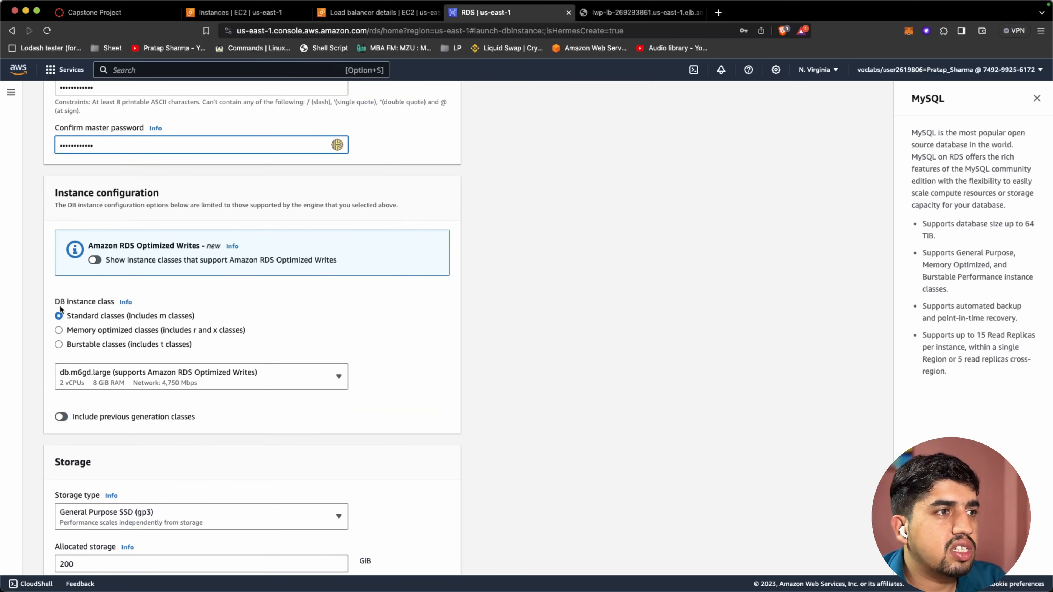
left_click(58, 345)
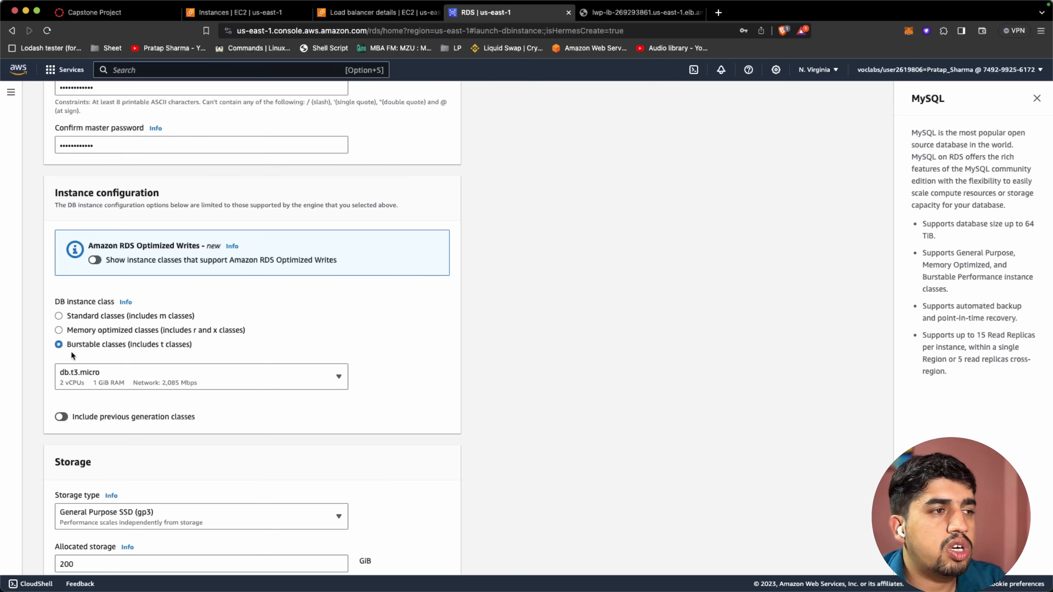
scroll(226, 348, "down", 3)
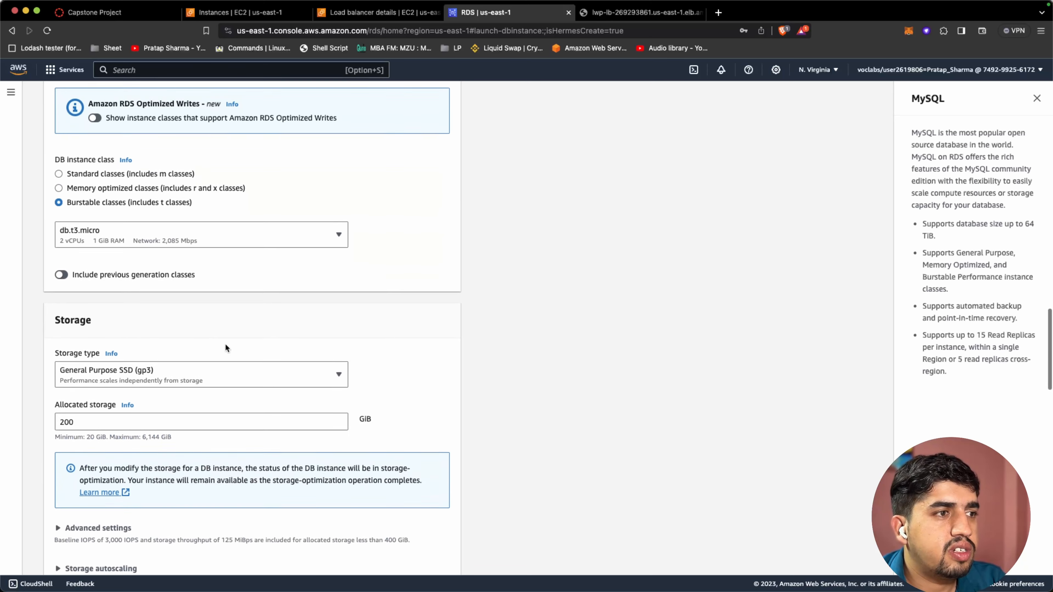
- Set the storage type to General Purpose SSD (gp2) with 20 GiB of allocated storage
scroll(226, 348, "down", 1)
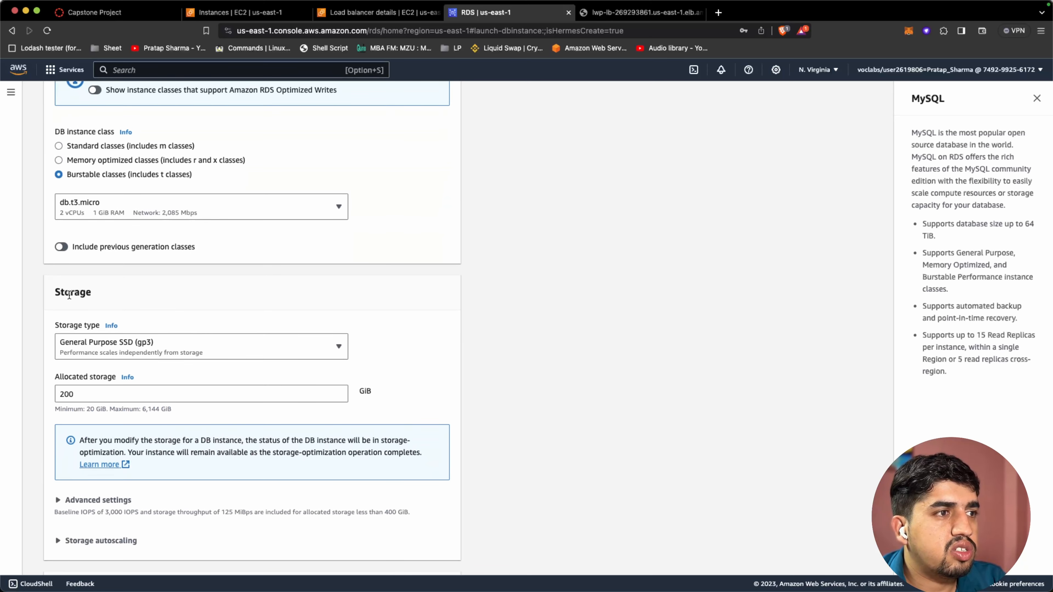
left_click(148, 346)
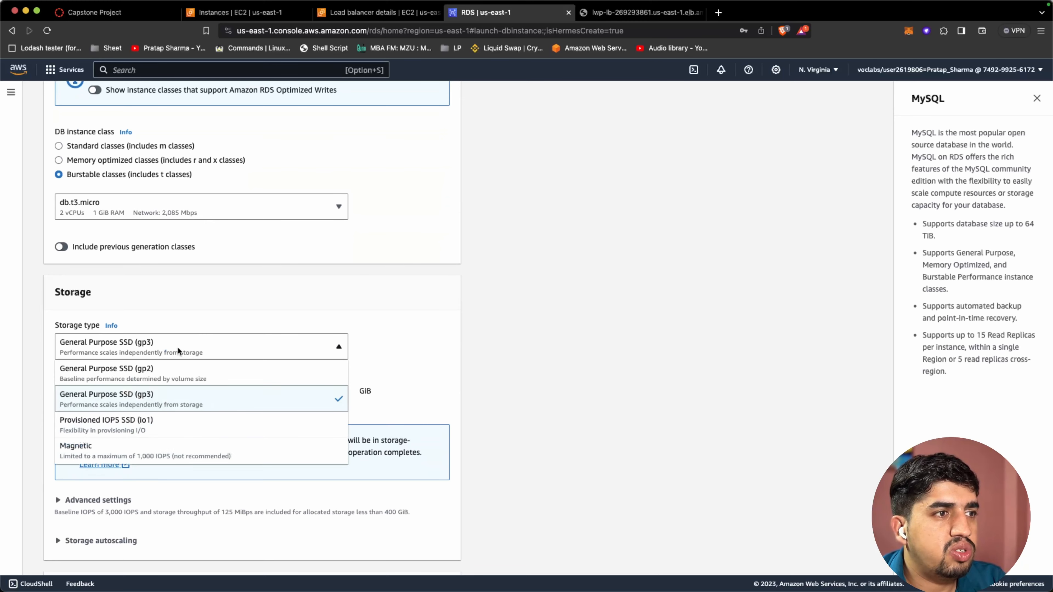
left_click(161, 376)
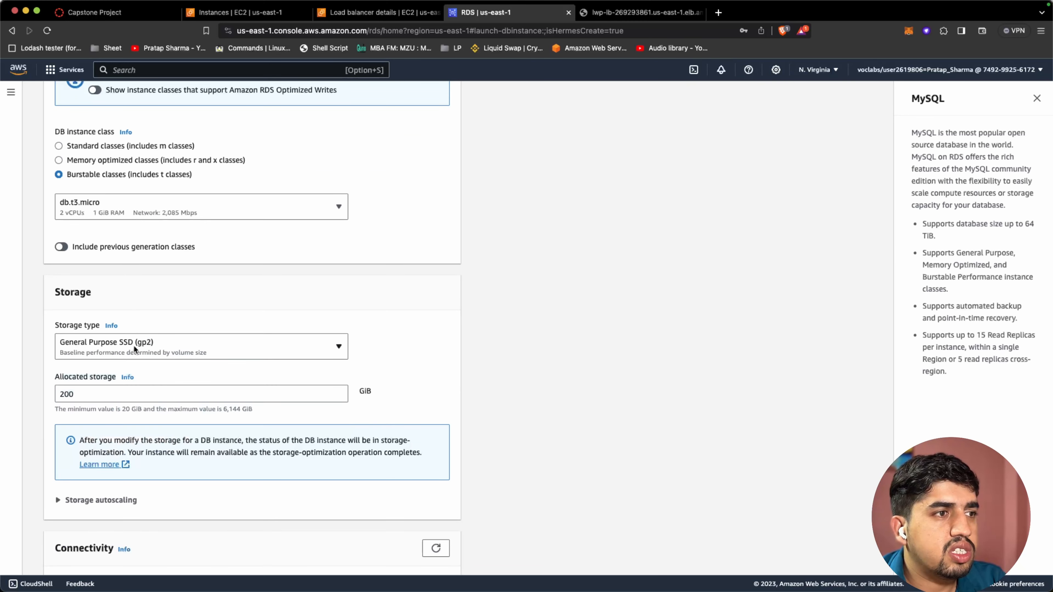
scroll(199, 352, "down", 3)
left_click(199, 318)
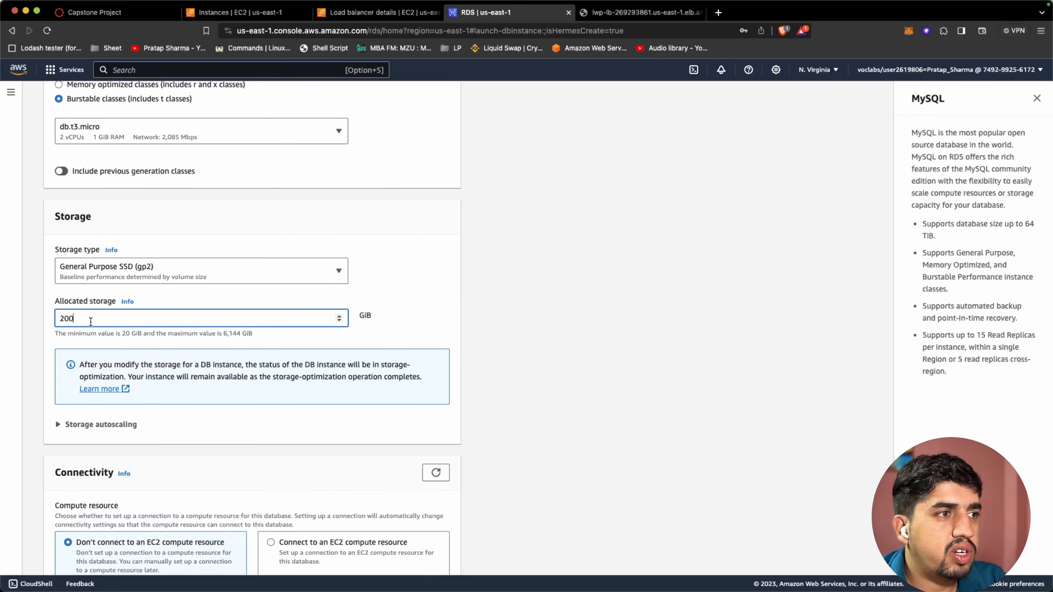
key("BackSpace")
- Place the database in Example VPC without connecting it to an EC2 compute resource
scroll(220, 321, "down", 5)
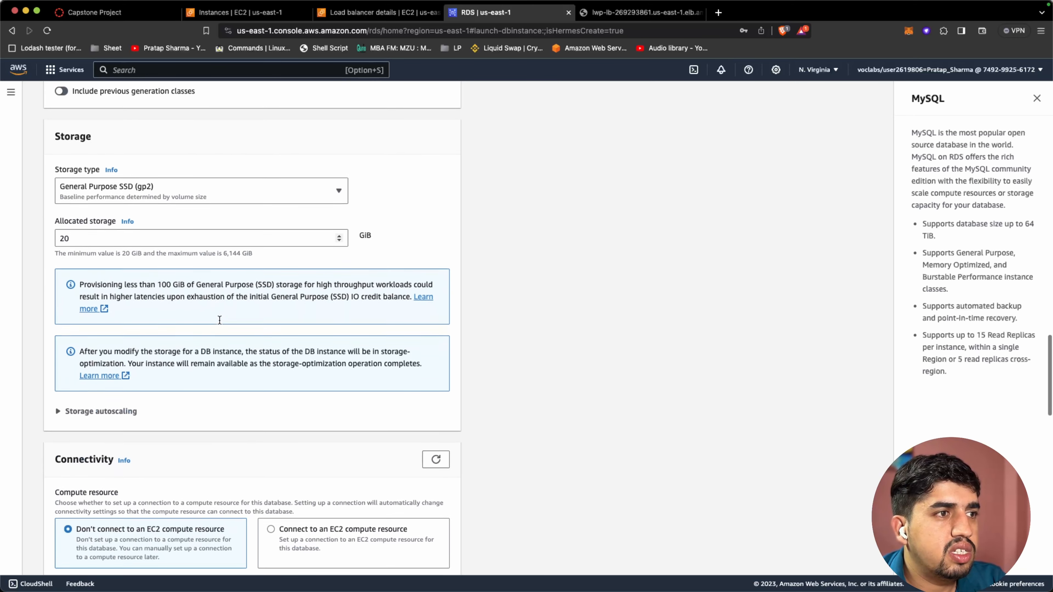
scroll(221, 324, "down", 3)
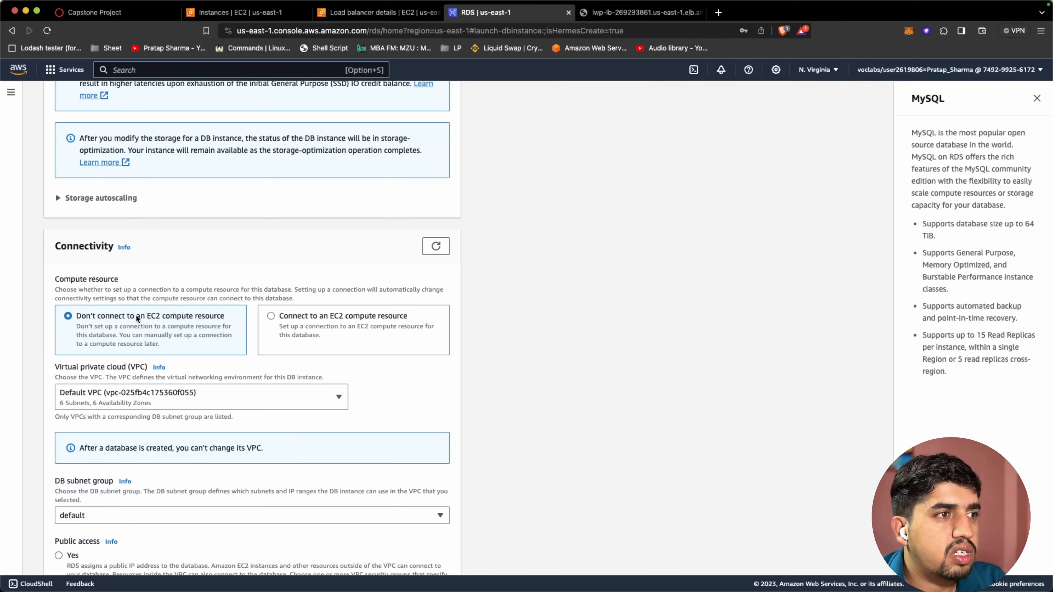
scroll(226, 323, "down", 1)
left_click(116, 353)
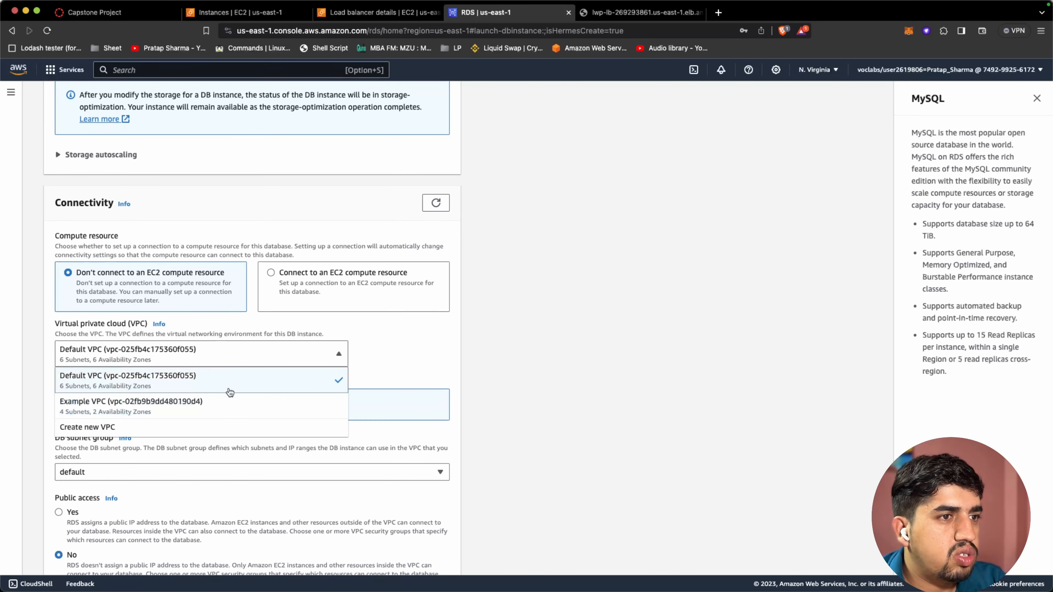
left_click(141, 401)
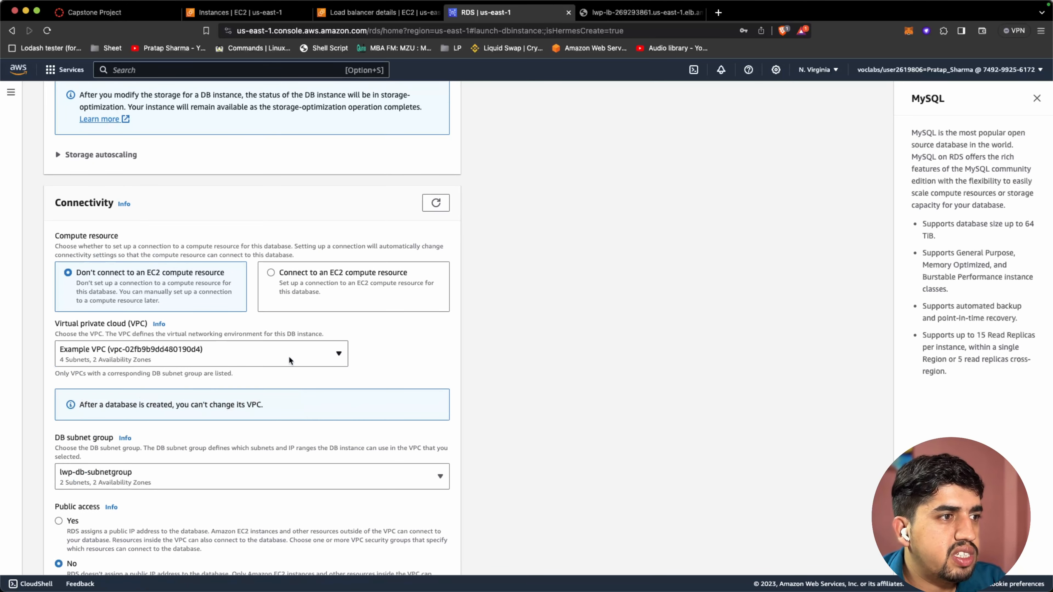
- Replace the default VPC security group of the database with Example-DB
scroll(288, 355, "down", 4)
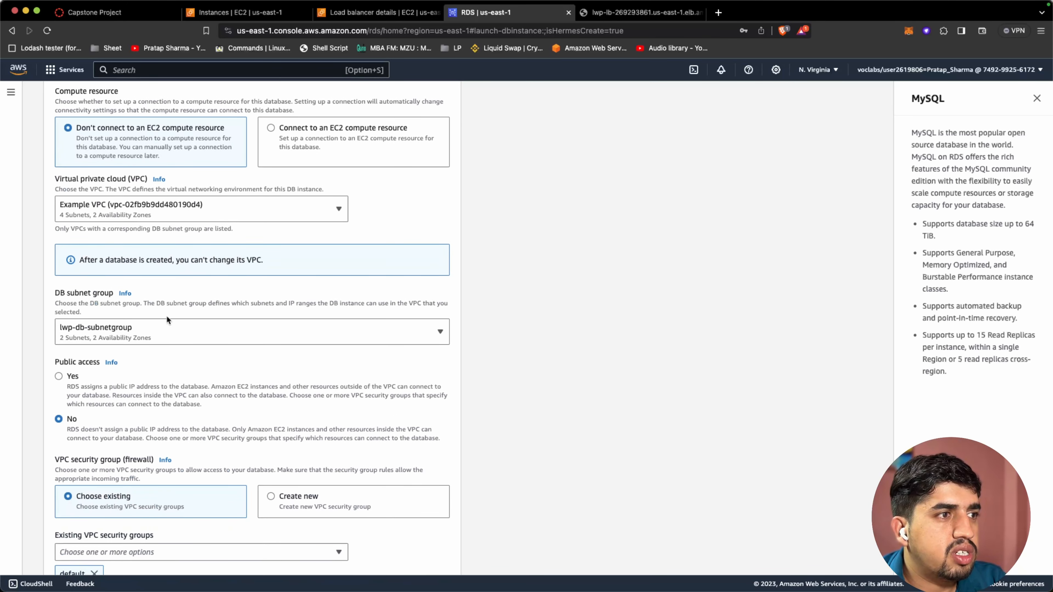
scroll(268, 350, "down", 2)
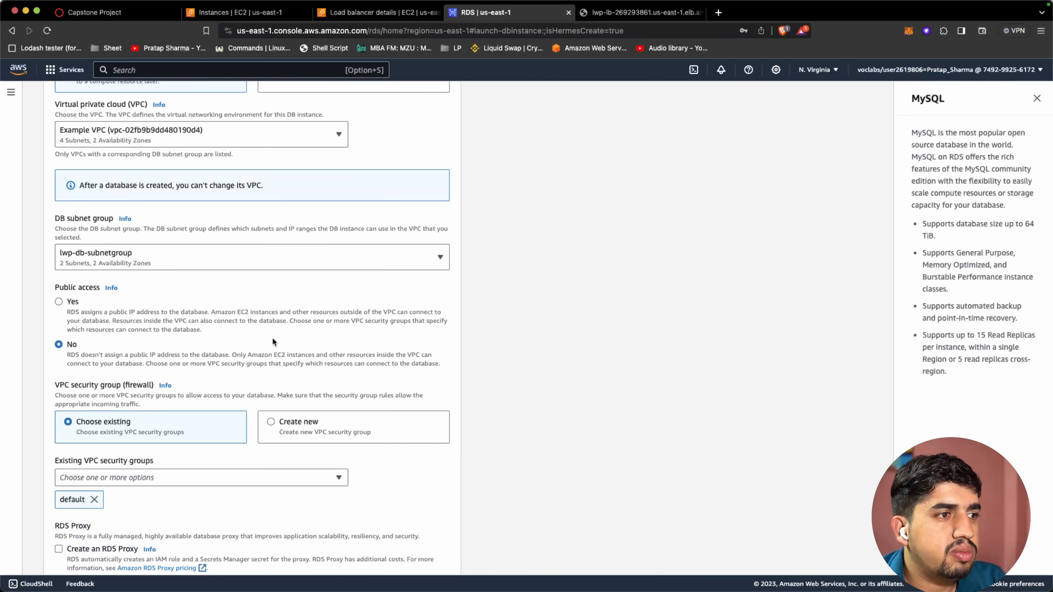
scroll(272, 338, "down", 3)
scroll(196, 337, "down", 2)
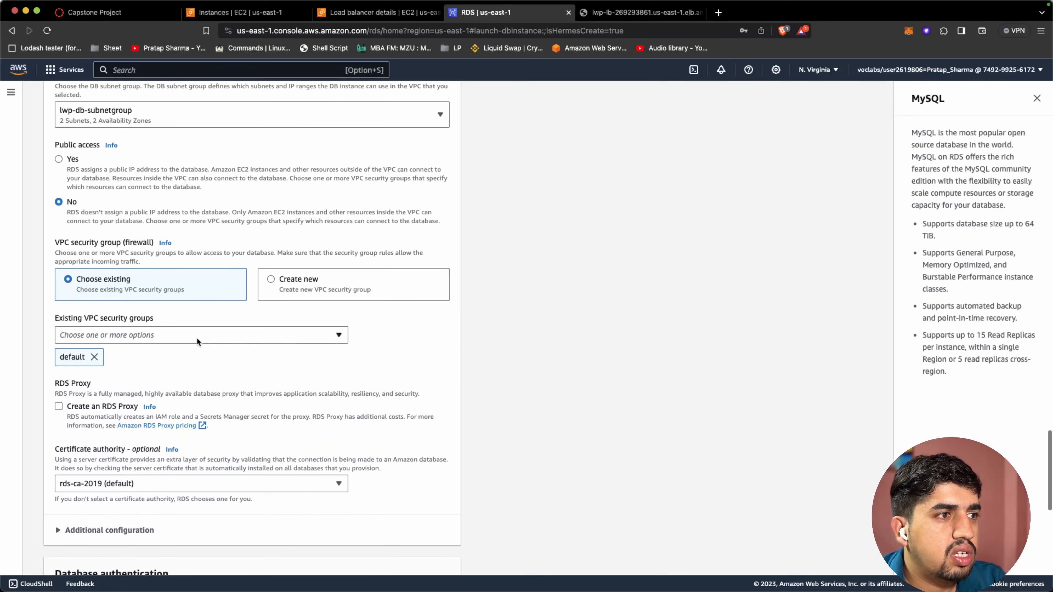
left_click(94, 356)
left_click(96, 336)
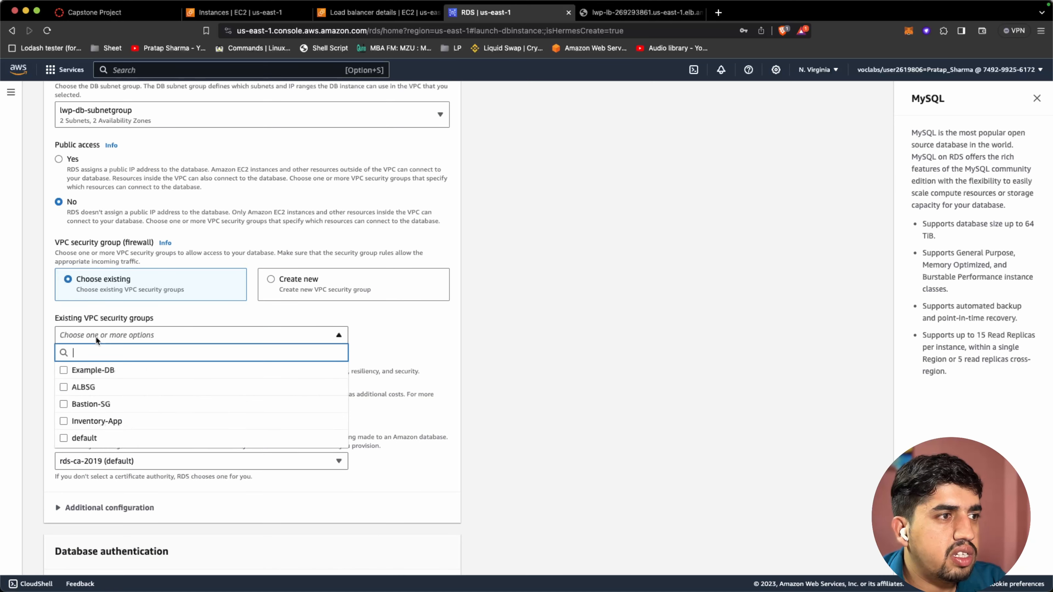
scroll(104, 352, "down", 1)
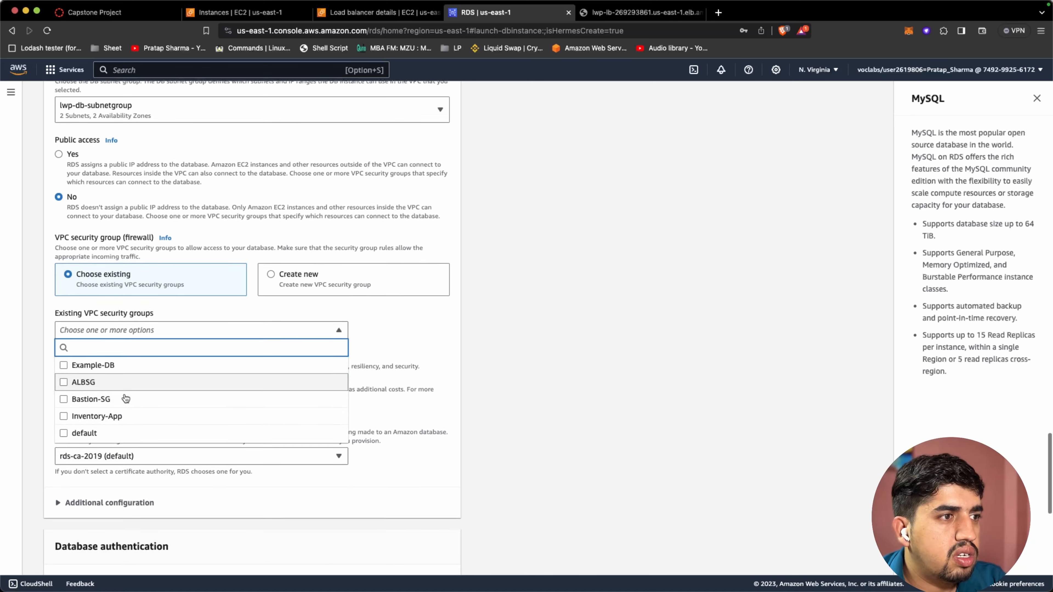
left_click(118, 370)
left_click(386, 346)
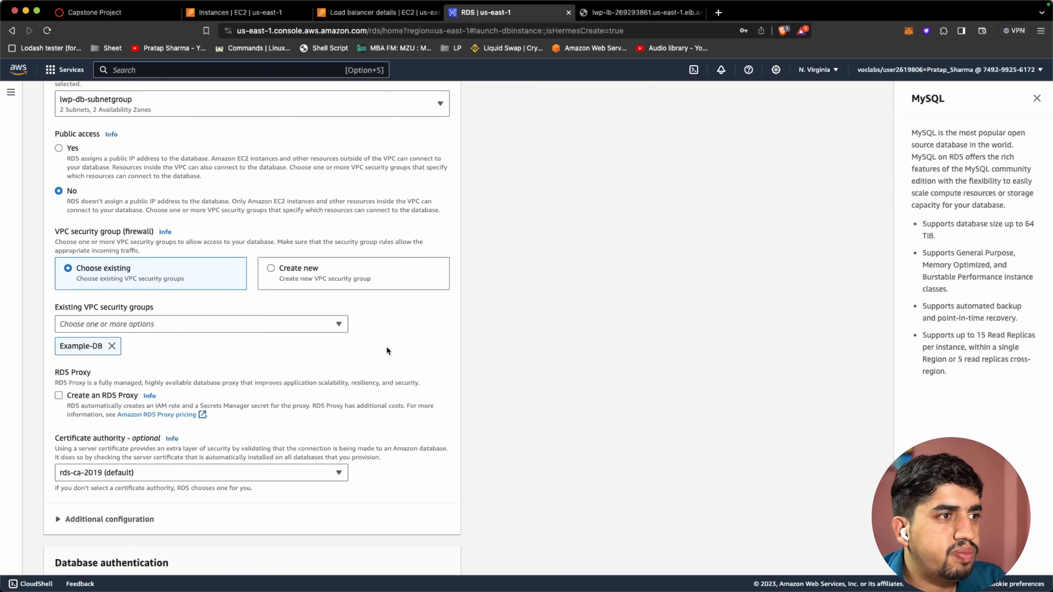
- Turn off Enhanced monitoring for the database, keeping password authentication
scroll(369, 257, "down", 8)
scroll(369, 257, "down", 2)
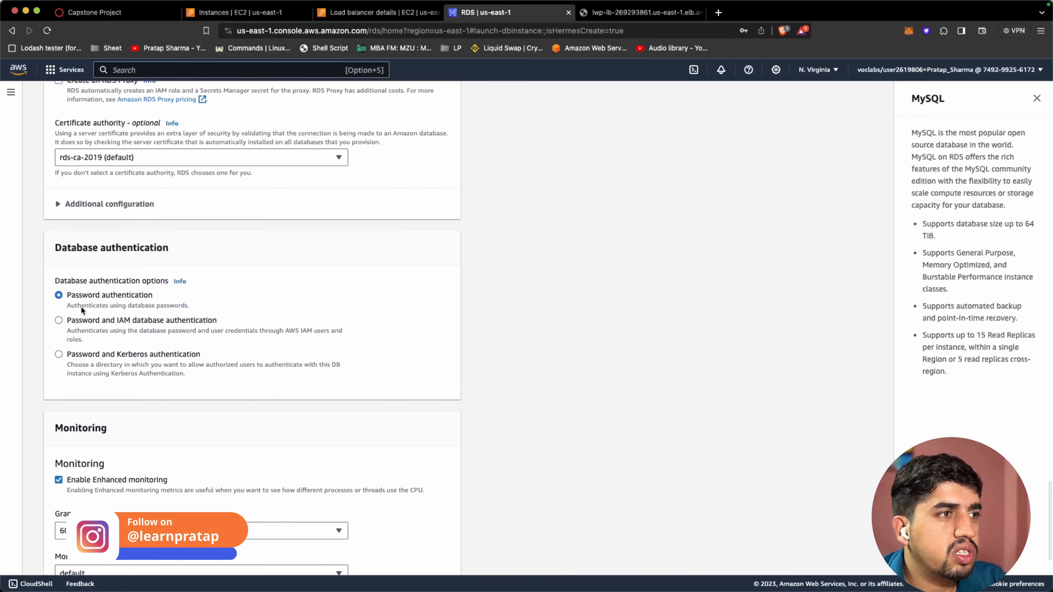
scroll(200, 293, "down", 2)
scroll(287, 324, "down", 4)
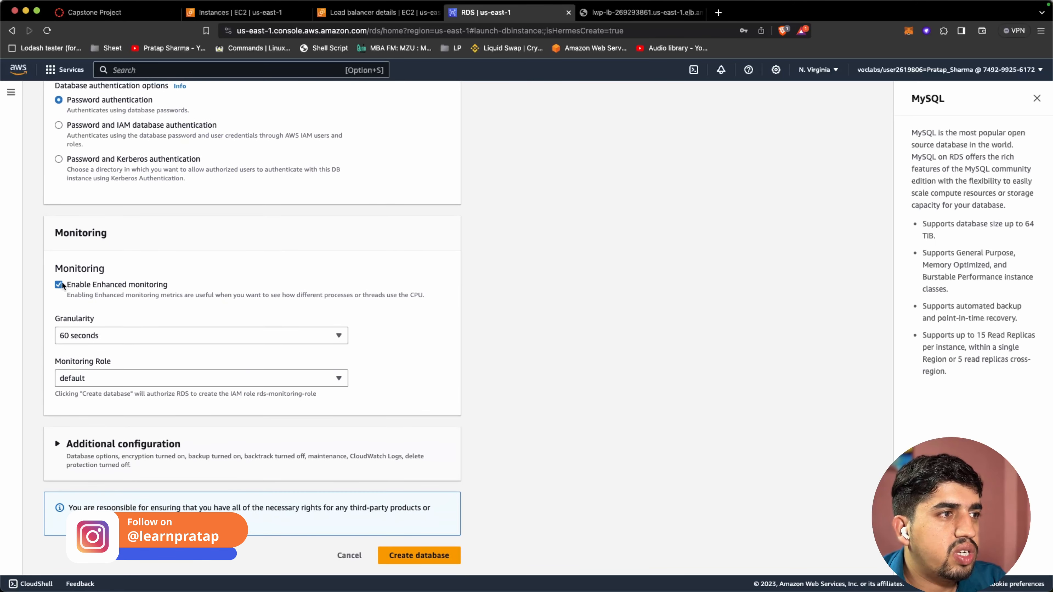
left_click(58, 286)
- Expand the additional configuration below Monitoring and set the initial database name to lwpdb
left_click(58, 443)
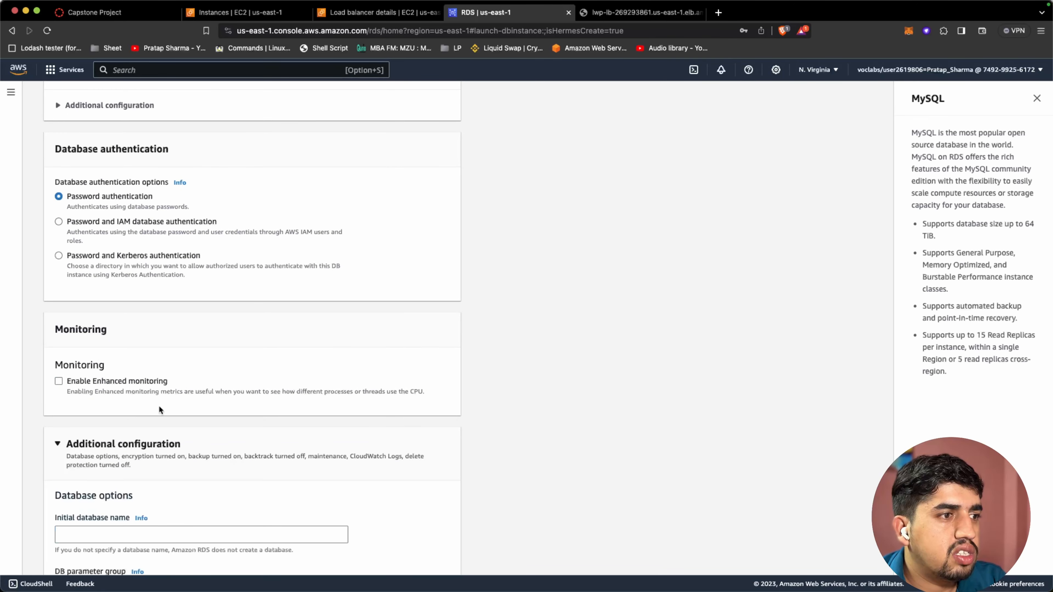
scroll(208, 406, "down", 7)
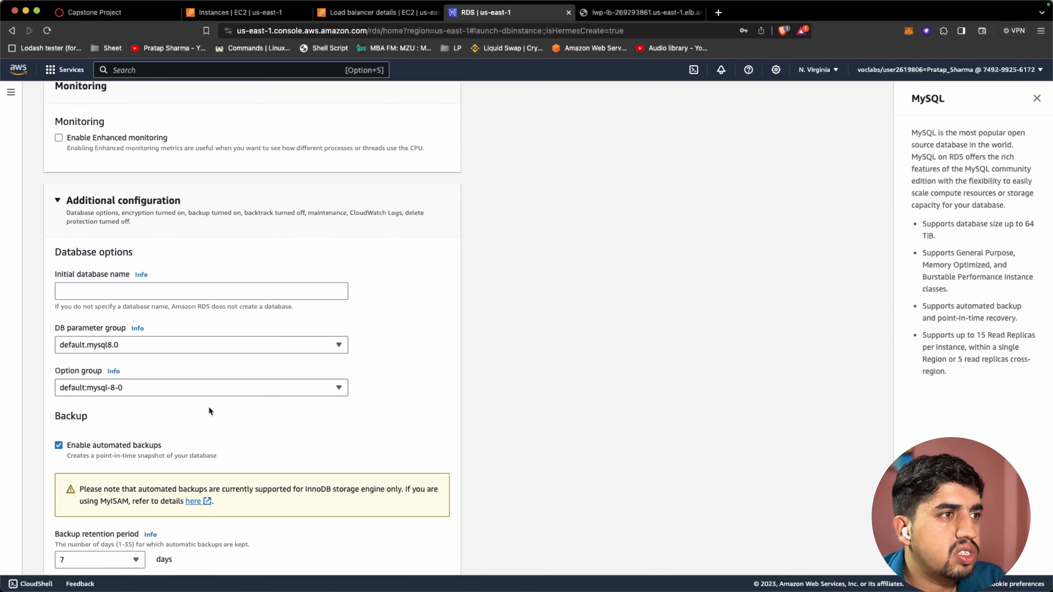
scroll(208, 411, "down", 1)
left_click(91, 260)
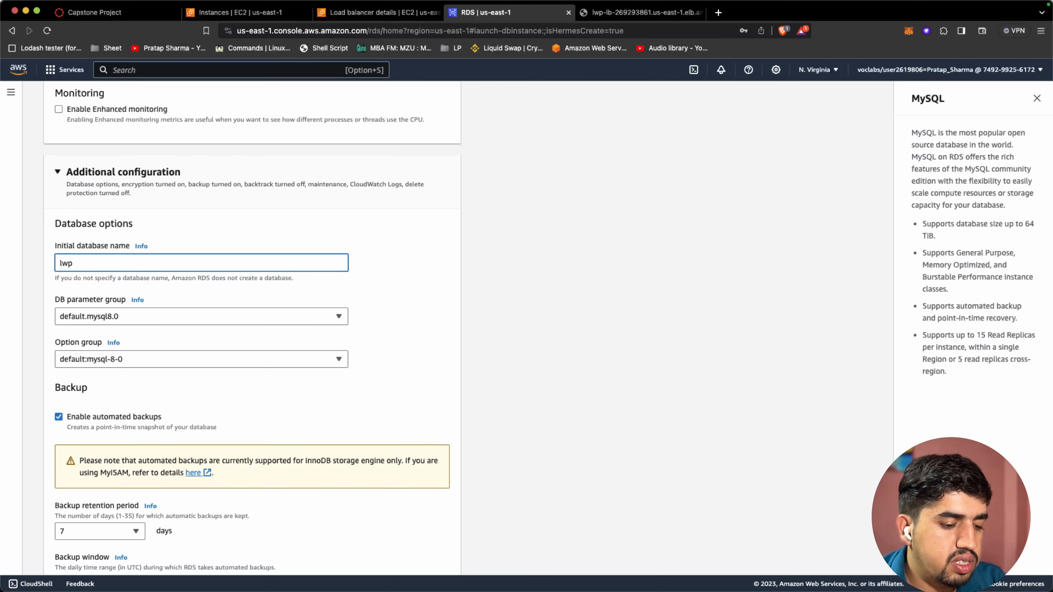
scroll(186, 210, "down", 3)
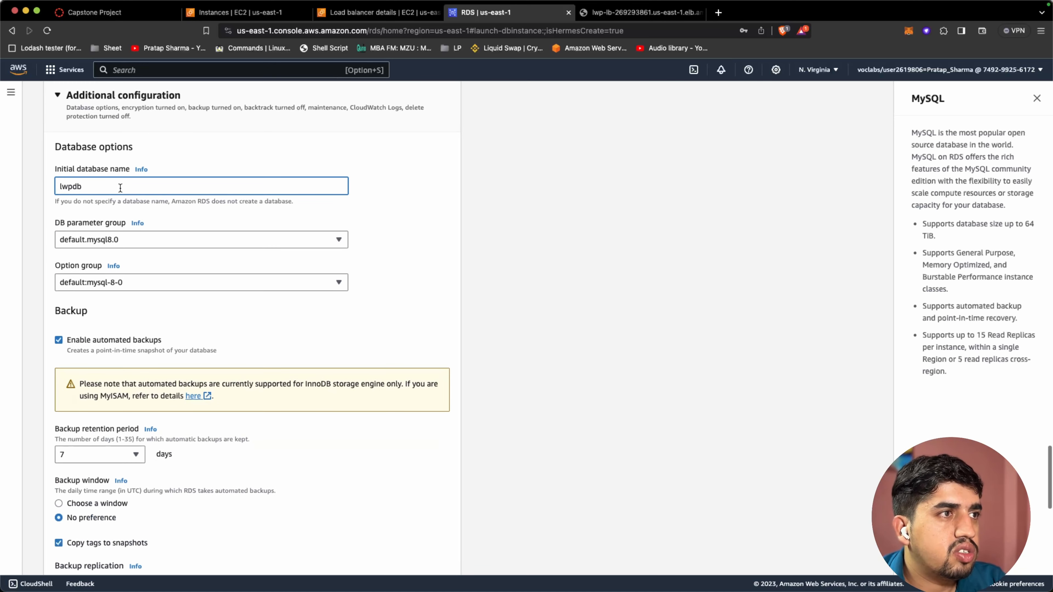
double_click(65, 187)
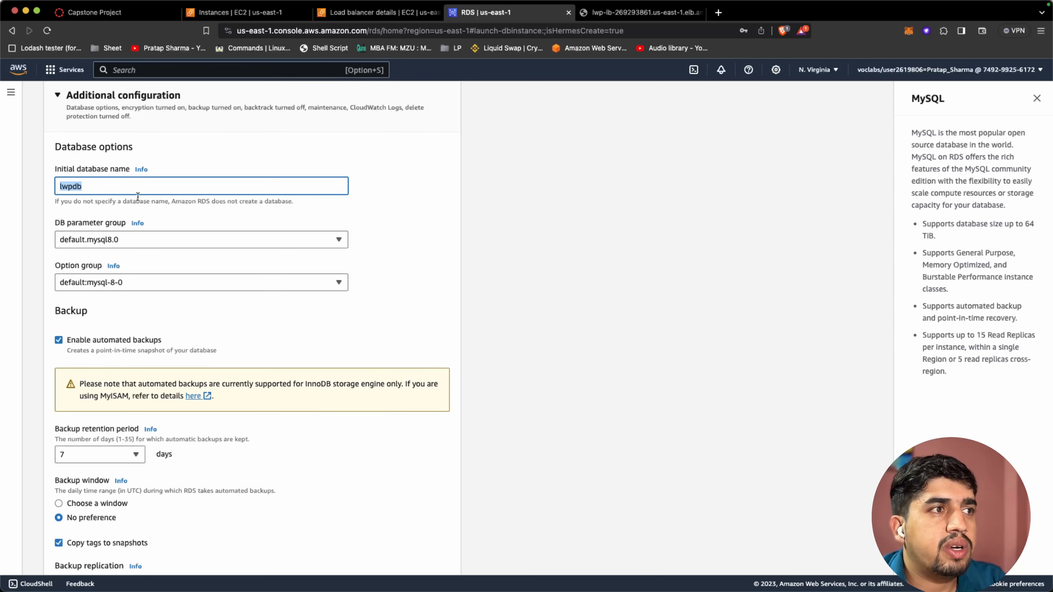
scroll(254, 327, "down", 1)
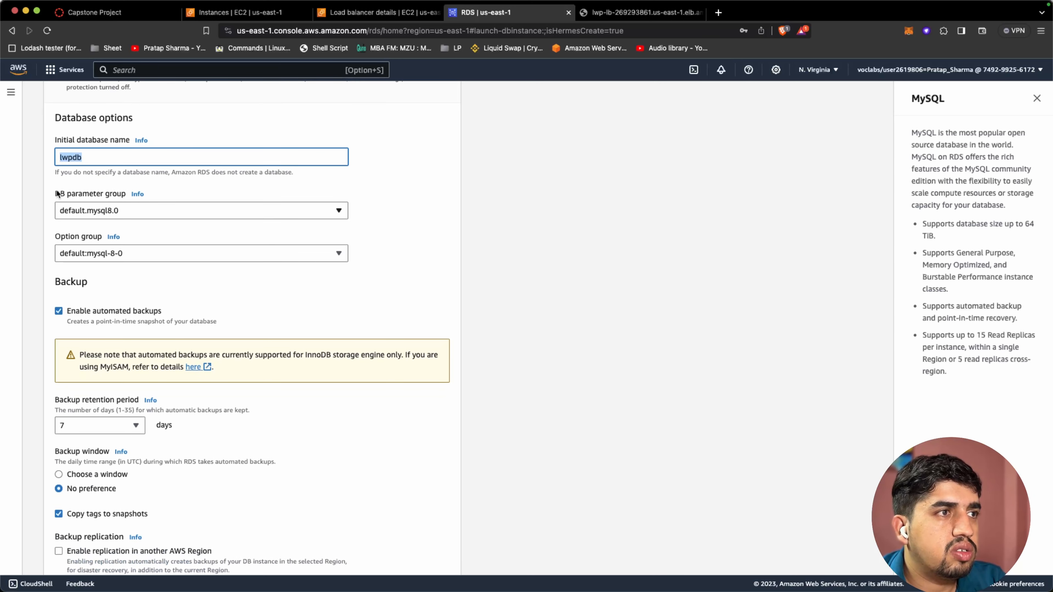
- Disable automated backups for the database, keep the remaining defaults and create it
scroll(206, 290, "down", 3)
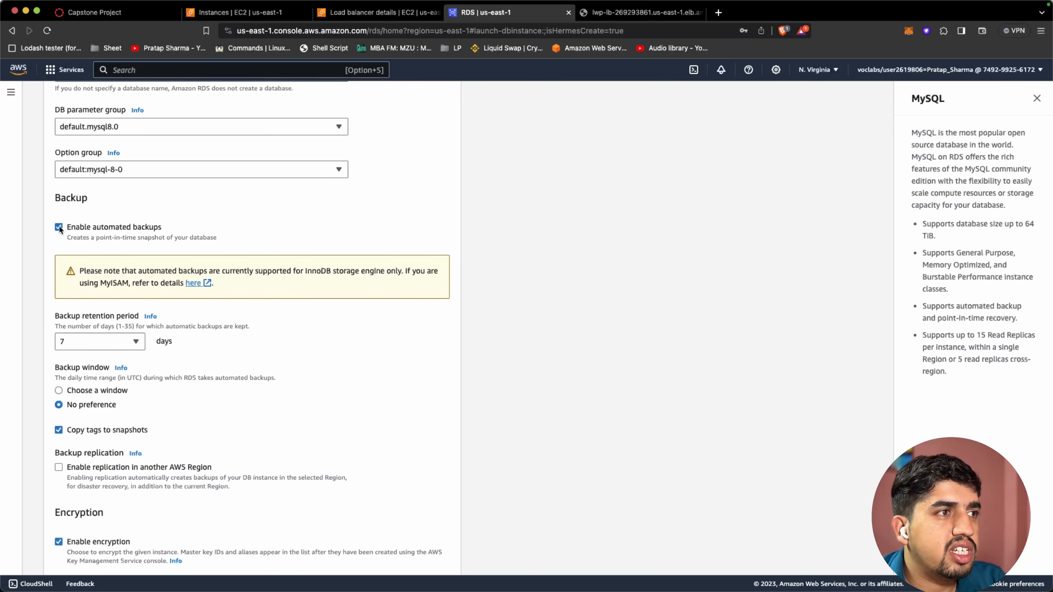
left_click(58, 227)
scroll(289, 255, "down", 5)
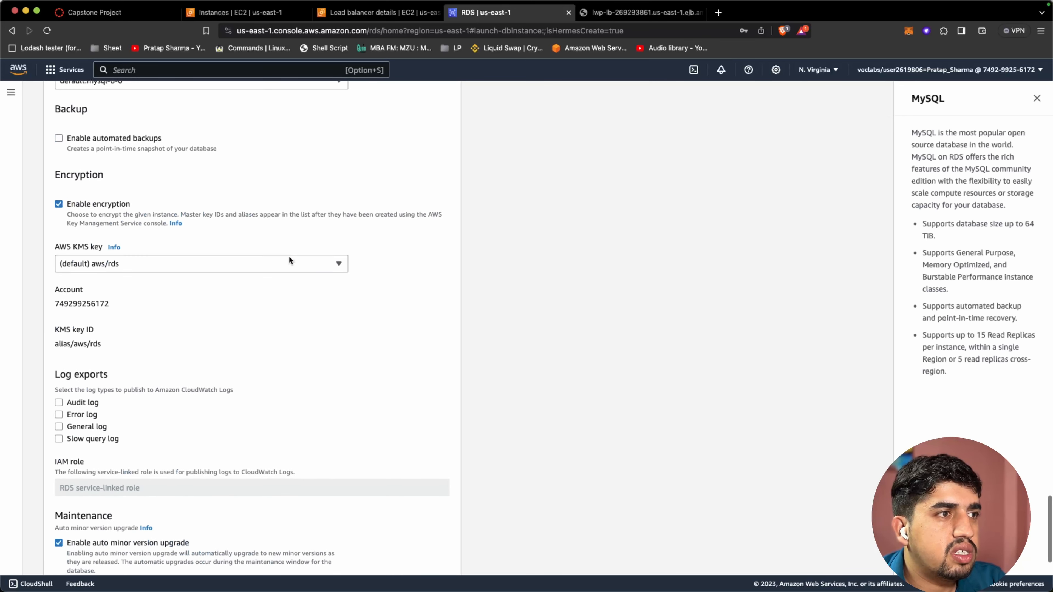
scroll(273, 347, "down", 3)
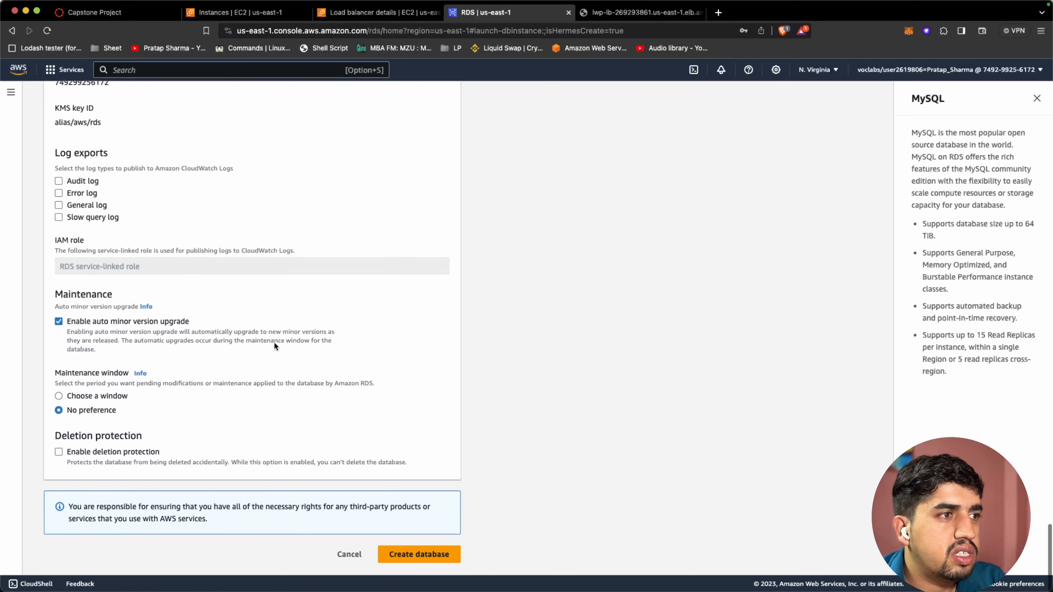
left_click(420, 555)
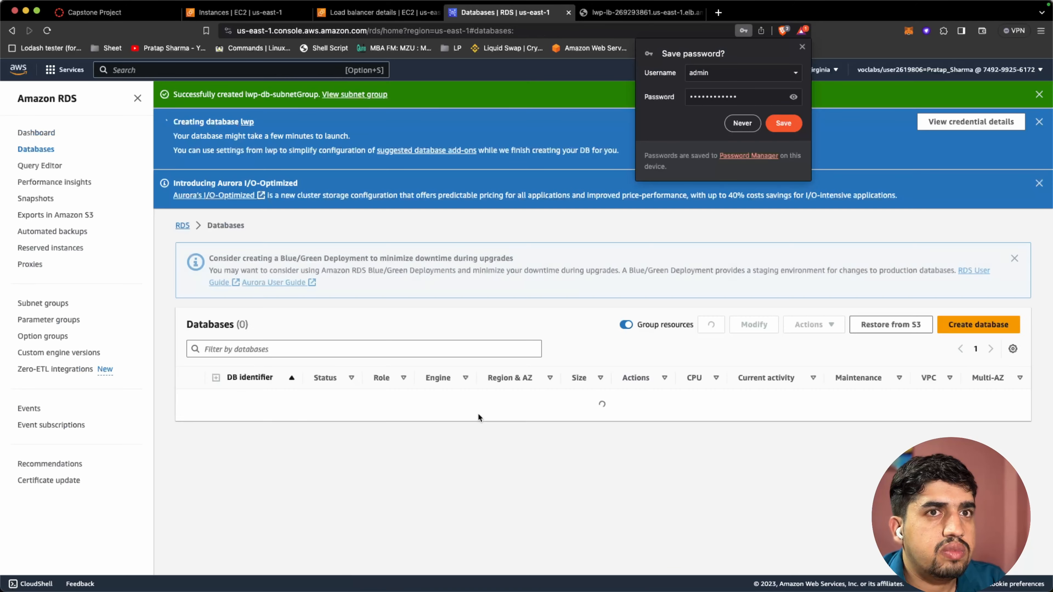
- Copy the admin password from the browser's save prompt, then dismiss the prompt and the suggested add-ons for lwp
left_click(721, 98)
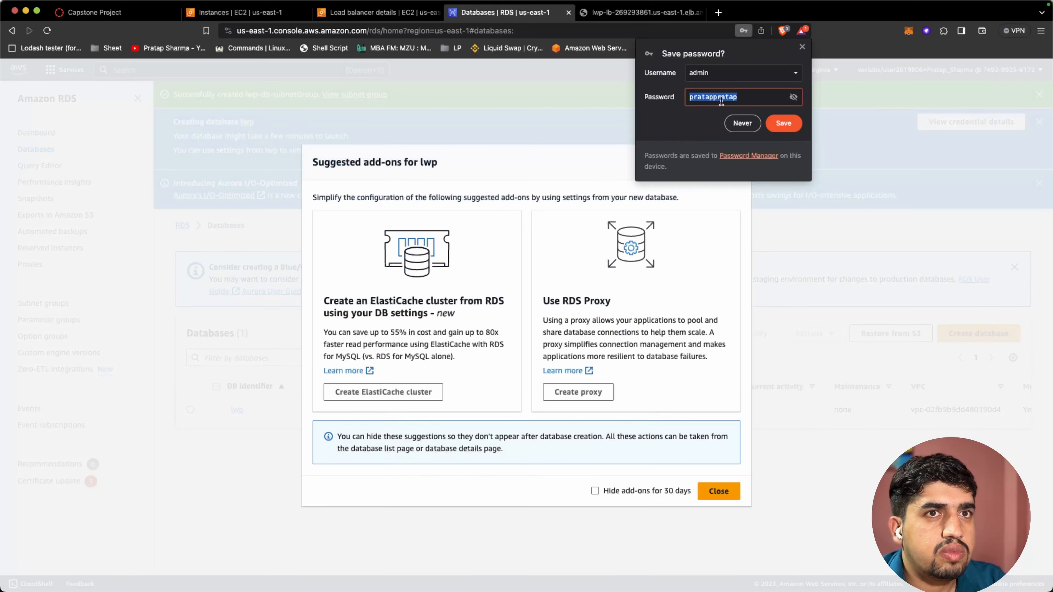
left_click(803, 47)
left_click(718, 491)
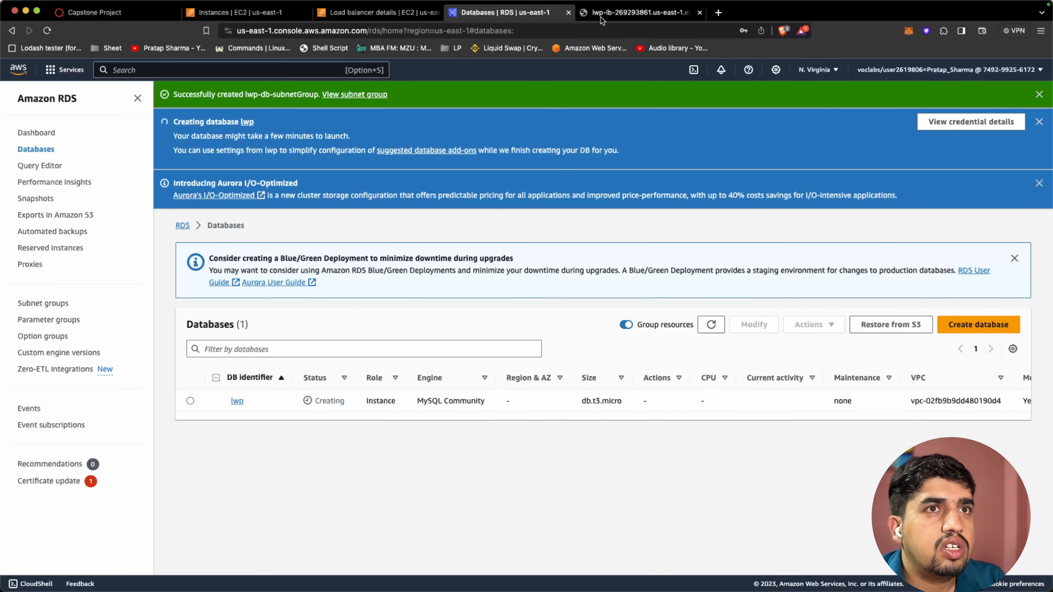
- Replace the load balancer page with the Systems Manager Parameter Store and start creating a parameter
left_click(373, 12)
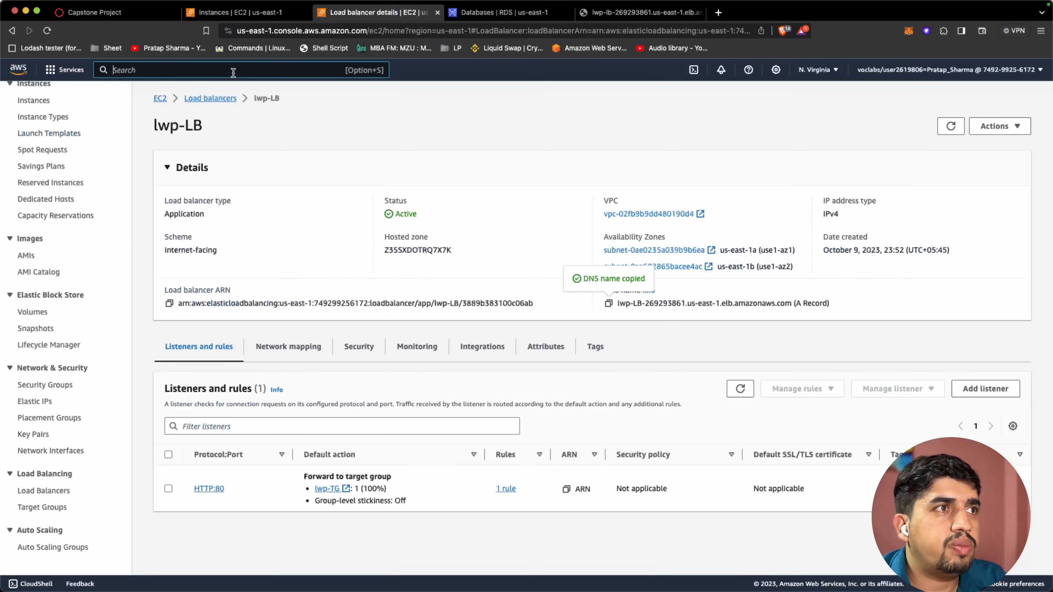
type("syst")
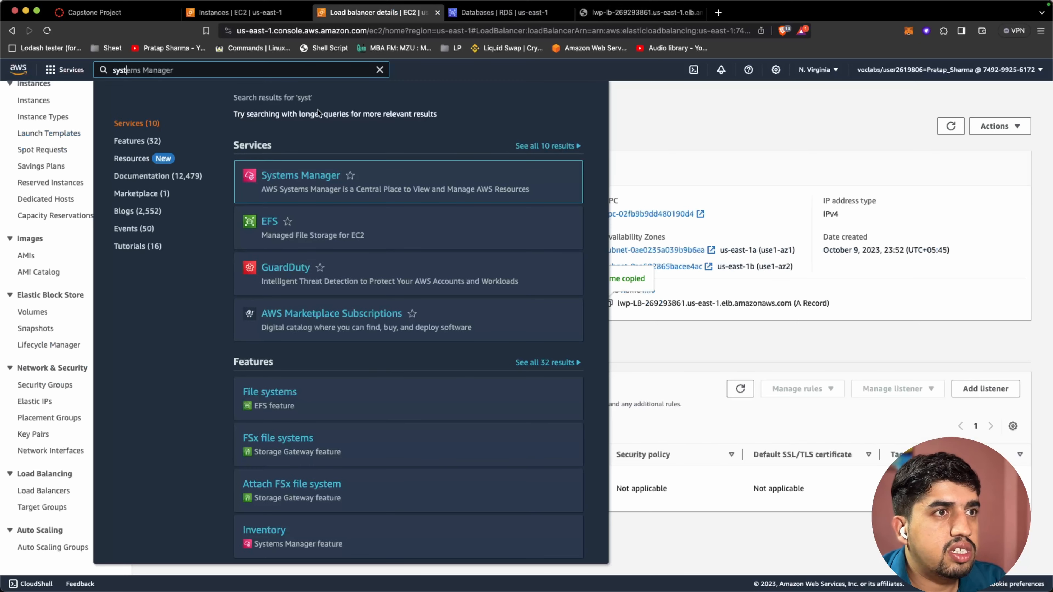
left_click(316, 179)
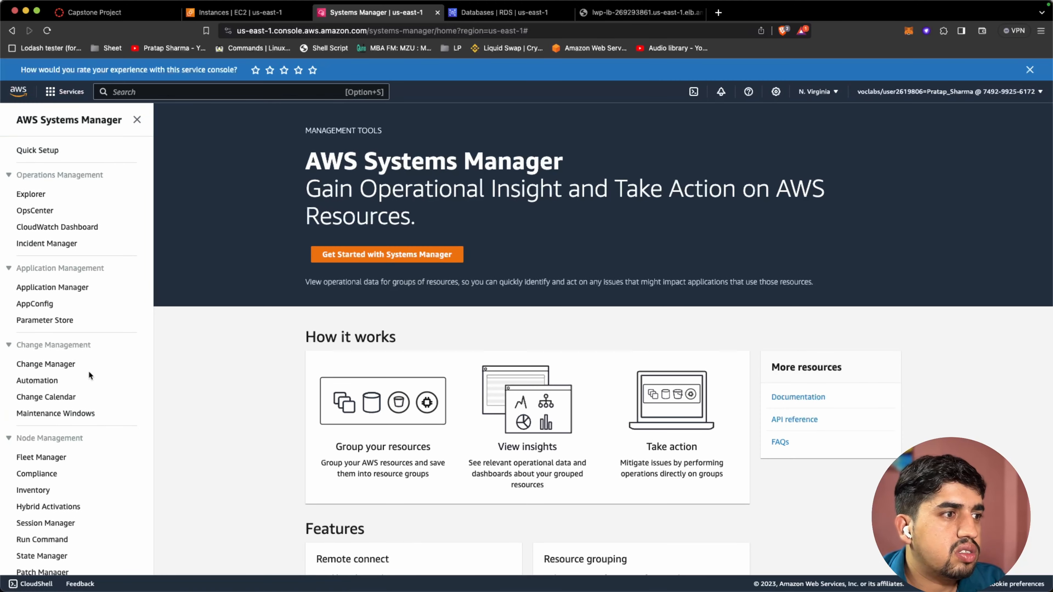
left_click(54, 323)
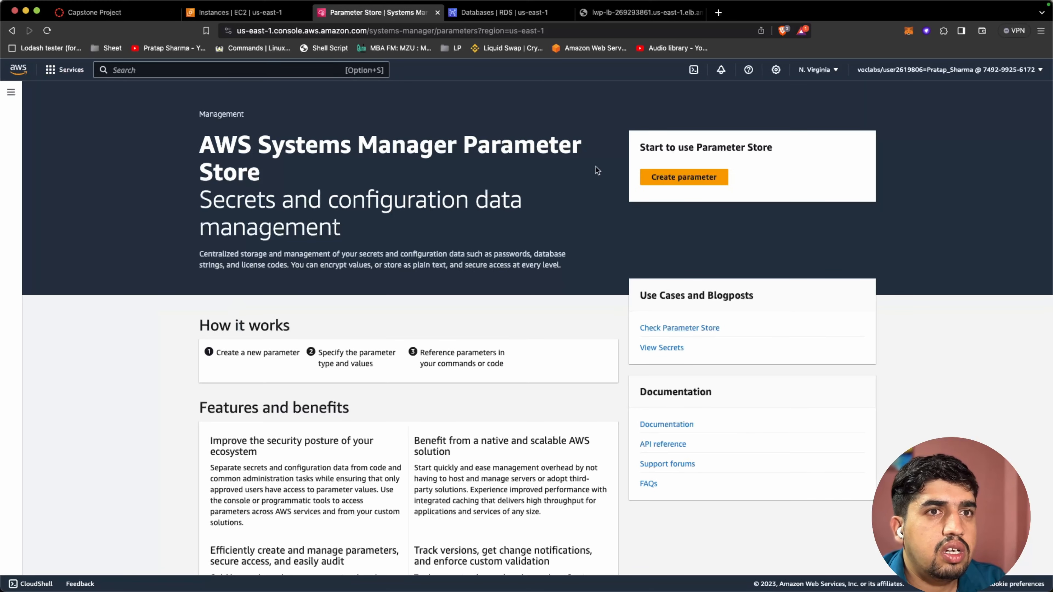
left_click(683, 178)
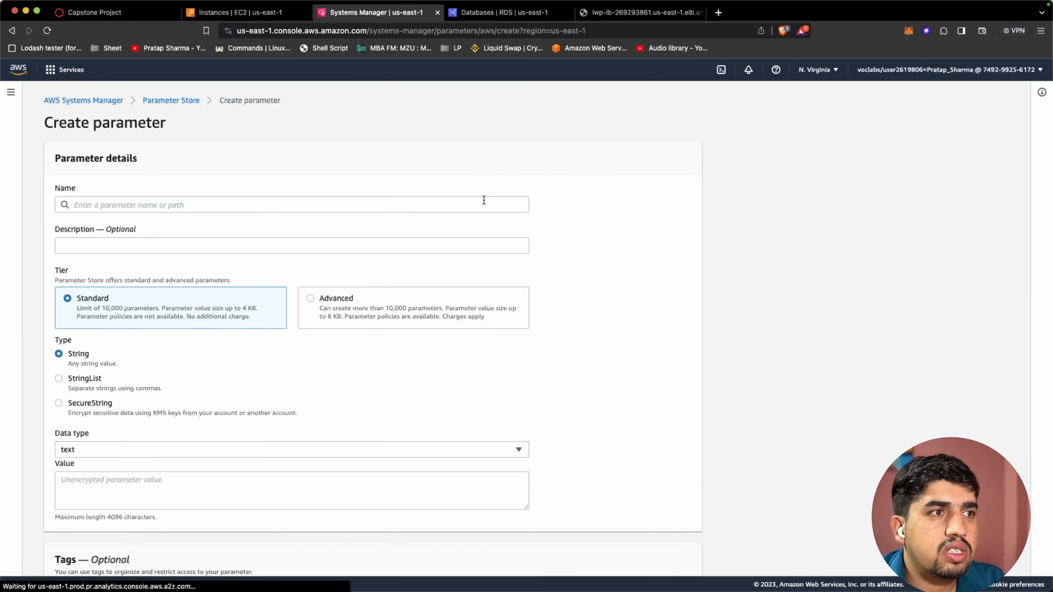
- Name the new parameter /example/endpoint, copying the name from the Capstone Project page
left_click(143, 201)
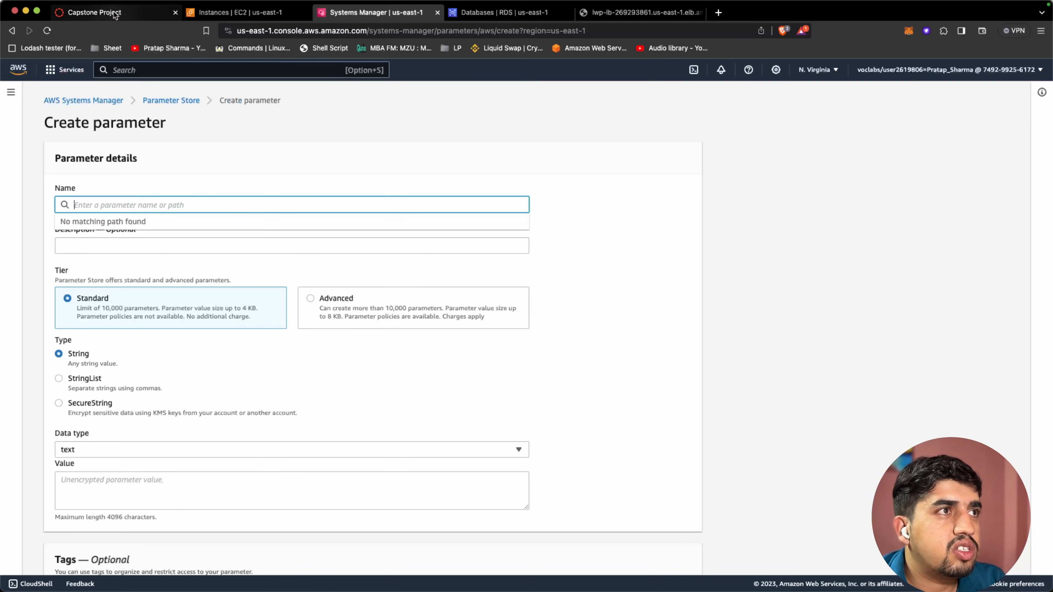
left_click(99, 12)
scroll(347, 305, "up", 1)
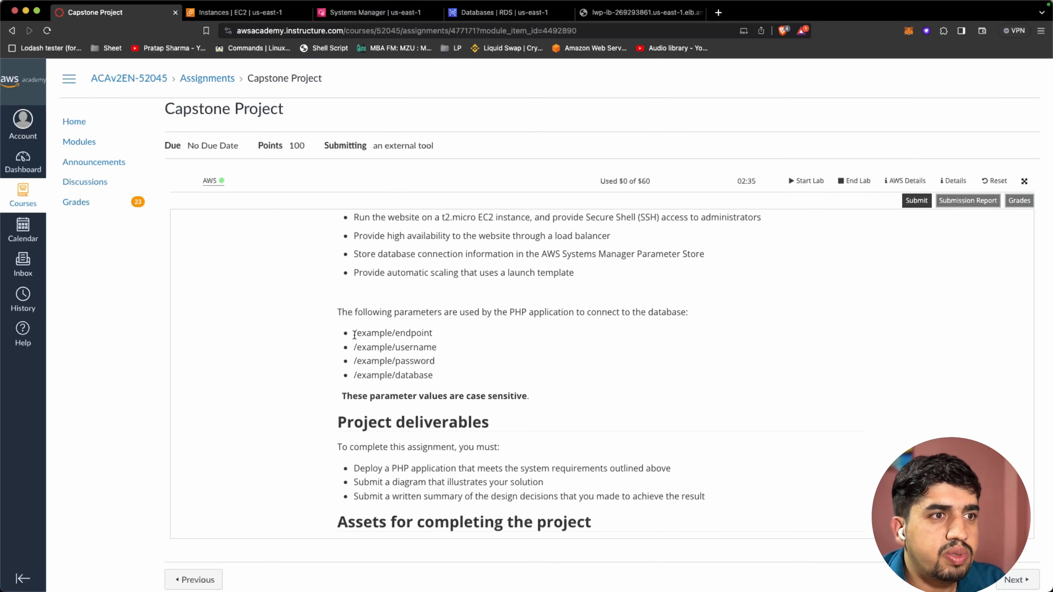
left_click_drag(354, 336, 432, 335)
key("super+c")
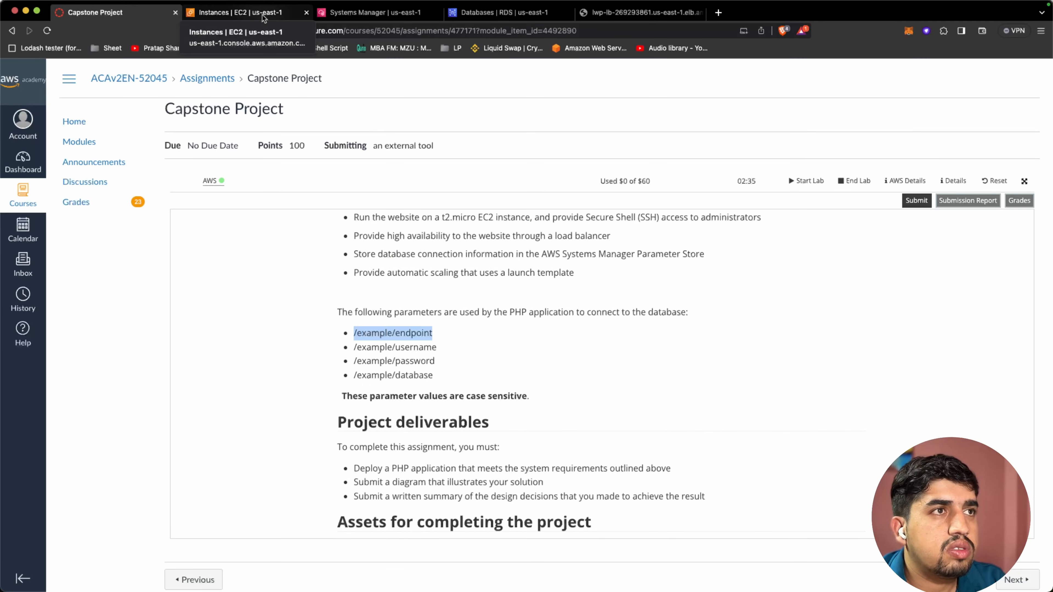
left_click(414, 13)
key("super+v")
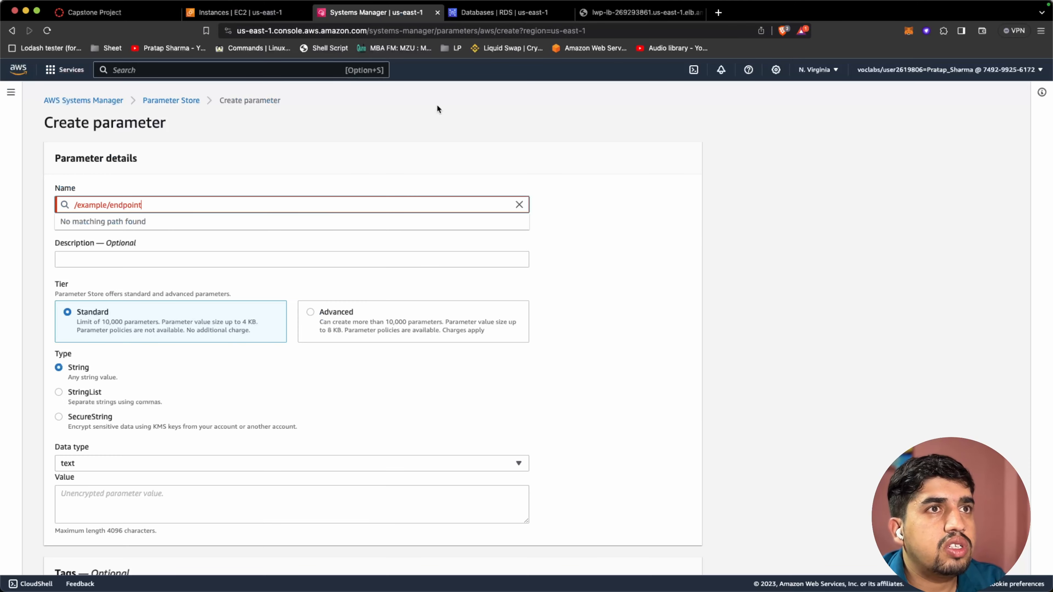
- Examine the connectivity details of the lwp database for its endpoint
left_click(480, 14)
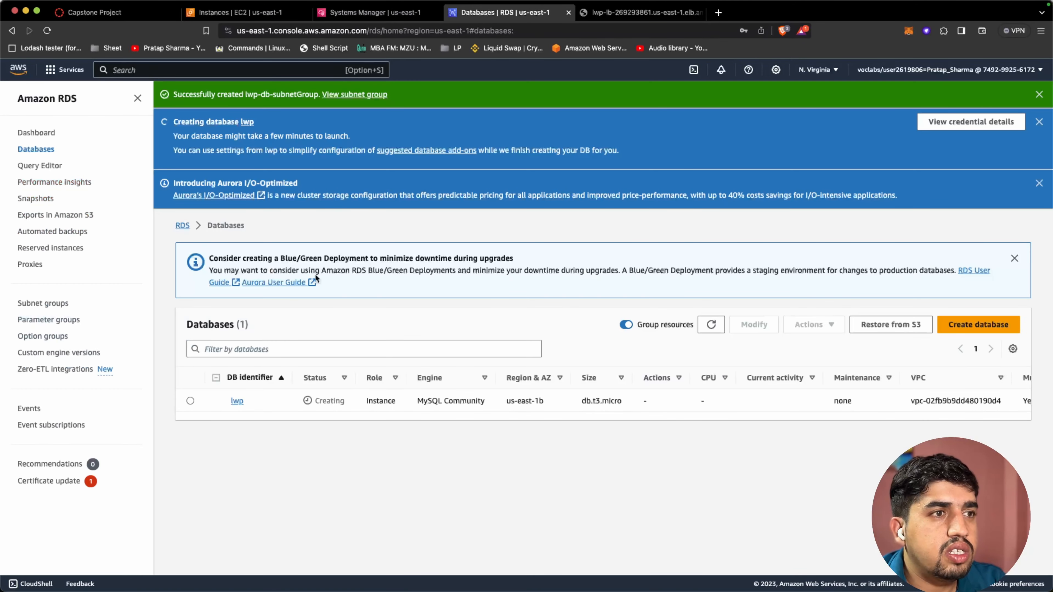
left_click(237, 401)
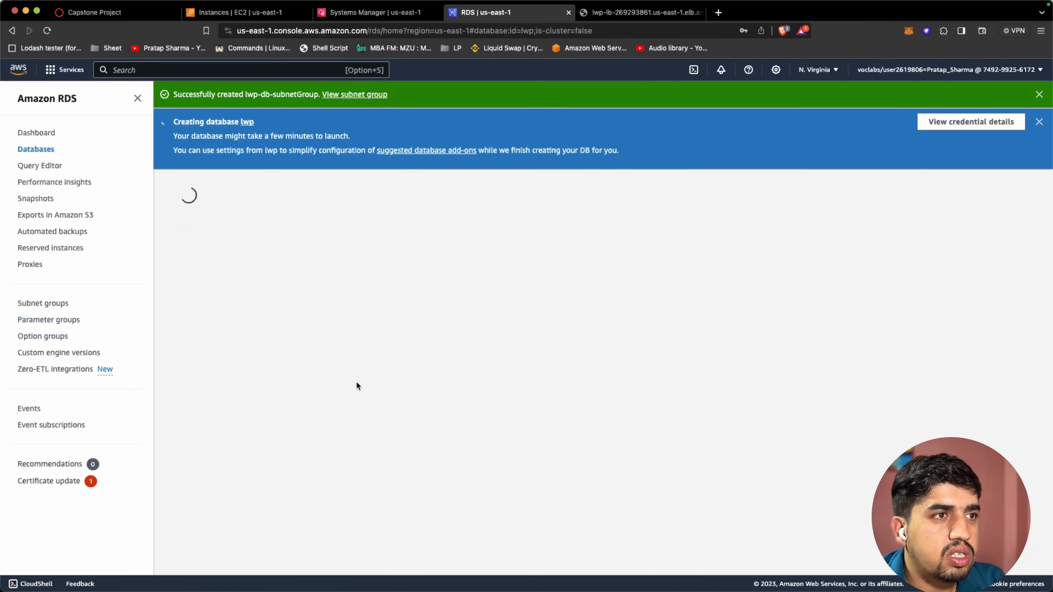
scroll(469, 438, "down", 5)
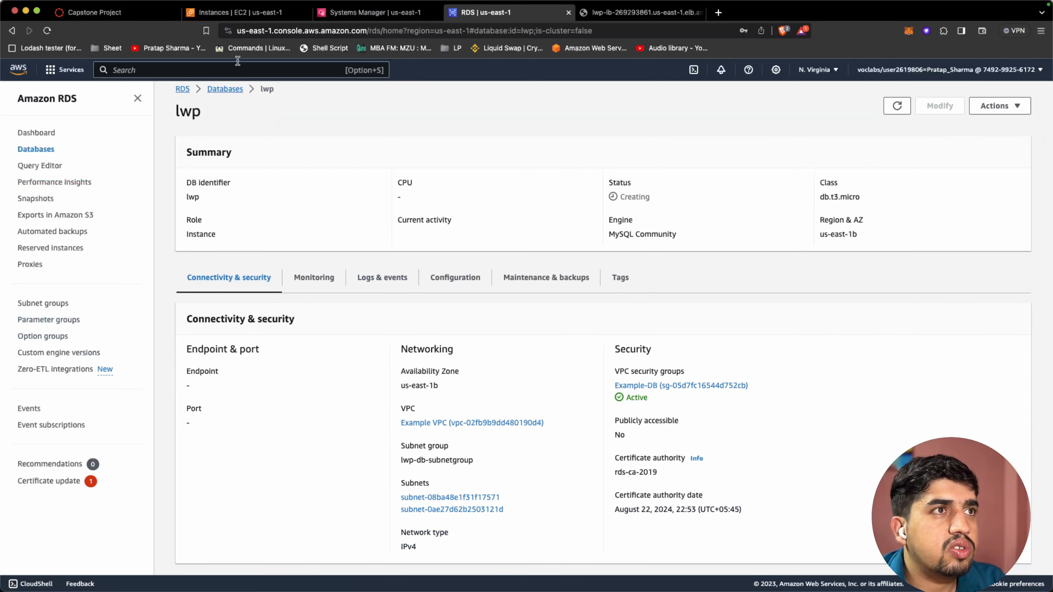
- Replace the new parameter's name with /example/username, copied from the Capstone Project page
left_click(118, 13)
left_click_drag(353, 347, 440, 351)
key("super+c")
left_click(346, 11)
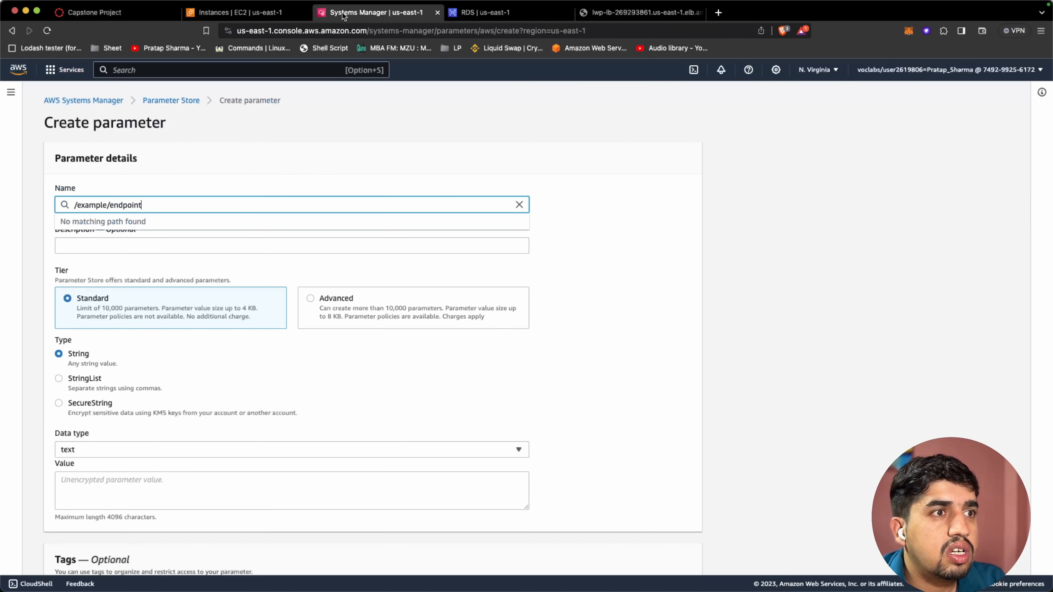
triple_click(170, 207)
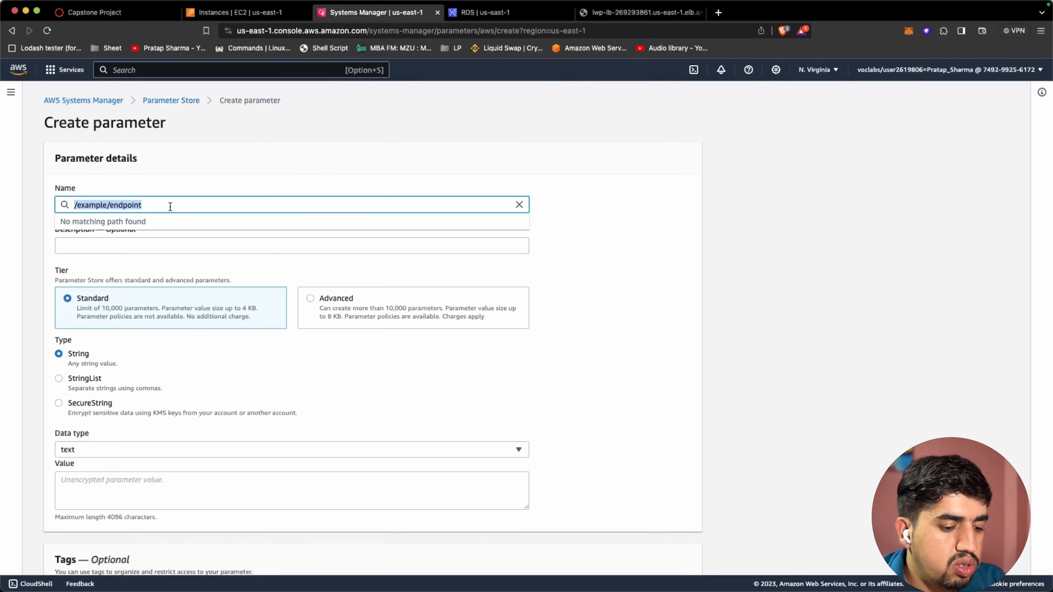
key("super+v")
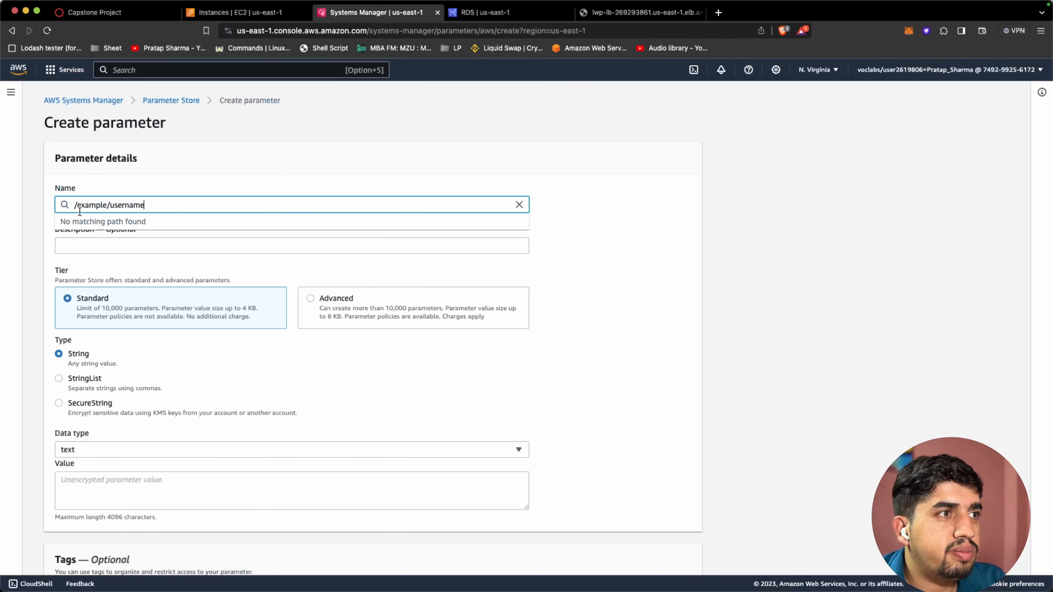
- Give the /example/username parameter the value admin and create it
scroll(214, 341, "down", 2)
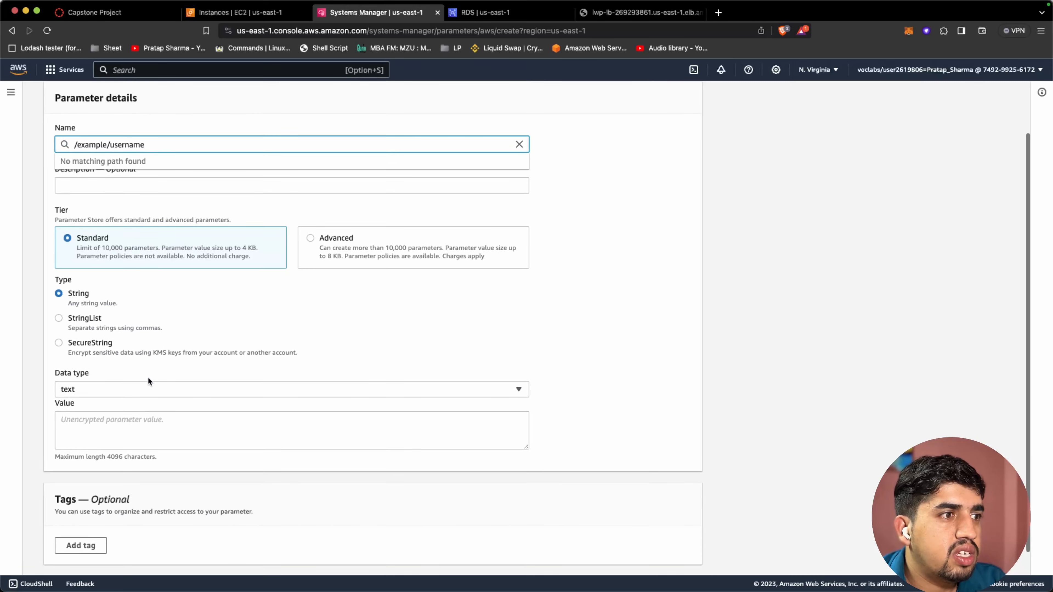
left_click(94, 414)
type("admin")
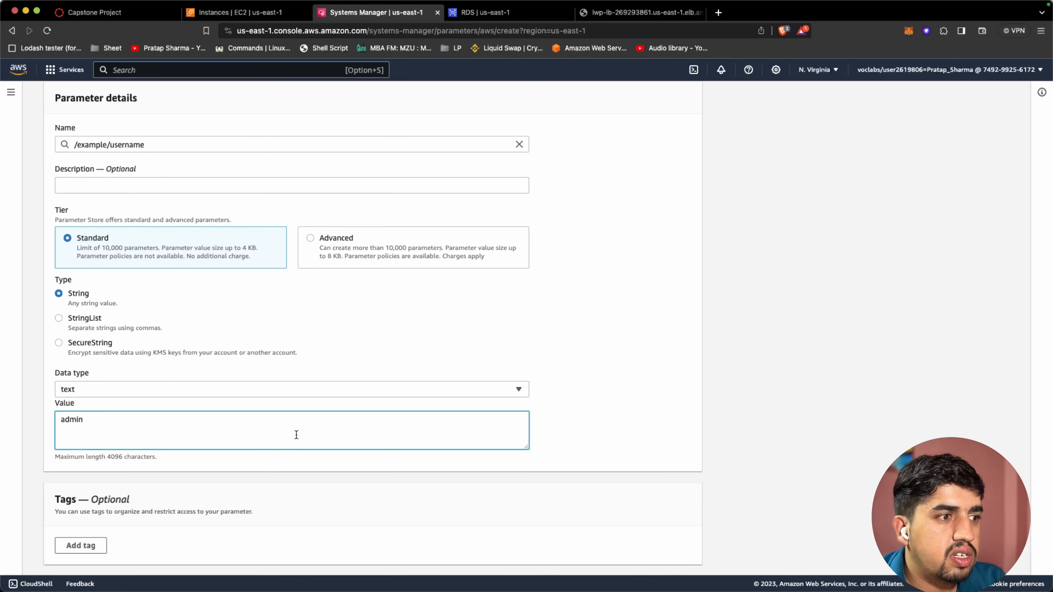
scroll(296, 434, "down", 1)
left_click(649, 555)
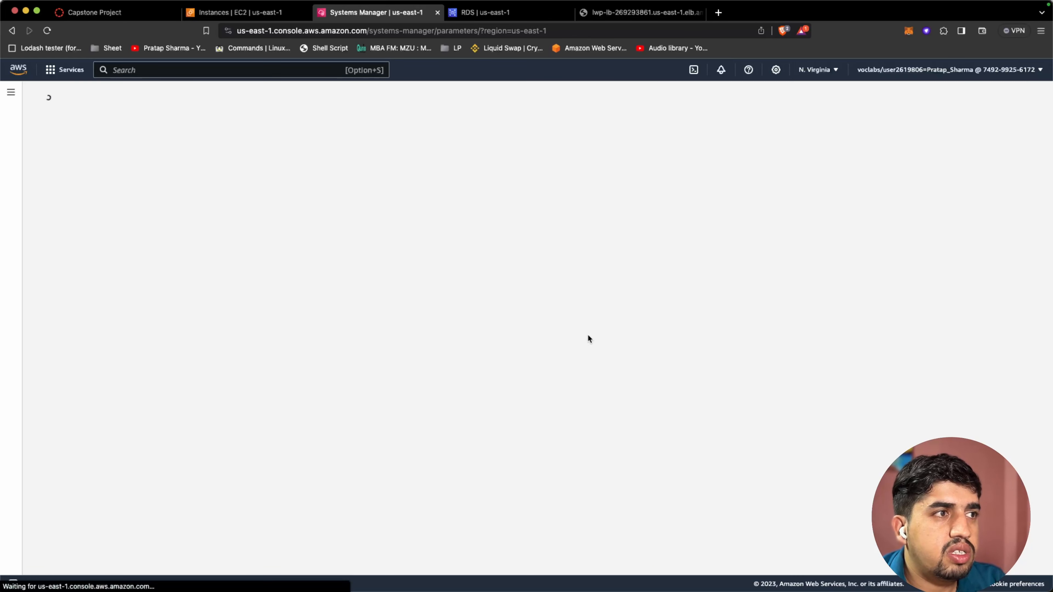
- Start another parameter and name it /example/password, copying the name from the Capstone Project page
left_click(934, 197)
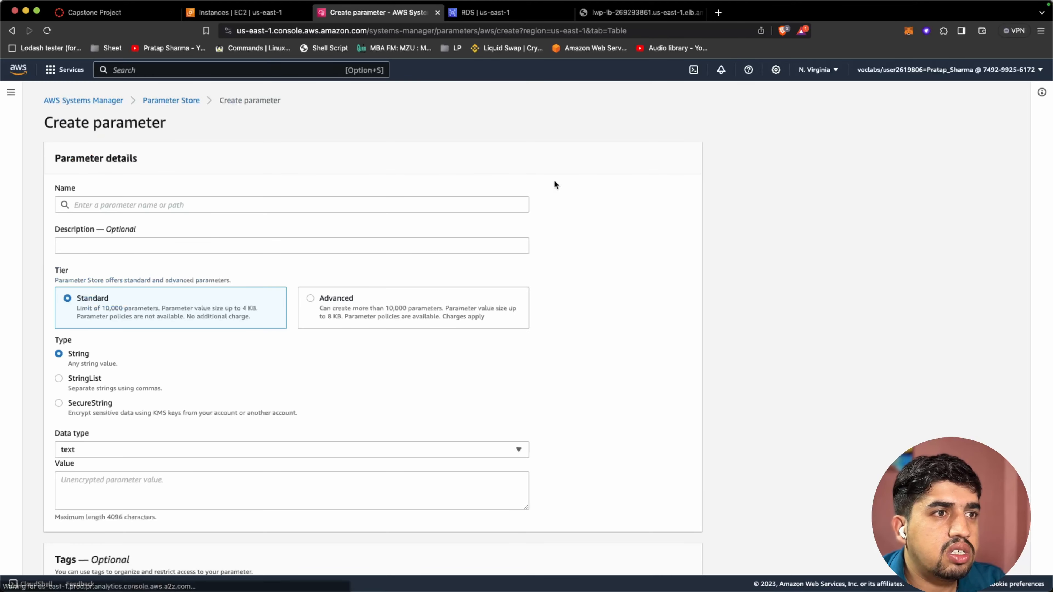
left_click(94, 12)
left_click_drag(353, 361, 437, 363)
key("super+c")
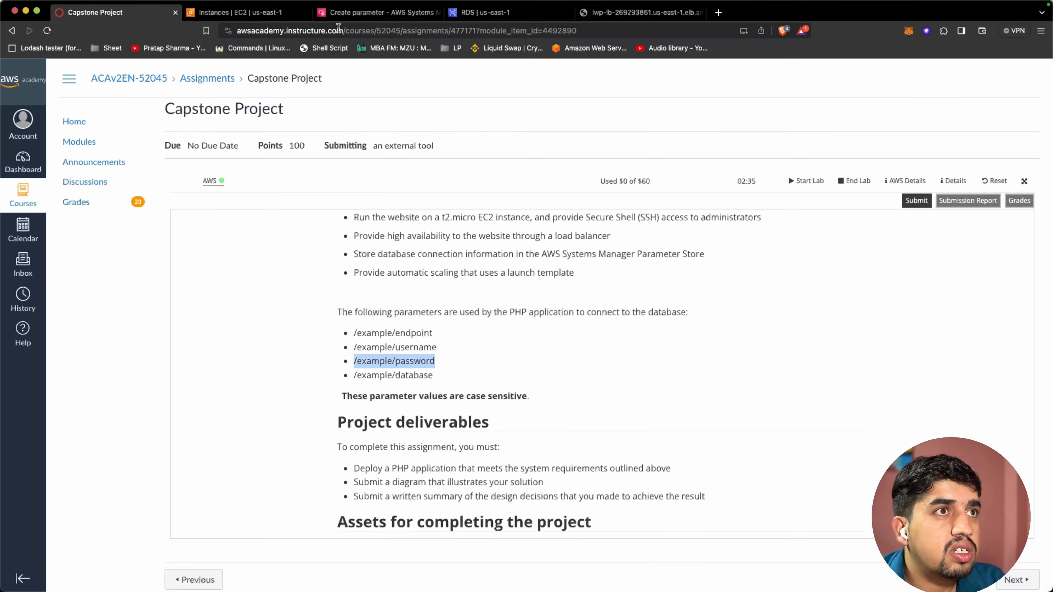
left_click(336, 12)
left_click(100, 206)
key("super+v")
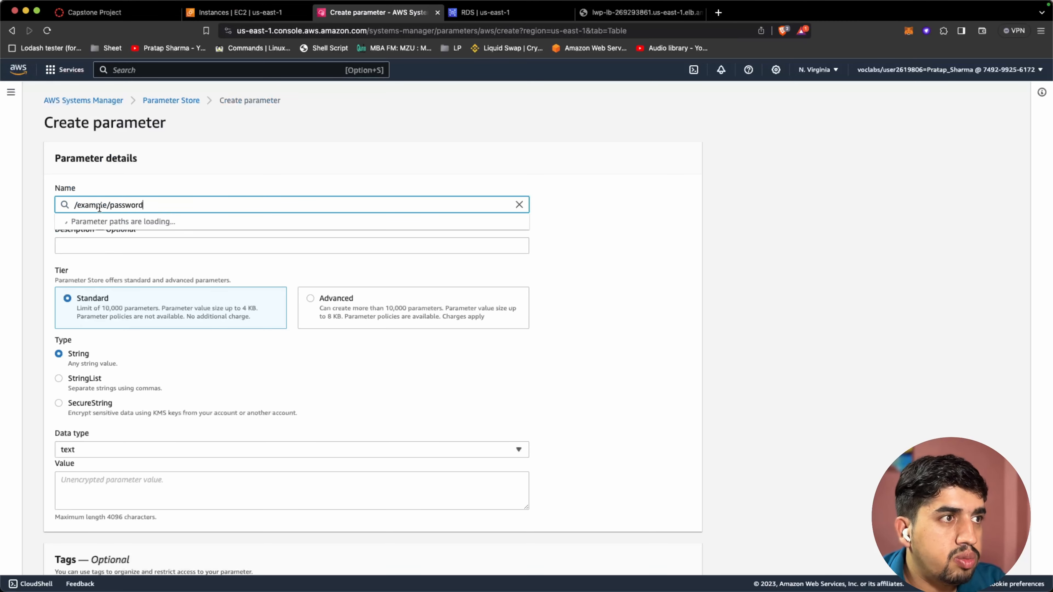
- Paste the database password from the clipboard history as the value of /example/password and create the parameter
left_click(120, 479)
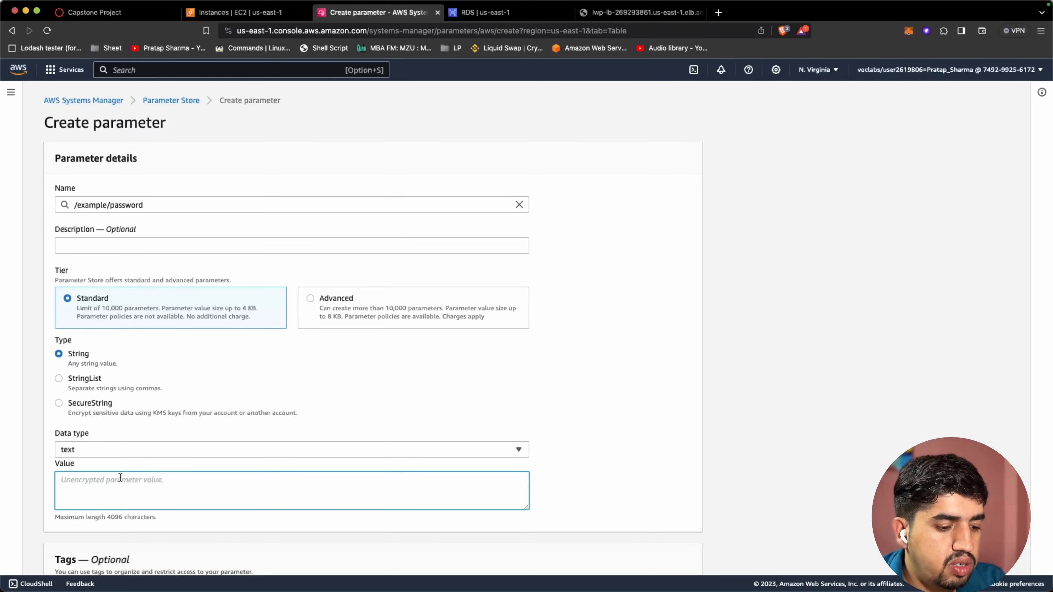
key("super+shift+v")
mouse_move(161, 494)
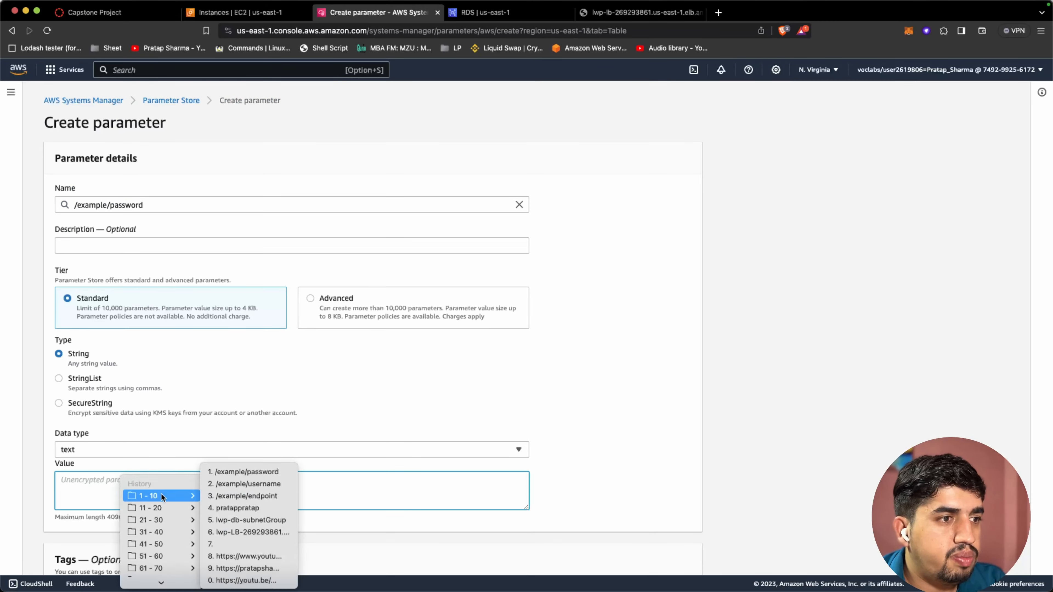
left_click(246, 508)
scroll(459, 449, "down", 3)
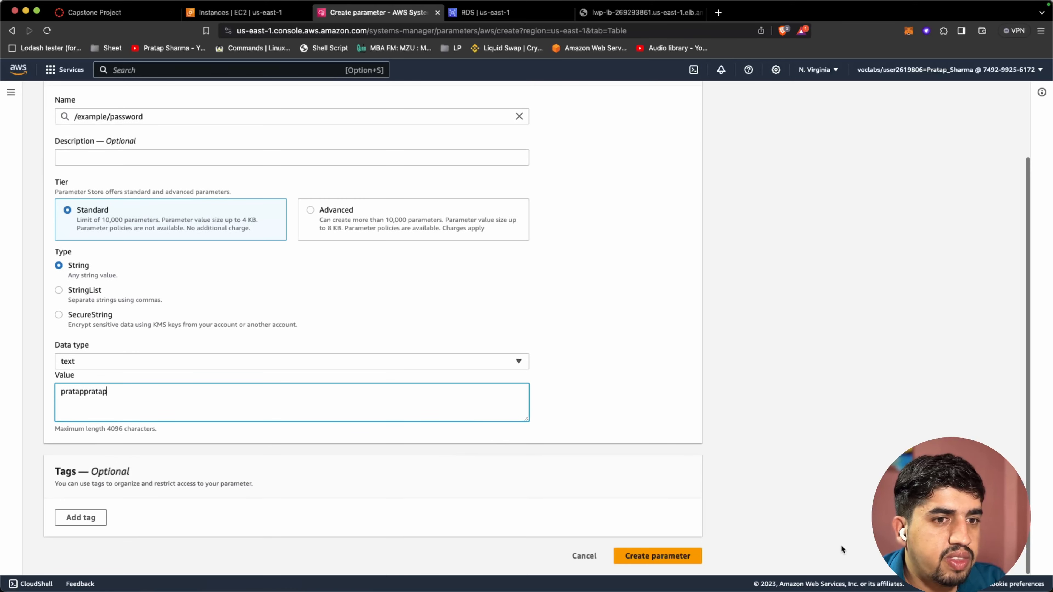
left_click(638, 558)
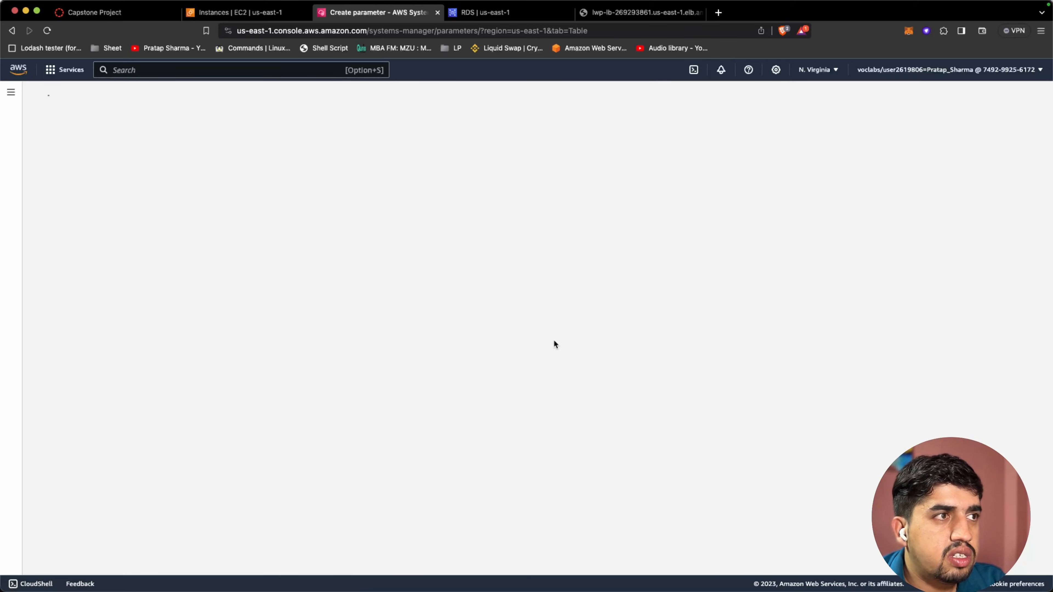
- Start another parameter and name it /example/database, copying the name from the Capstone Project page
left_click(931, 197)
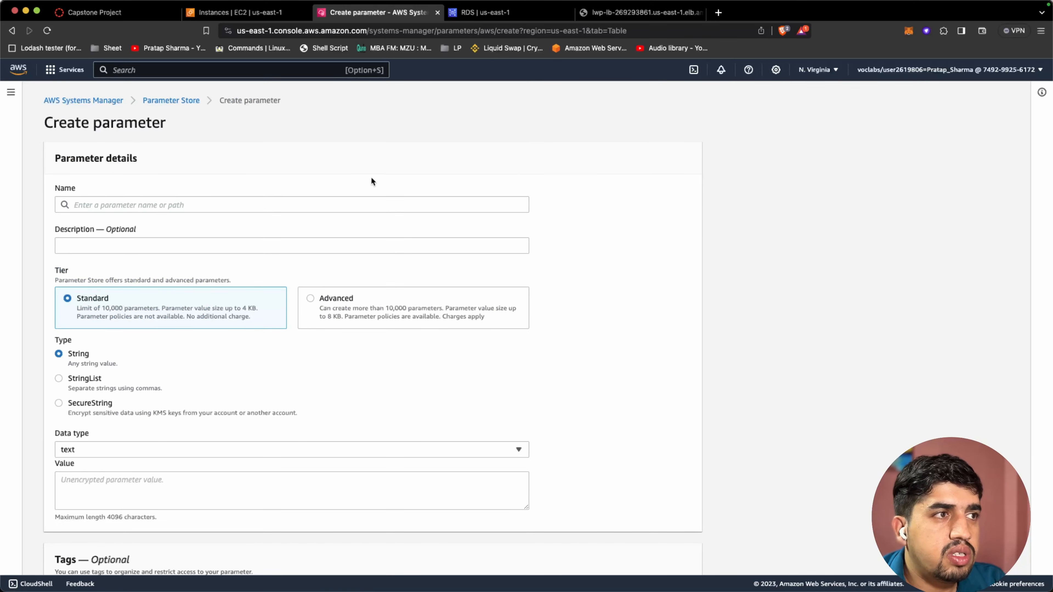
left_click(226, 14)
left_click(95, 12)
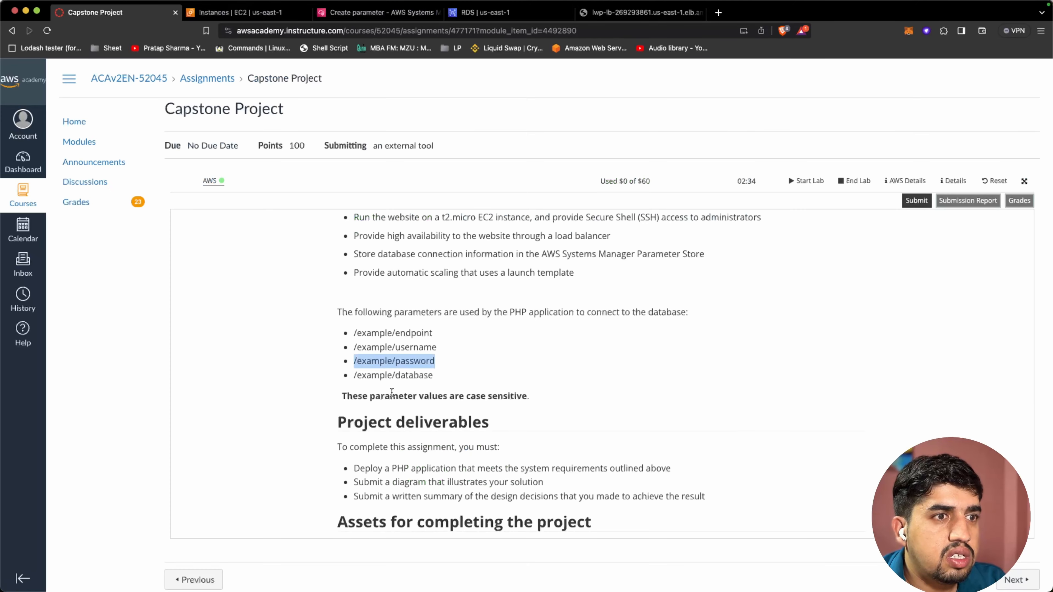
left_click(379, 377)
left_click_drag(353, 374, 434, 375)
key("super+c")
left_click(379, 12)
left_click(156, 205)
key("super+v")
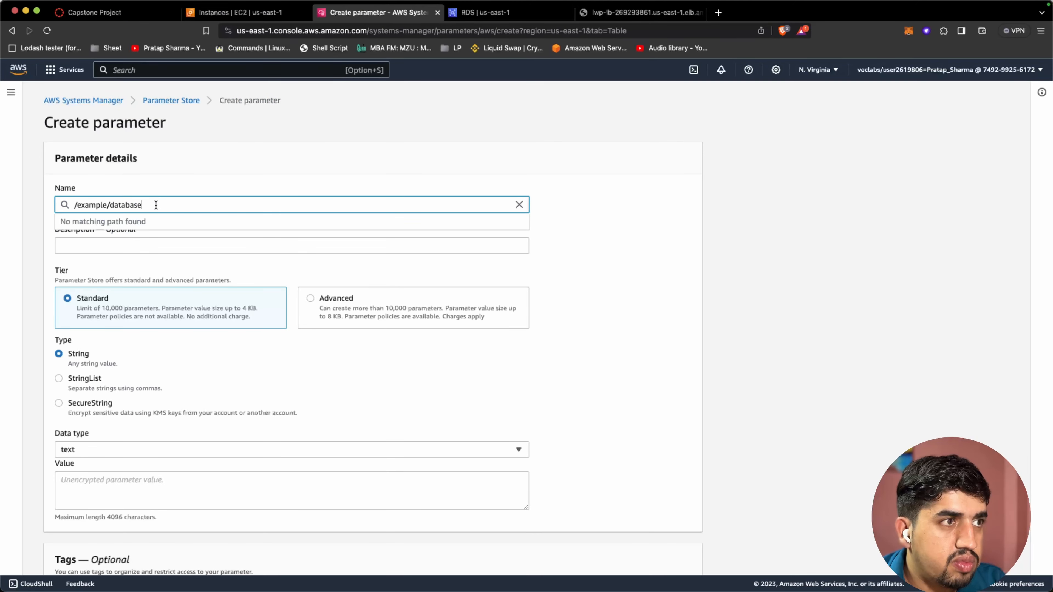
- Give the /example/database parameter the value lwpdb and create it
left_click(120, 483)
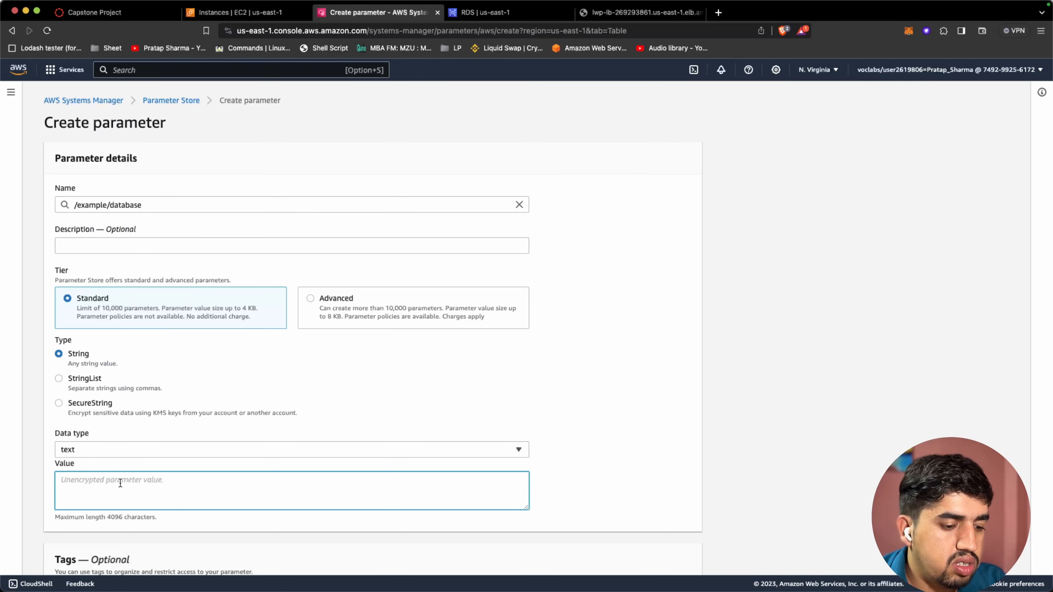
type("lwp")
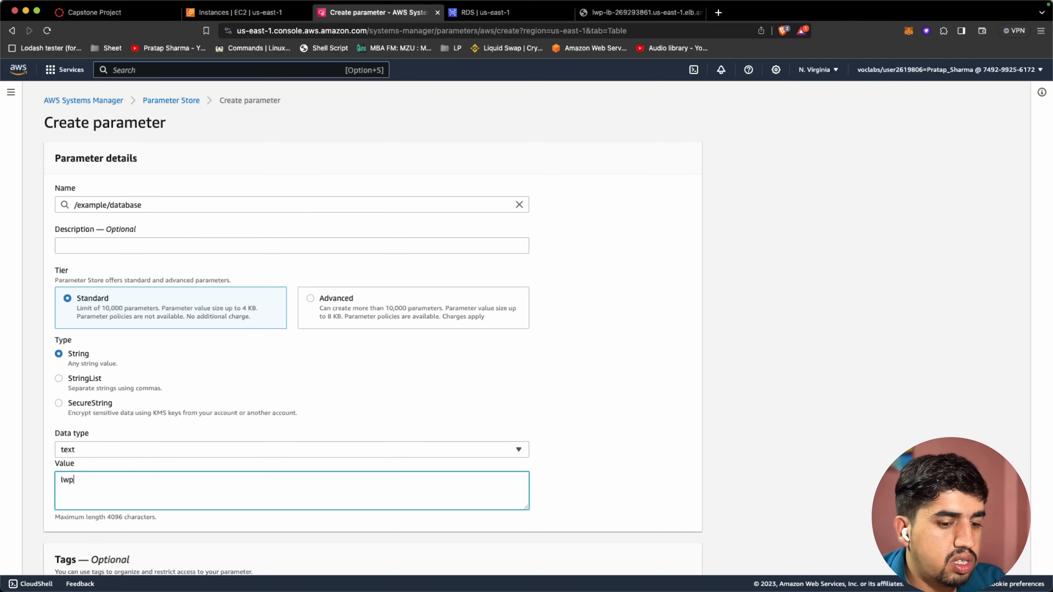
type("db")
scroll(170, 458, "down", 3)
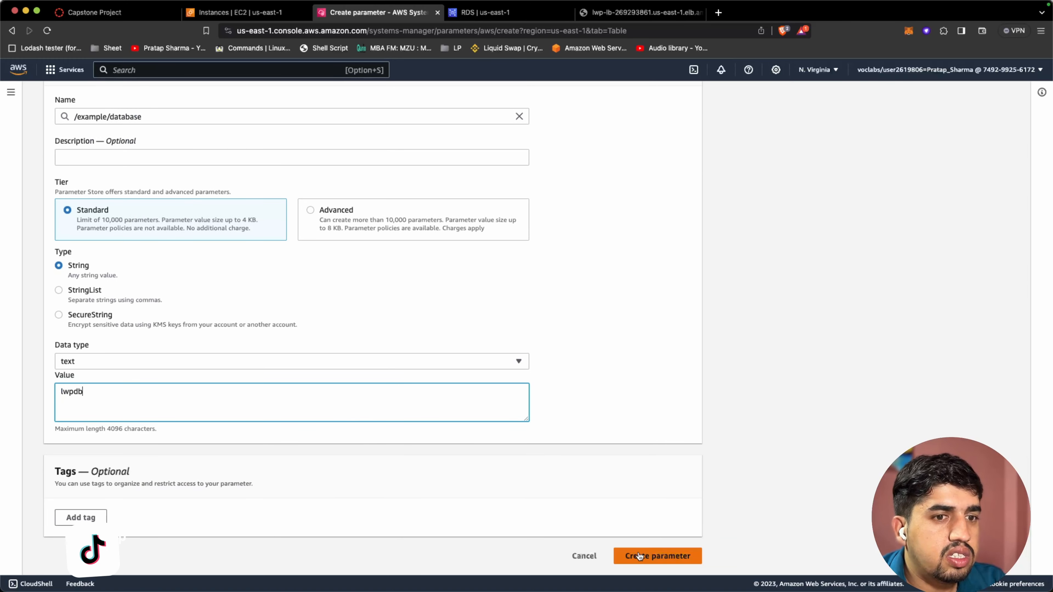
left_click(549, 281)
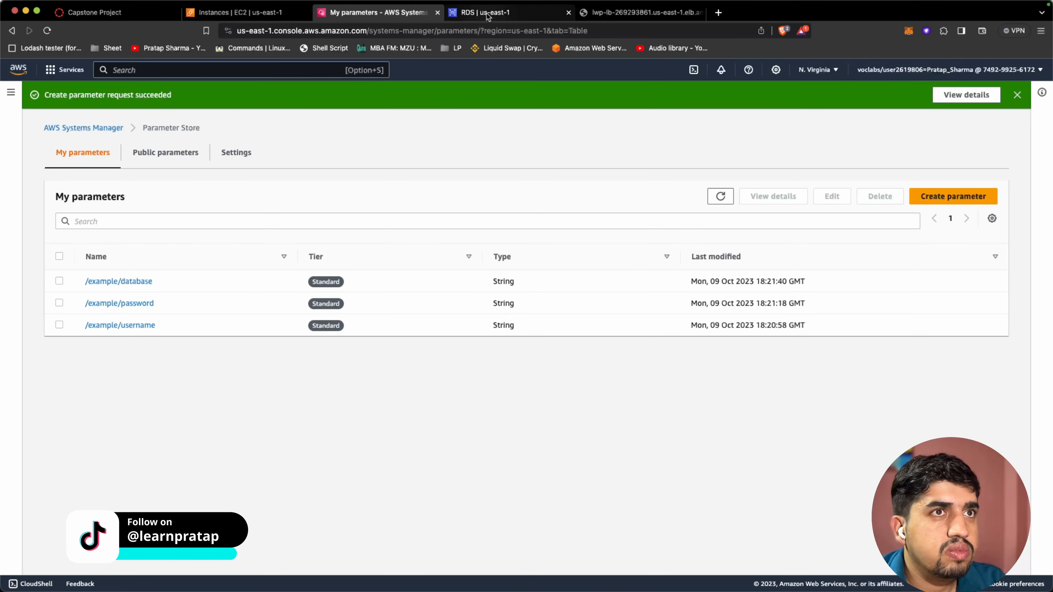
- Check the lwp database's details in RDS and change the /example/database parameter's value to lwp, saving the change
left_click(485, 12)
scroll(471, 376, "down", 10)
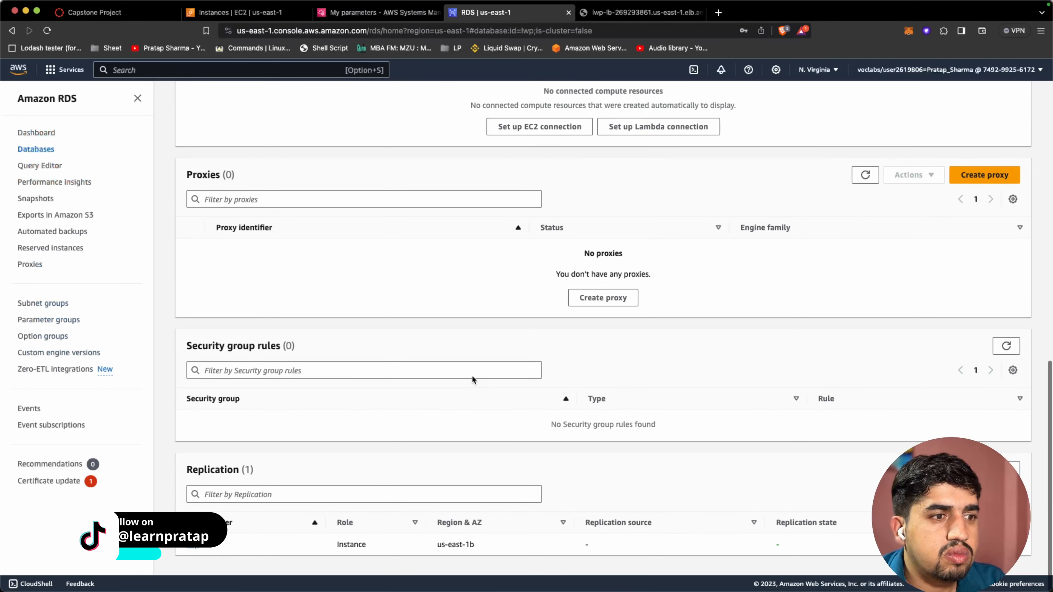
scroll(472, 376, "up", 15)
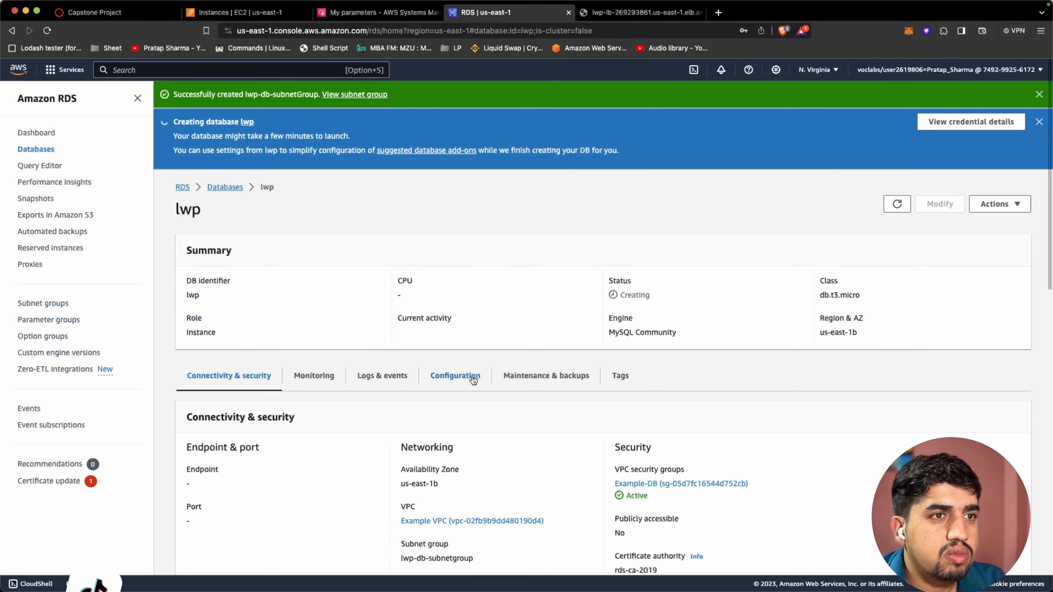
left_click(896, 205)
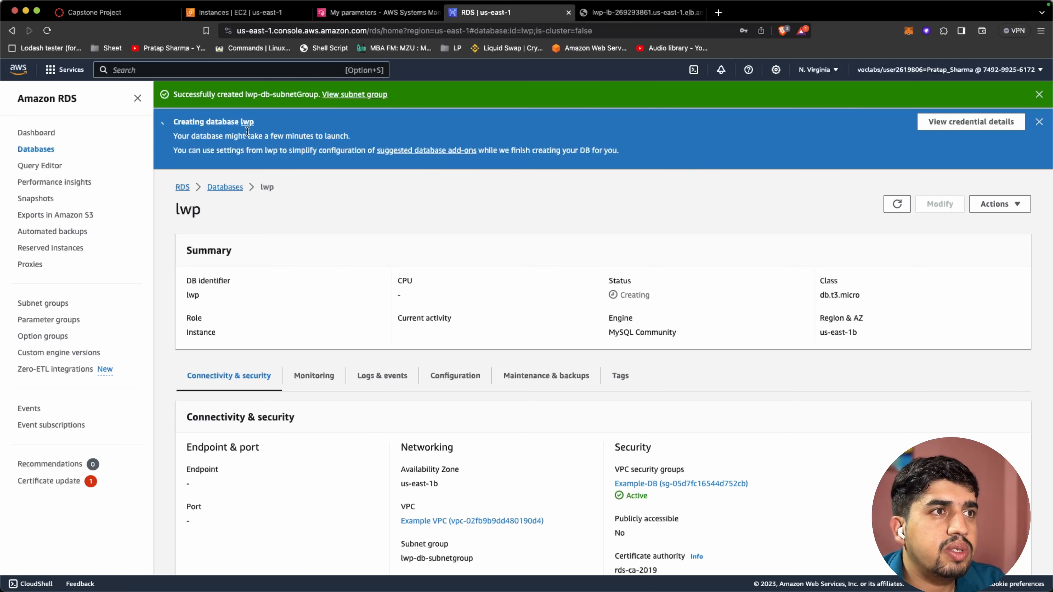
left_click(352, 14)
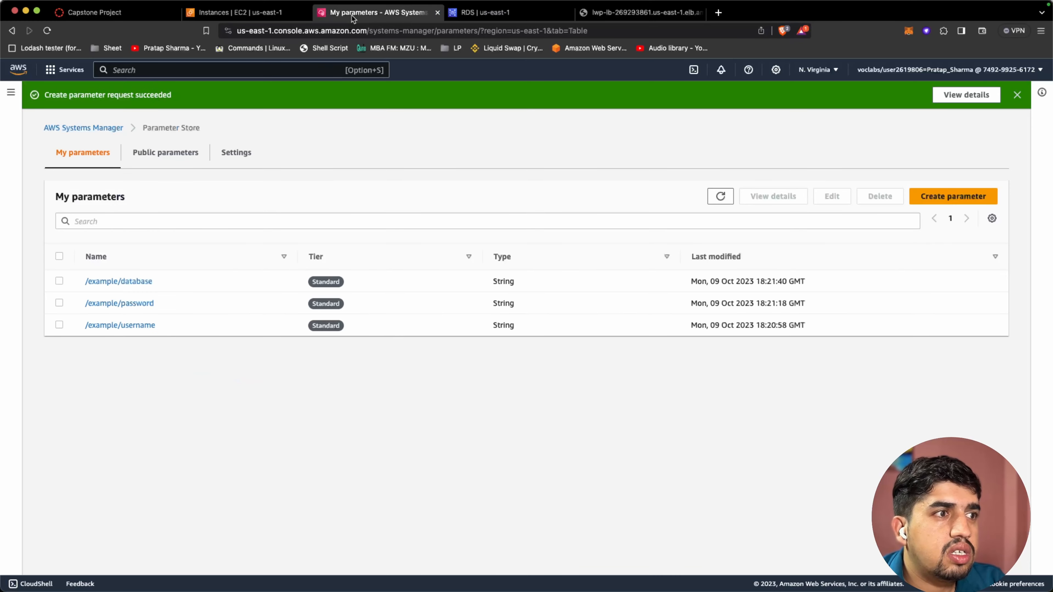
left_click(143, 282)
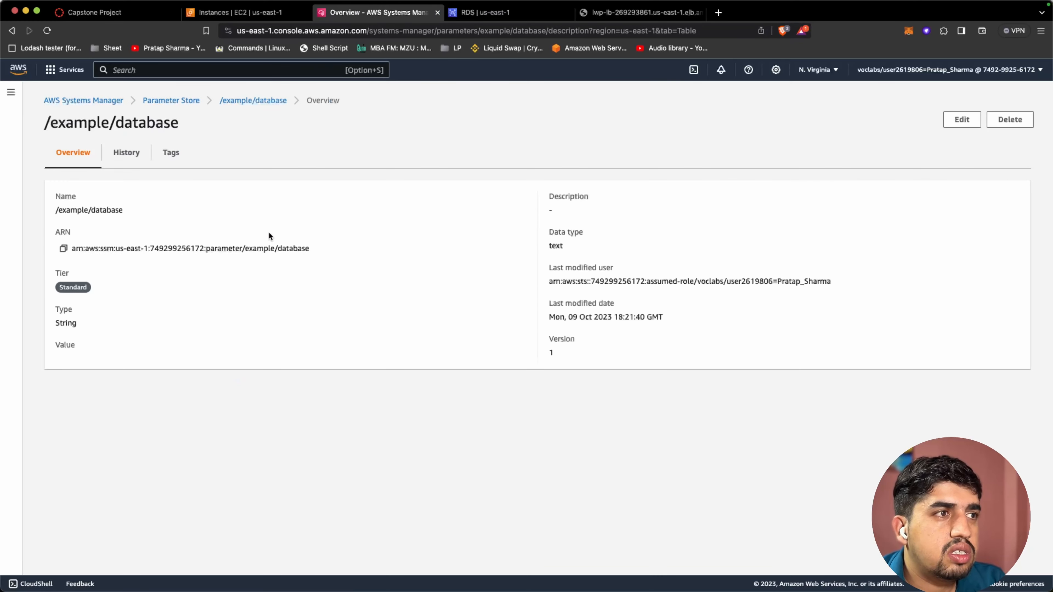
double_click(66, 358)
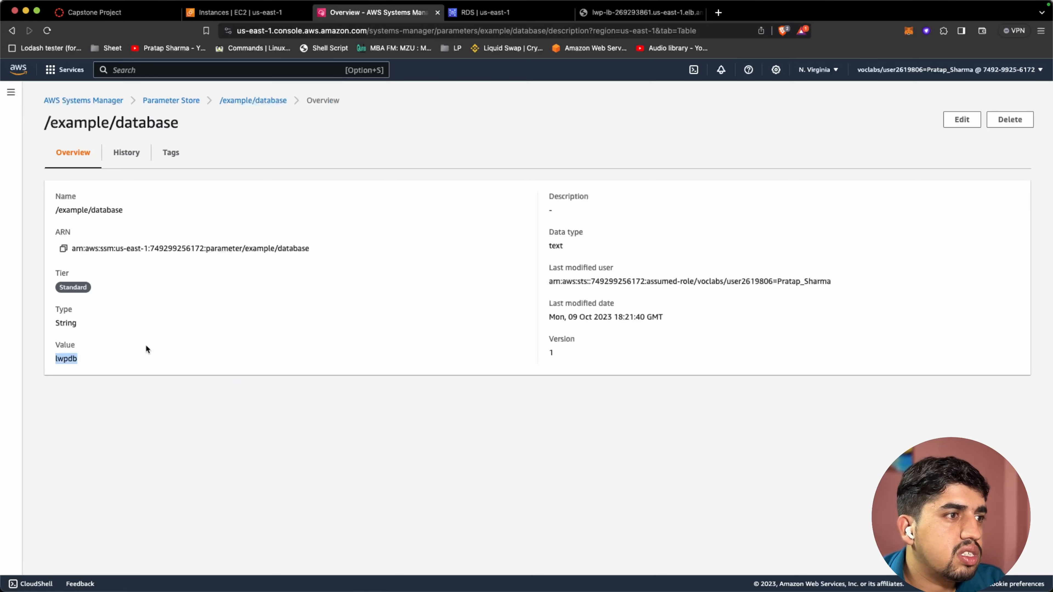
left_click(963, 120)
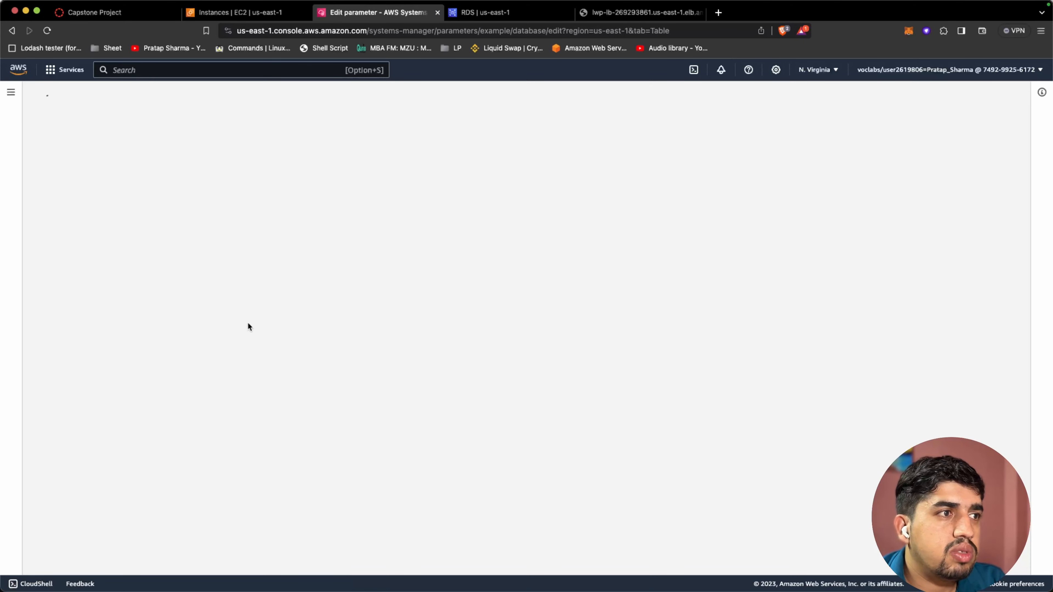
left_click(117, 430)
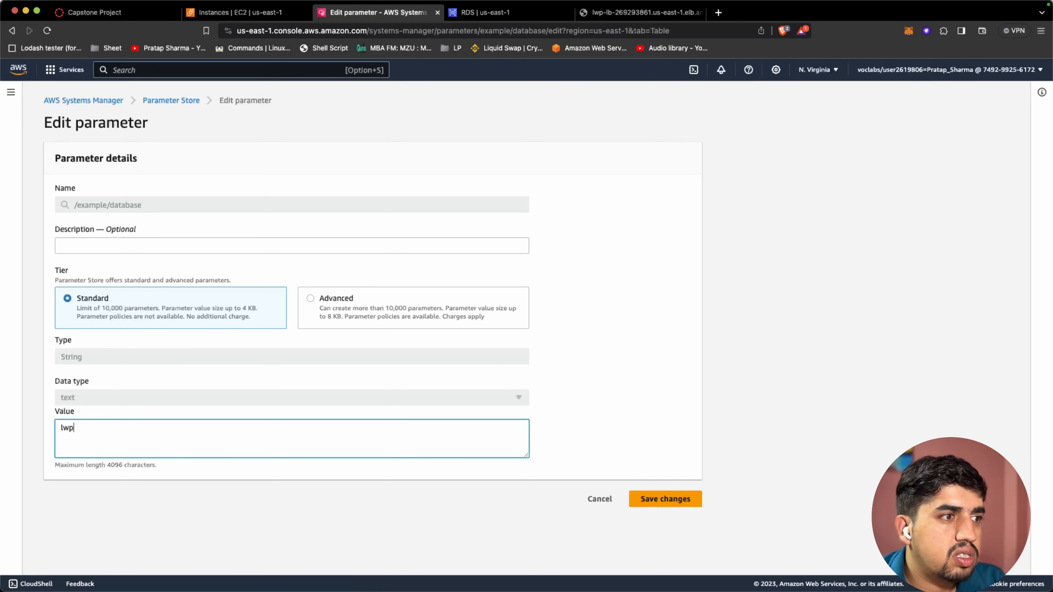
left_click(677, 499)
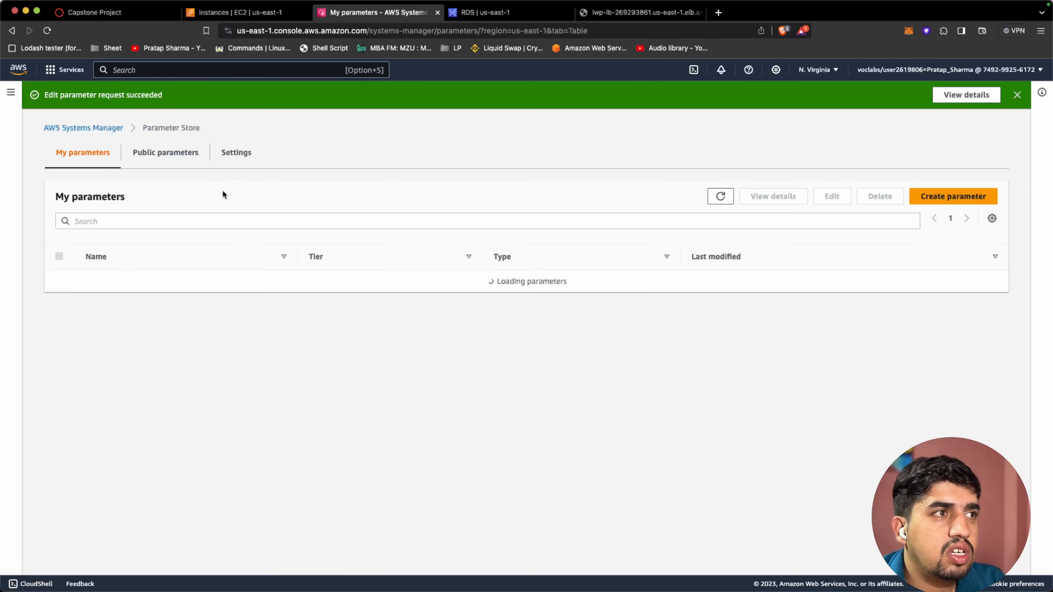
- Start another parameter and name it /example/endpoint, copying the name from the Capstone Project page
left_click(946, 195)
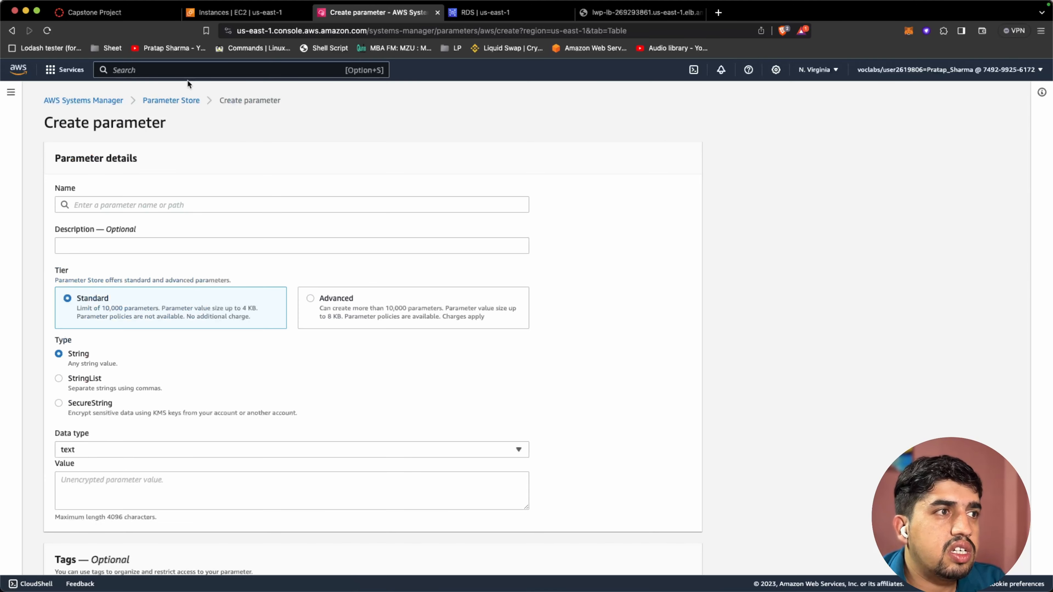
left_click(95, 12)
left_click(393, 327)
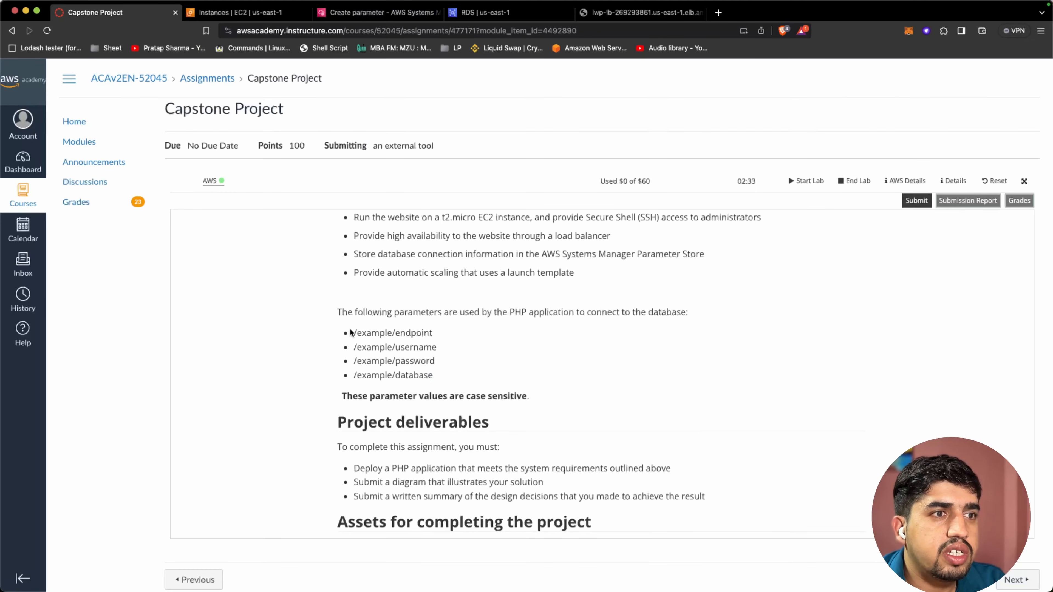
left_click_drag(353, 333, 432, 333)
key("super+c")
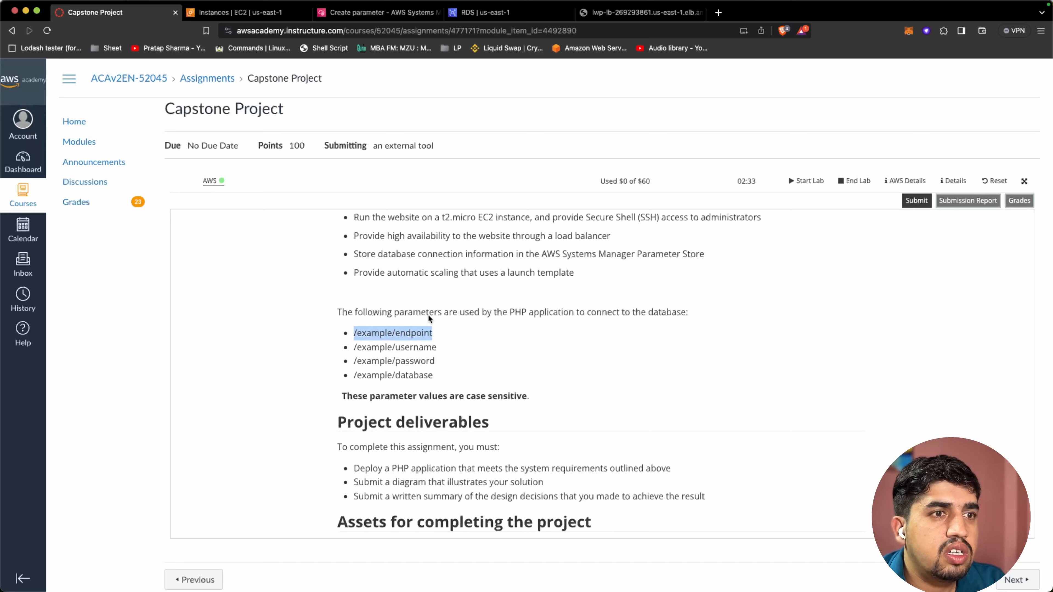
left_click(345, 16)
left_click(175, 209)
key("super+v")
scroll(579, 371, "down", 3)
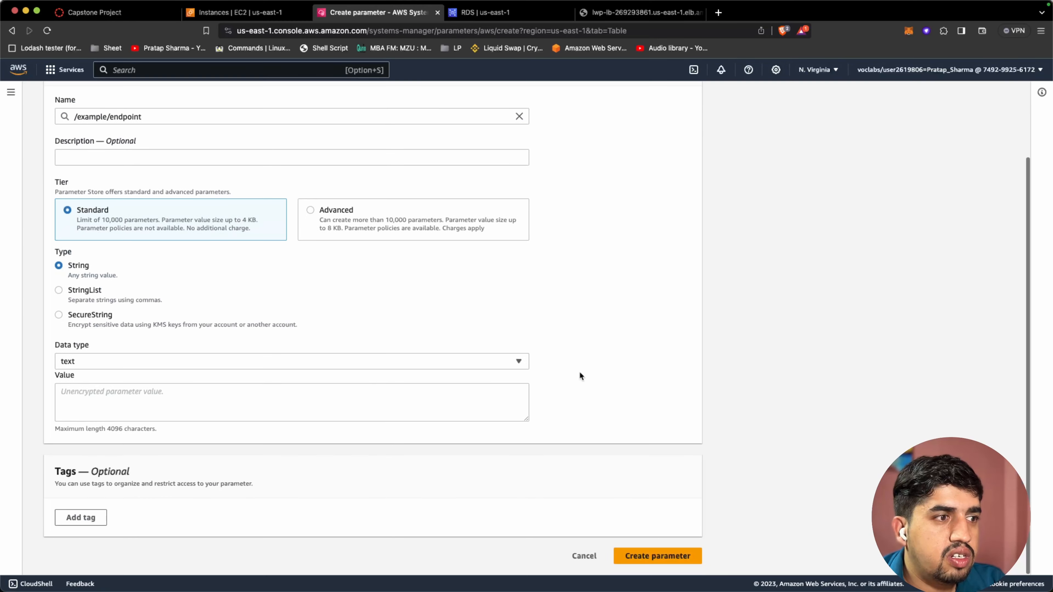
- Show the lab's SSH private key in the AWS details of the Capstone Project page and select the whole key
left_click(264, 14)
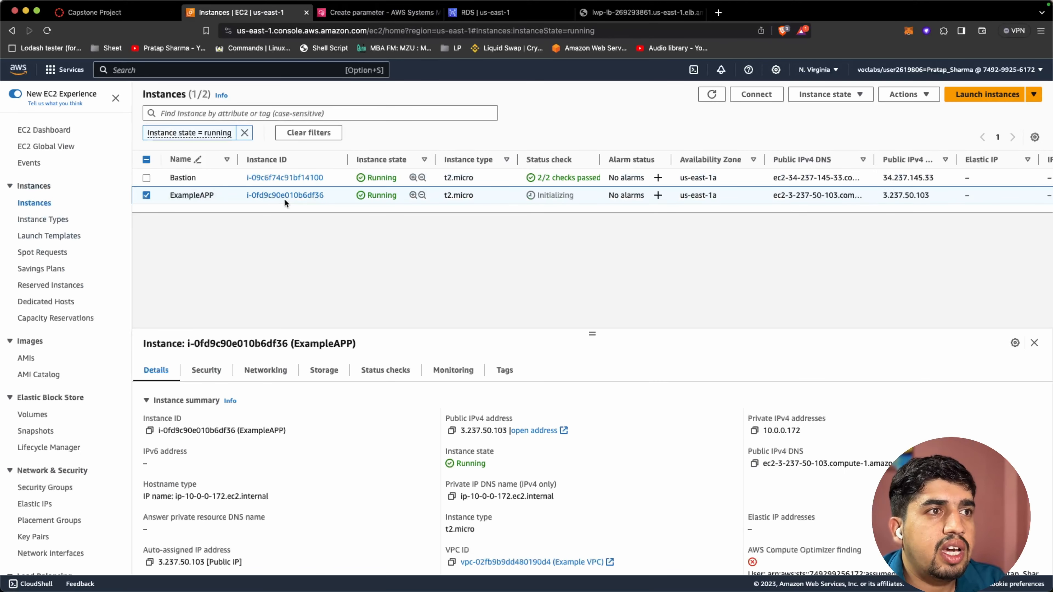
left_click(113, 14)
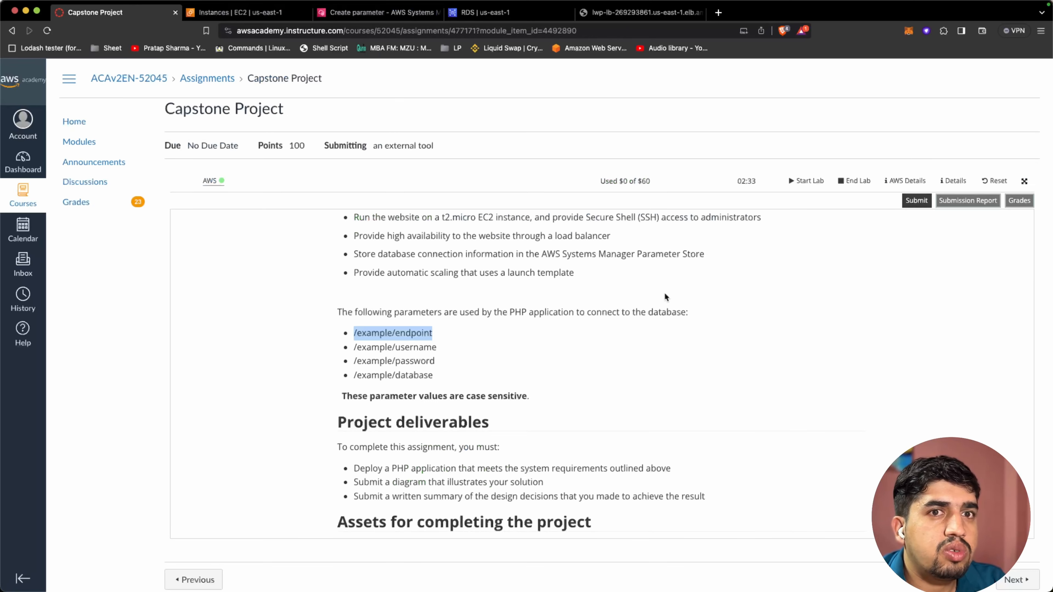
left_click(897, 180)
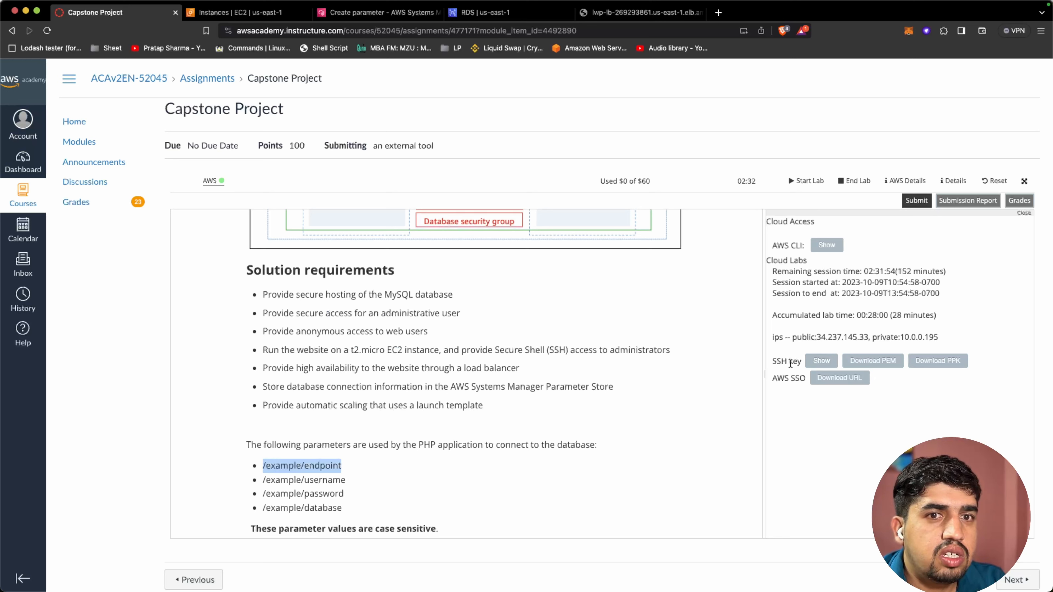
left_click(821, 361)
scroll(823, 404, "down", 2)
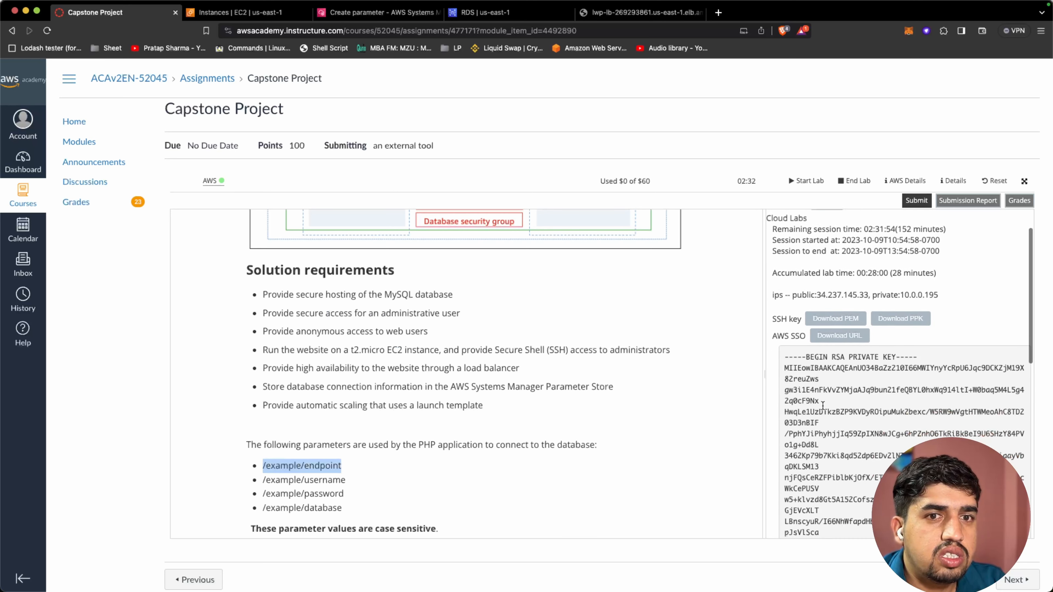
scroll(823, 404, "down", 2)
left_click_drag(783, 259, 811, 367)
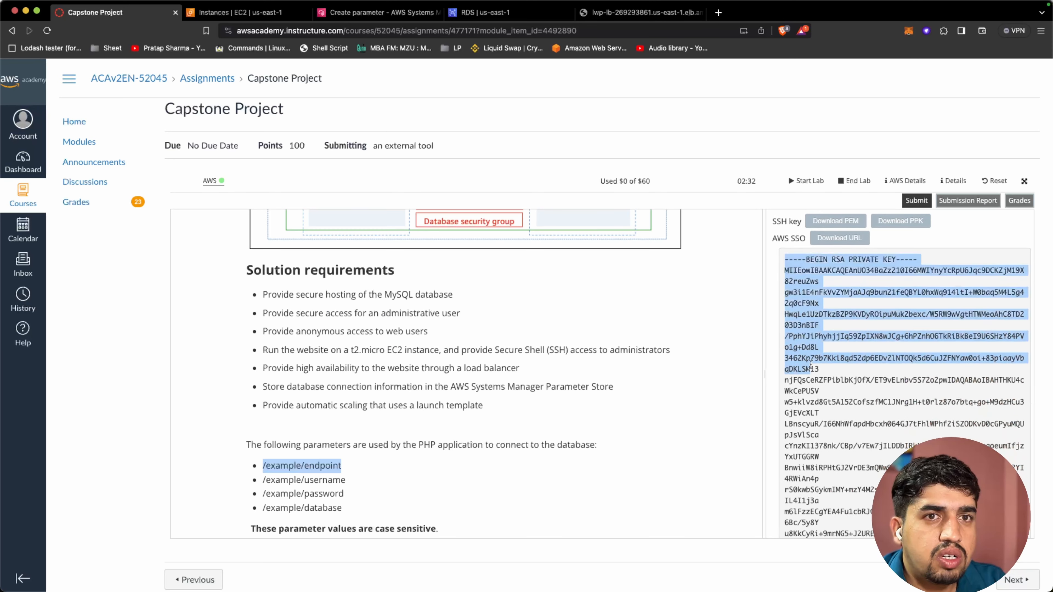
scroll(811, 365, "down", 8)
left_click(826, 405)
scroll(826, 405, "up", 9)
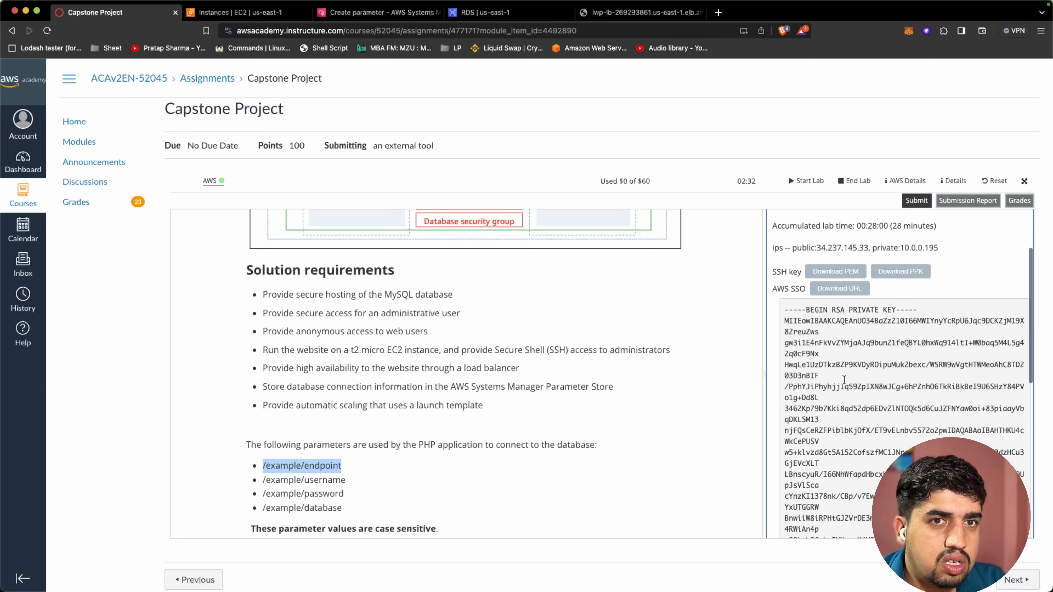
key("super+a")
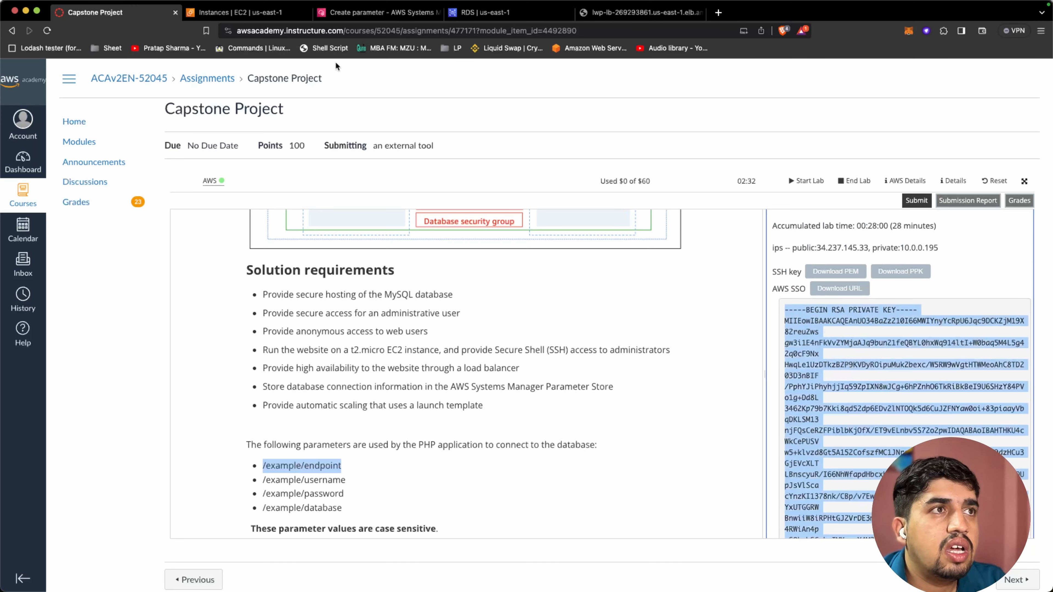
- Open the Bastion instance in EC2 and connect to it with EC2 Instance Connect as ec2-user
left_click(259, 15)
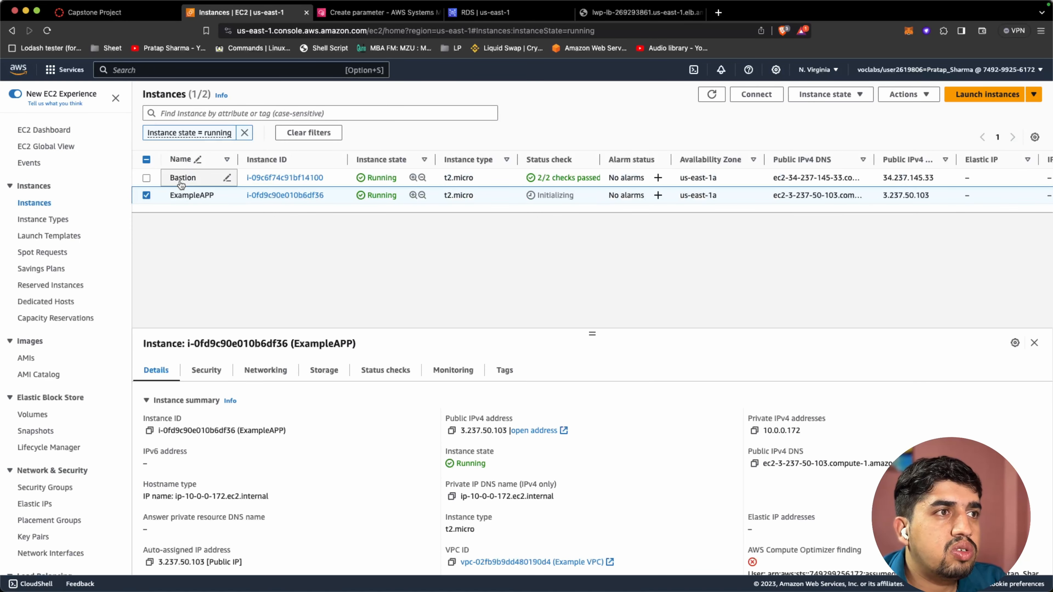
left_click(148, 193)
left_click(146, 178)
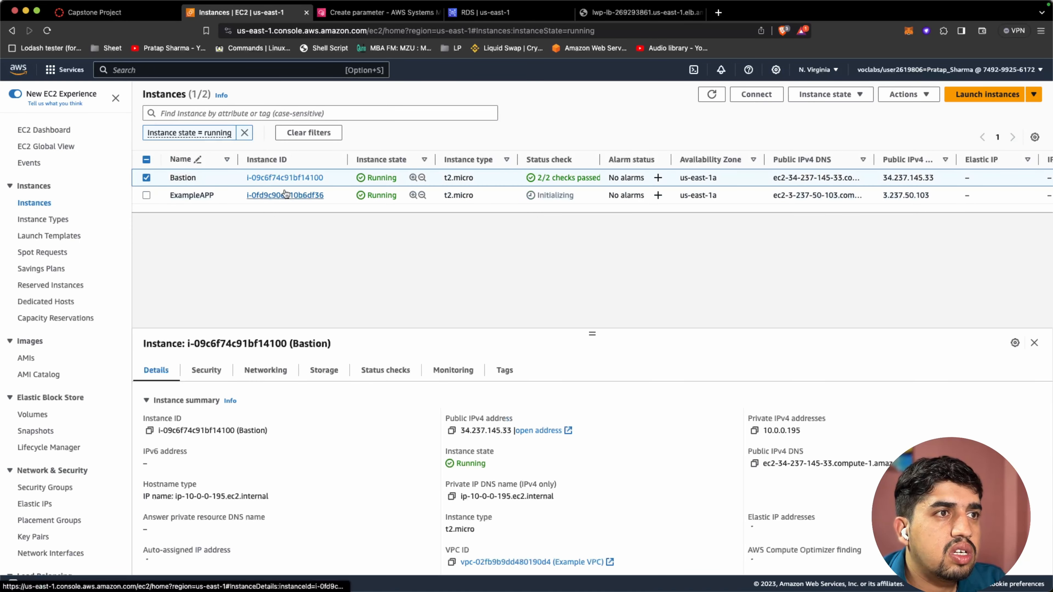
left_click(290, 177)
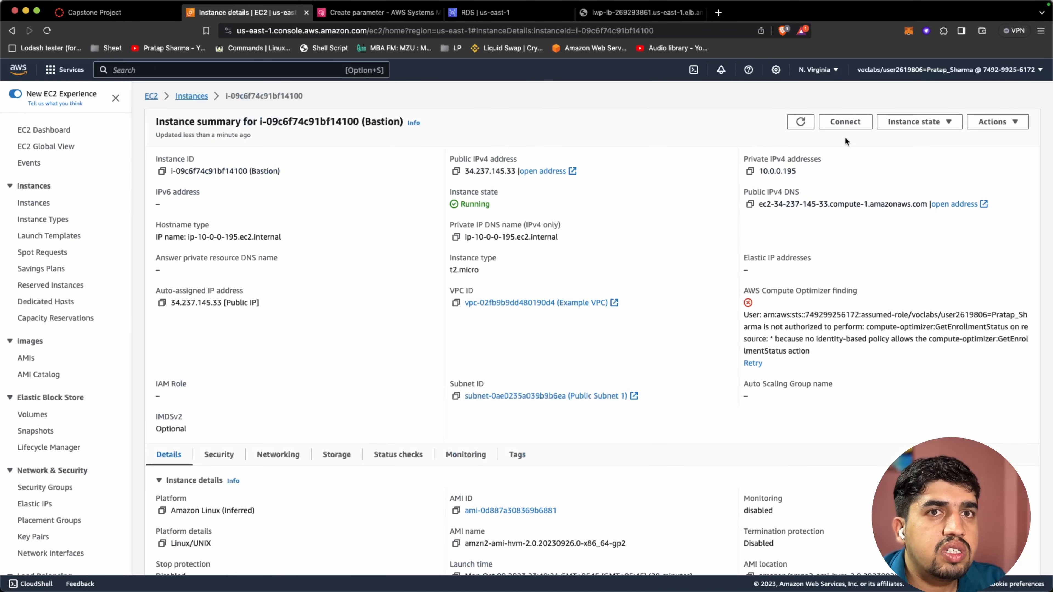
left_click(844, 121)
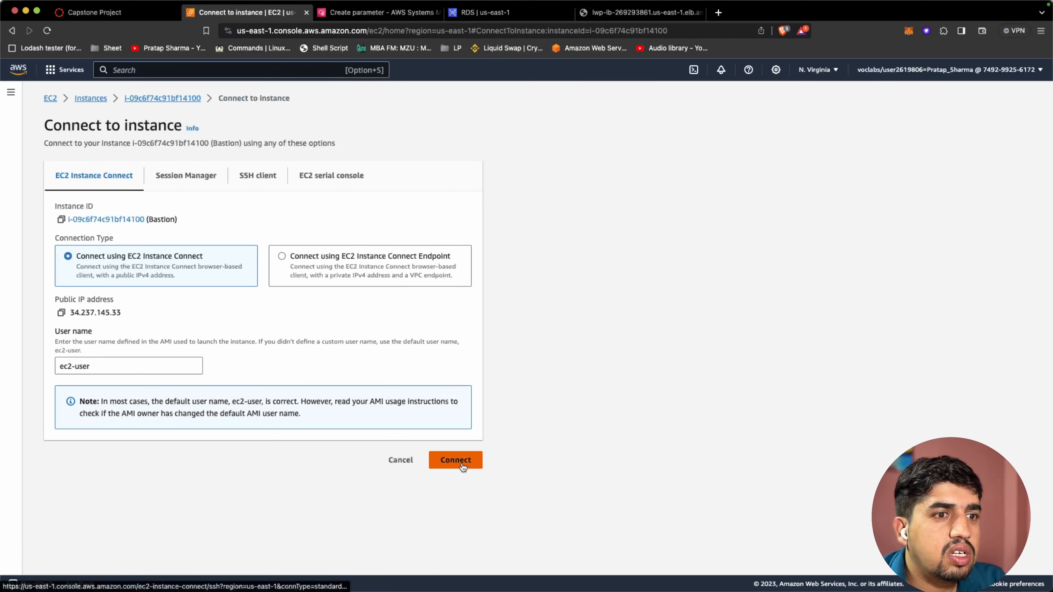
left_click(463, 467)
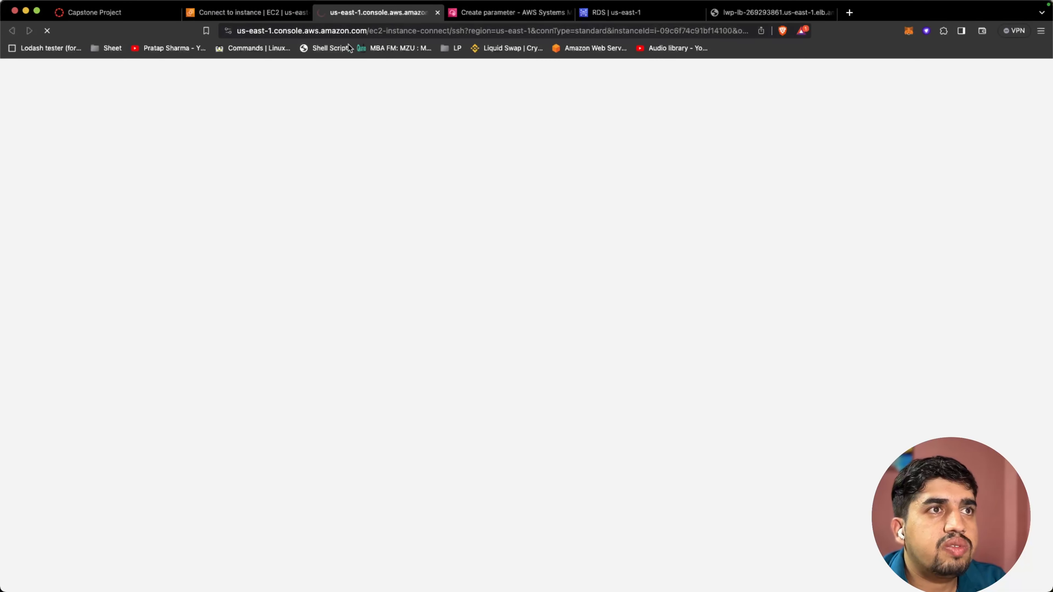
left_click(265, 14)
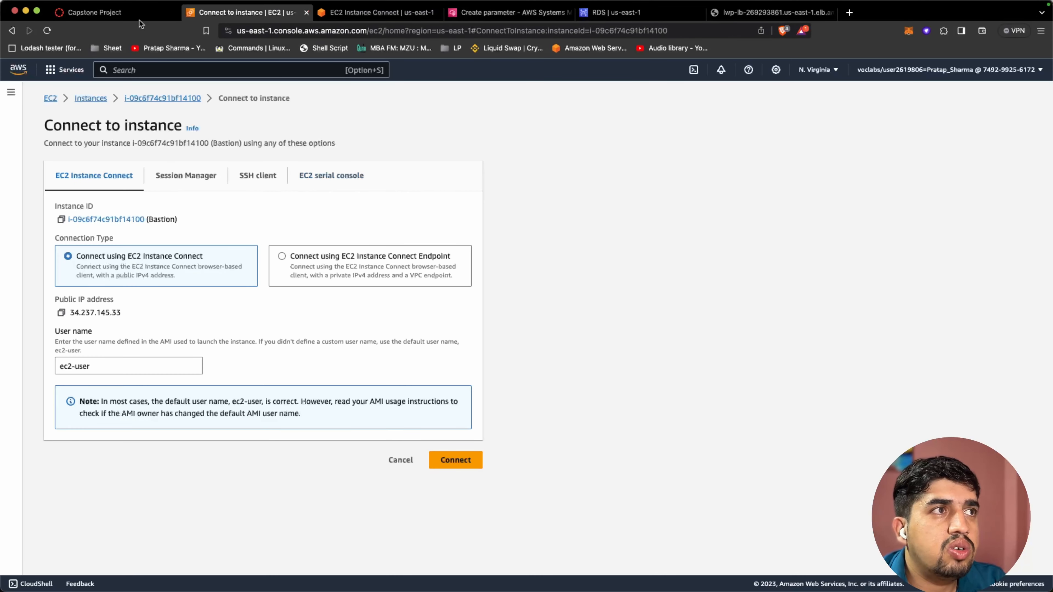
key("ctrl+shift+Tab")
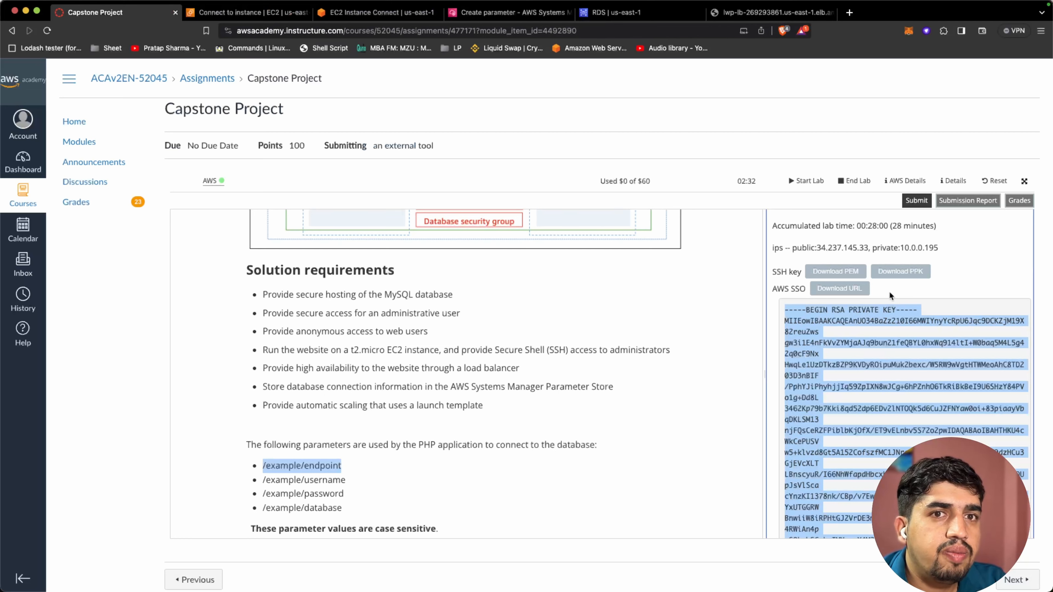
left_click(257, 15)
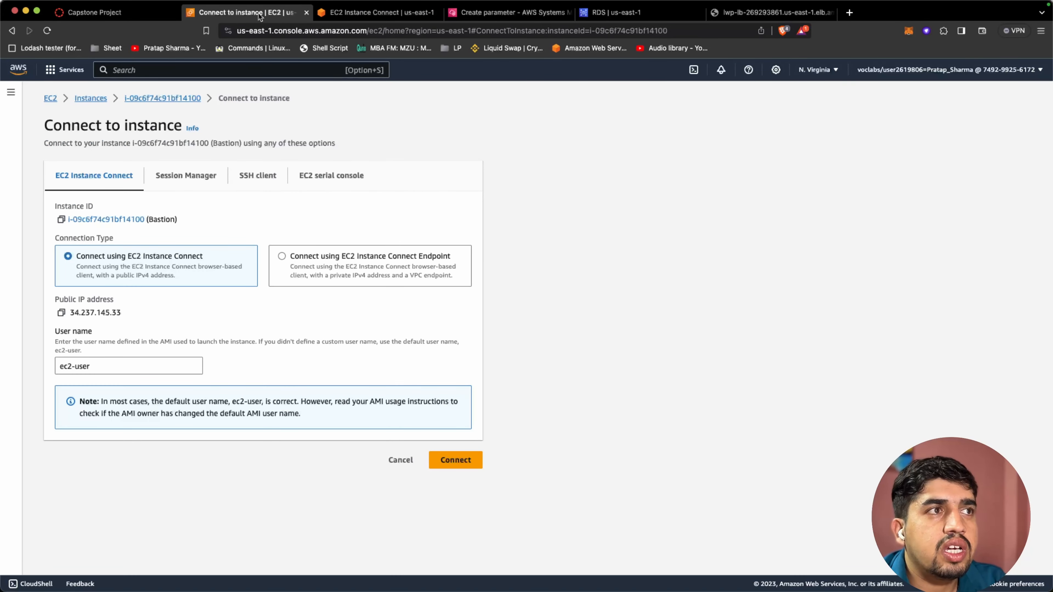
- In the Bastion terminal, list the home directory, start an empty vi file, and paste the lab's SSH private key into it
left_click(352, 14)
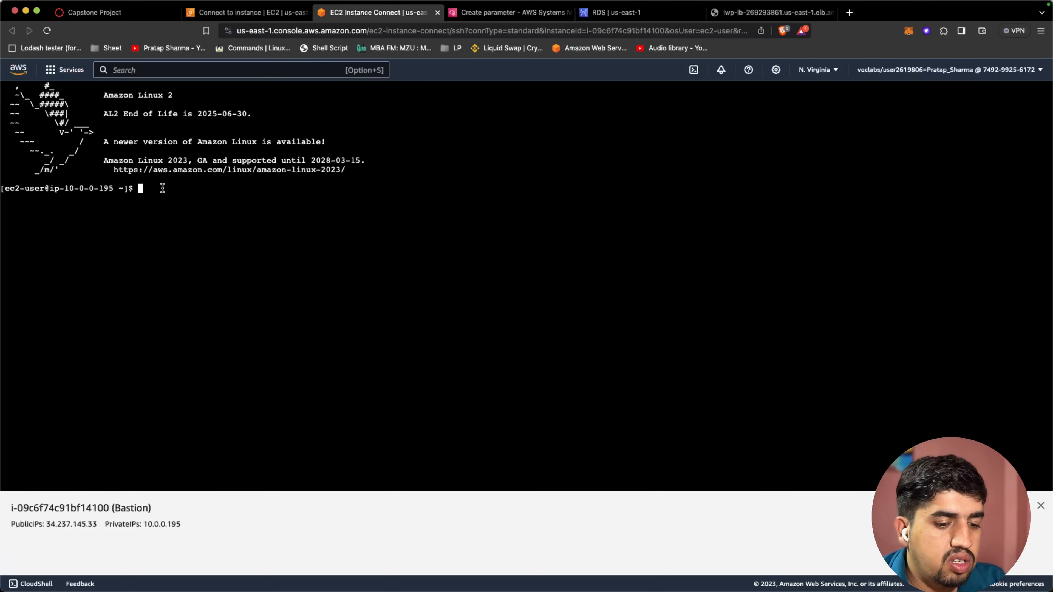
type("ls")
key("Return")
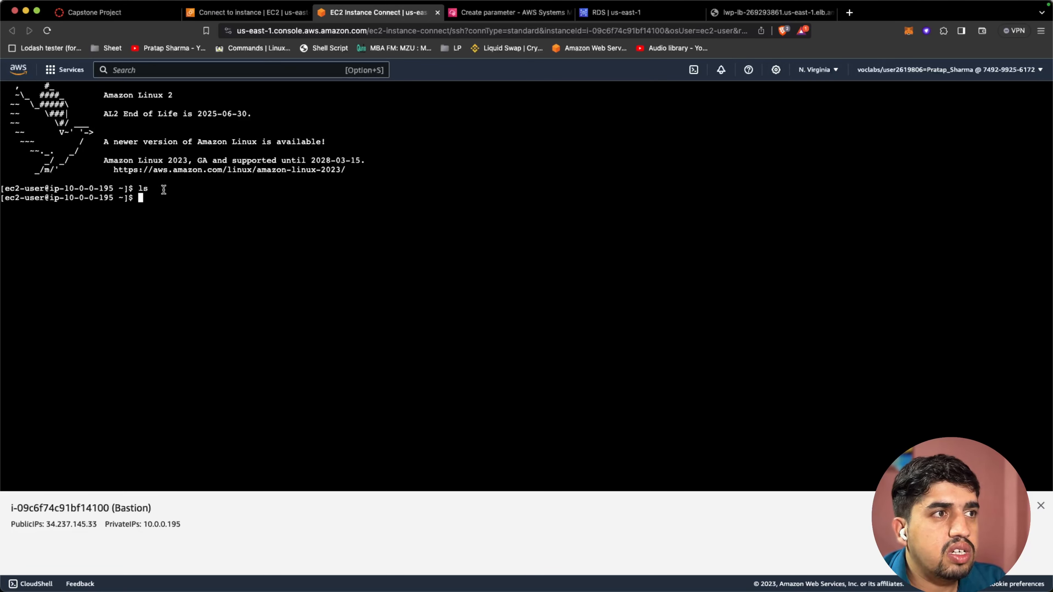
type("vi")
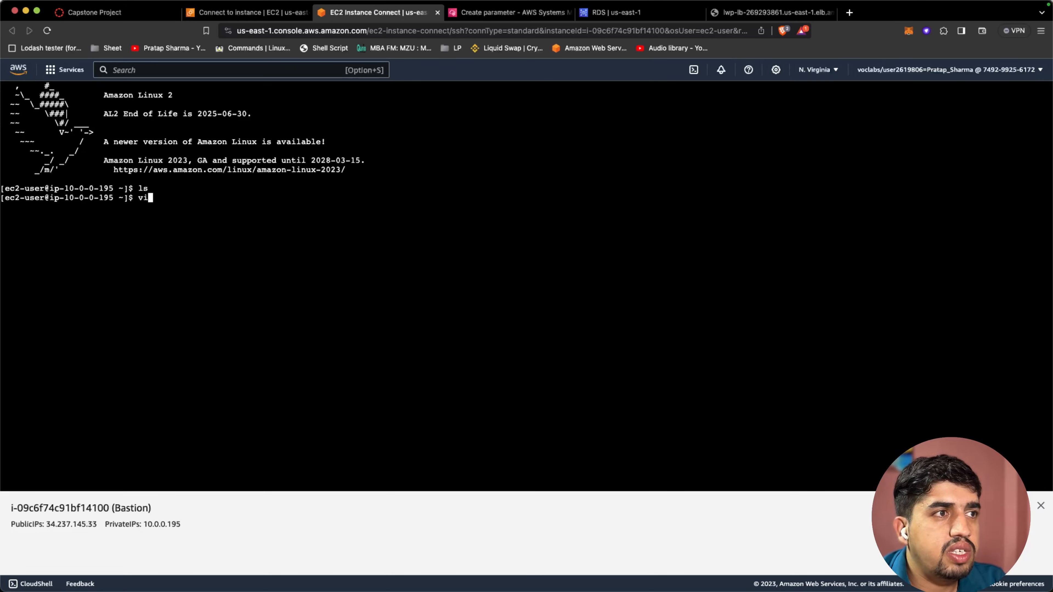
key("Return")
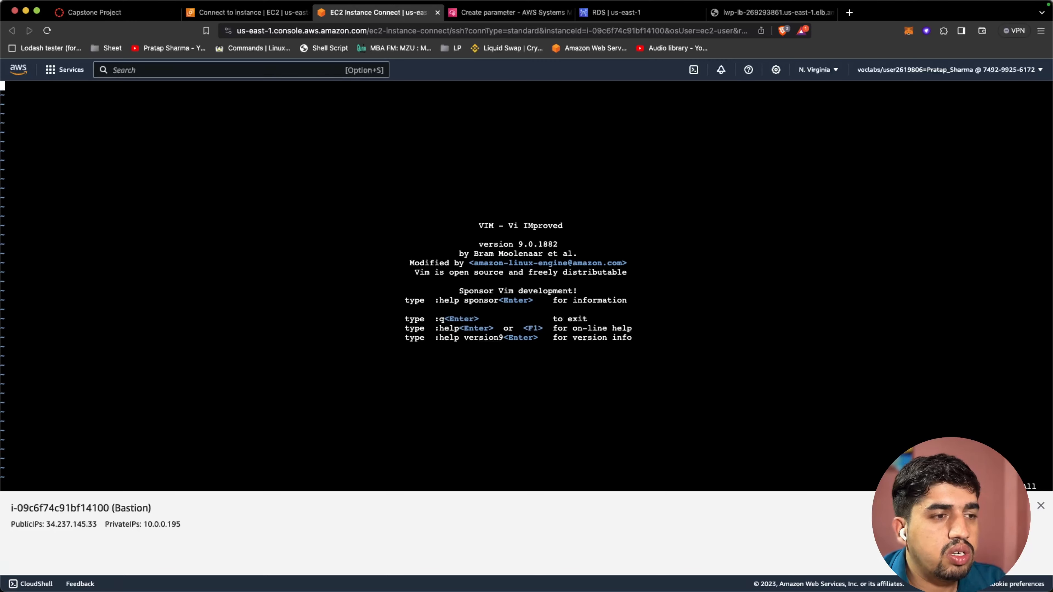
key("i")
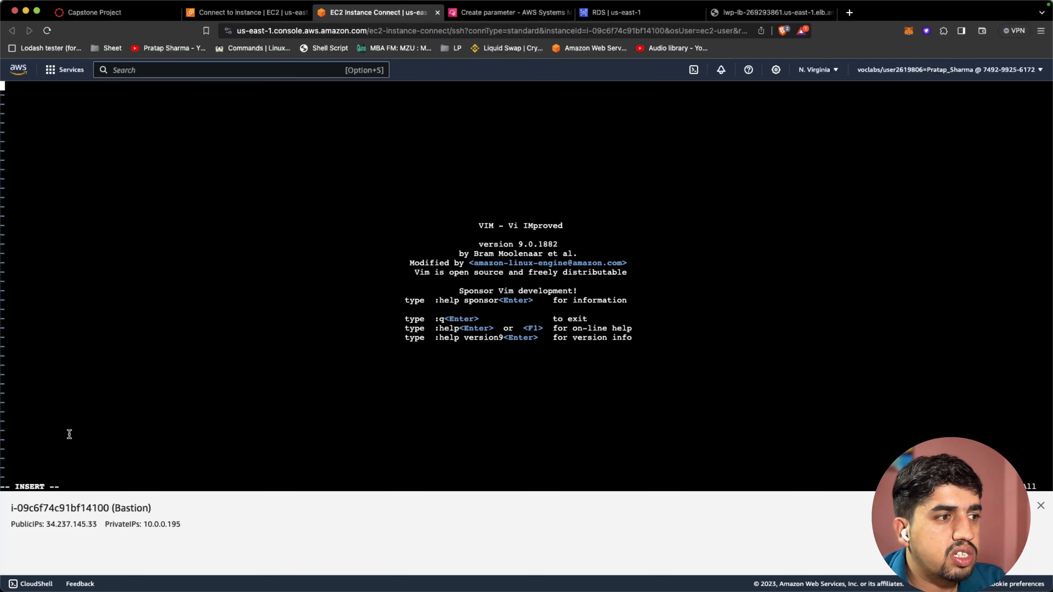
right_click(49, 107)
left_click(67, 184)
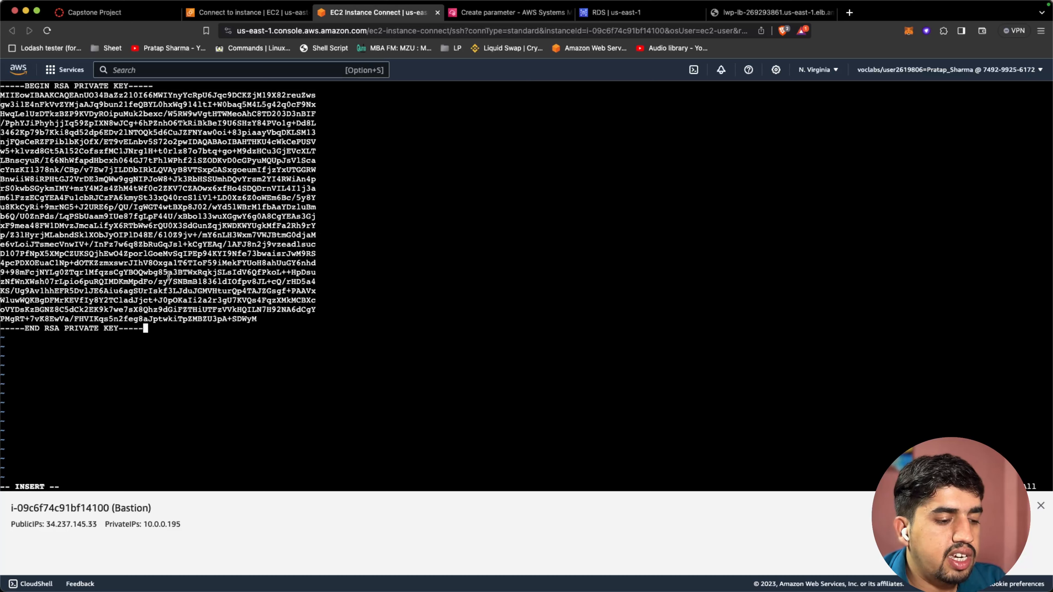
- Write the vi file as labuser.pem, quit the editor, and list the directory to check the file
key("Escape")
type(":")
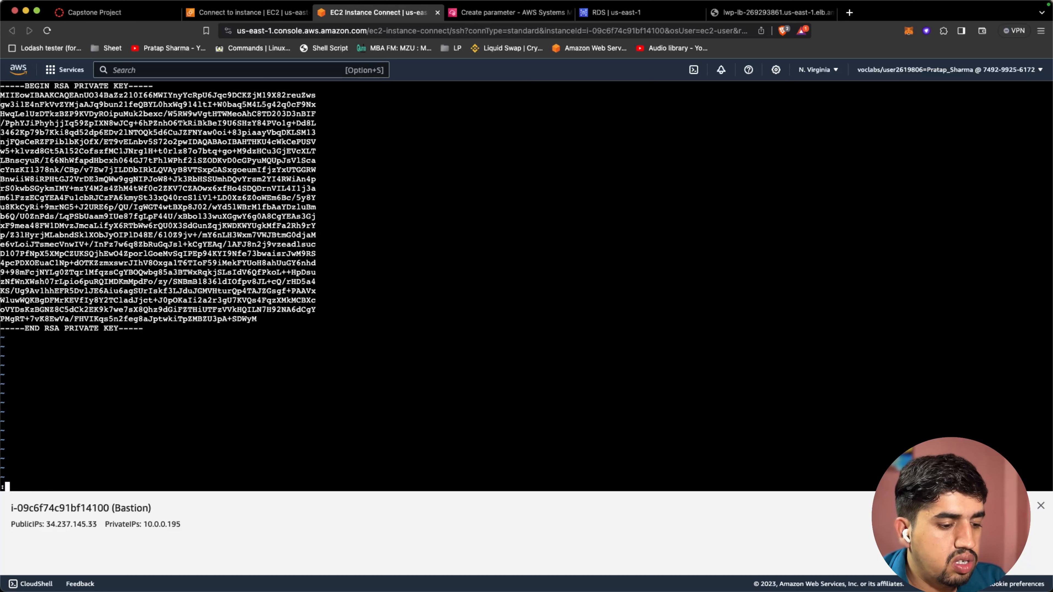
type("wq")
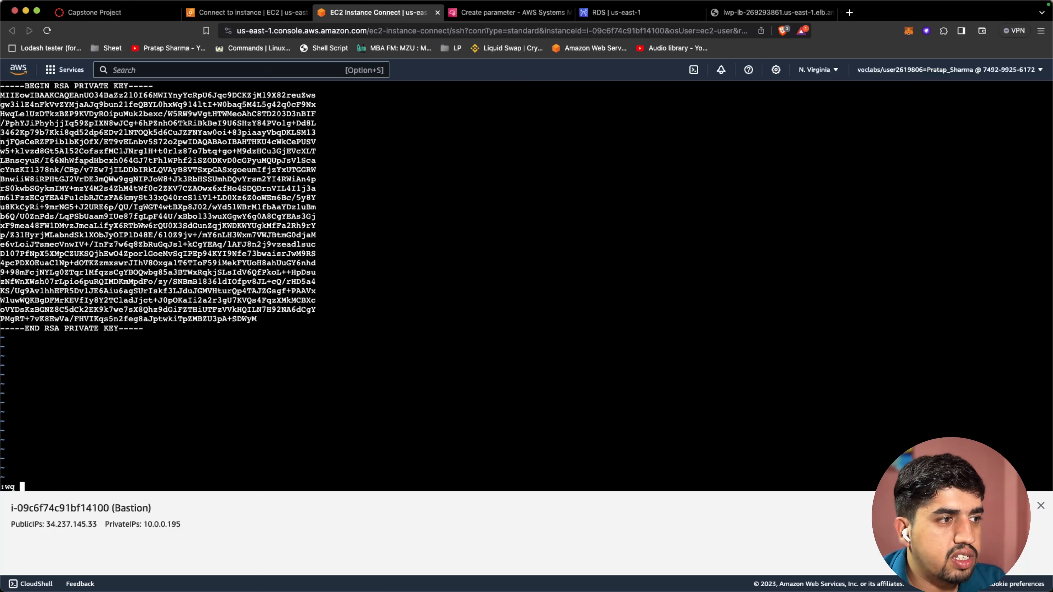
type(" labus")
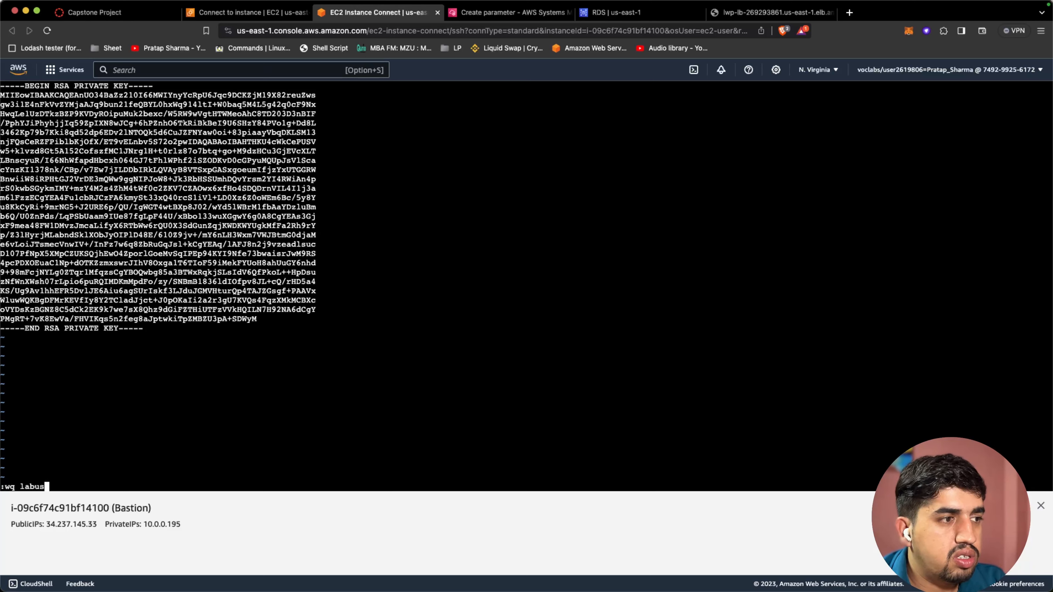
type("er.pem")
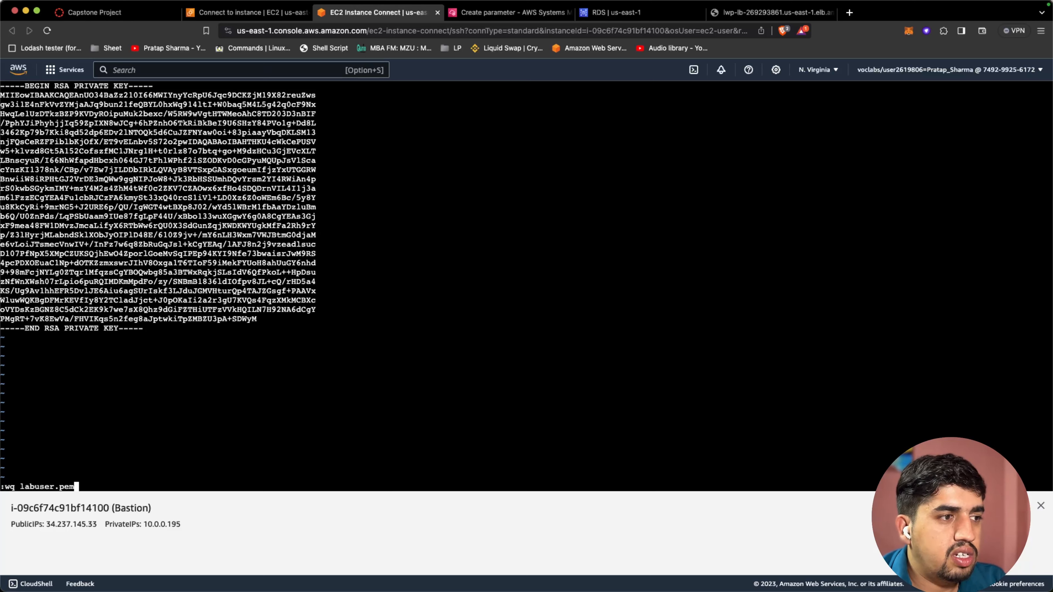
key("Return")
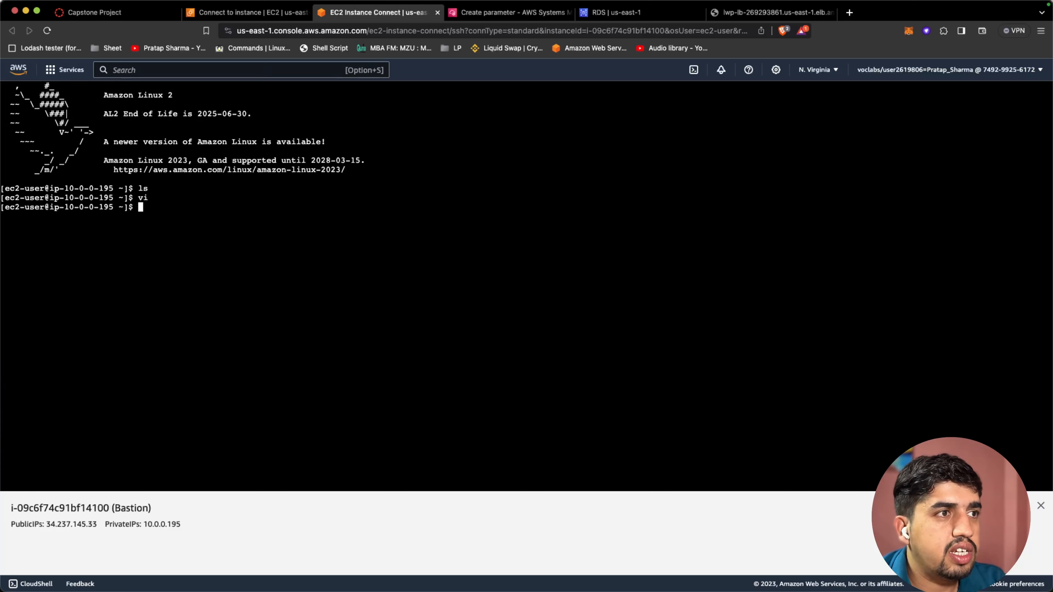
type("ls")
key("Return")
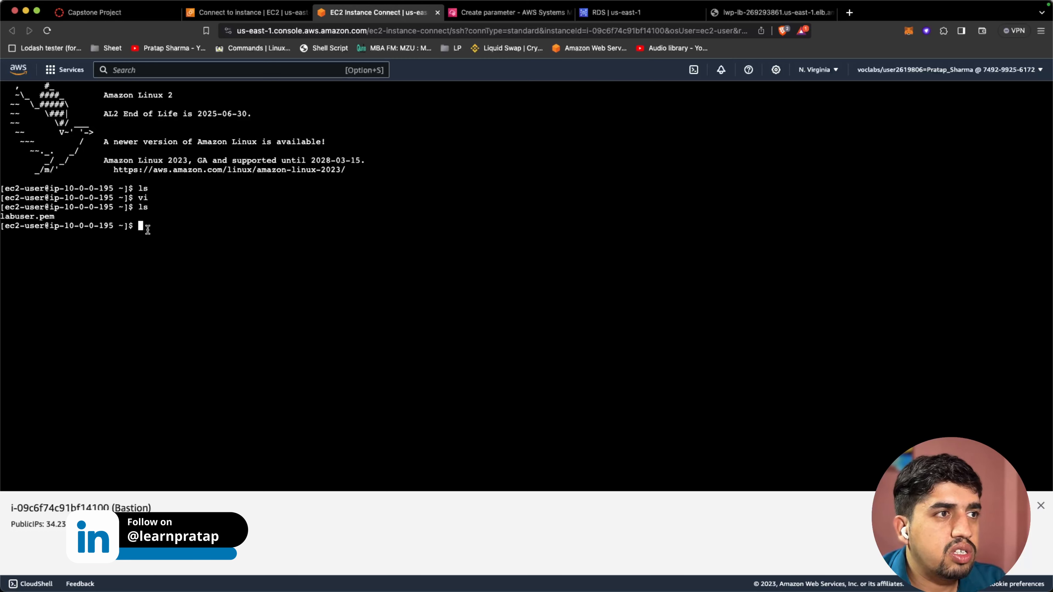
- Restrict the permissions of labuser.pem to 400 with chmod
type("chmo")
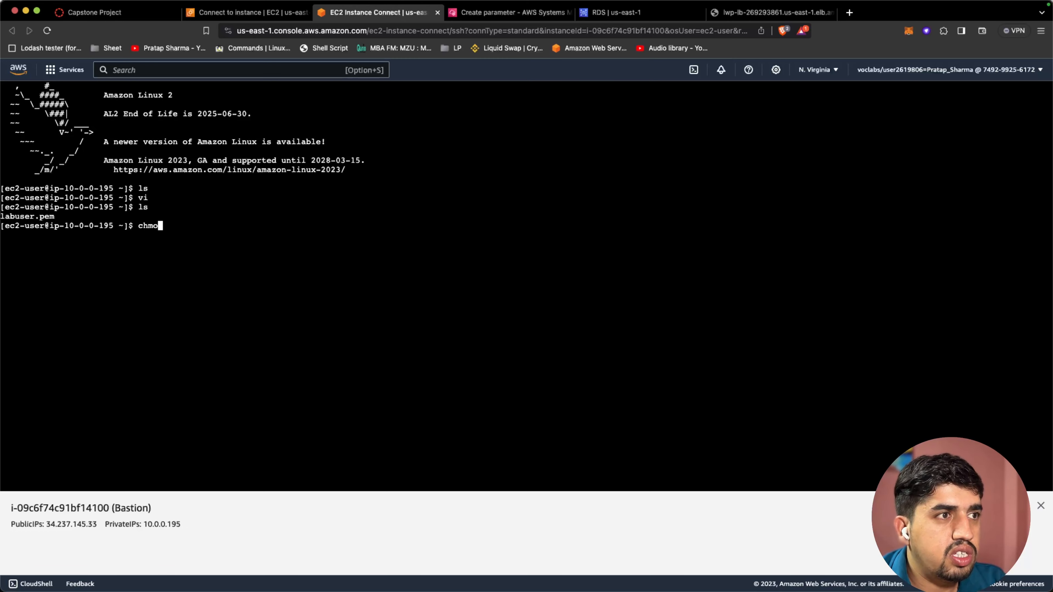
type("d 400")
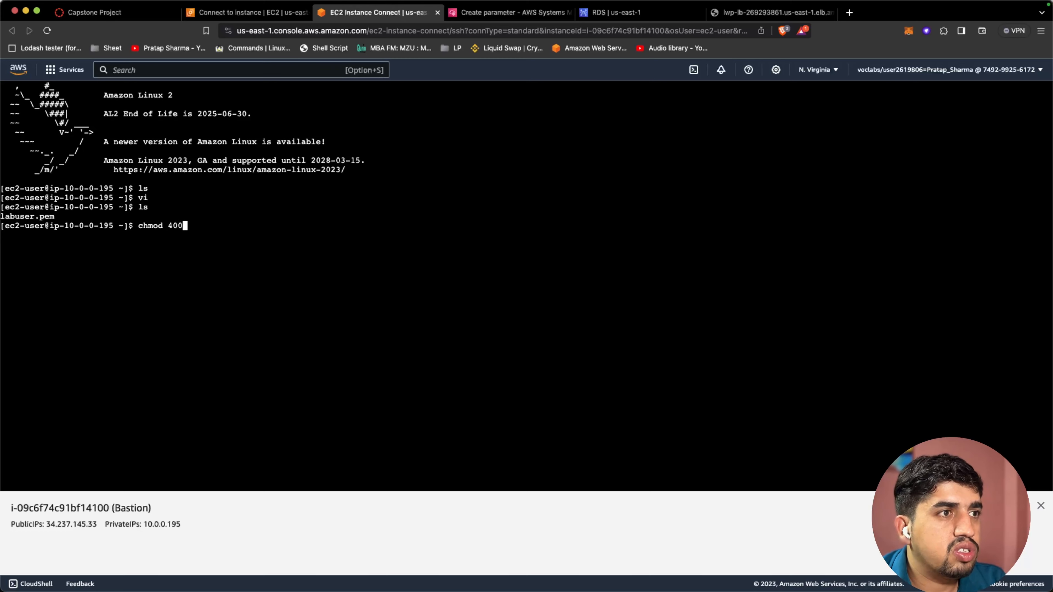
type(" la")
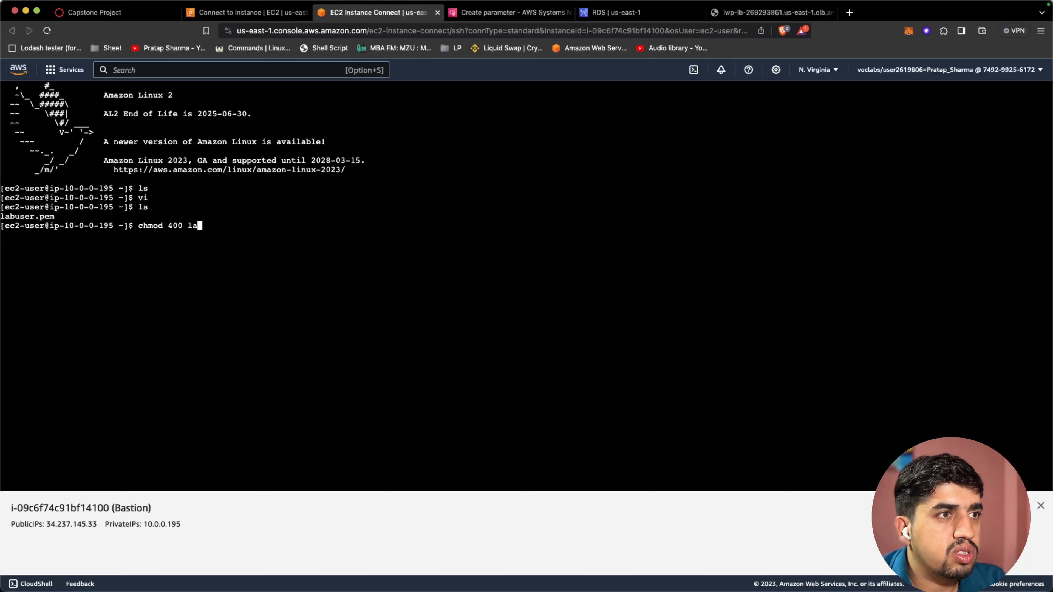
key("Tab")
key("Return")
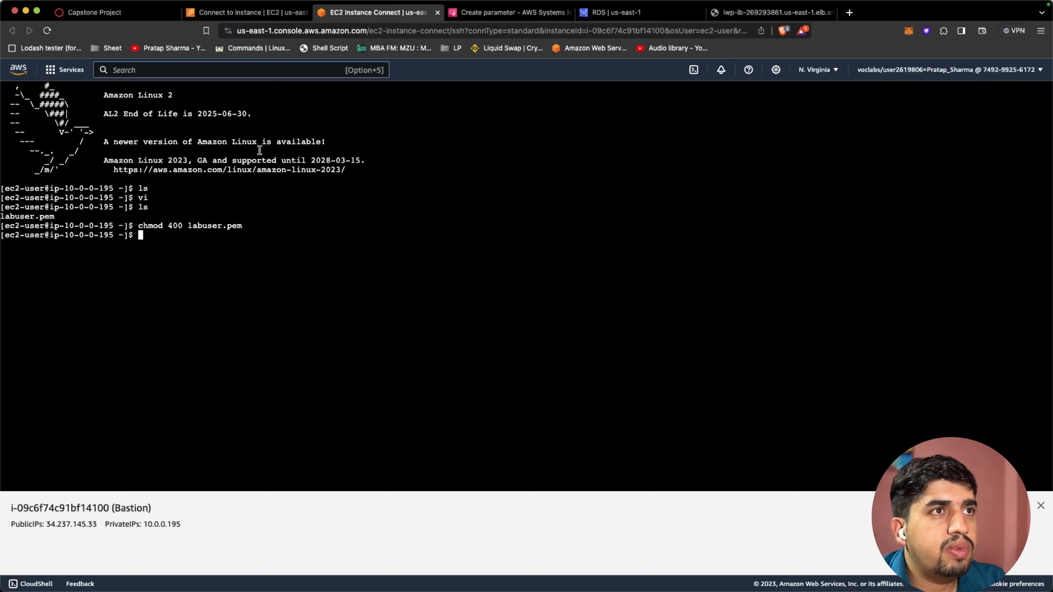
- Open the ExampleAPP instance's details in EC2 and copy its private IPv4 address
left_click(262, 17)
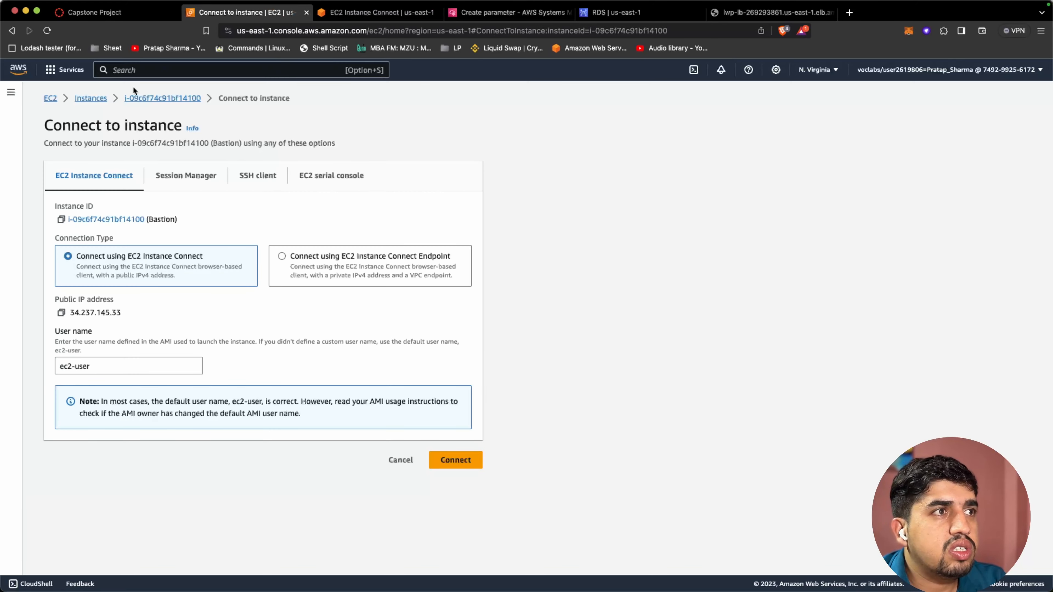
left_click(93, 99)
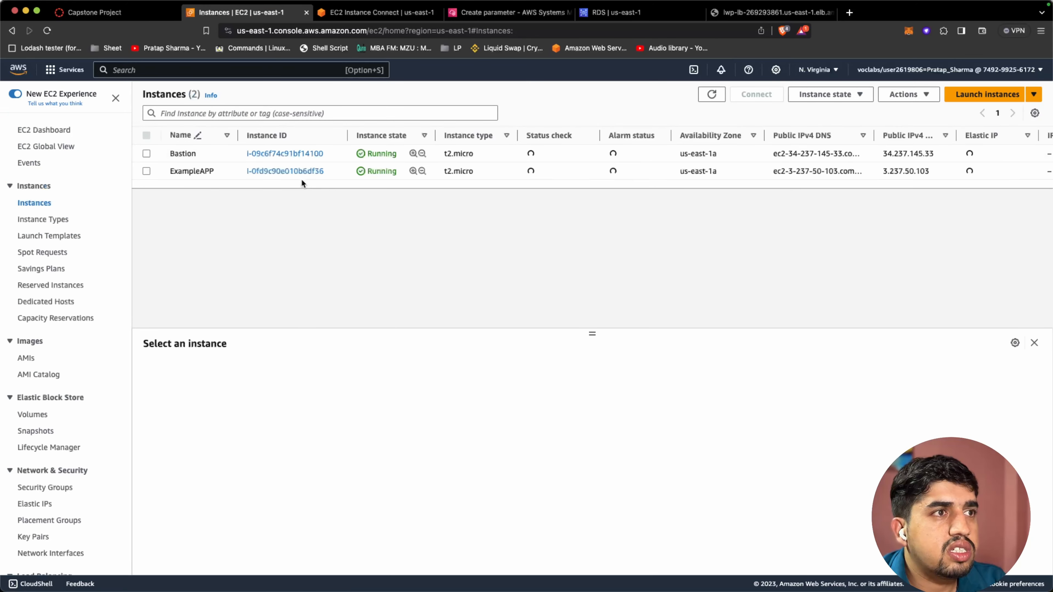
left_click(268, 173)
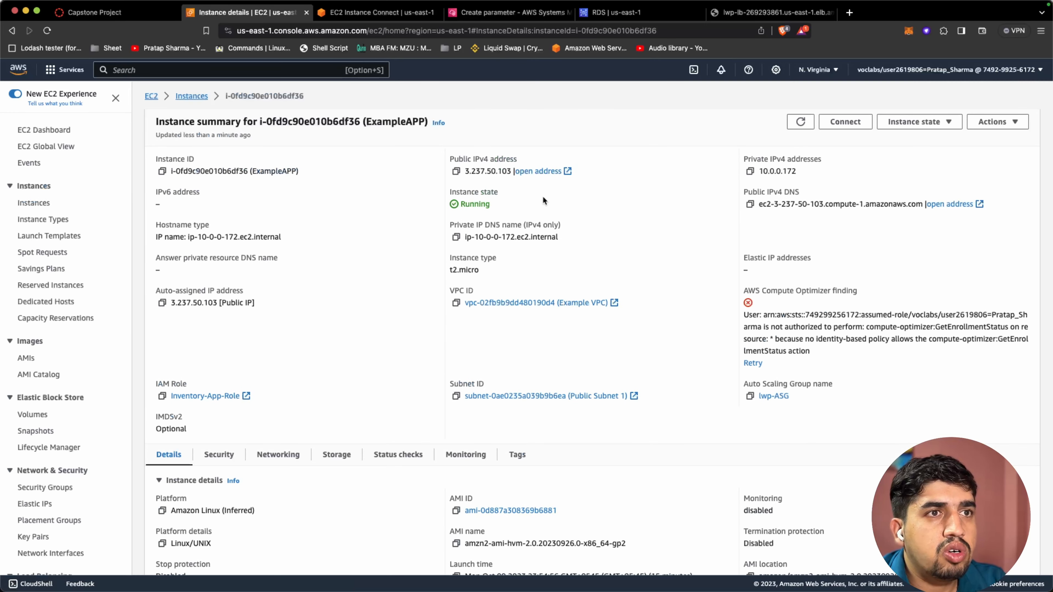
left_click(750, 172)
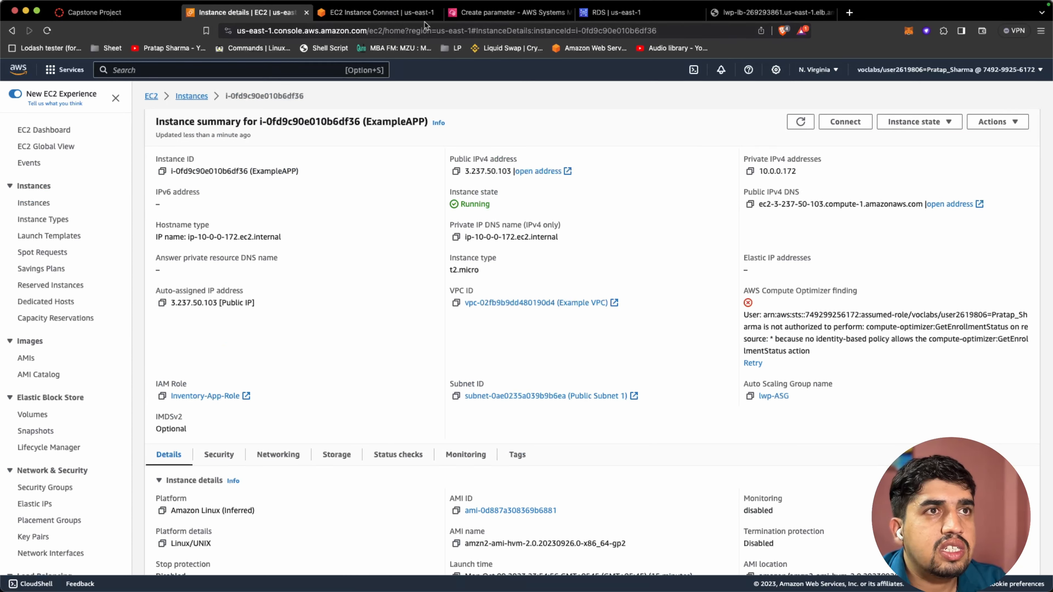
left_click(477, 13)
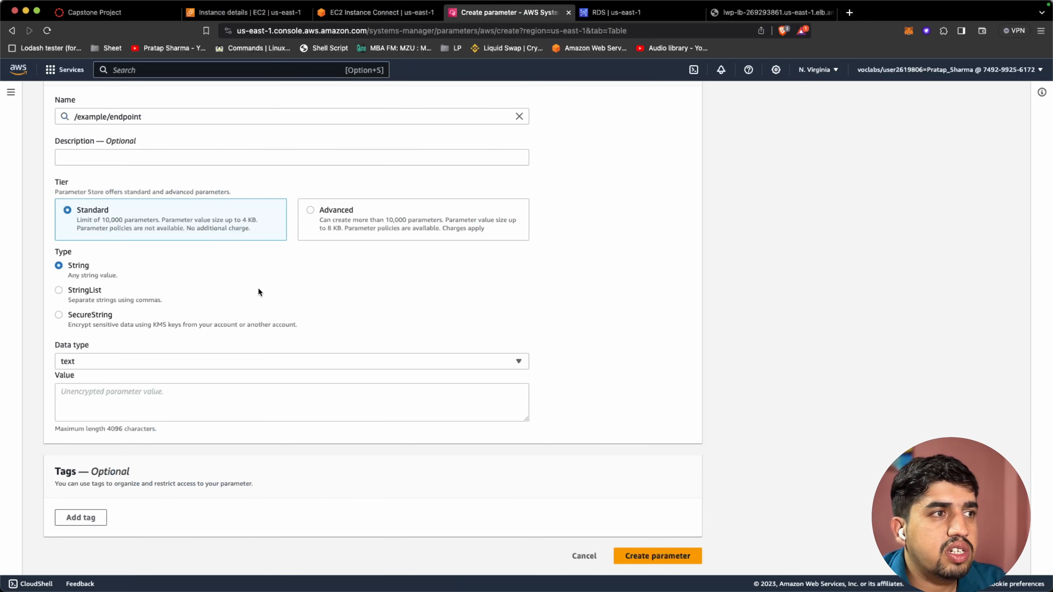
left_click(368, 17)
type("ssh -i")
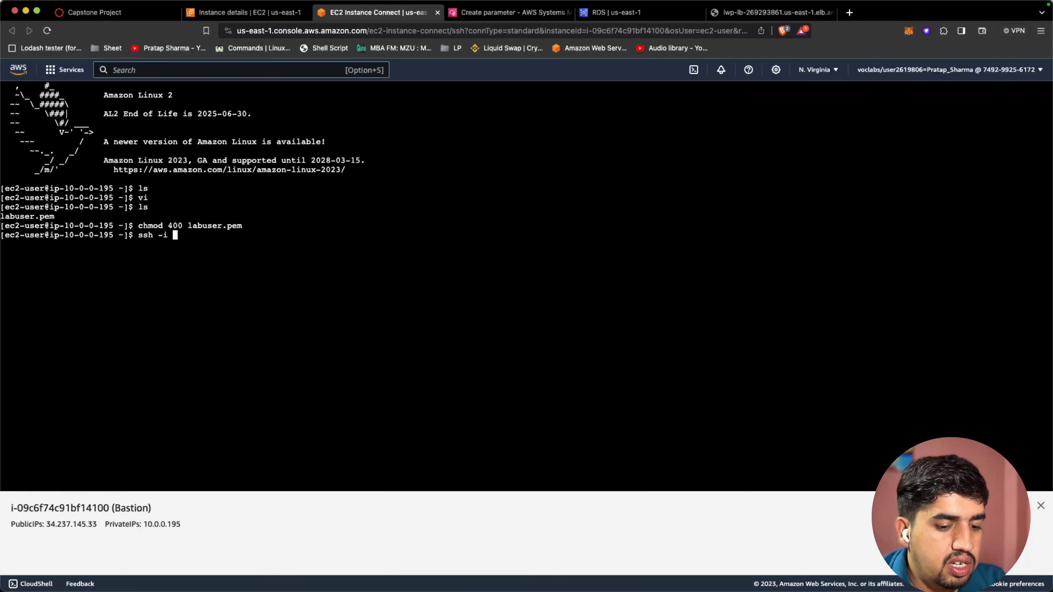
type(" l")
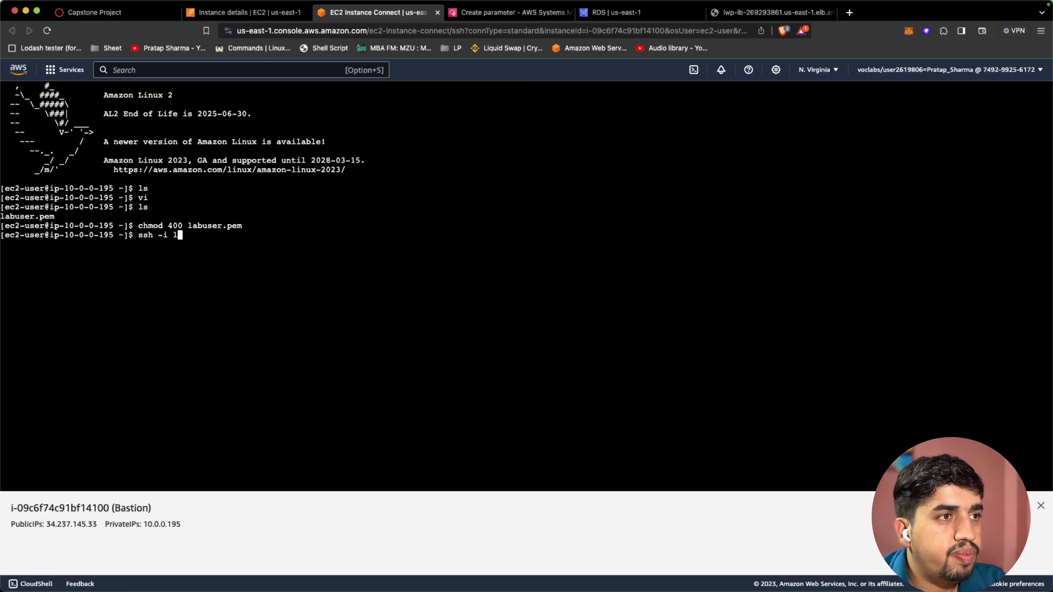
key("Tab")
type("ec2-")
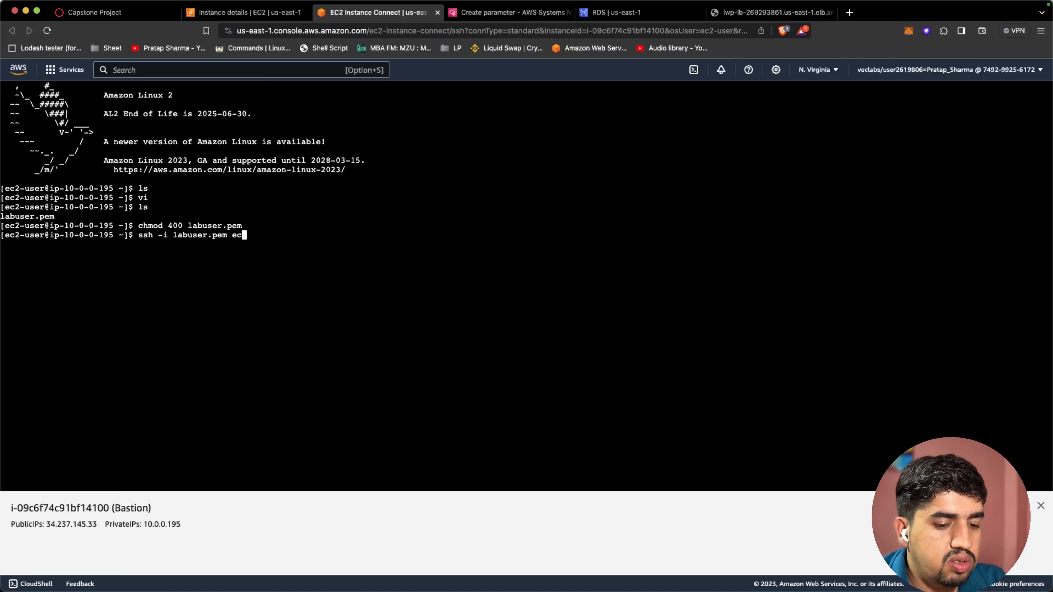
type("user@")
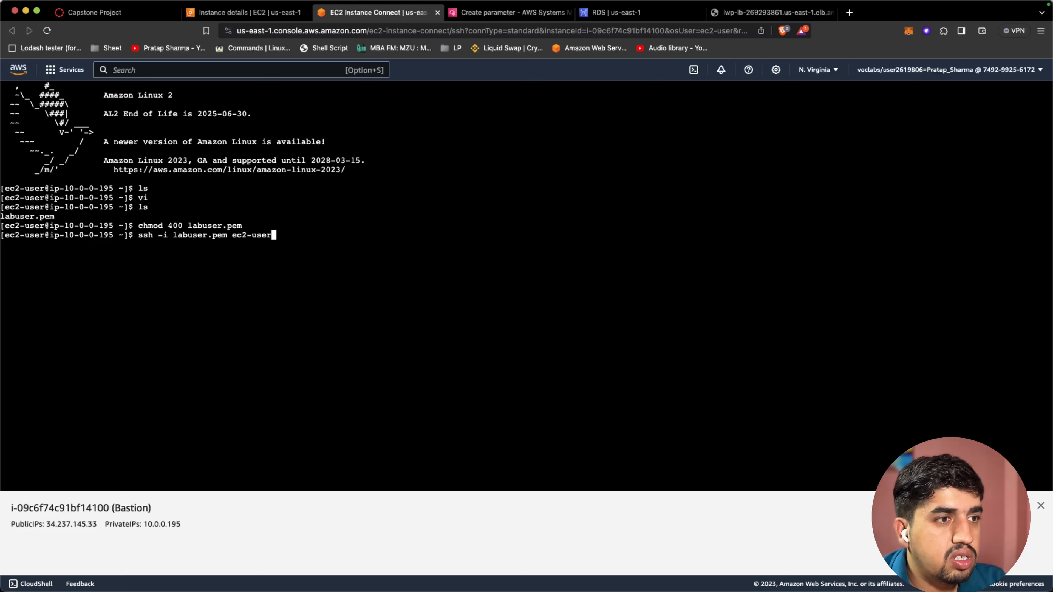
key("super+v")
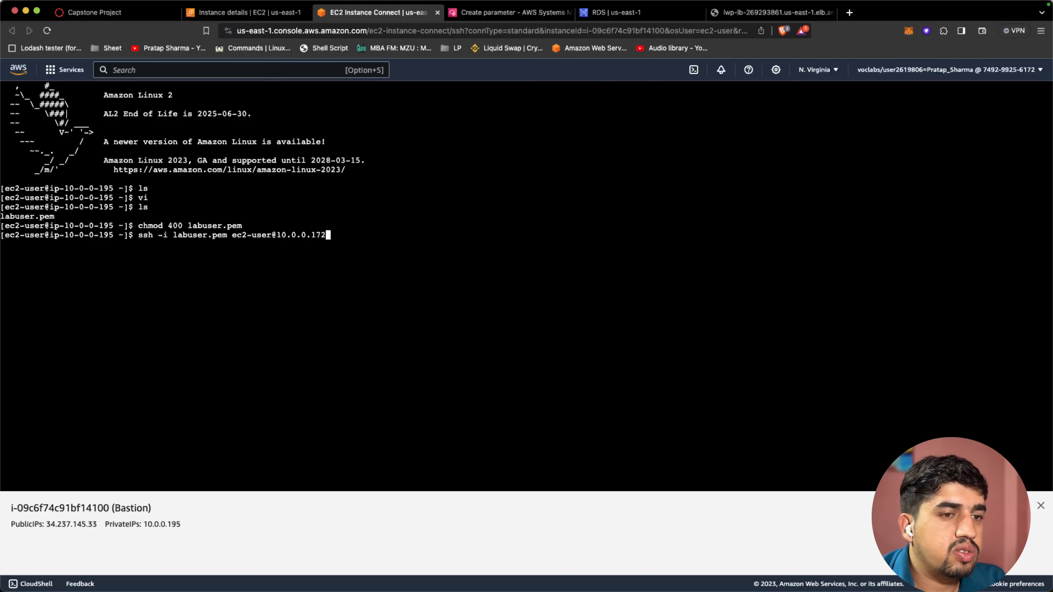
key("Return")
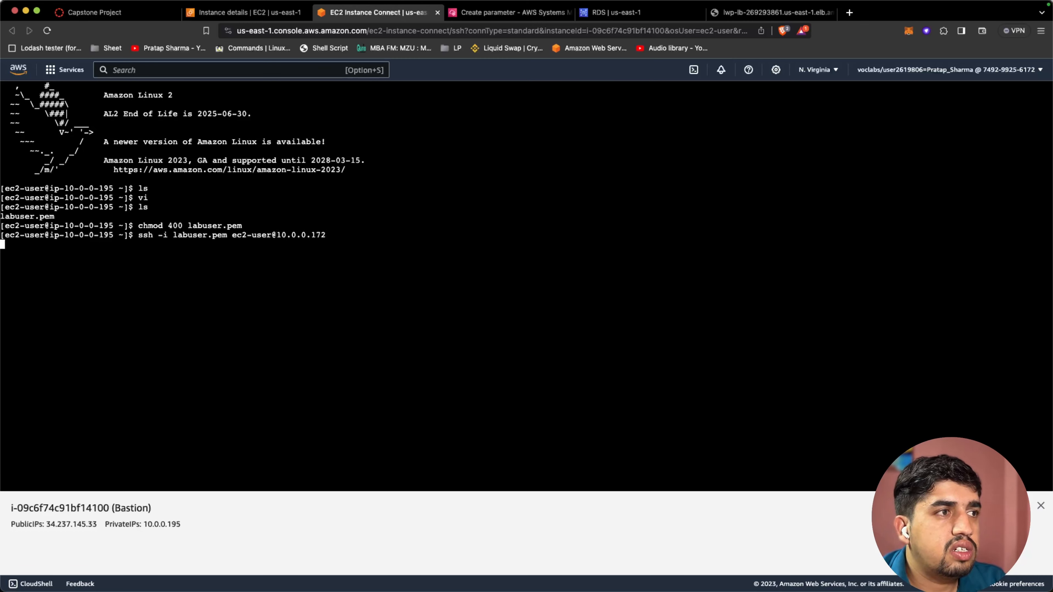
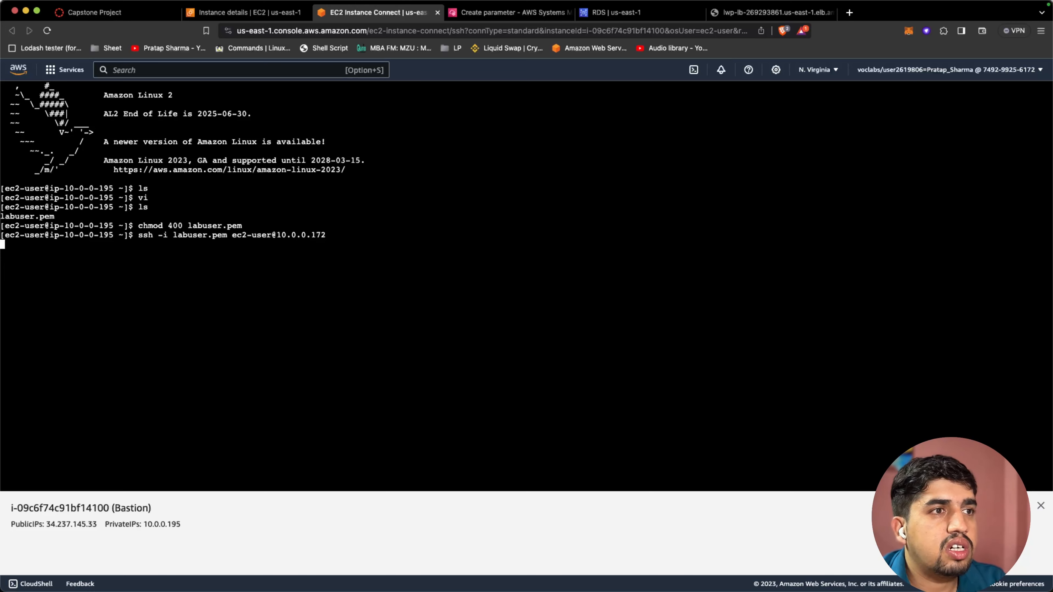
key("ctrl+c")
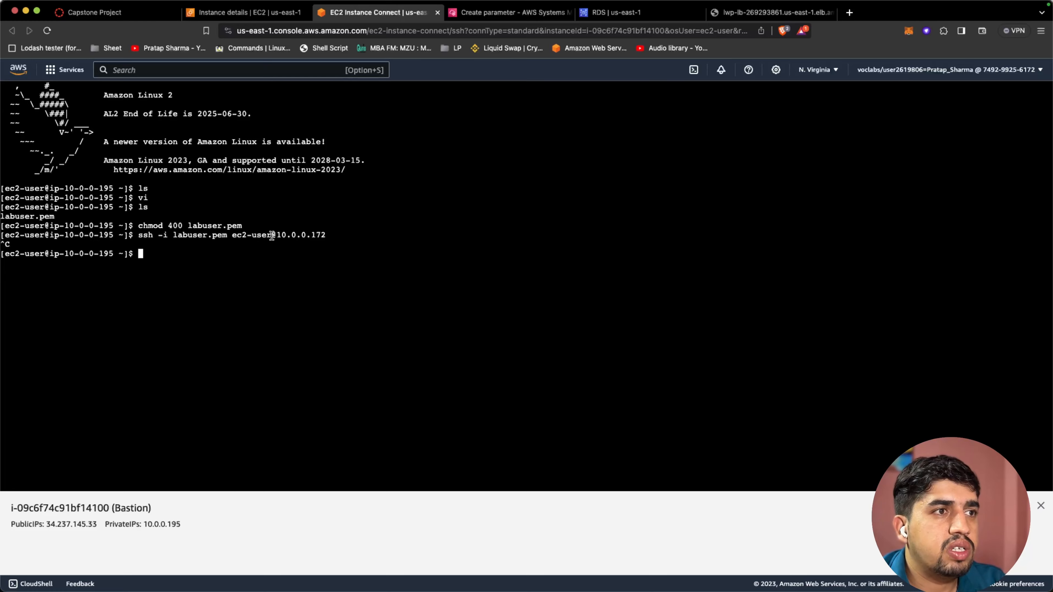
- Open the Inventory-App security group in EC2 and start editing its inbound rules
left_click(250, 13)
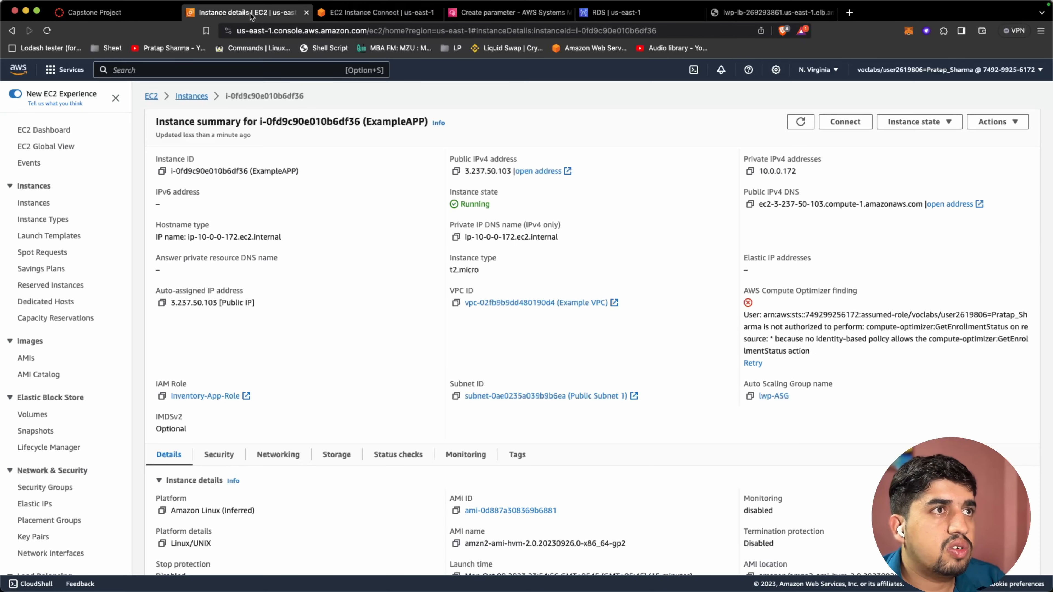
left_click(49, 489)
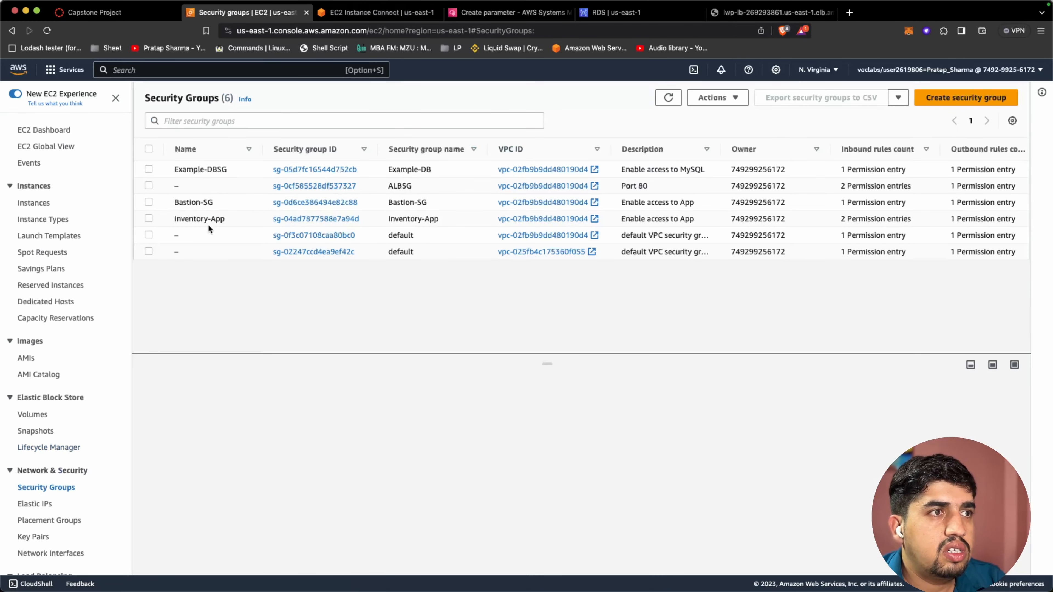
left_click(301, 219)
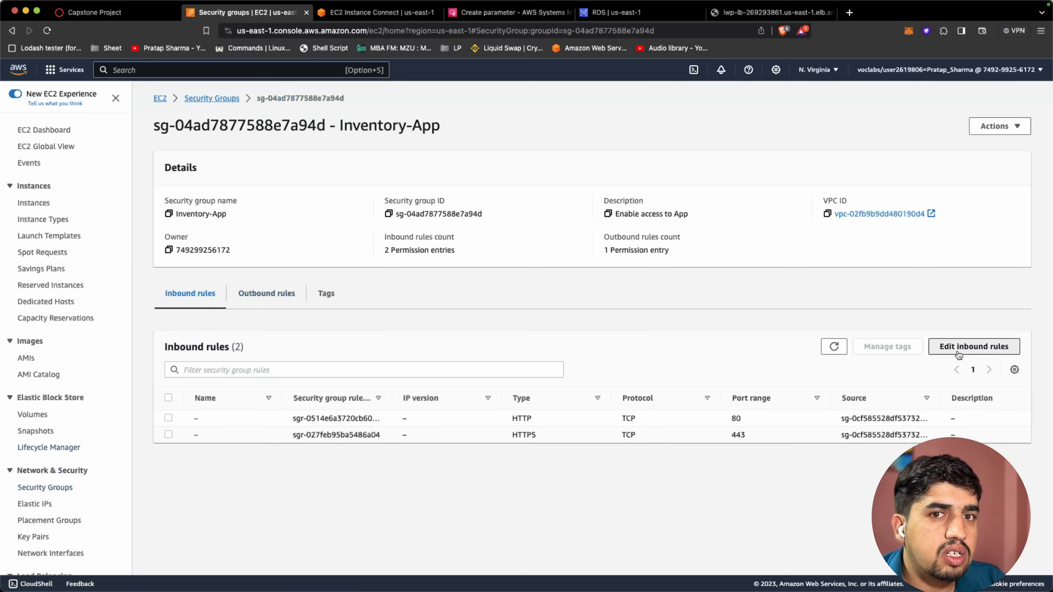
left_click(958, 354)
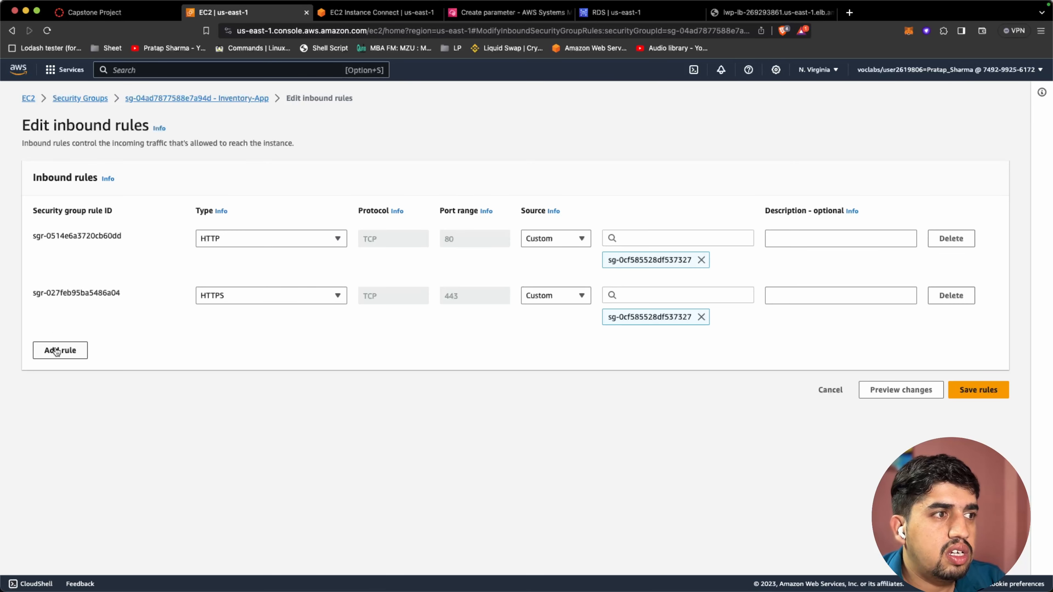
- Add an SSH inbound rule to Inventory-App with the Bastion-SG security group as its custom source, and save the rules
left_click(57, 350)
left_click(270, 347)
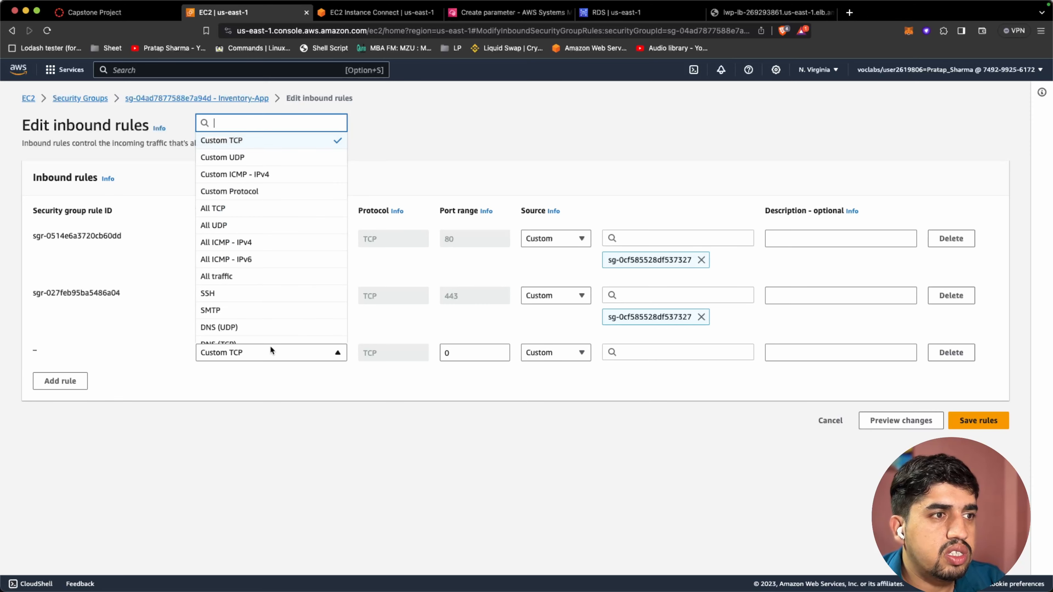
left_click(283, 296)
left_click(565, 352)
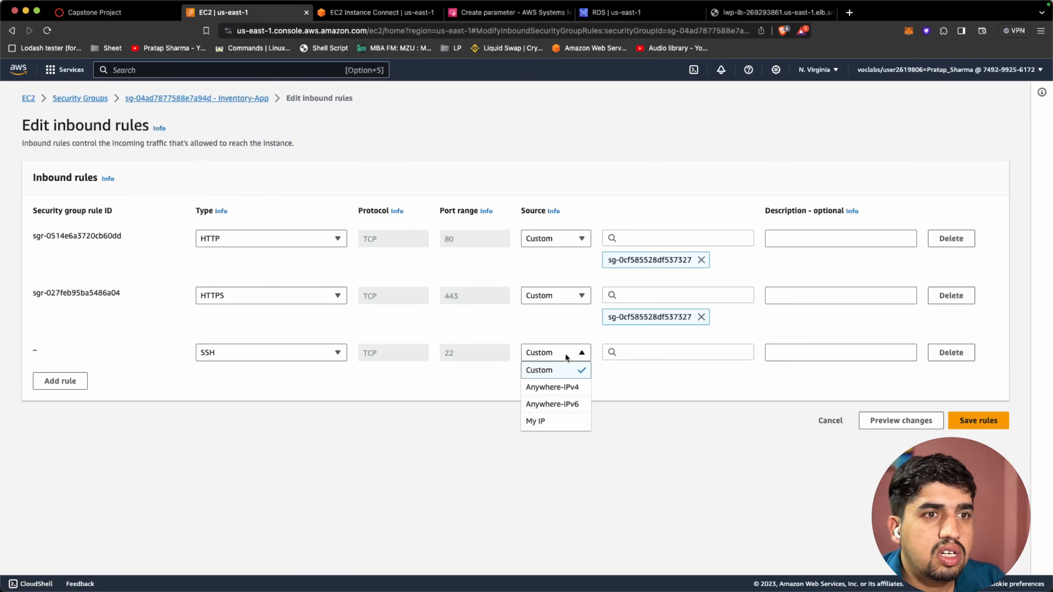
left_click(652, 352)
type("b")
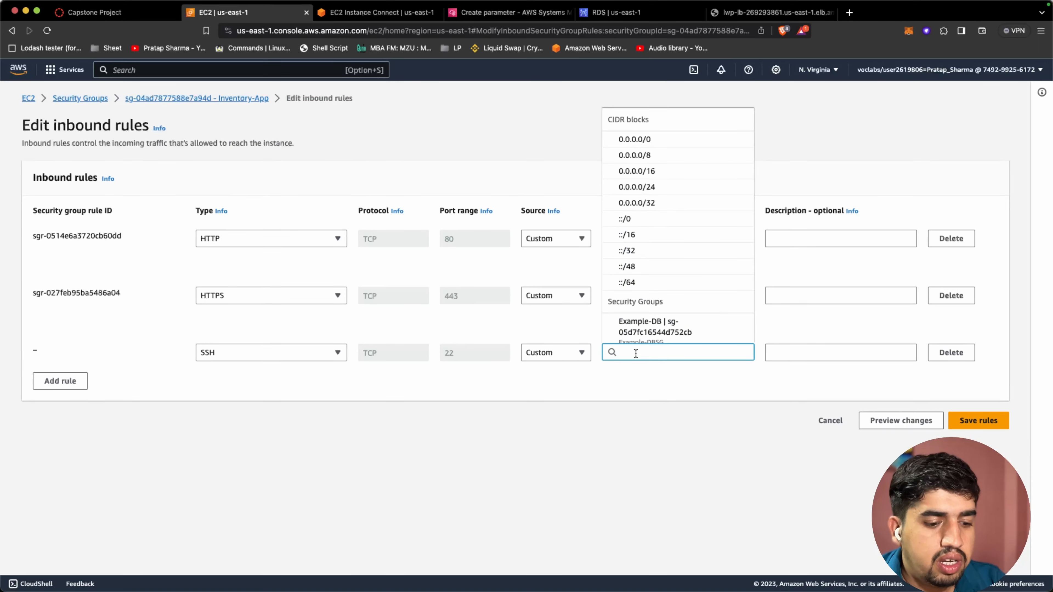
type("as")
left_click(665, 330)
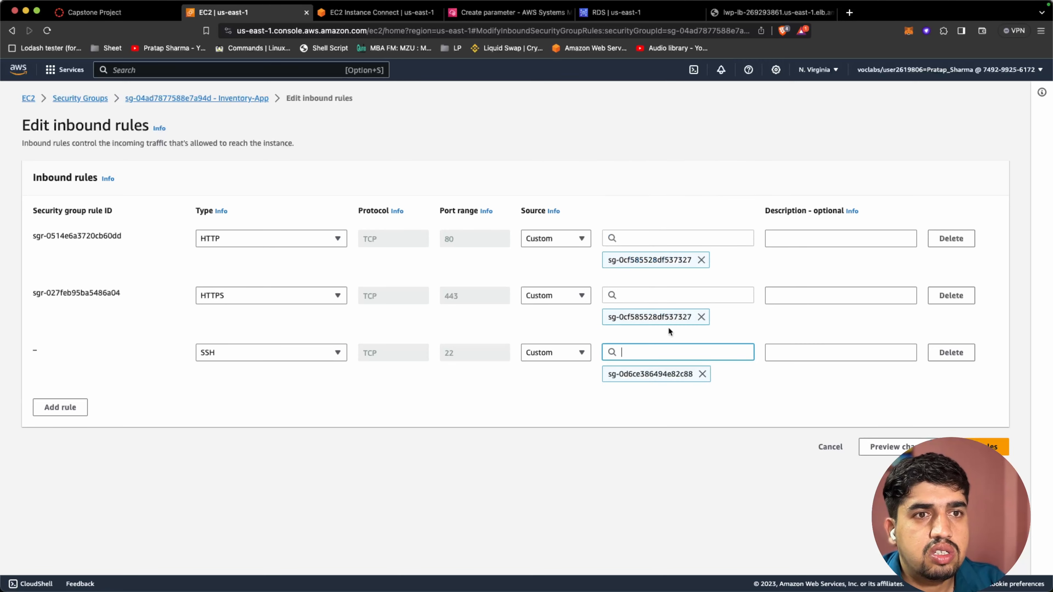
left_click(986, 447)
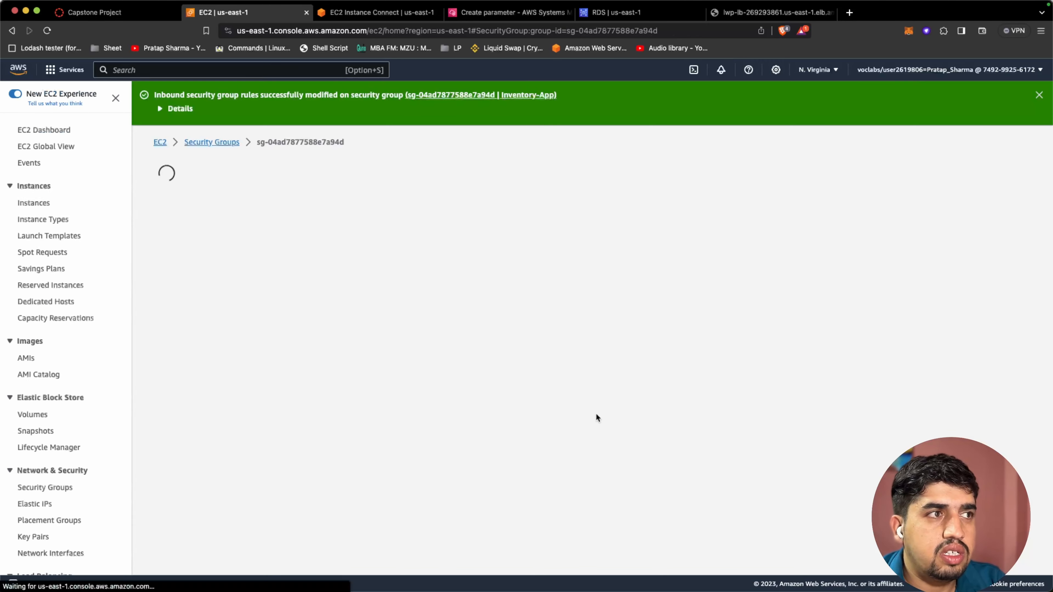
left_click(378, 13)
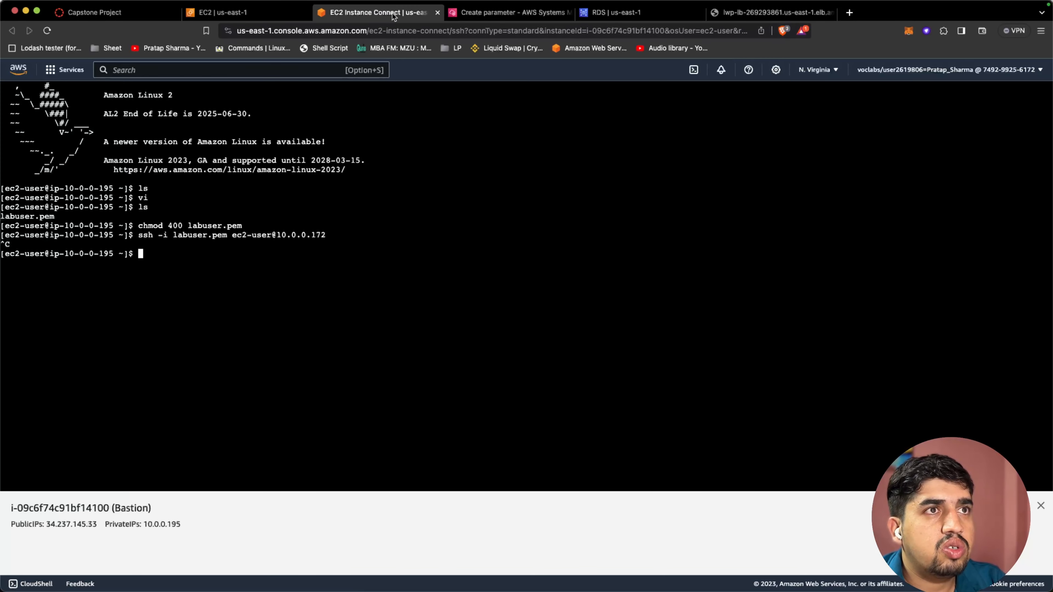
key("Up")
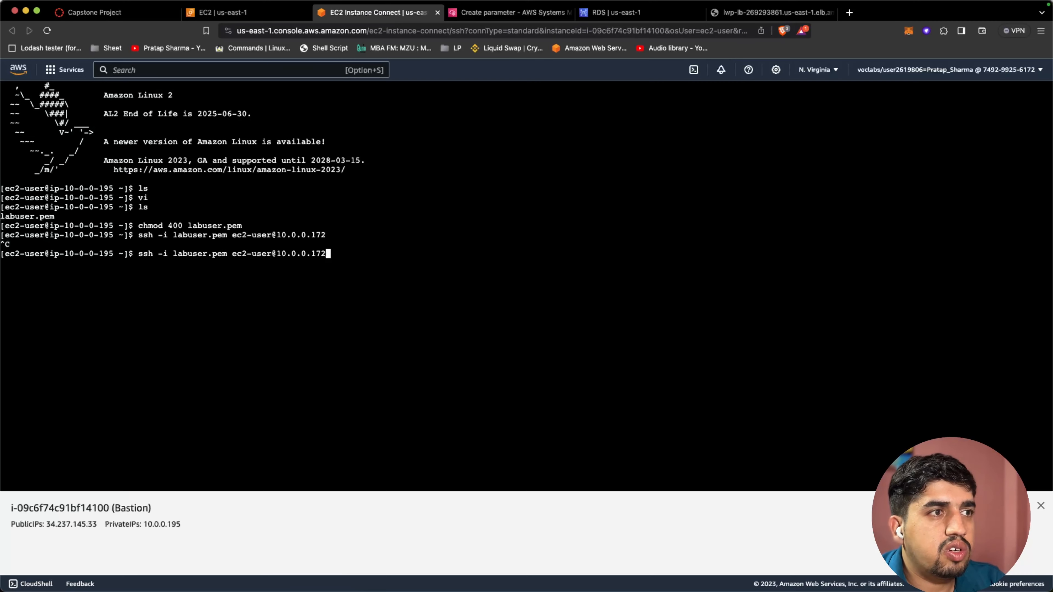
key("Return")
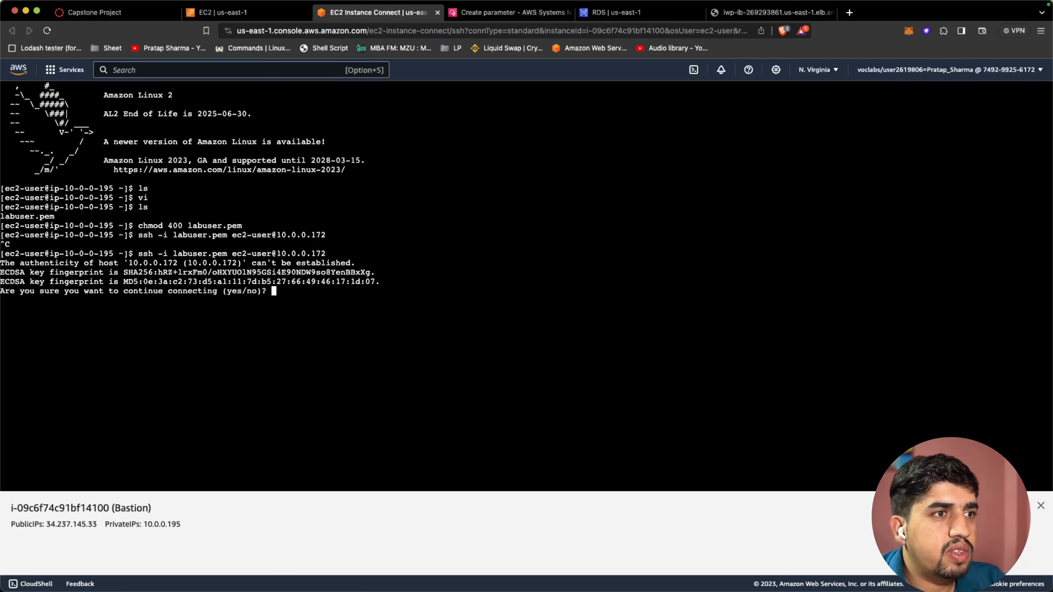
type("yes")
key("Return")
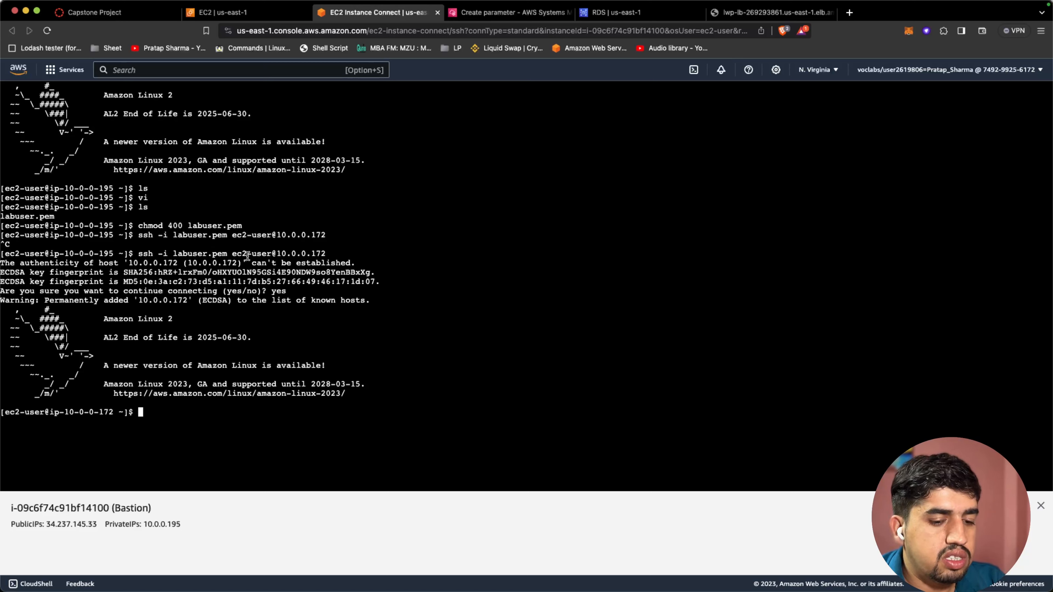
type("ls")
key("Return")
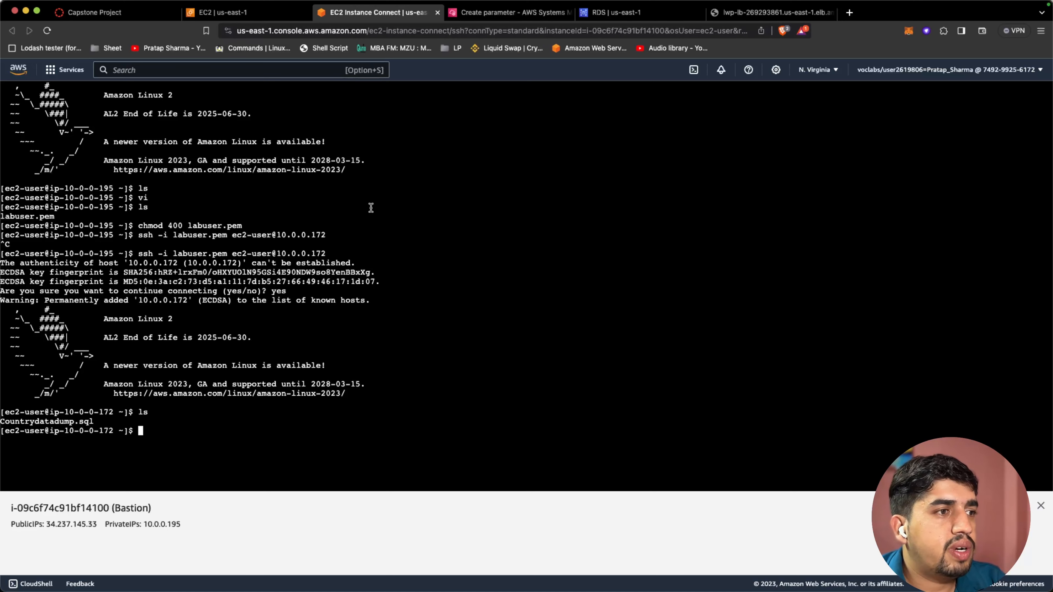
- Copy the lwp database endpoint from RDS and create the /example/endpoint parameter with it as the value
left_click(613, 13)
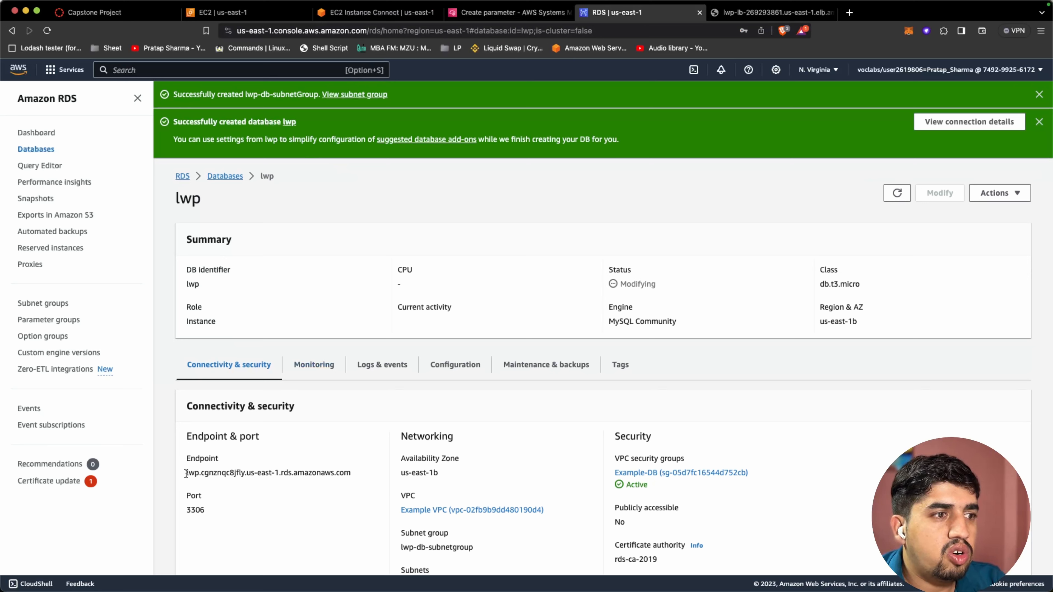
left_click_drag(186, 473, 352, 473)
key("super+c")
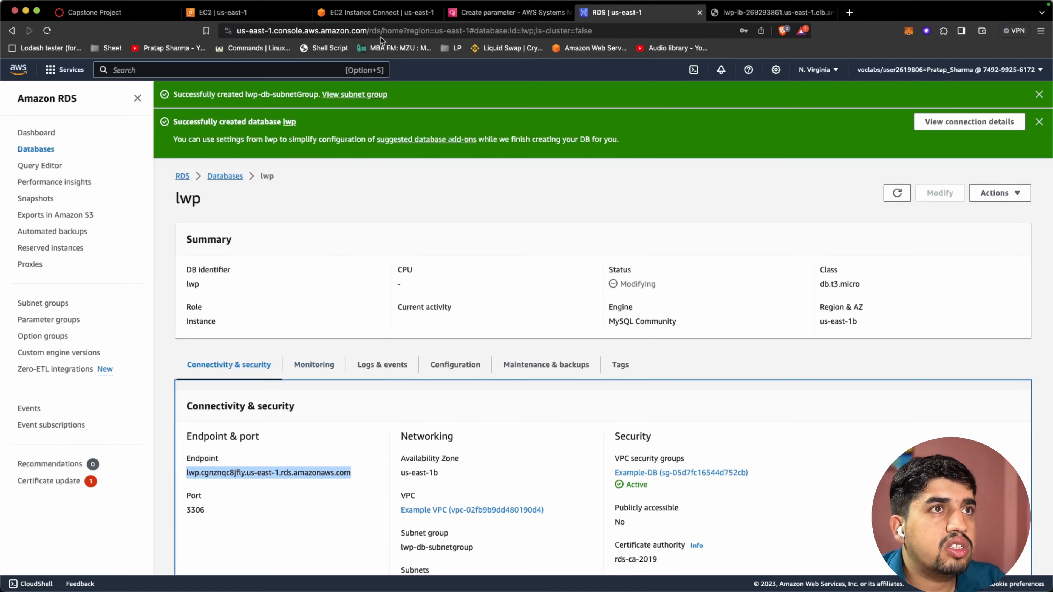
left_click(482, 13)
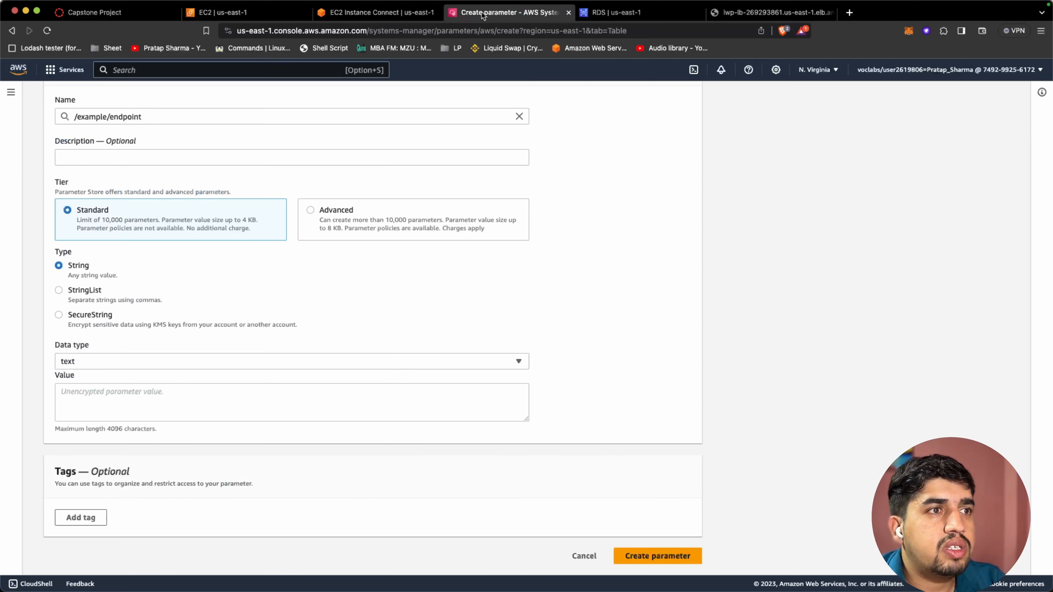
left_click(108, 400)
key("super+v")
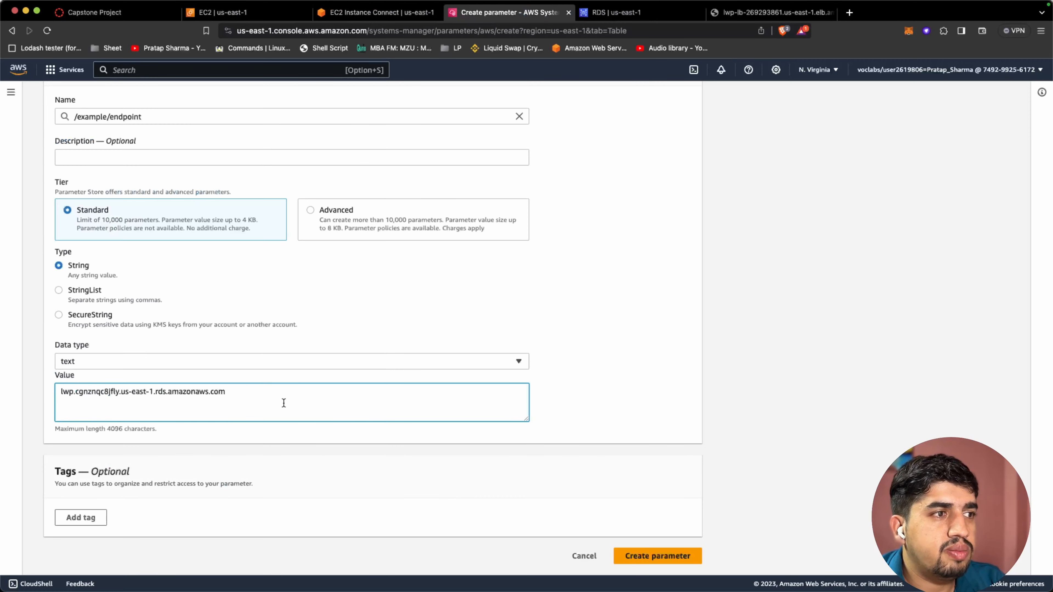
left_click(657, 556)
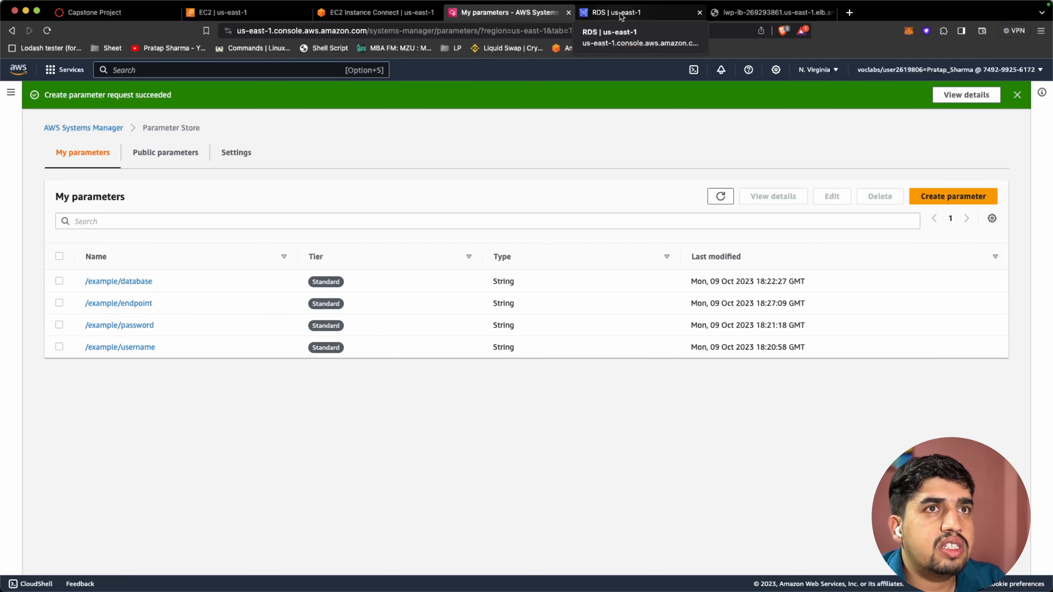
- In the ExampleAPP terminal session, enter mysql -u admin -p --host followed by the endpoint lwp.cgnznqc8jfly.us-east-1.rds.amazonaws.com without running it
left_click(375, 13)
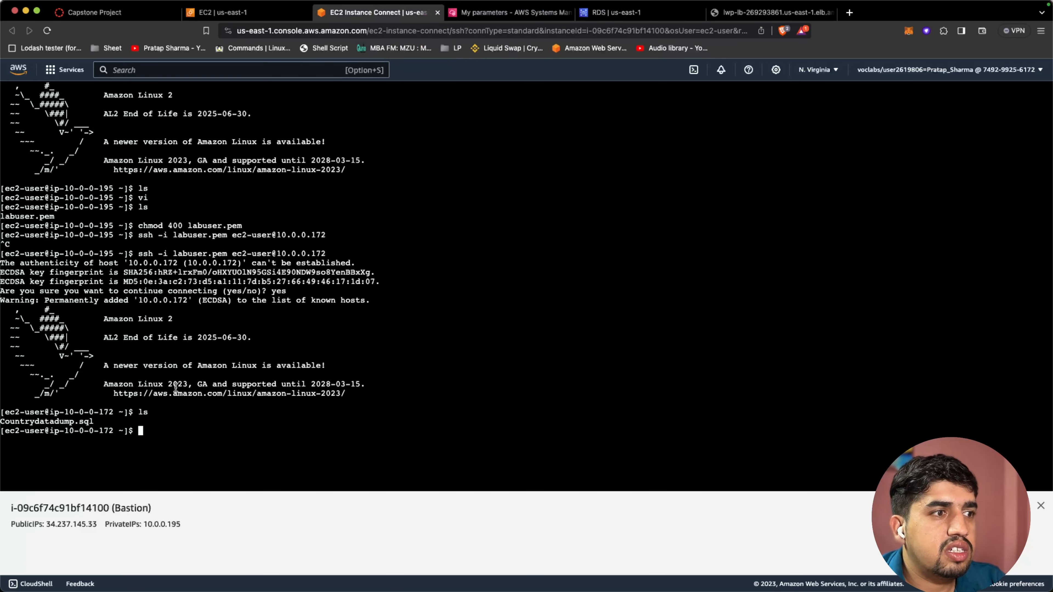
double_click(16, 420)
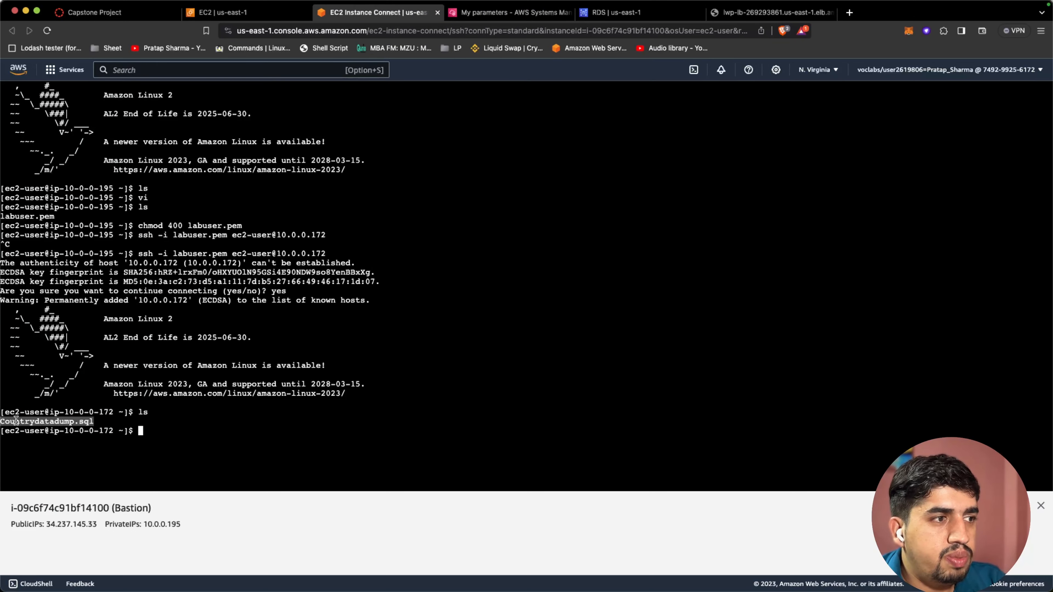
left_click(155, 427)
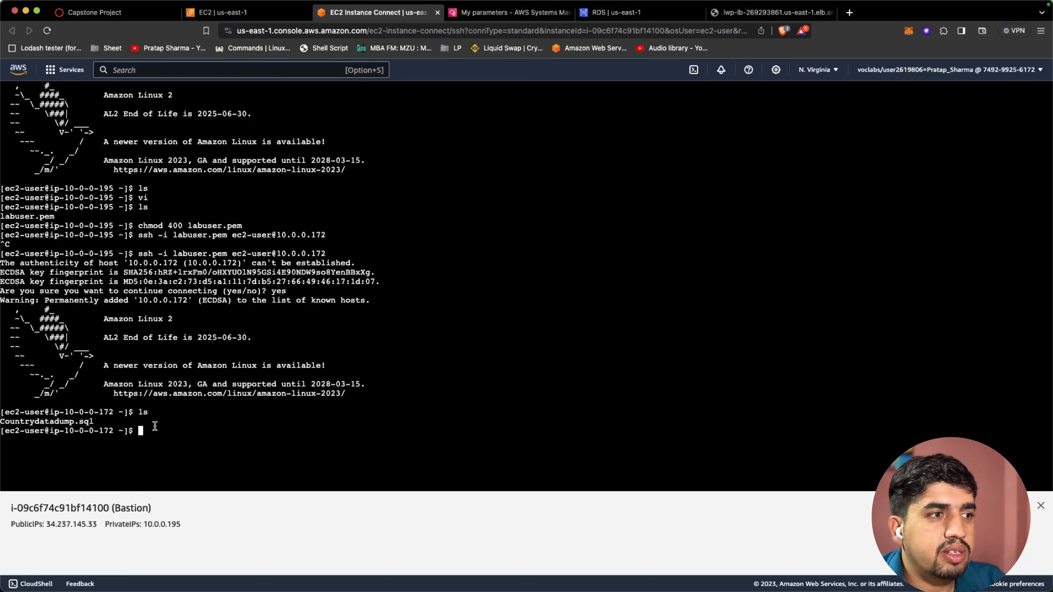
type("mysql ")
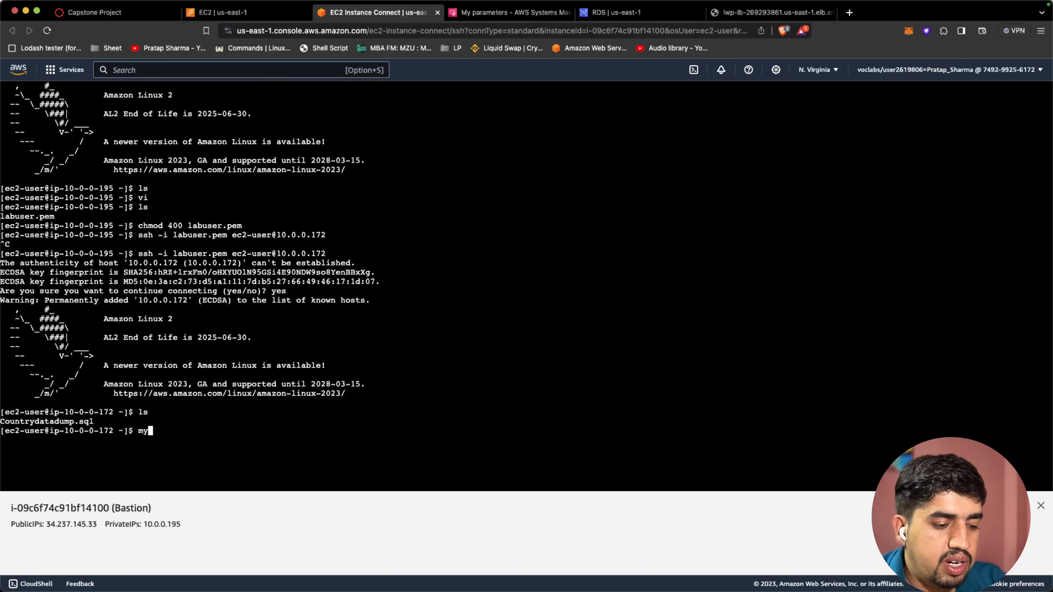
type("-")
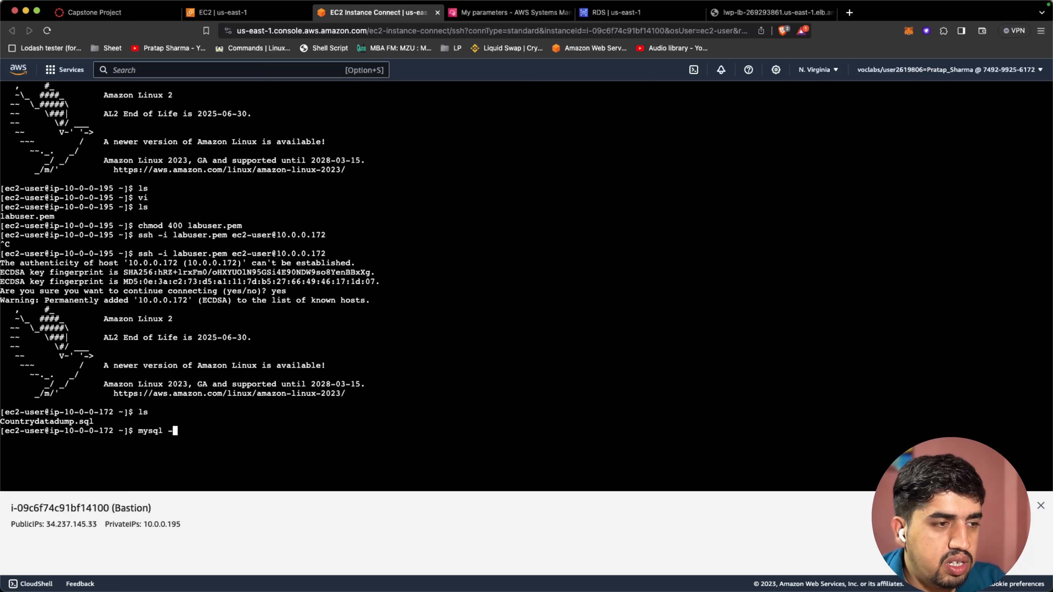
type("u admi")
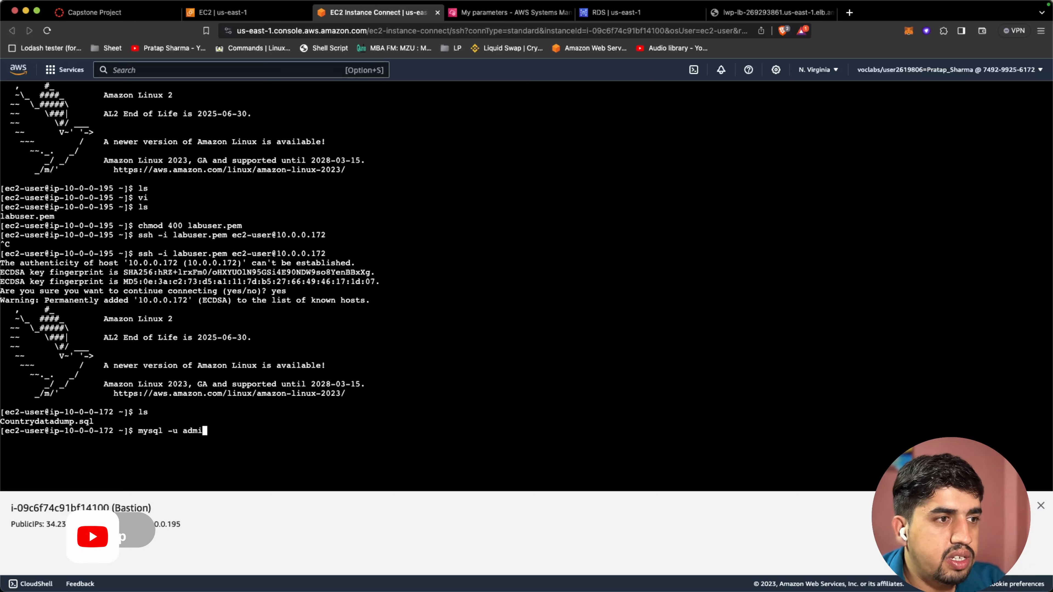
type("n -p ")
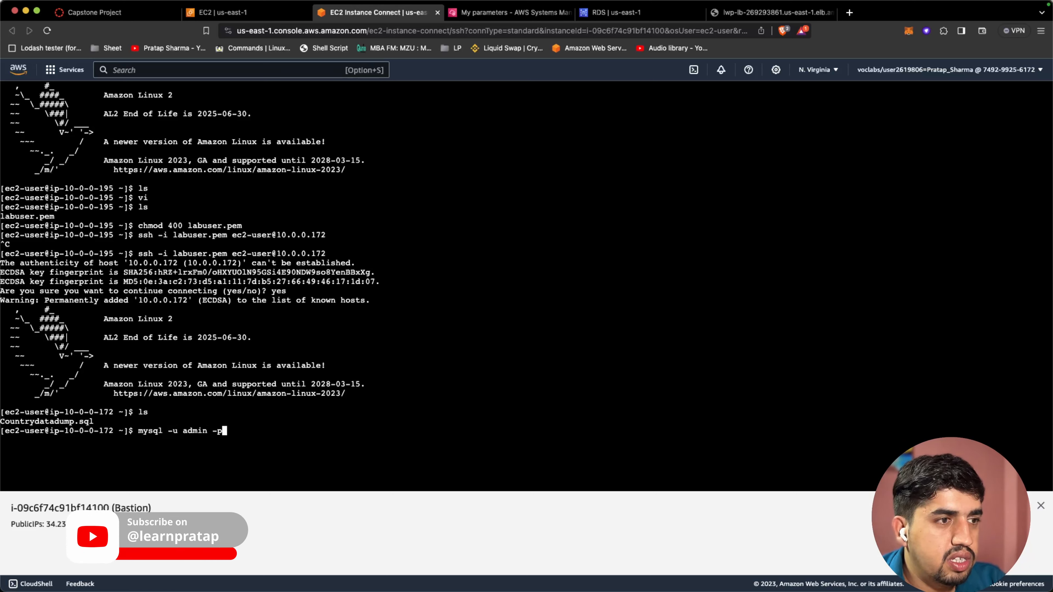
type("--")
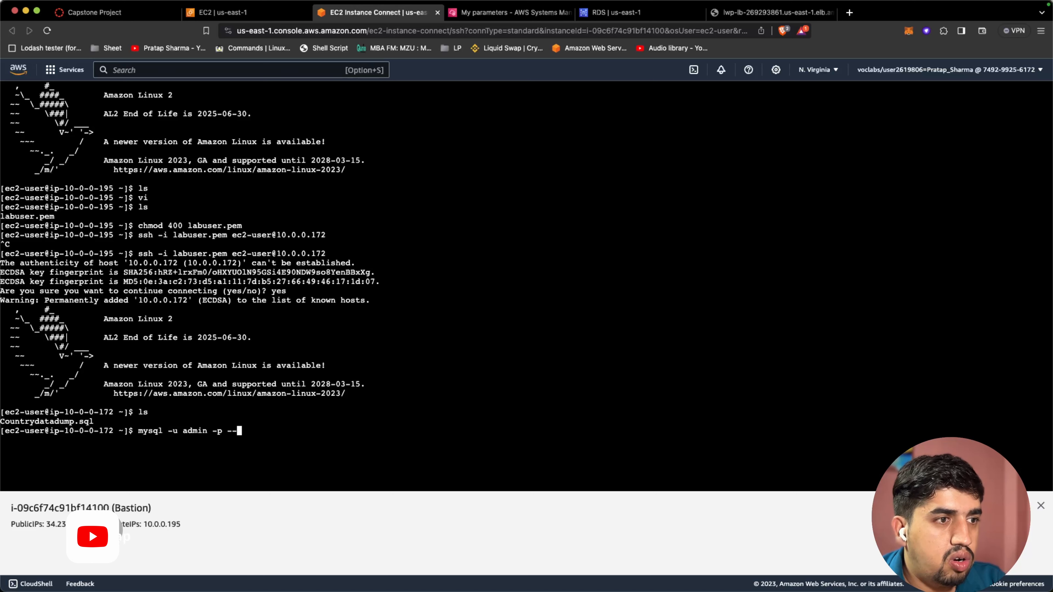
type("host")
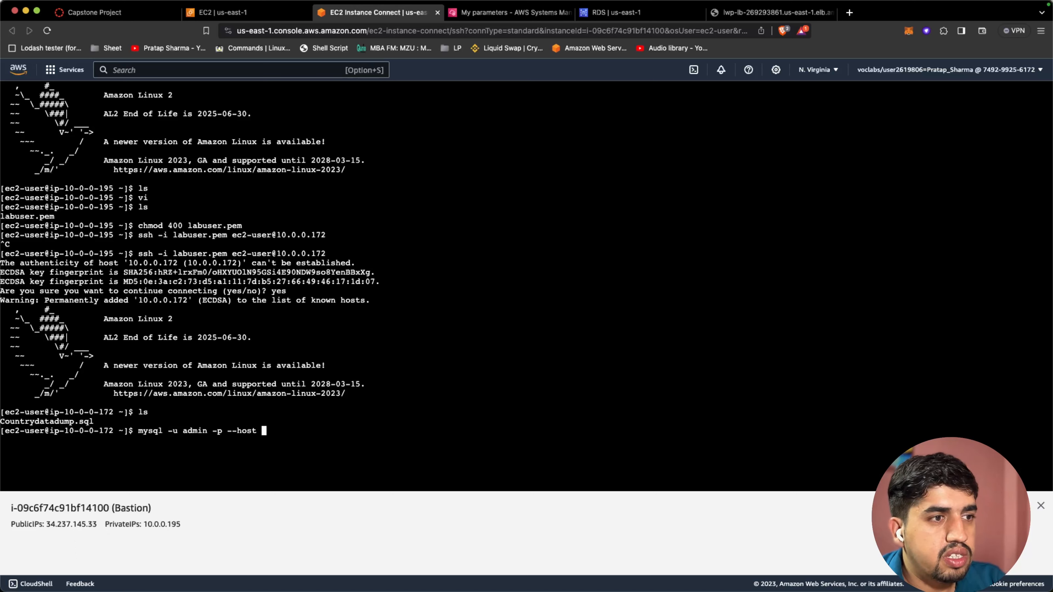
key("super+v")
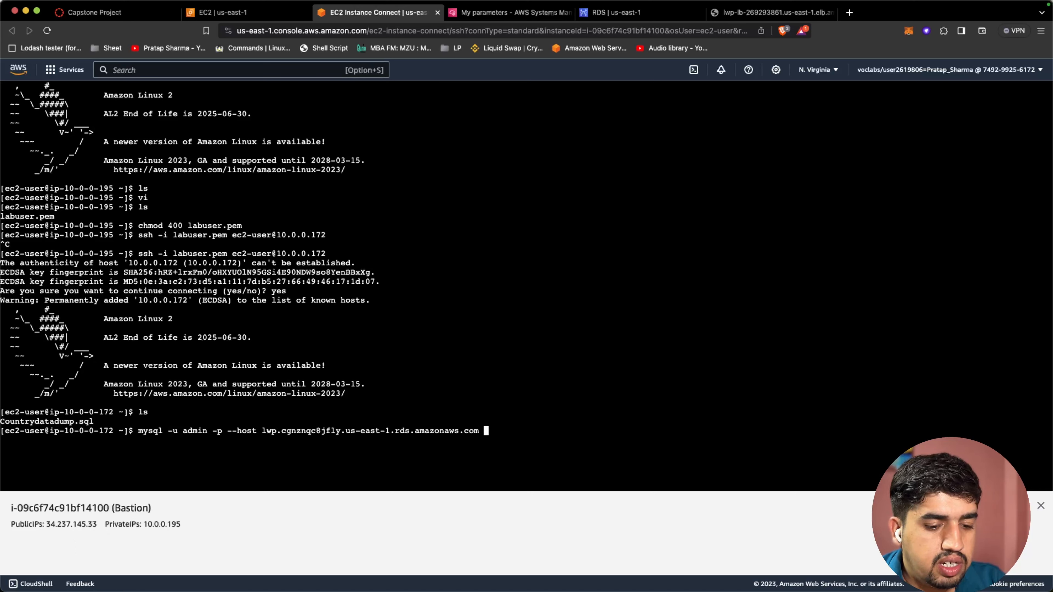
- Complete the mysql command by redirecting Countrydatadump.sql into it as input, and run the import
type("<")
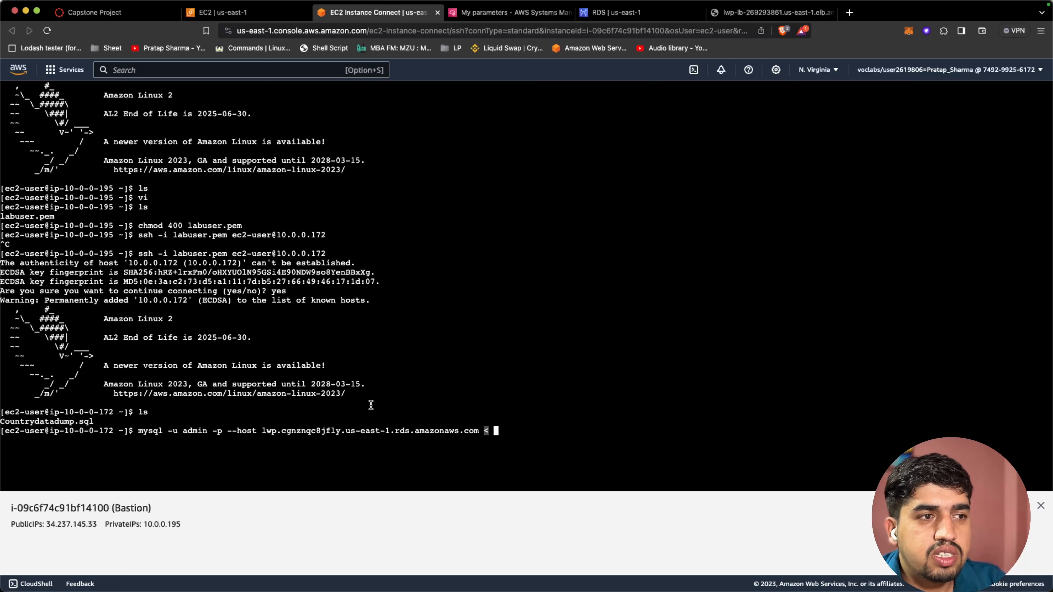
double_click(16, 421)
key("super+c")
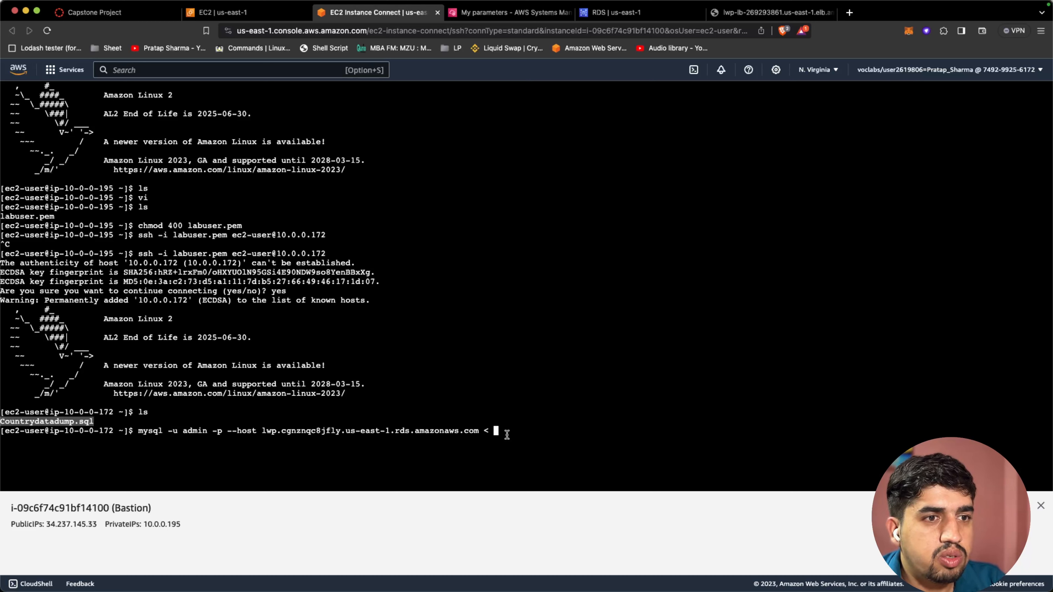
left_click(505, 430)
key("super+v")
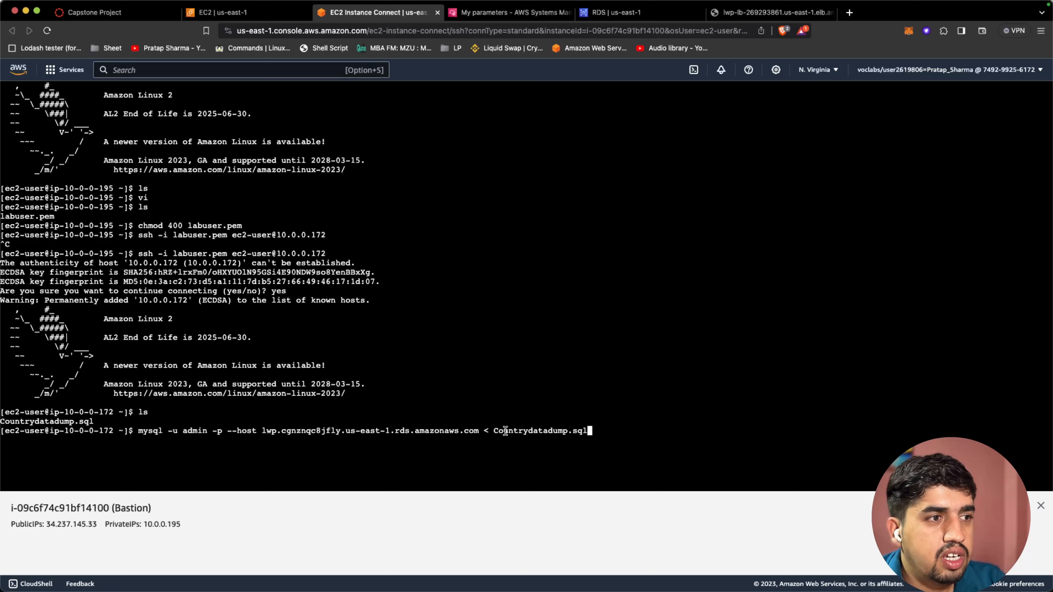
key("Return")
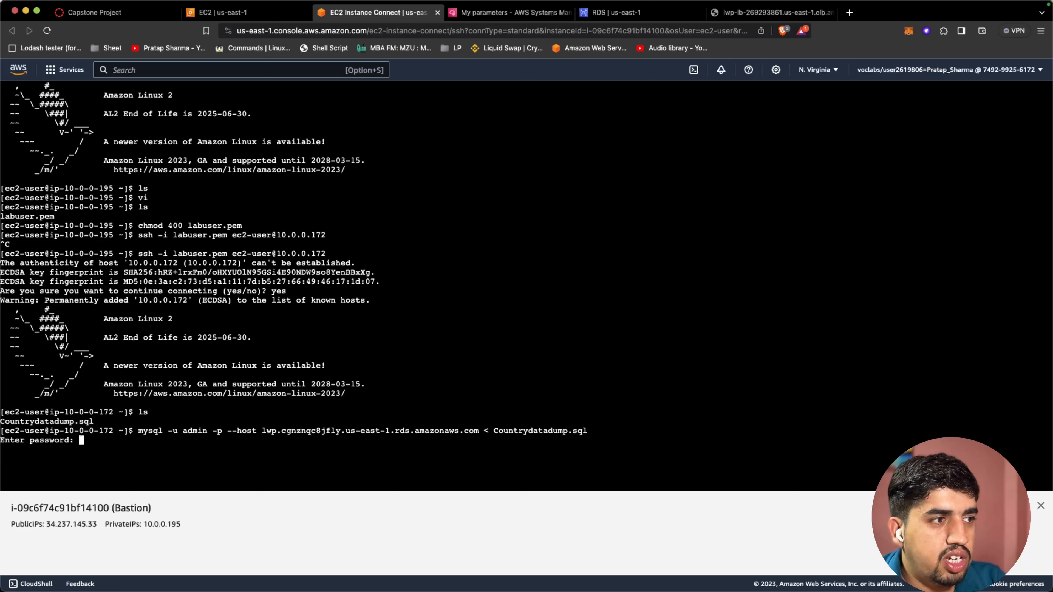
- Enter the admin database password at the mysql prompt to start importing Countrydatadump.sql
key("super+shift+v")
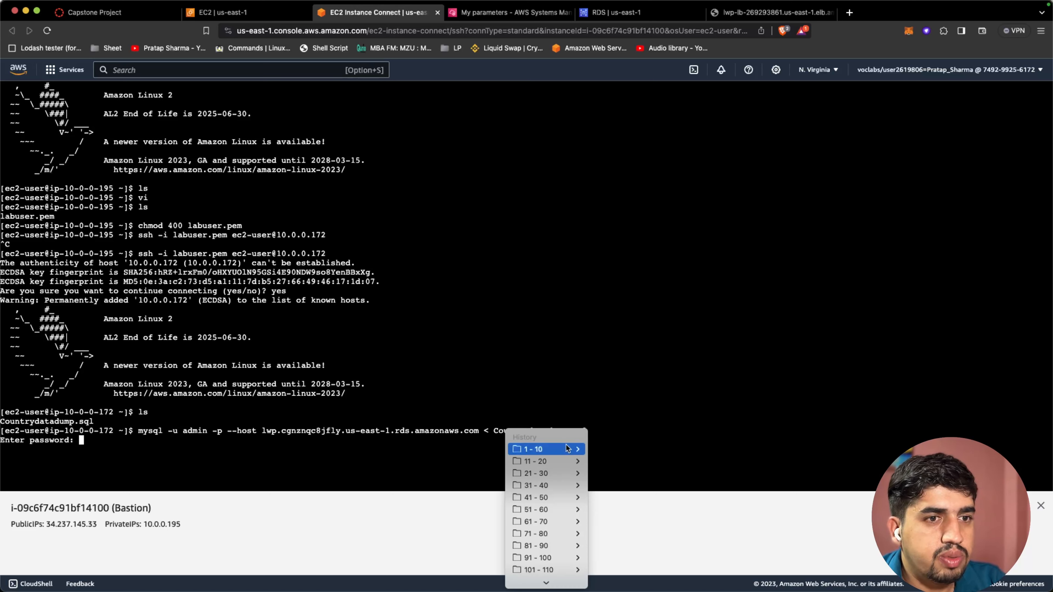
mouse_move(538, 449)
left_click(616, 522)
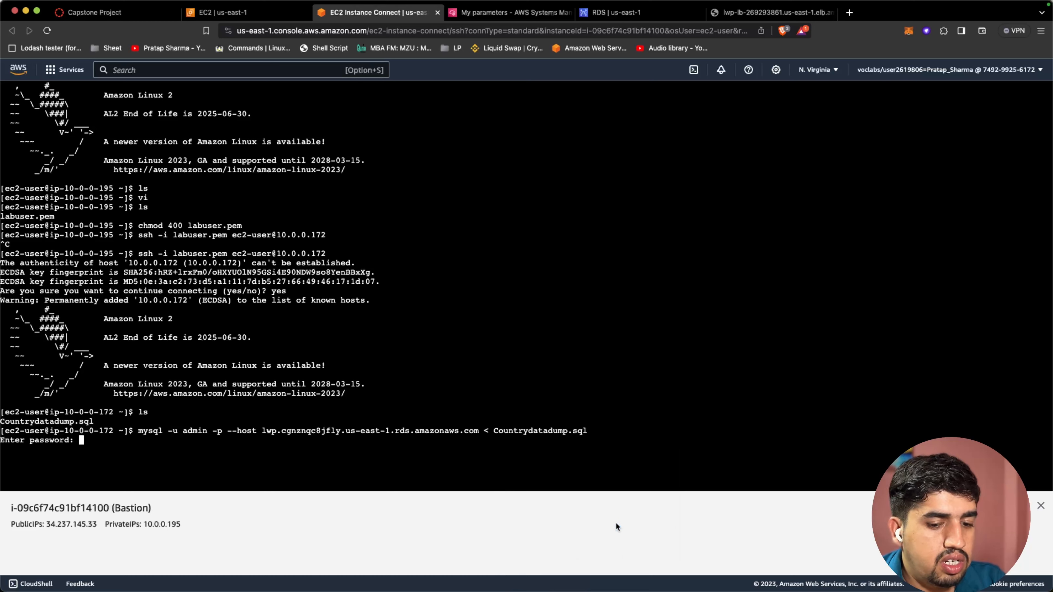
key("Return")
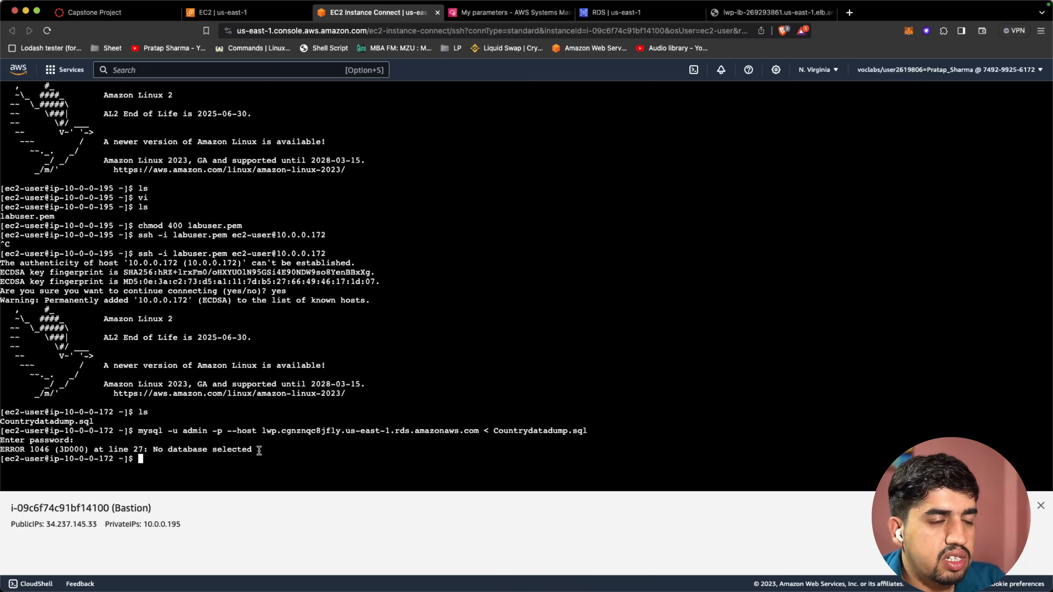
- Try the import again with lwp inserted between --host and the RDS endpoint, supplying the admin database password
key("Up")
key("Left")
key("Left")
key("Left")
key("Left")
key("Left")
key("Left")
key("Left")
key("Left")
key("Left")
key("Left")
key("Left")
key("Left")
key("Left")
key("Left")
key("Left")
key("Left")
key("Left")
key("Left")
key("Left")
key("Left")
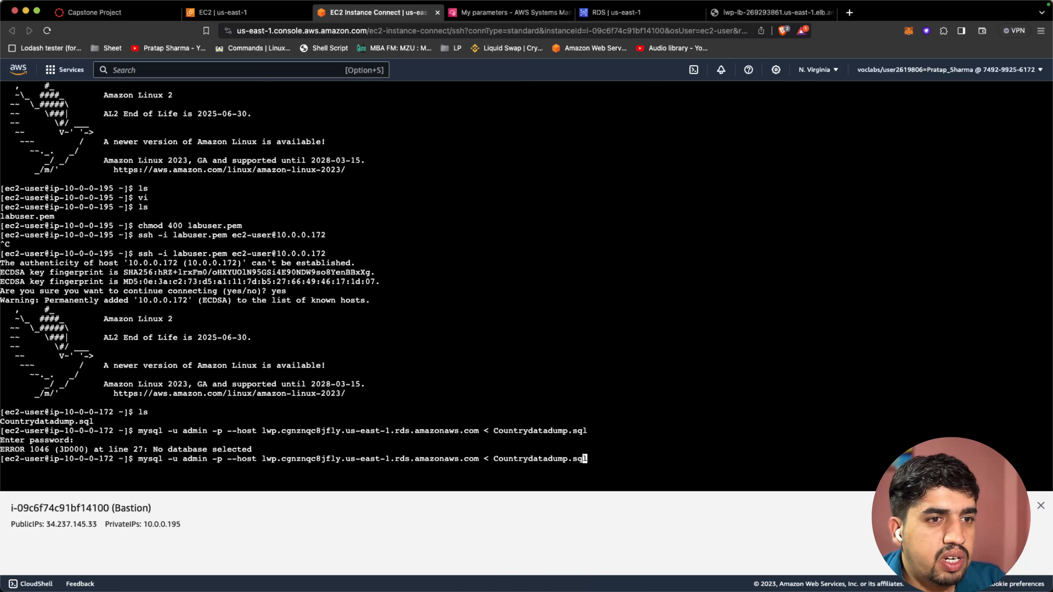
key("Left")
key("Left")
key("Left")
key("Left")
key("Left")
key("Left")
key("Left")
key("Left")
key("Left")
key("Left")
key("Left")
key("Left")
key("Left")
key("Left")
key("Left")
key("Left")
key("Left")
key("Left")
key("Left")
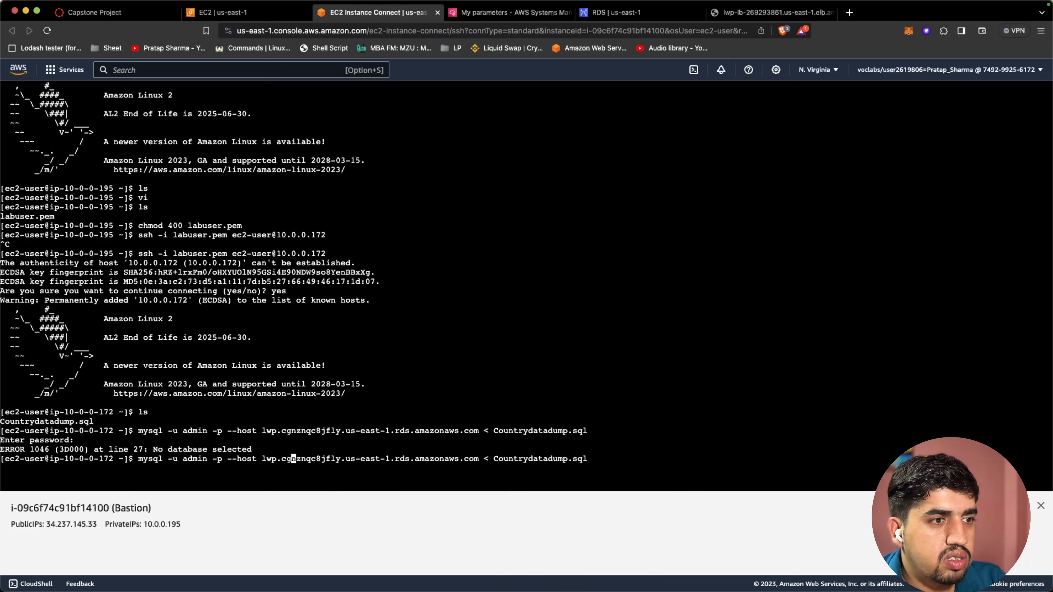
key("Right")
key("Right")
key("Right")
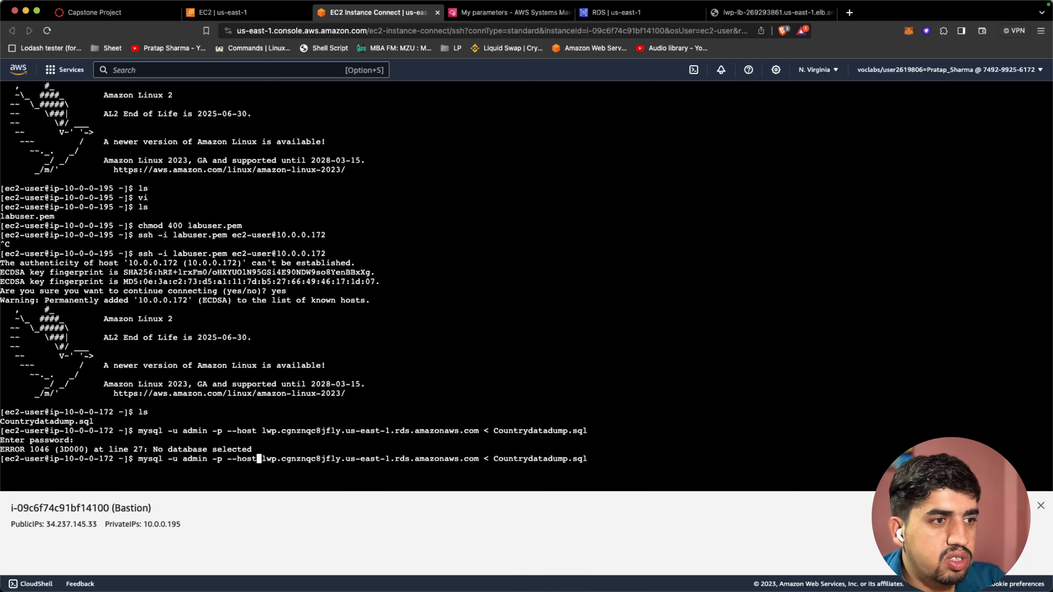
type("lwp")
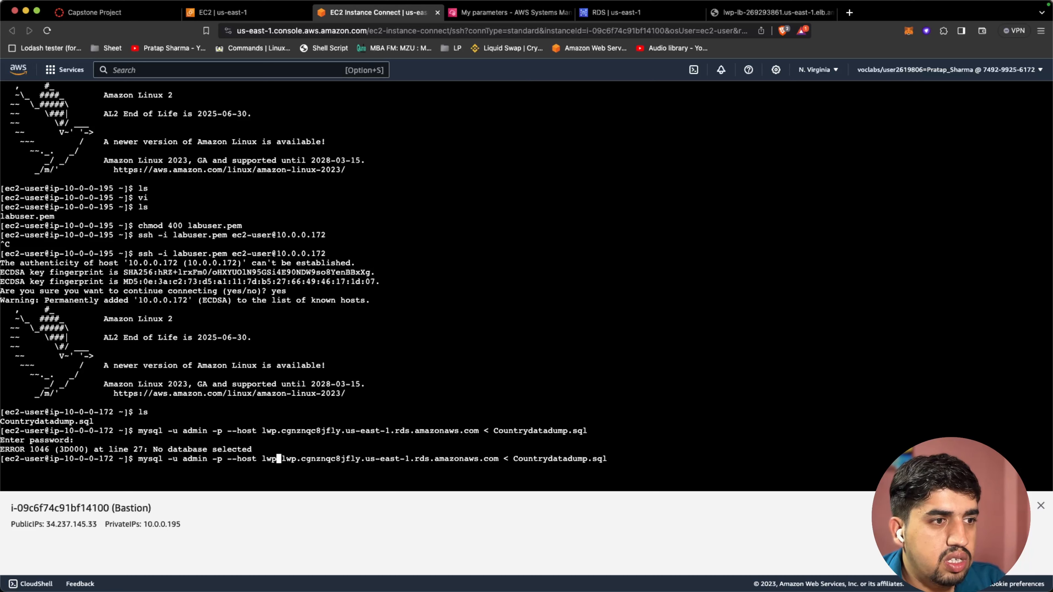
key("Return")
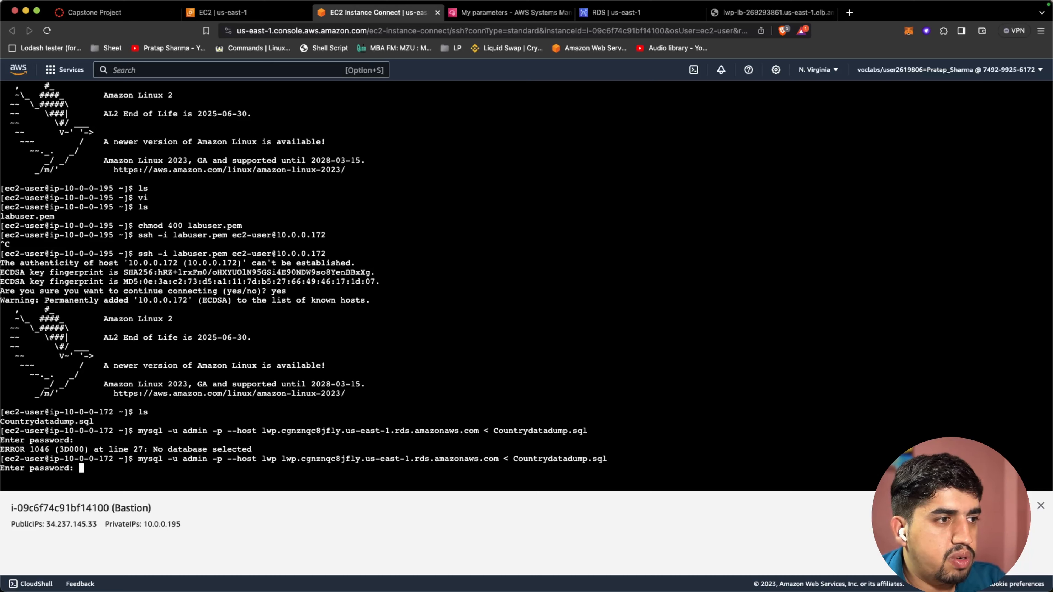
key("Return")
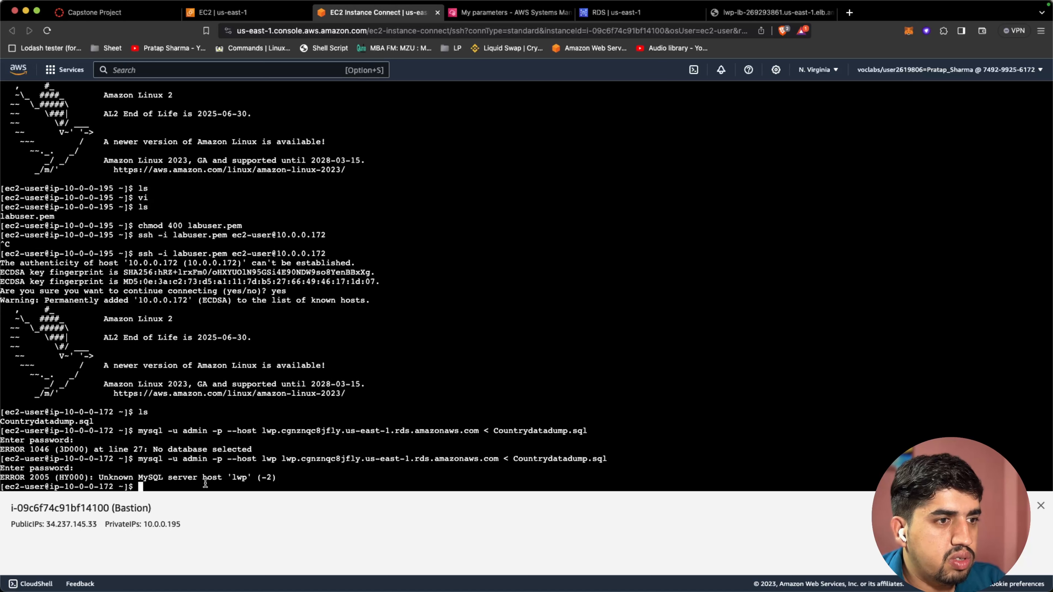
- Recall the last mysql import command and remove the extra lwp in front of the RDS endpoint
key("Up")
key("Left")
key("Left")
key("Left")
key("Left")
key("Left")
key("Left")
key("Left")
key("Left")
key("Left")
key("Left")
key("Left")
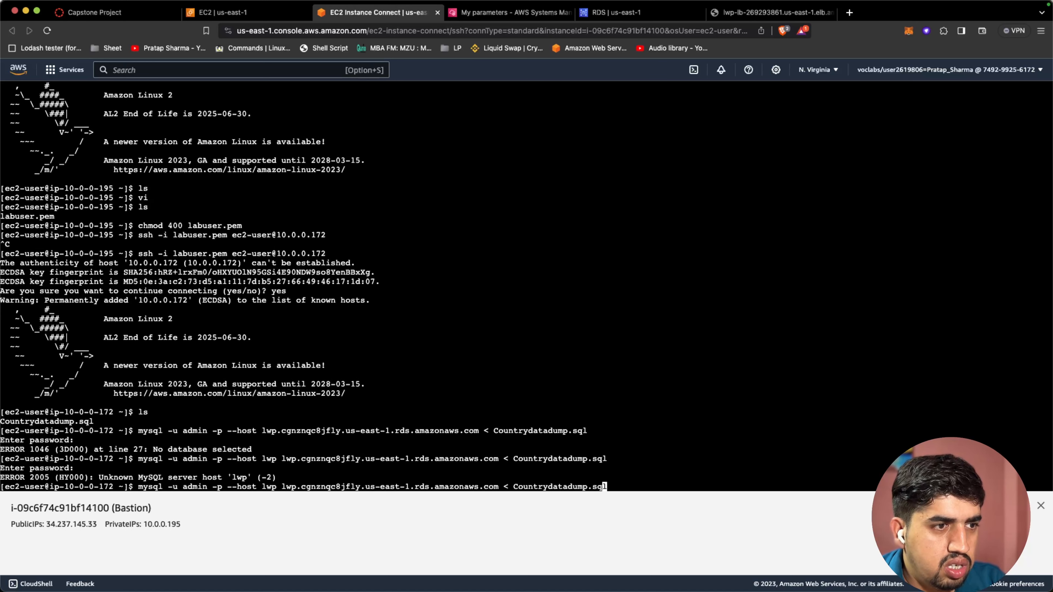
key("Left")
key("Left")
key("Left")
key("Left")
key("Left")
key("Left")
key("Left")
key("Left")
key("Left")
key("Left")
key("Left")
key("Left")
key("Left")
key("Left")
key("Left")
key("Left")
key("Left")
key("Left")
key("Left")
key("Left")
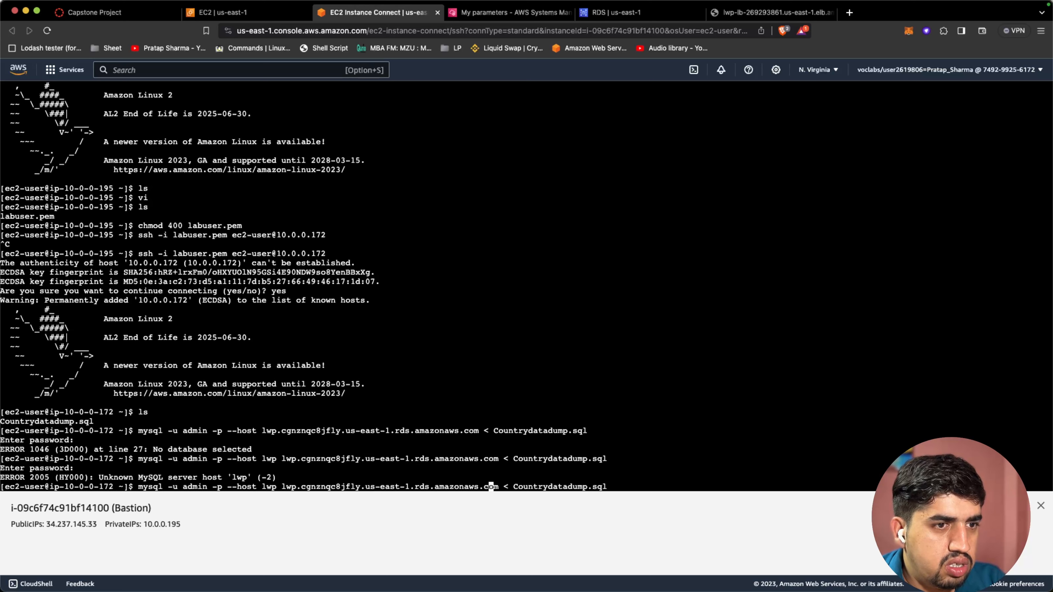
key("Delete")
key("Delete")
key("Delete")
key("Delete")
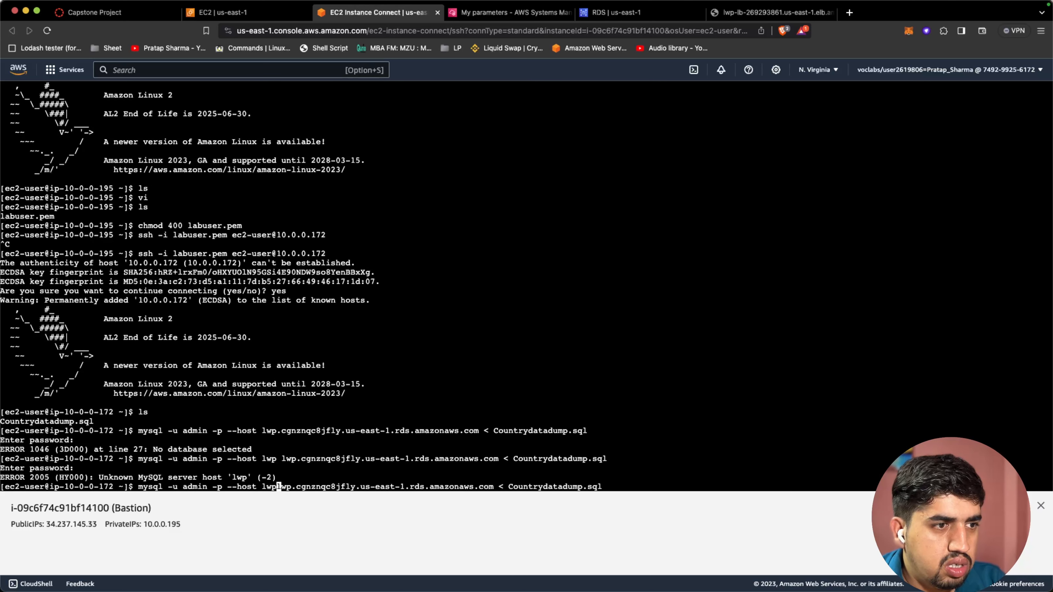
- Add lwp as the database name after the endpoint, run the Countrydatadump.sql import, and enter the admin database password
key("Right")
key("Right")
key("Right")
key("Right")
key("Right")
key("Right")
key("Right")
key("Right")
key("Right")
key("Right")
key("Right")
key("Right")
key("Right")
key("Right")
key("Right")
key("Right")
key("Right")
key("Right")
key("Right")
key("Right")
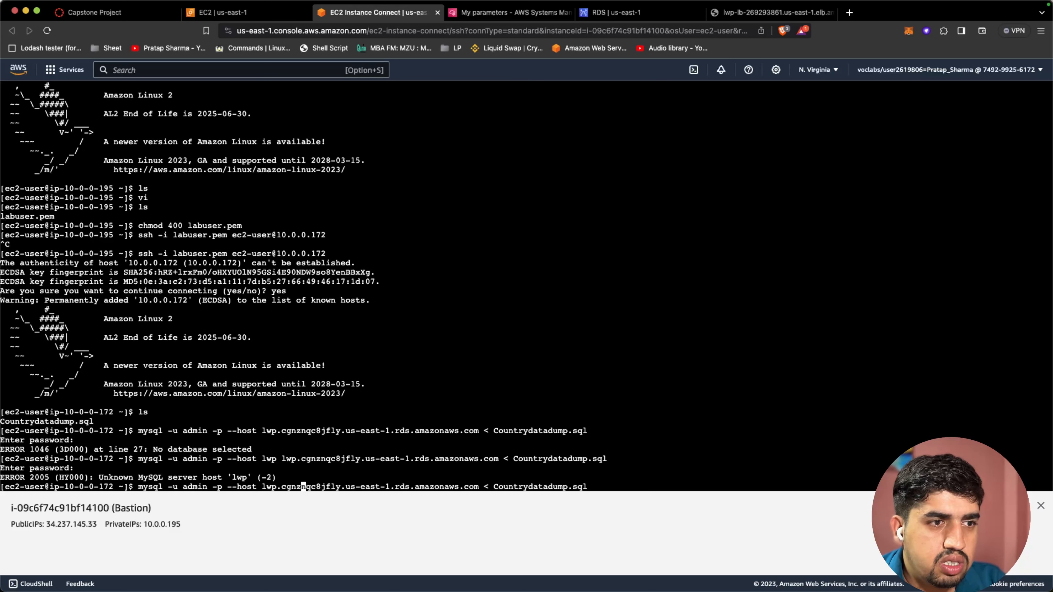
key("Right")
key("Right")
key("Right")
key("Right")
key("Right")
key("Right")
key("Right")
key("Right")
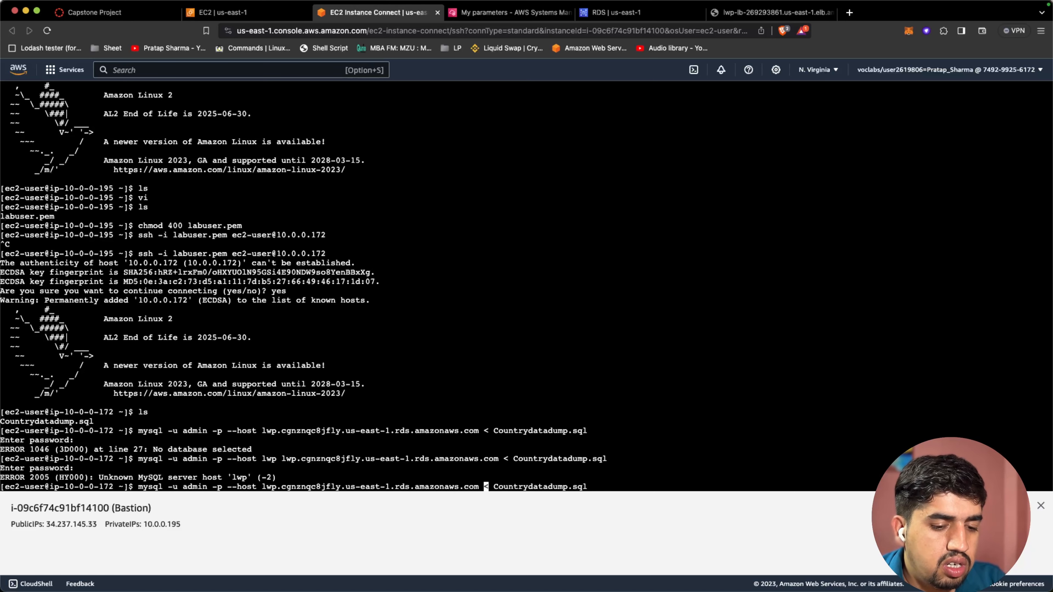
type("lwp")
key("Return")
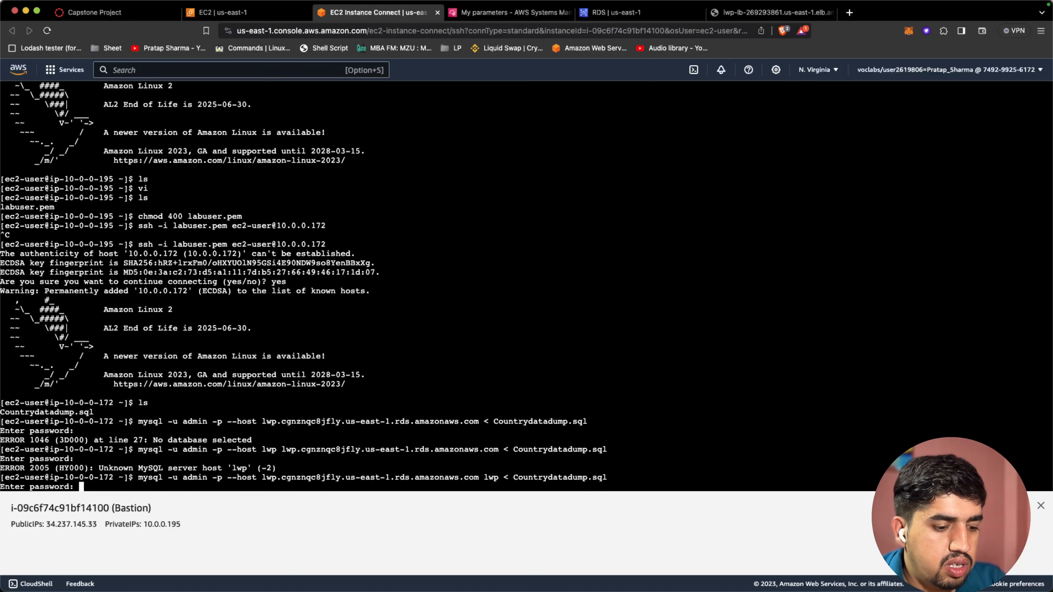
key("Return")
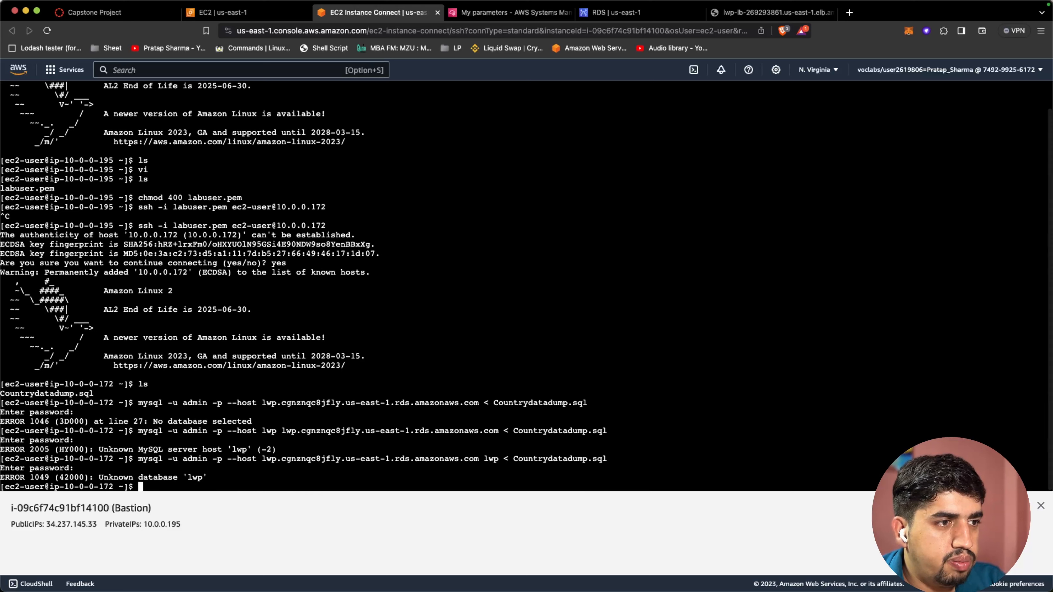
- Change the database name in the import command to lwpdb, rerun it, and enter the admin database password
key("Up")
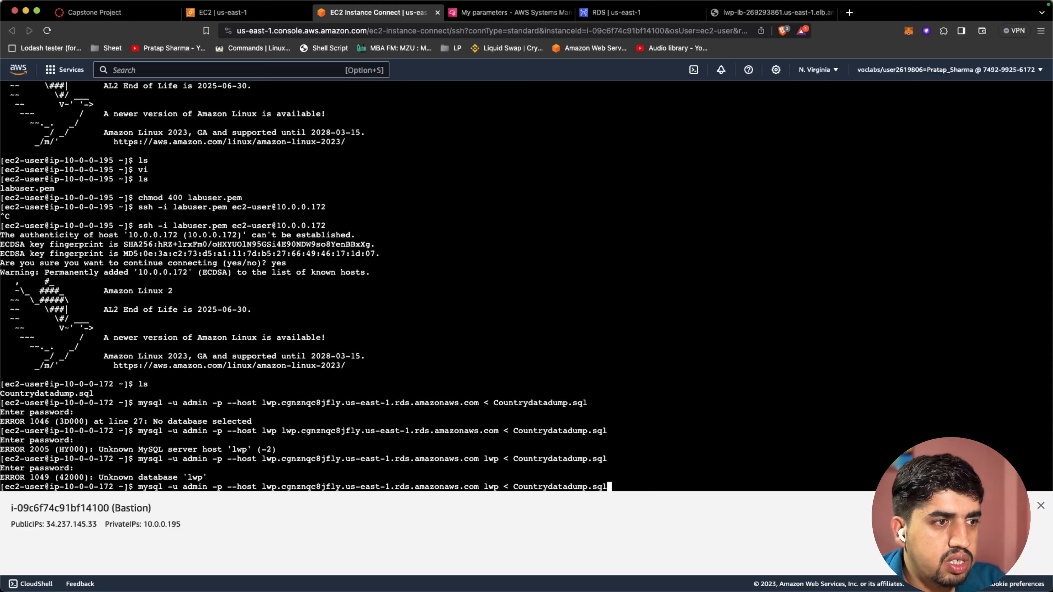
key("Left")
key("Left")
key("Left")
key("Left")
key("Left")
key("Left")
key("Left")
key("Left")
key("Left")
key("Left")
key("Left")
key("Left")
key("Left")
key("Left")
key("Left")
key("Left")
key("Left")
key("Left")
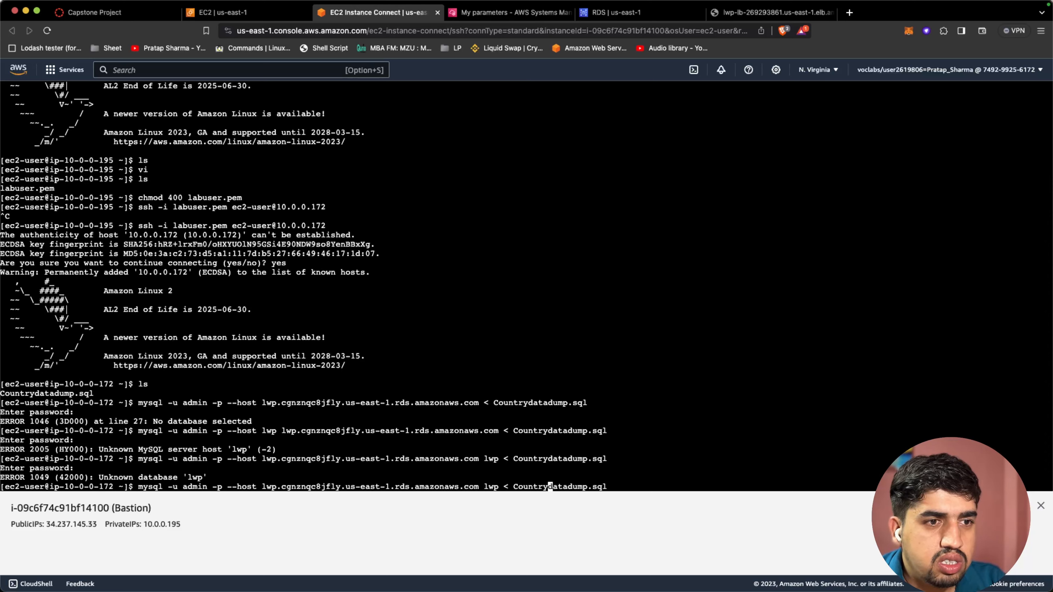
key("Left")
key("Left")
key("Left")
key("Left")
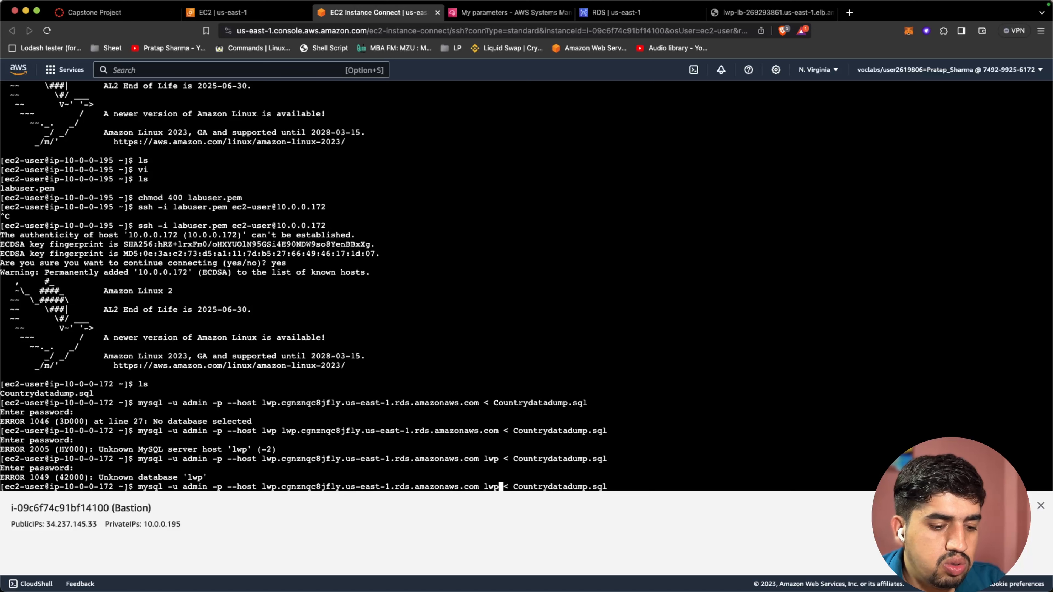
type("db")
key("Return")
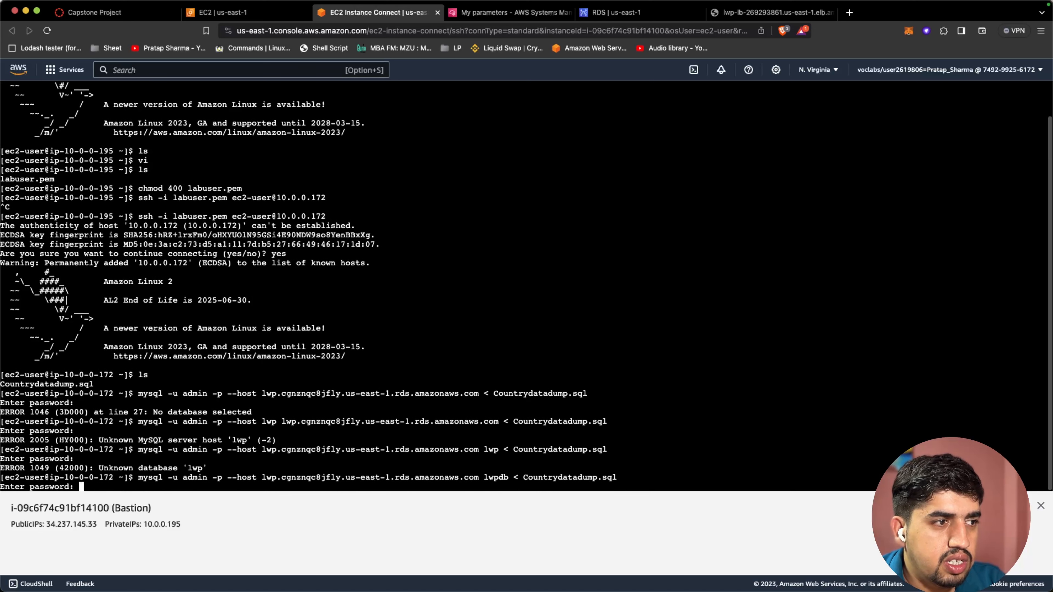
key("Return")
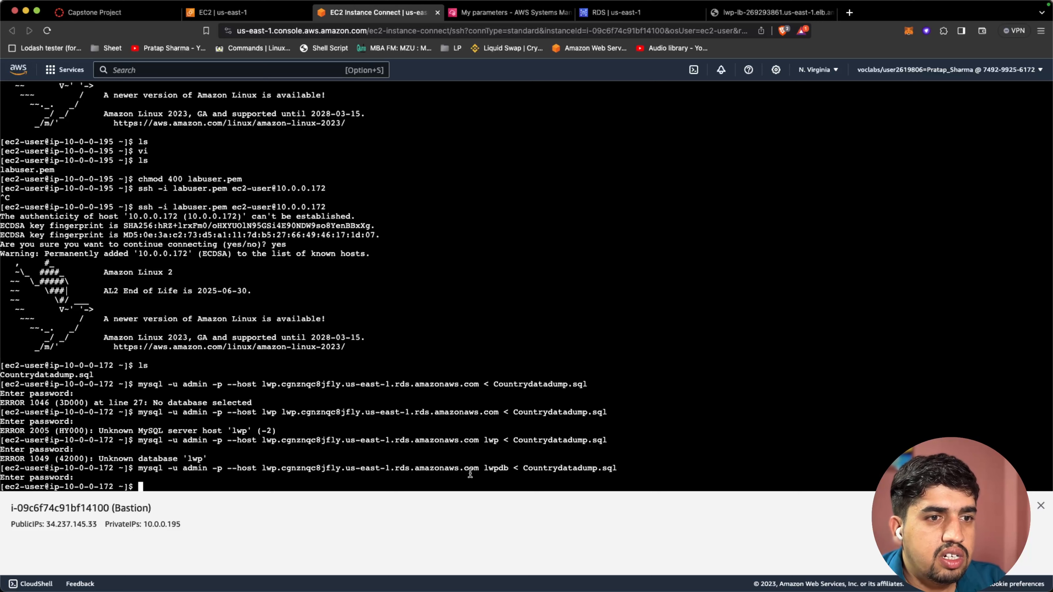
- Set the value of the /example/database parameter to lwpdb, save it, and return to the Bastion terminal session
double_click(551, 469)
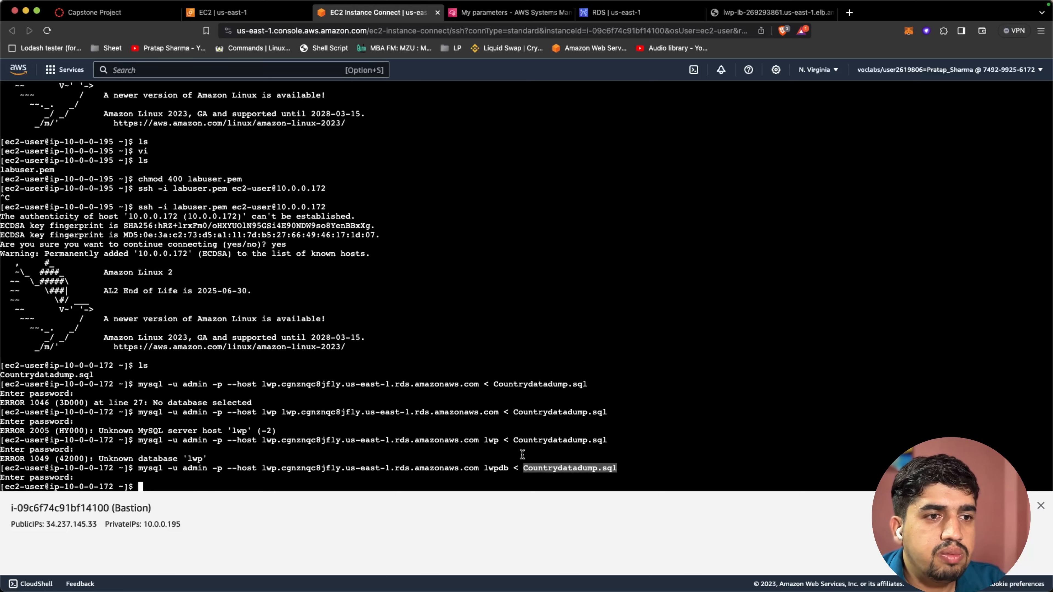
double_click(488, 467)
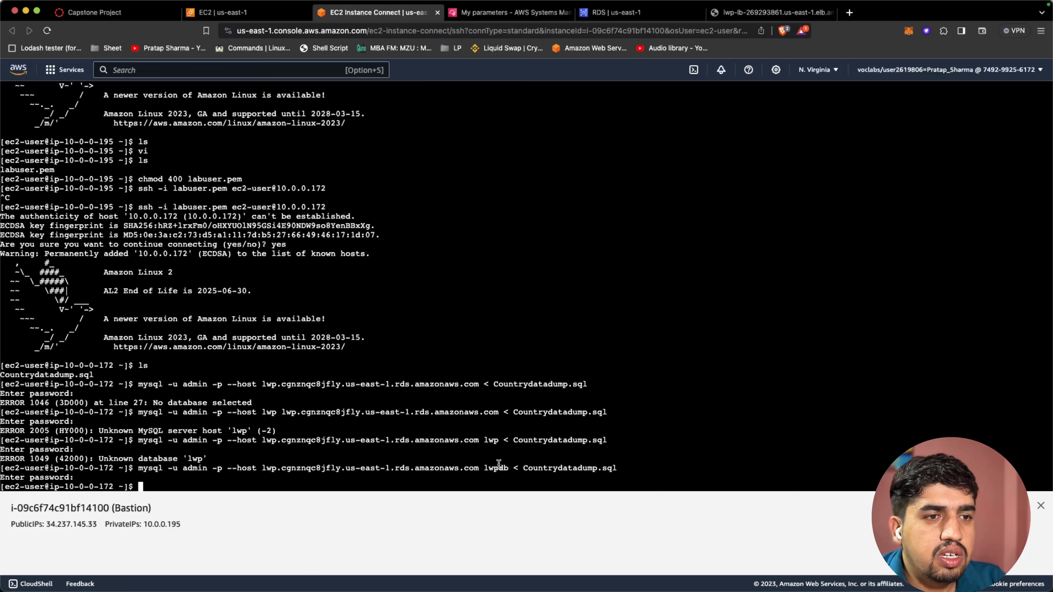
left_click(512, 14)
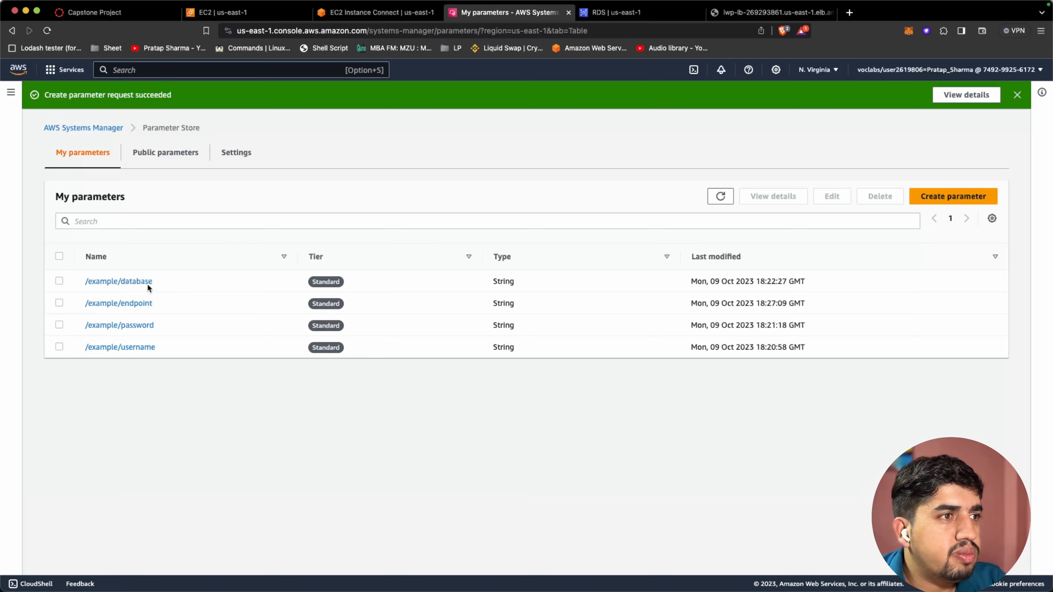
left_click(129, 282)
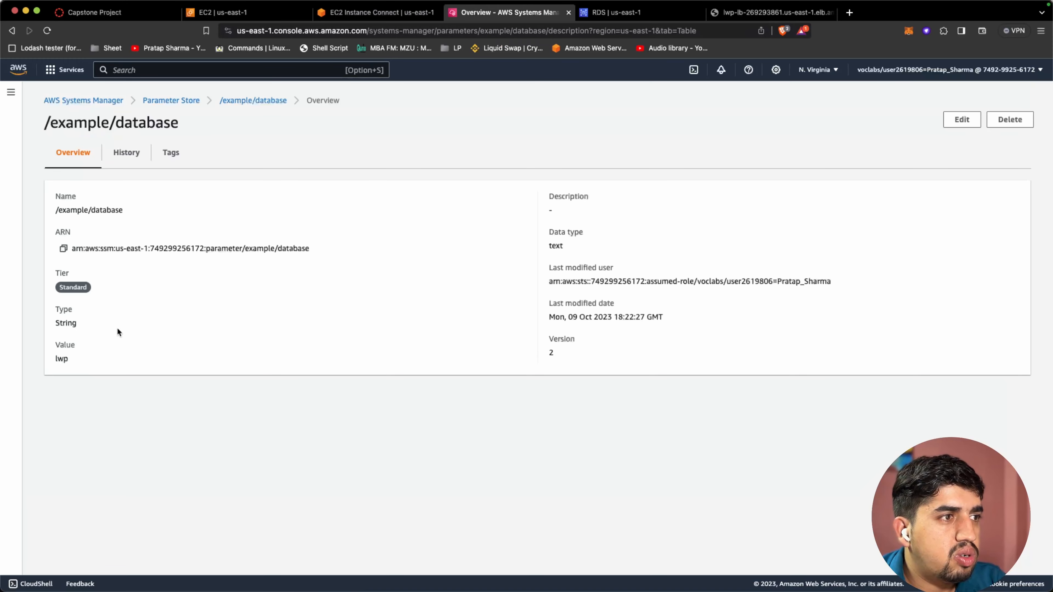
left_click(959, 120)
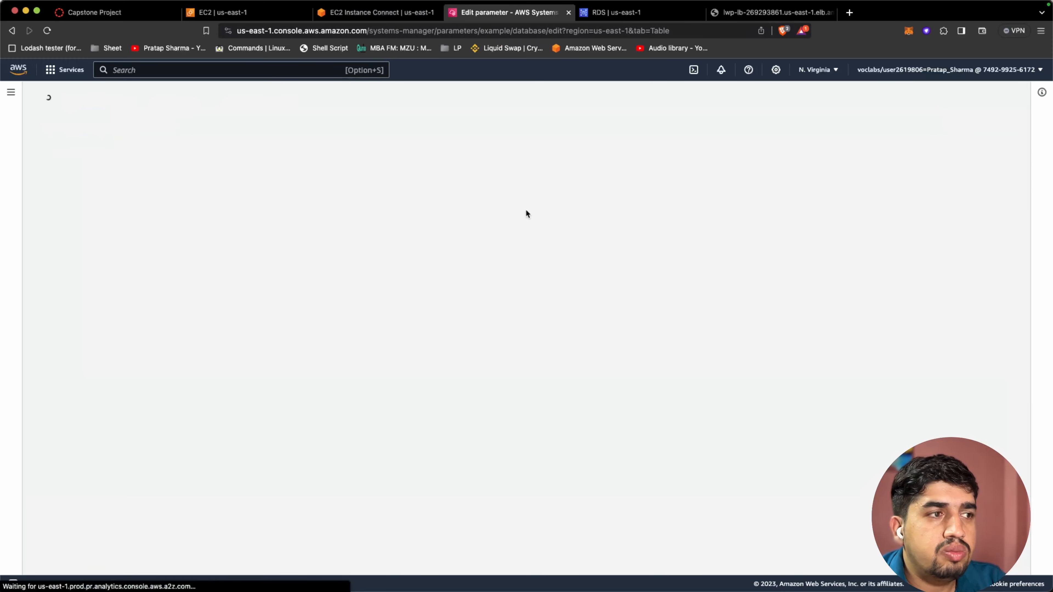
left_click(113, 429)
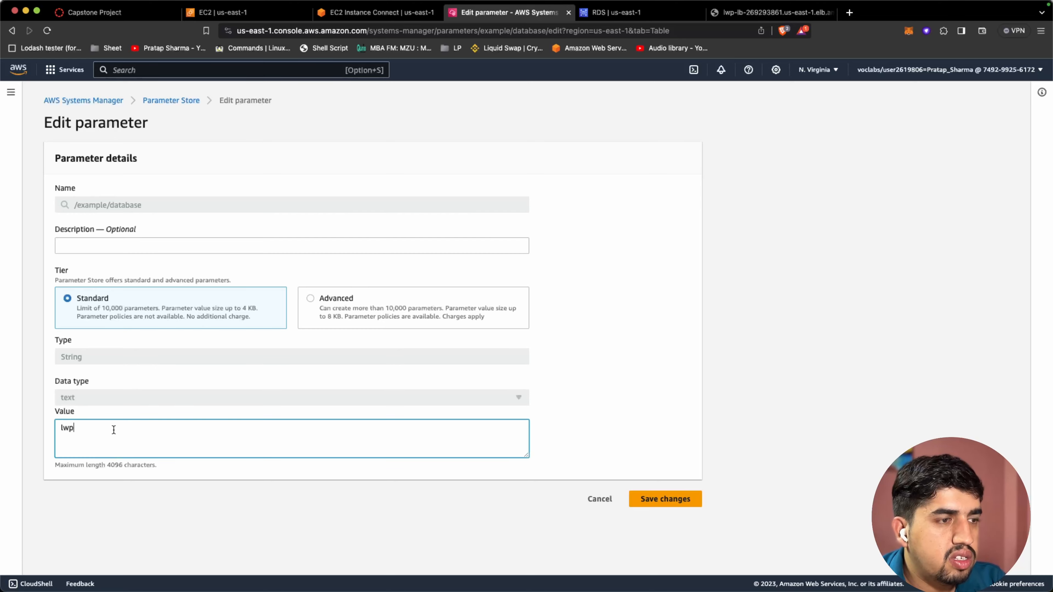
type("db")
left_click(661, 499)
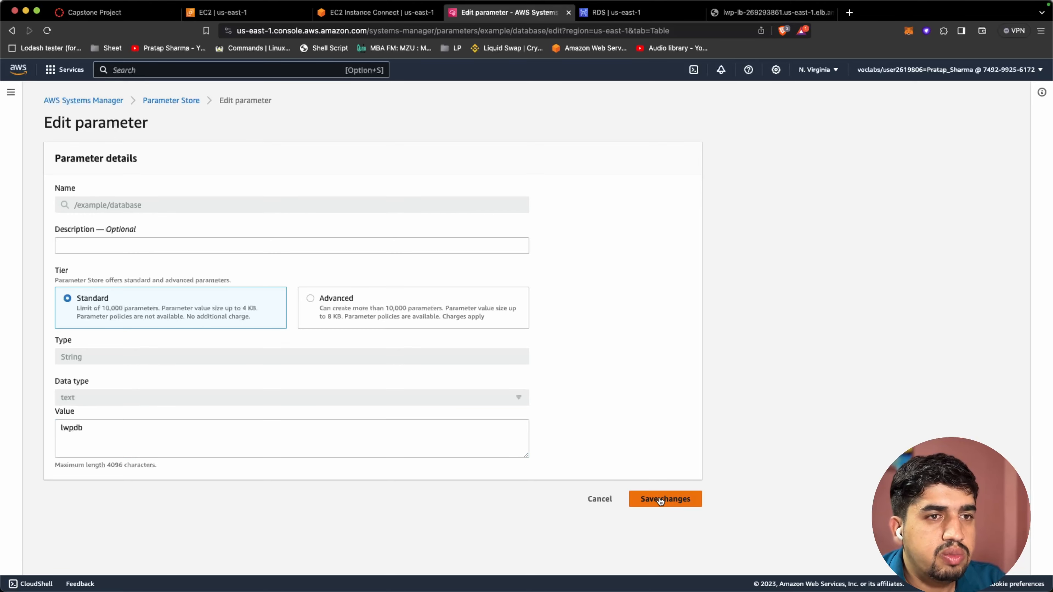
left_click(375, 13)
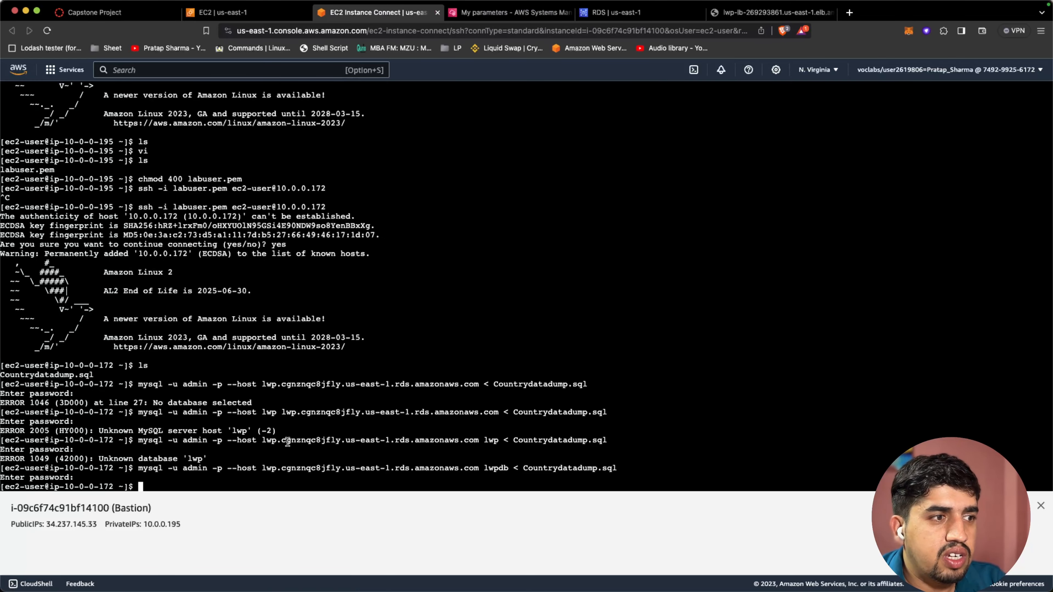
- Rerun the mysql command against the RDS endpoint with lwpdb but without the Countrydatadump.sql redirect, and enter the admin database password
key("Up")
key("BackSpace")
key("BackSpace")
key("BackSpace")
key("BackSpace")
key("BackSpace")
key("BackSpace")
key("BackSpace")
key("BackSpace")
key("BackSpace")
key("BackSpace")
key("BackSpace")
key("BackSpace")
key("BackSpace")
key("BackSpace")
key("BackSpace")
key("BackSpace")
key("BackSpace")
key("BackSpace")
key("BackSpace")
key("BackSpace")
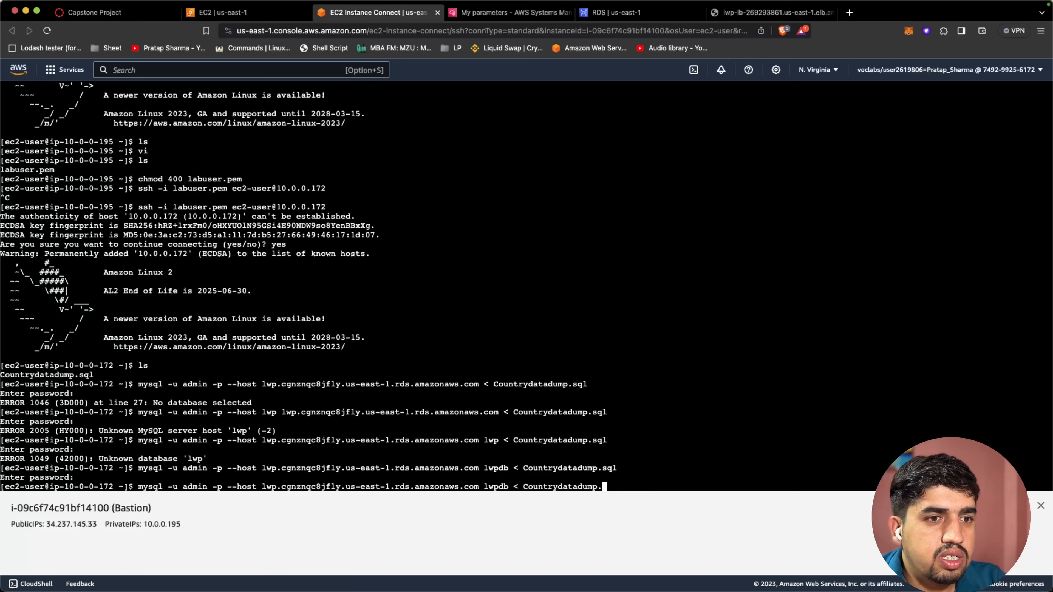
key("Return")
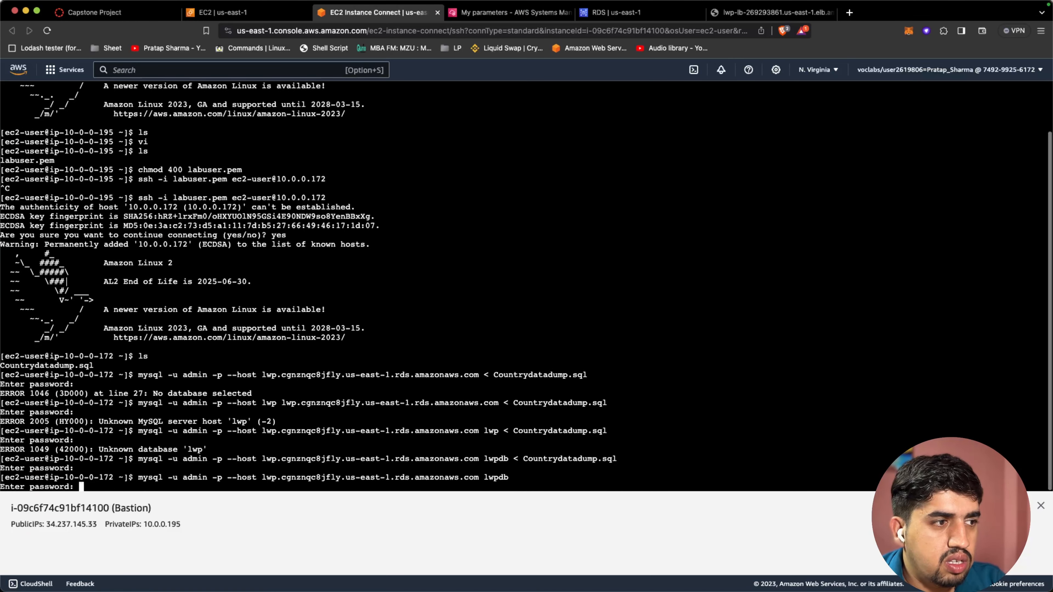
key("Return")
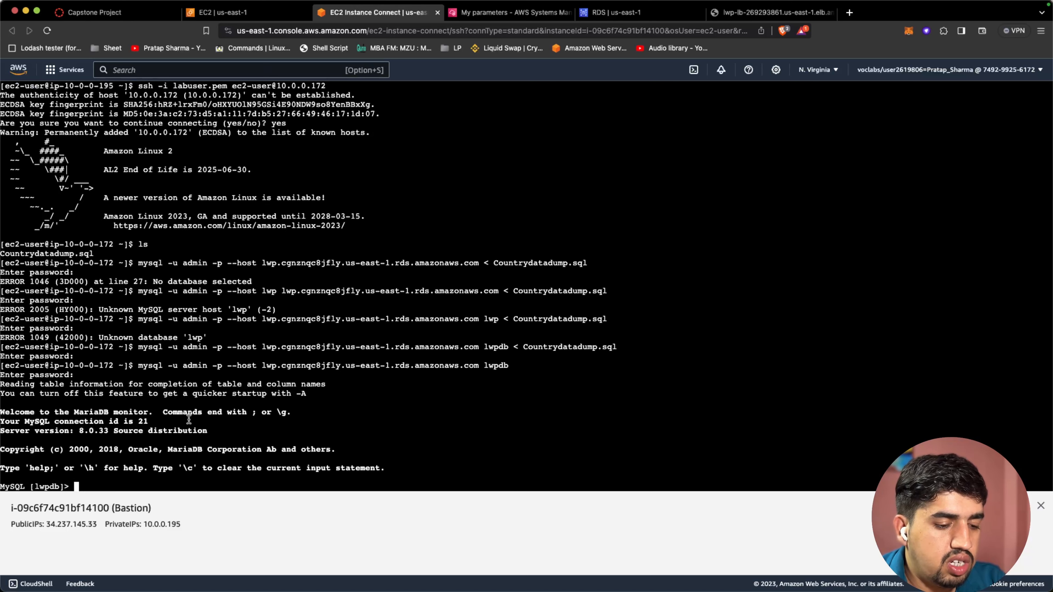
- List the databases on the MySQL server with show databases; and check for lwpdb
type("show data")
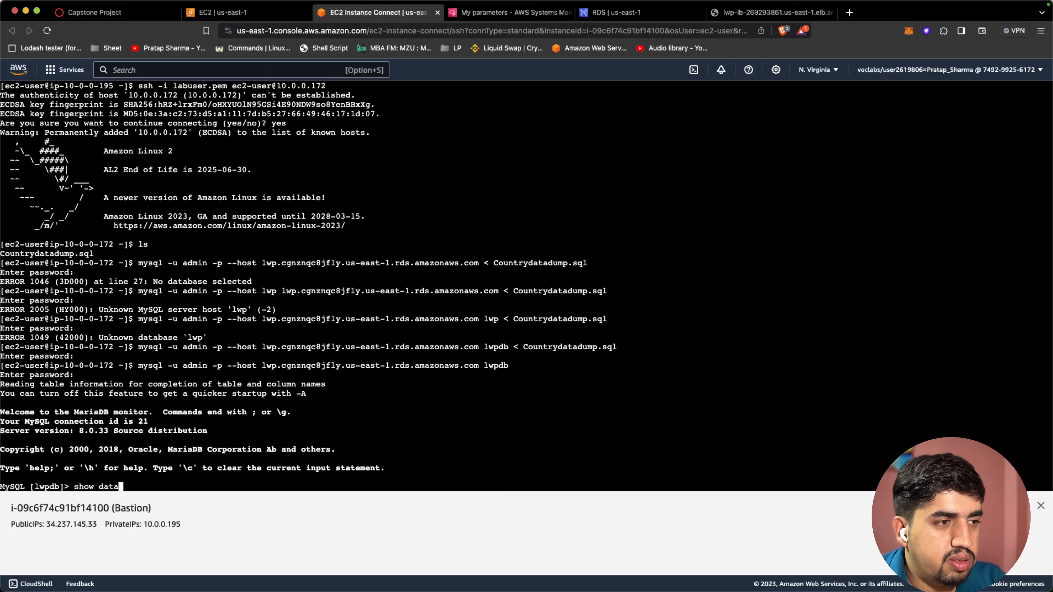
type("bases;")
key("Return")
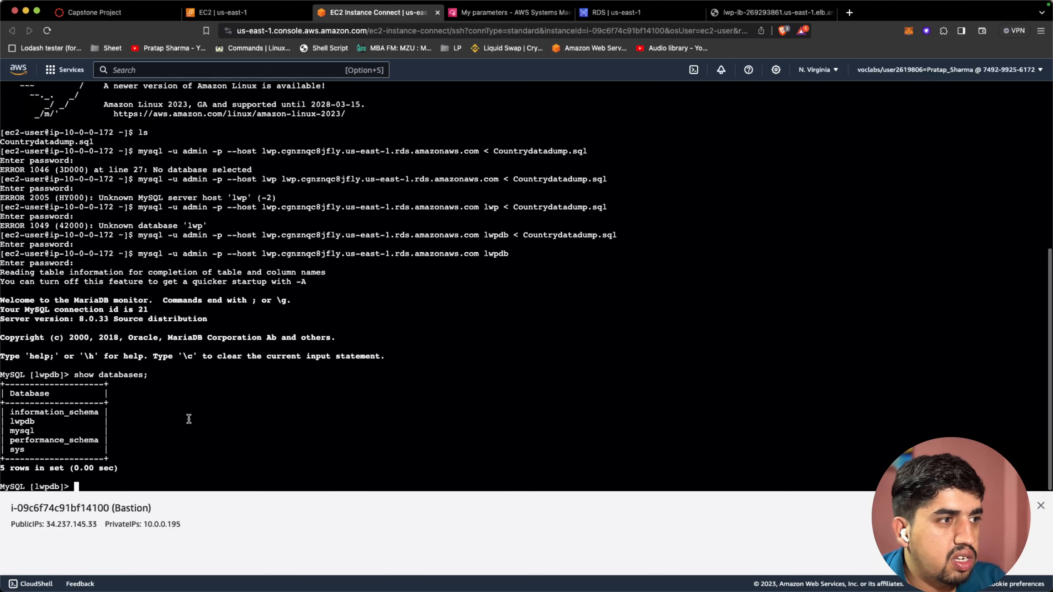
double_click(20, 421)
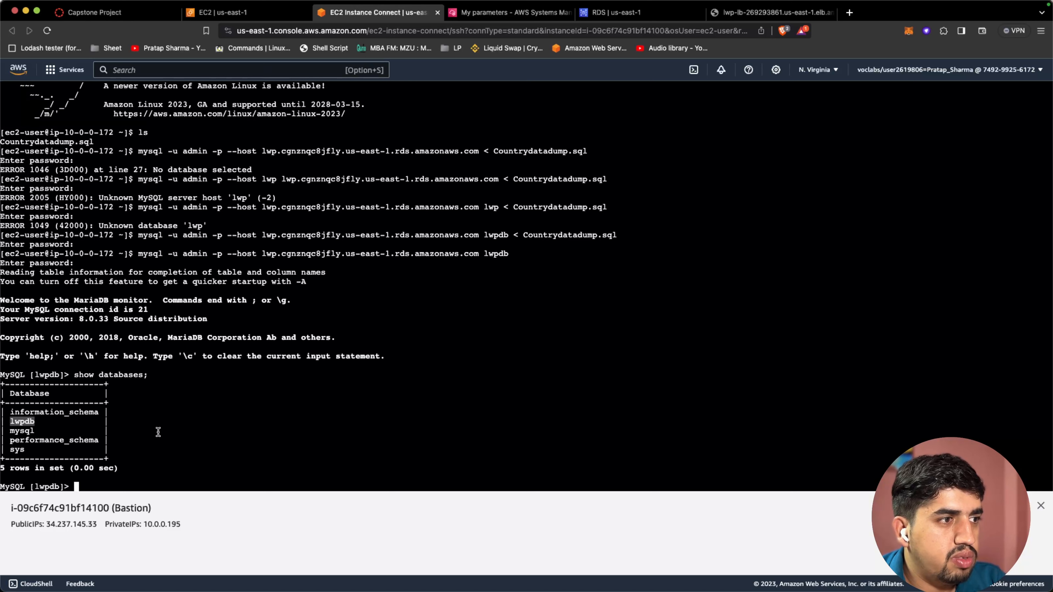
left_click(158, 432)
- Select the database with use lwpdb; and list its tables with show tables;
type("use")
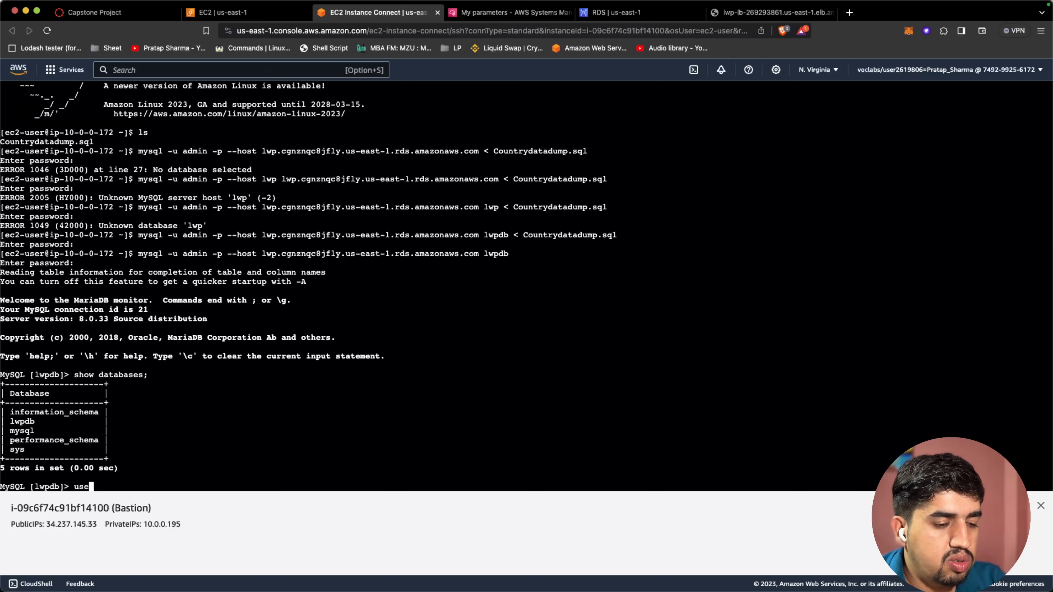
type(" lwpdb;")
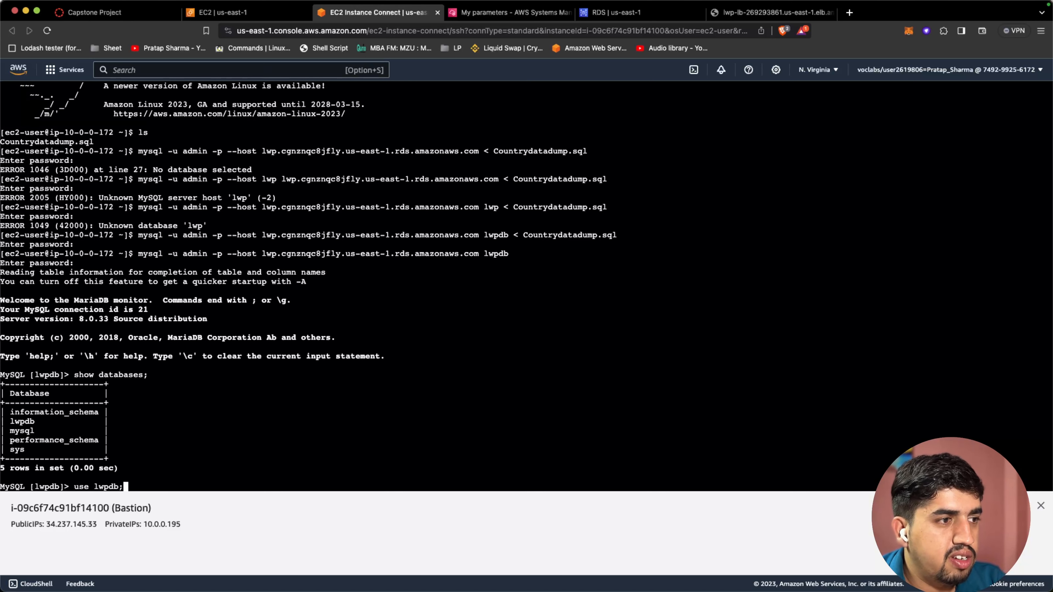
key("Return")
type("show ")
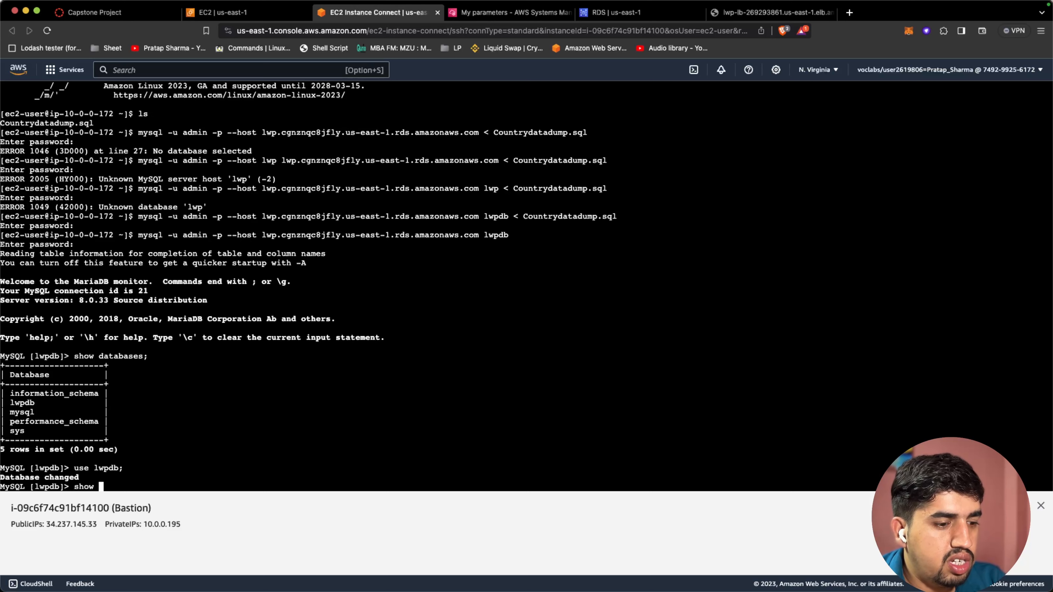
type("tables;")
key("Return")
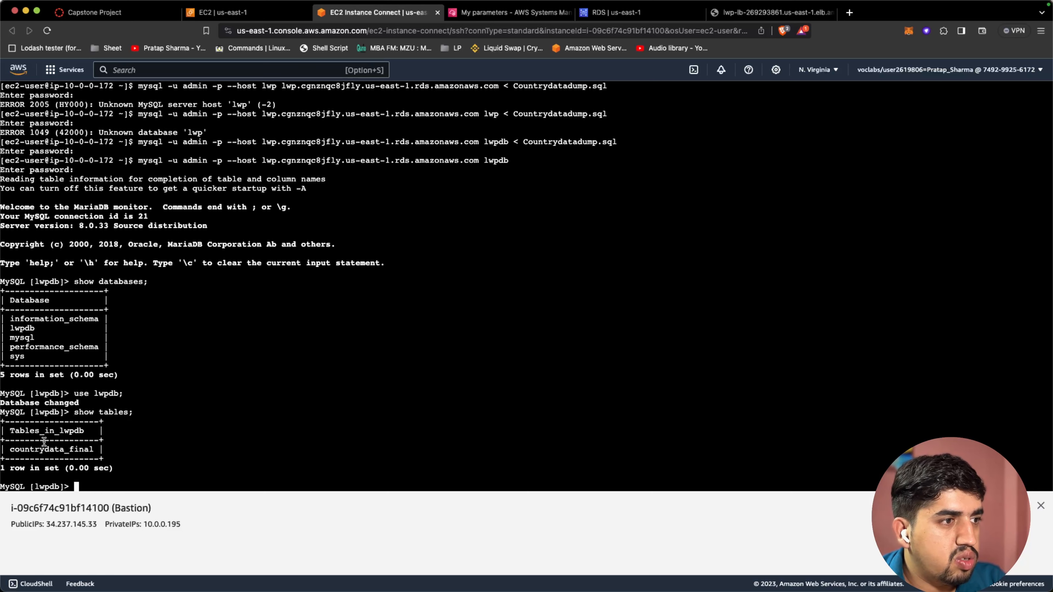
double_click(39, 450)
left_click(171, 444)
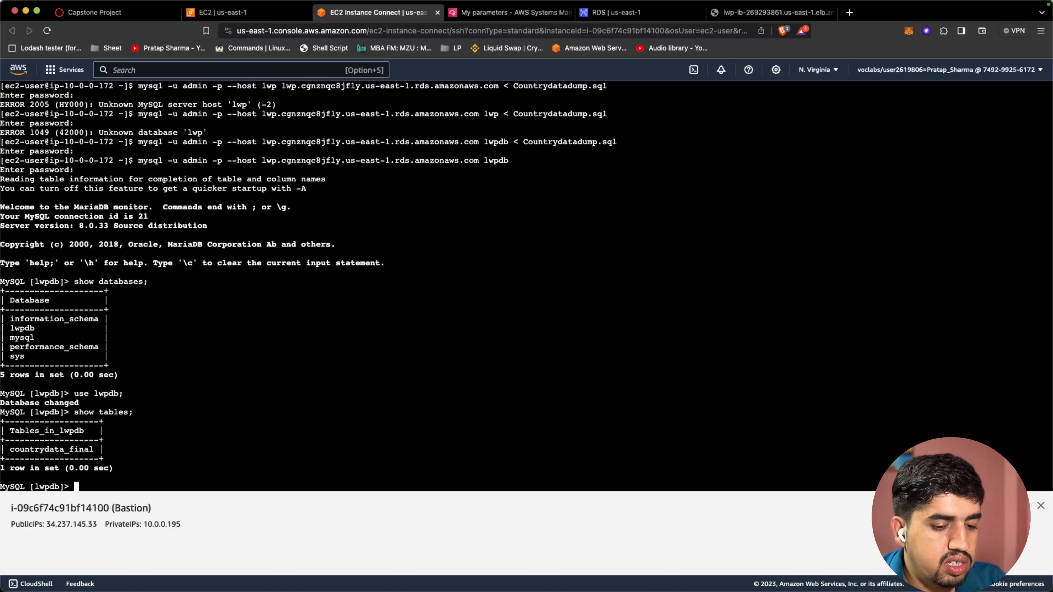
- Query all rows of the imported table with select * from countrydata_final;
type("select ")
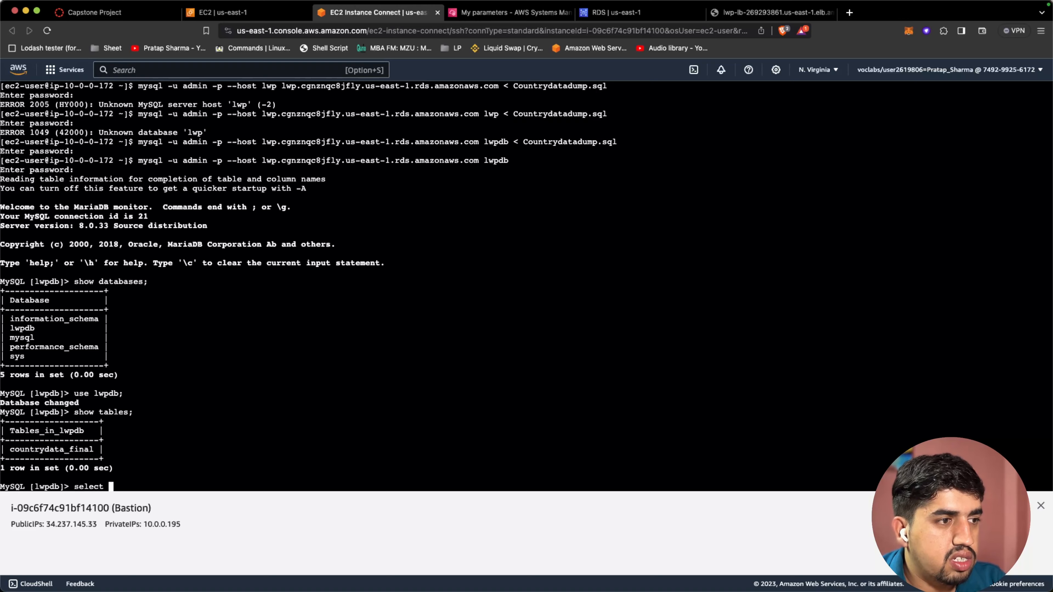
type("* from countrydata_final;")
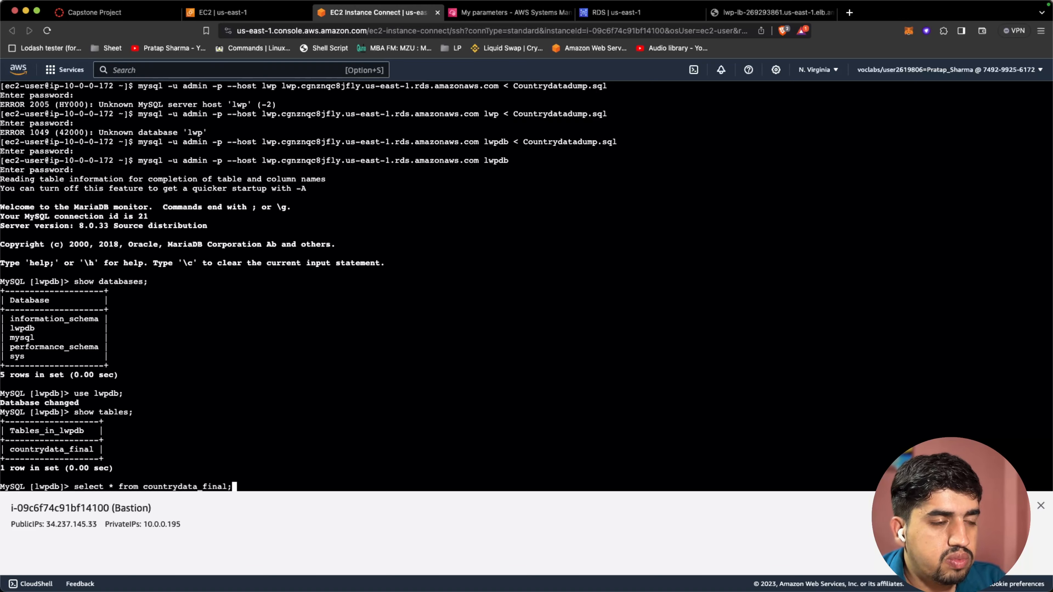
key("Return")
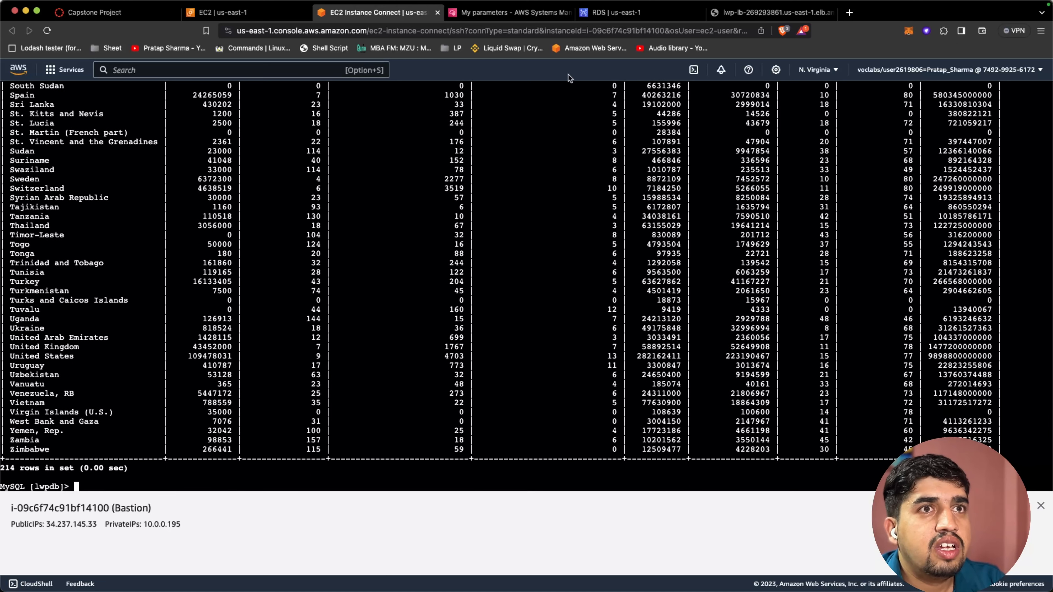
- Switch to the load balancer web page and reload query2.php, resubmitting the form, to check the country data
left_click(730, 20)
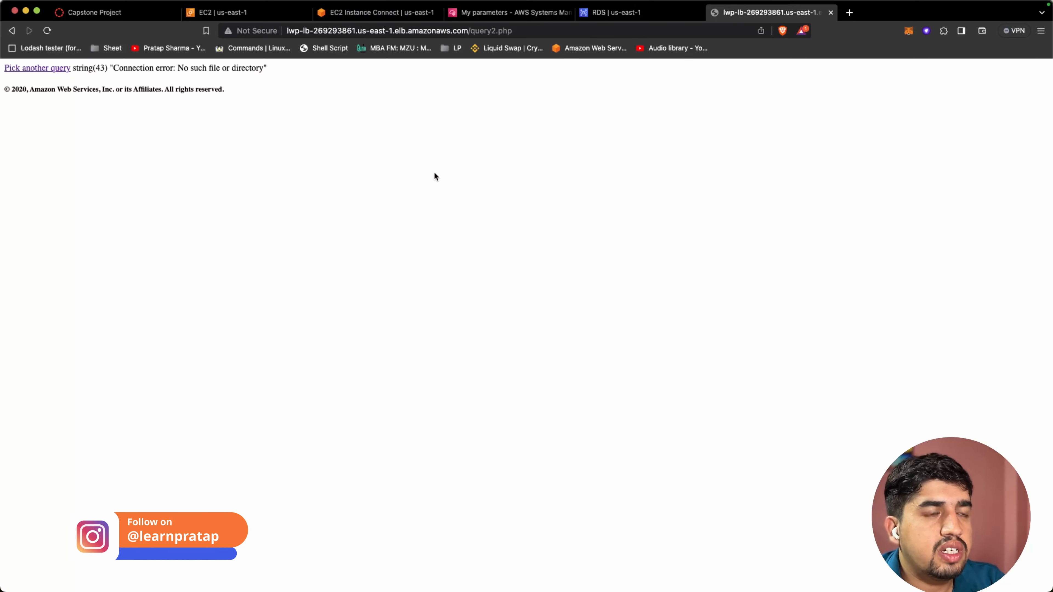
key("super+r")
key("Return")
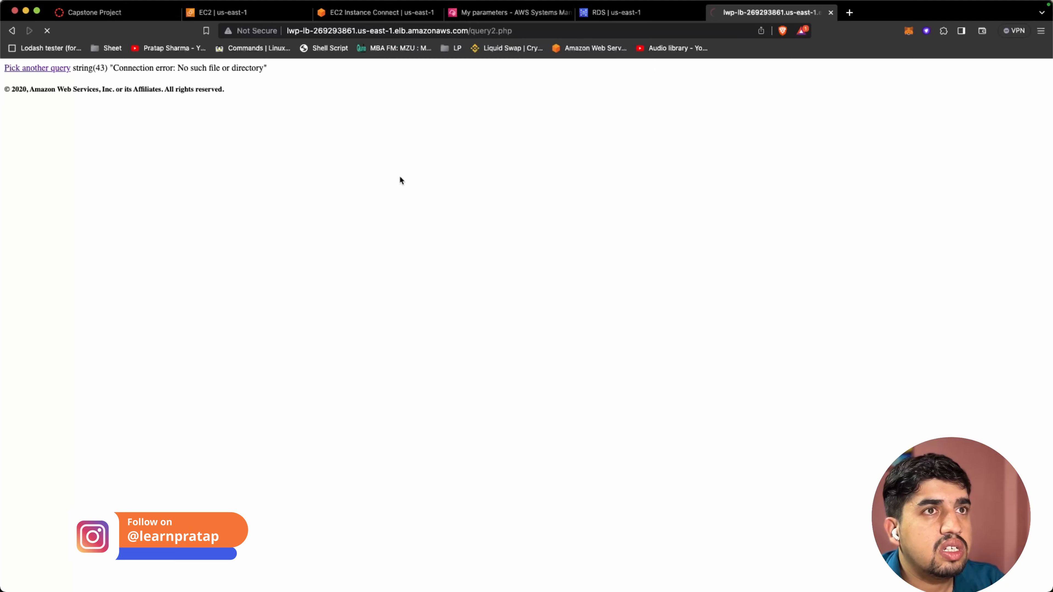
scroll(254, 303, "down", 5)
scroll(146, 190, "up", 5)
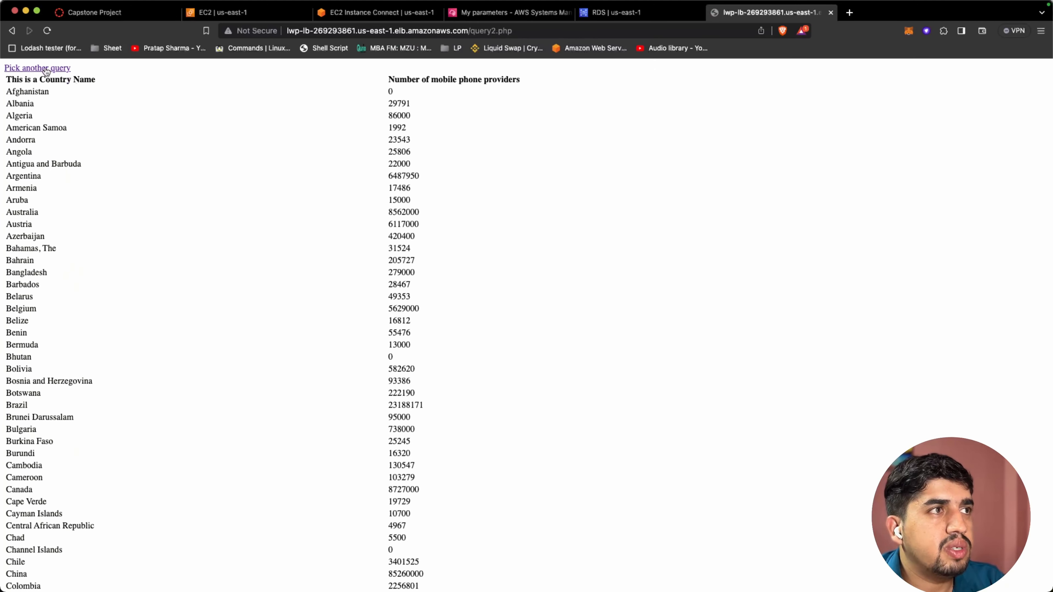
- Return to the website's query selection page and run the Population query
left_click(58, 68)
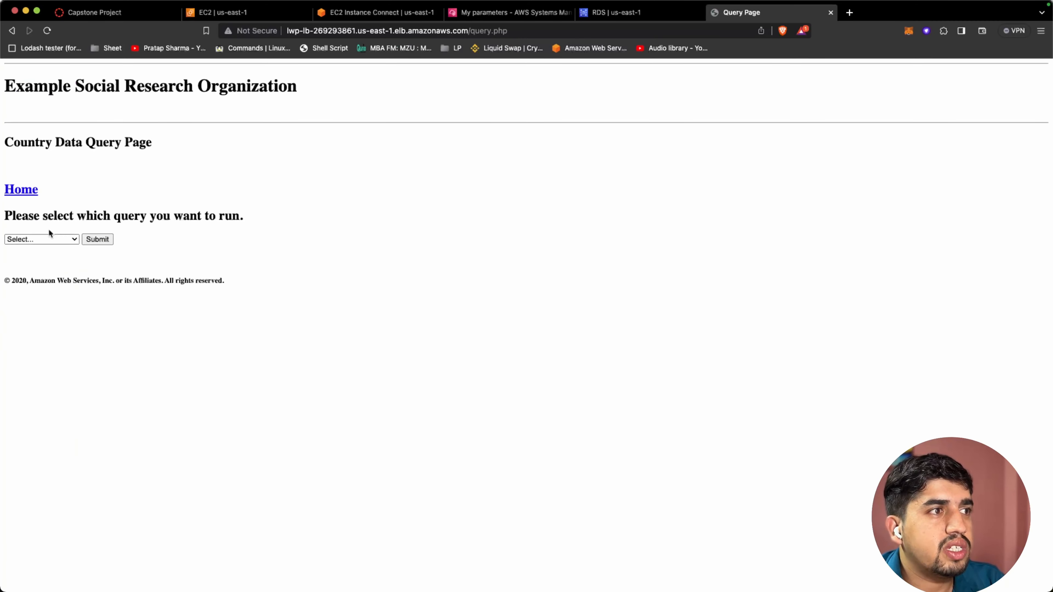
left_click(37, 239)
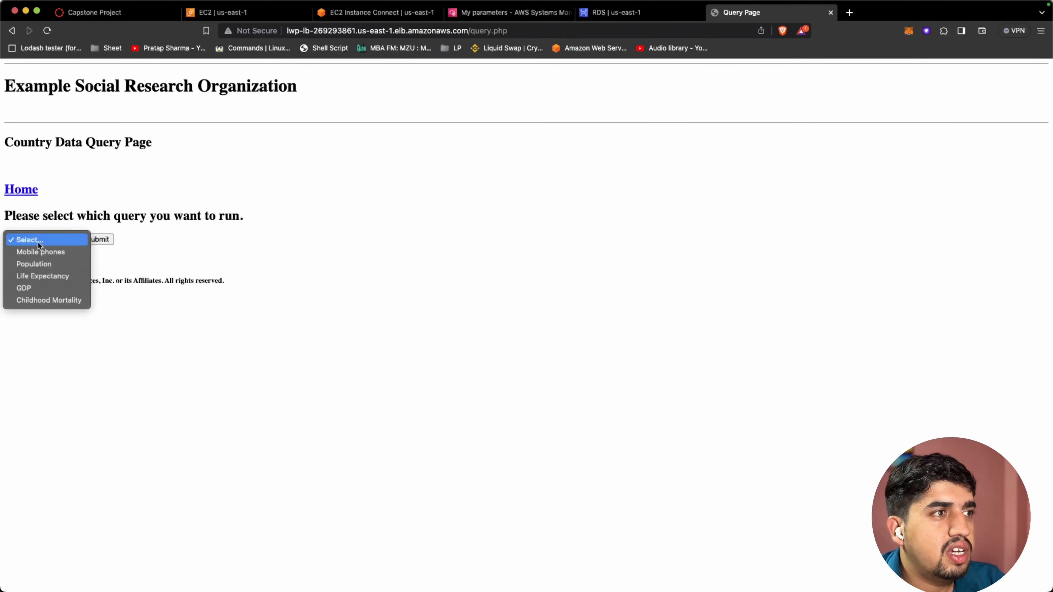
left_click(37, 264)
left_click(100, 239)
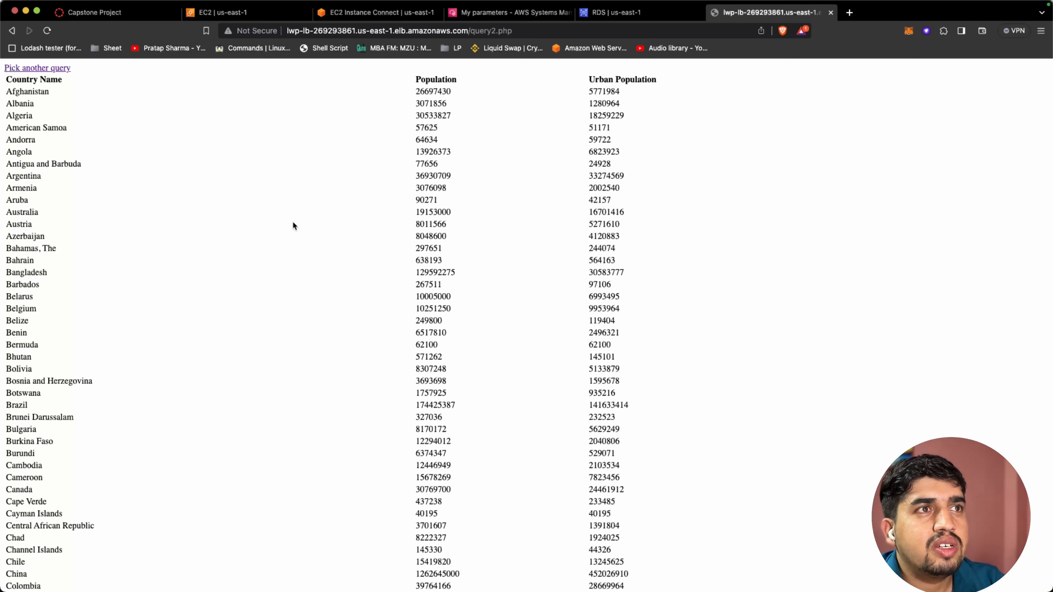
- Go back to the Capstone Project assignment page and review its solution requirements, connection parameters and project deliverables
left_click(251, 14)
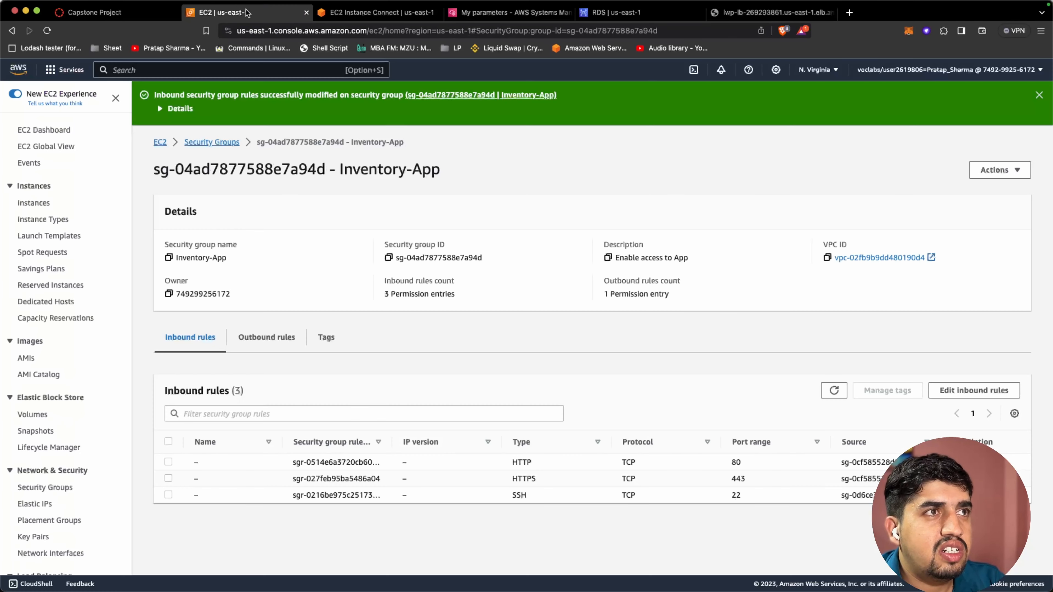
left_click(117, 13)
left_click(373, 349)
scroll(372, 349, "down", 5)
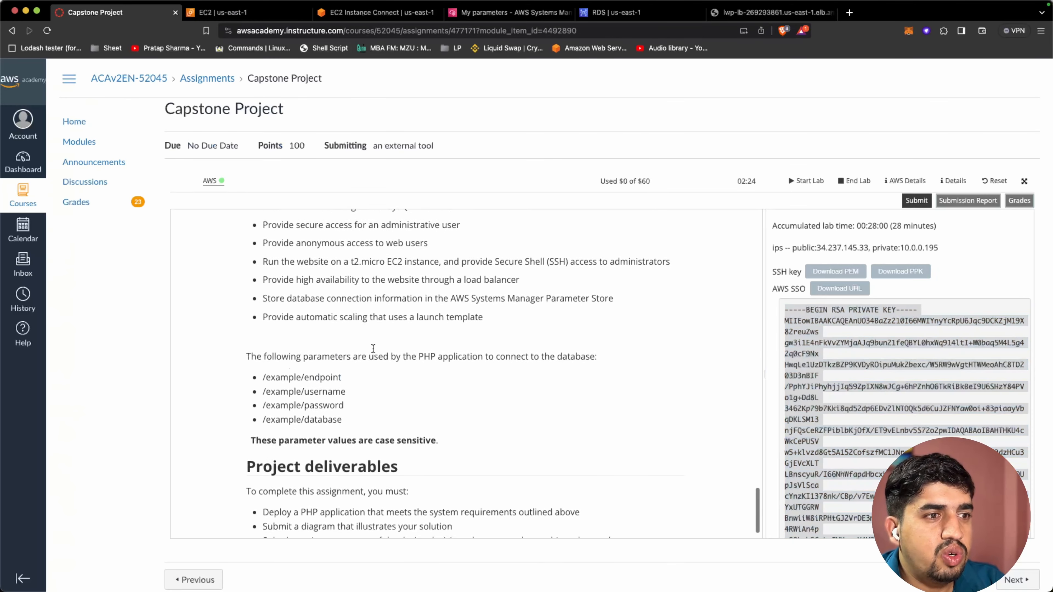
scroll(373, 348, "down", 1)
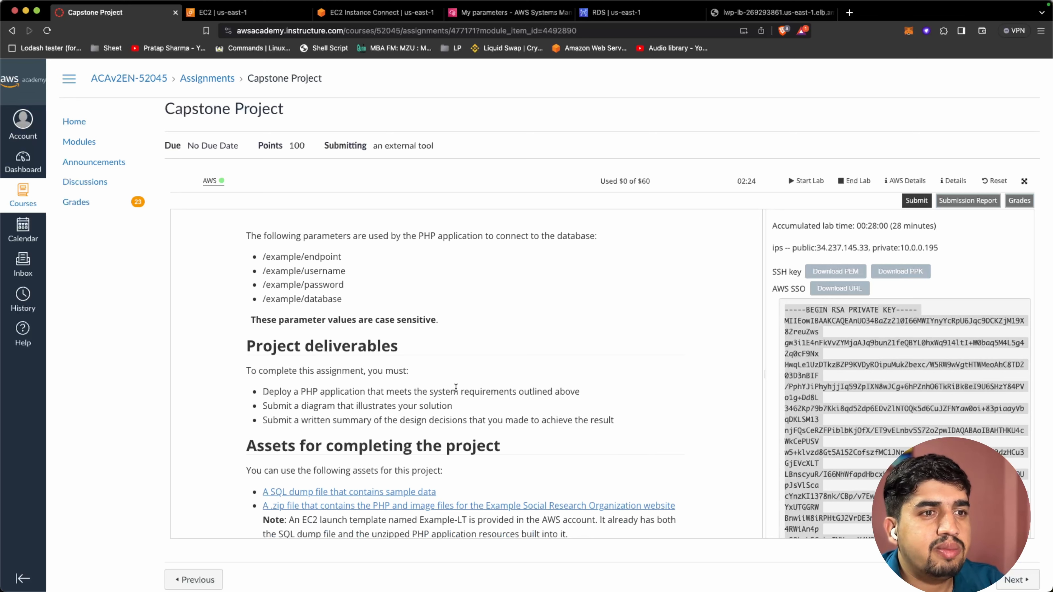
scroll(442, 367, "up", 5)
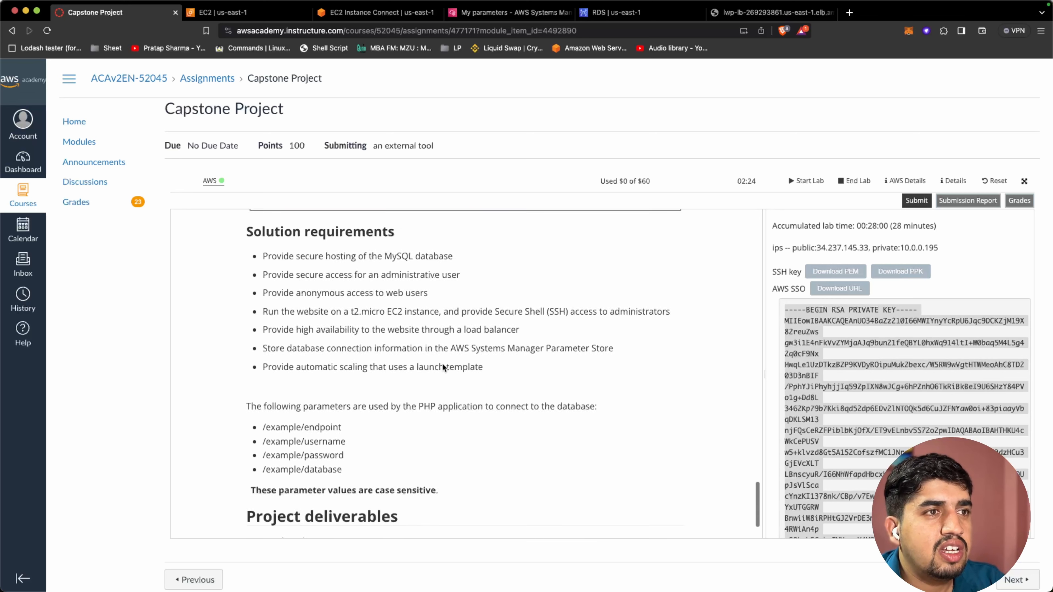
left_click_drag(261, 411, 356, 454)
scroll(355, 454, "up", 4)
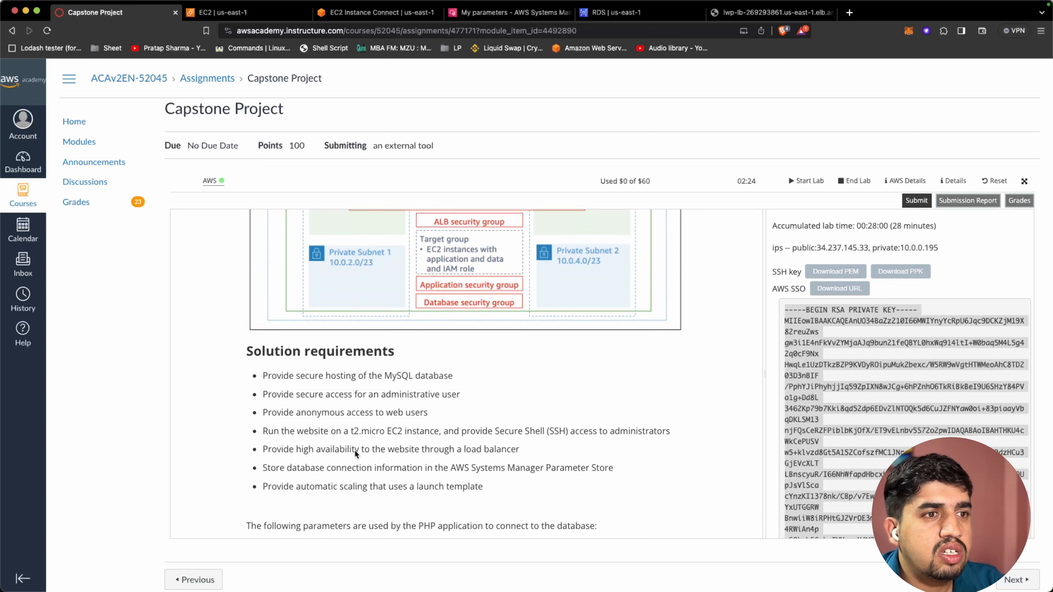
scroll(398, 391, "up", 1)
double_click(398, 392)
scroll(398, 392, "down", 1)
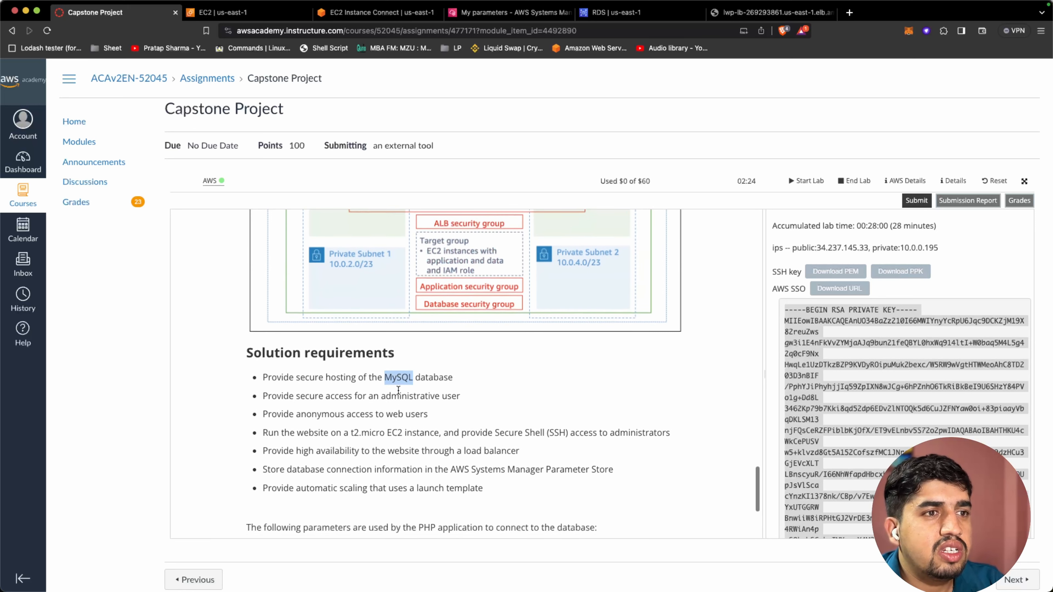
left_click(383, 440)
left_click(678, 353)
scroll(679, 356, "down", 1)
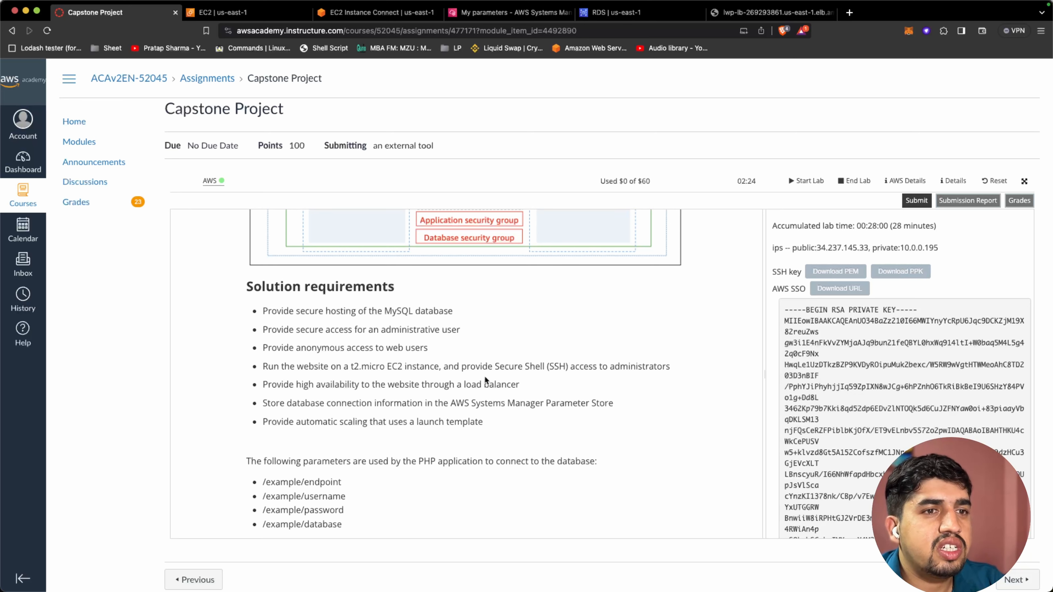
scroll(485, 380, "down", 1)
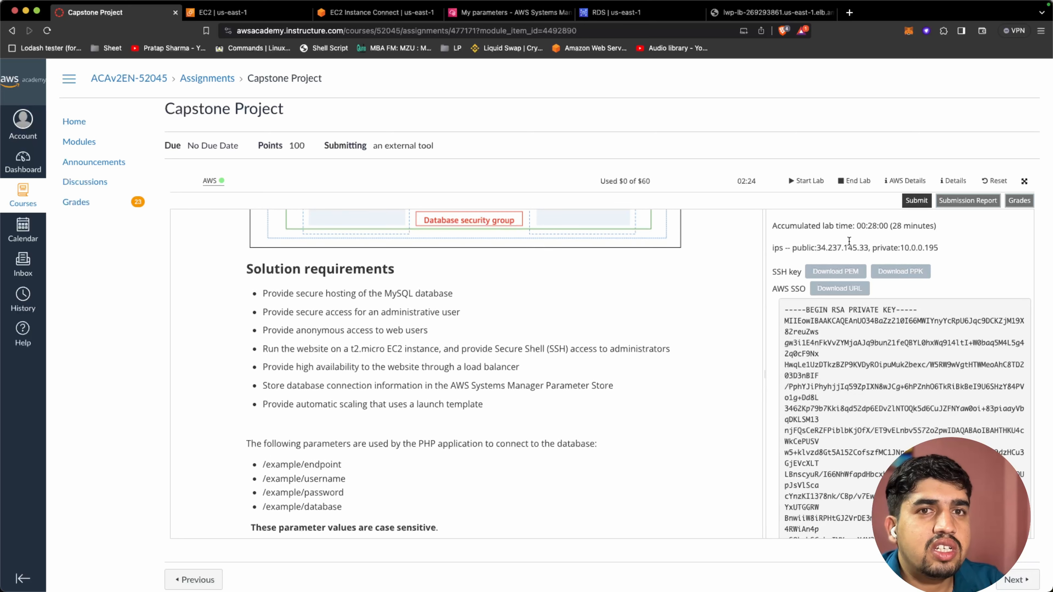
- Submit the Capstone Project for grading, confirm the submission, and check the total score in the submission report
left_click(917, 201)
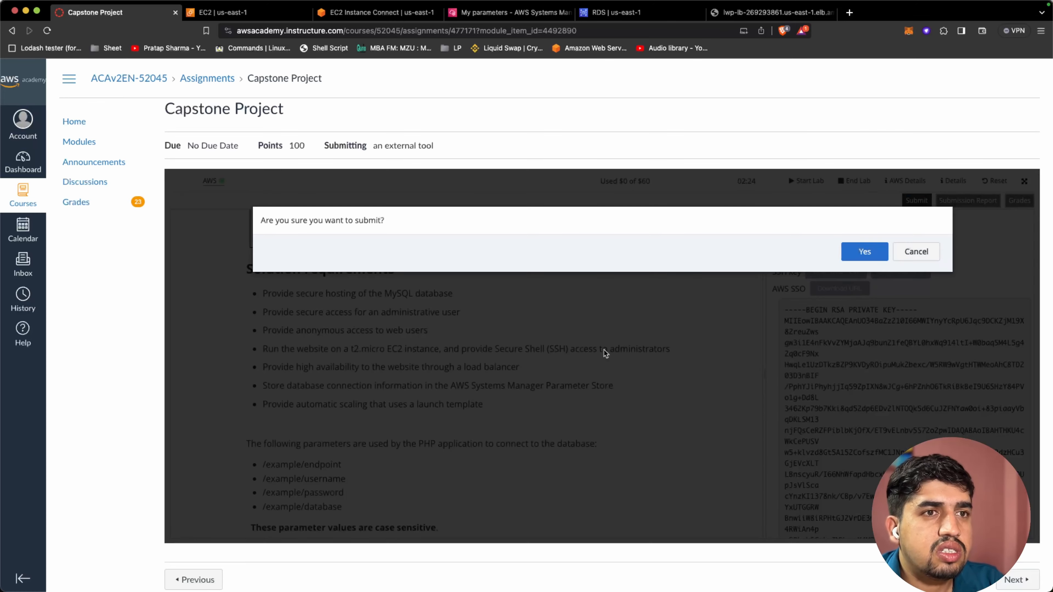
left_click(865, 254)
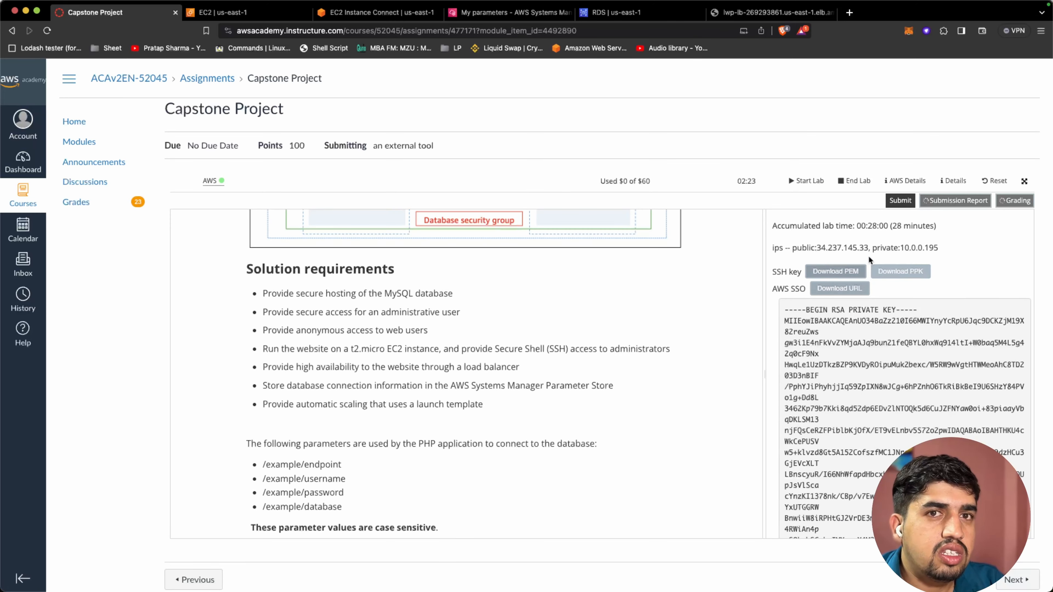
left_click(953, 204)
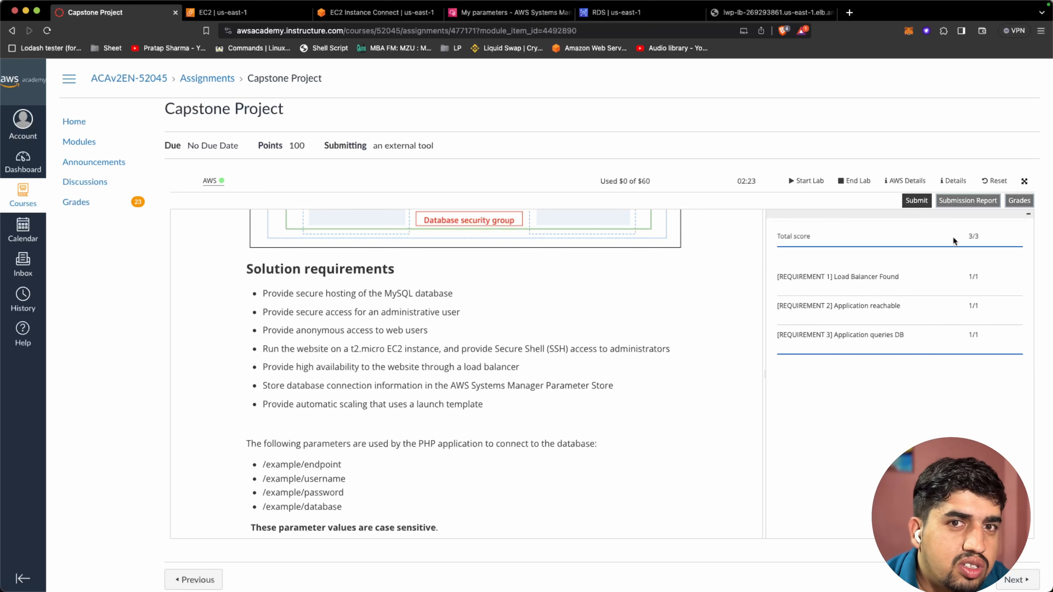
left_click_drag(970, 236, 977, 237)
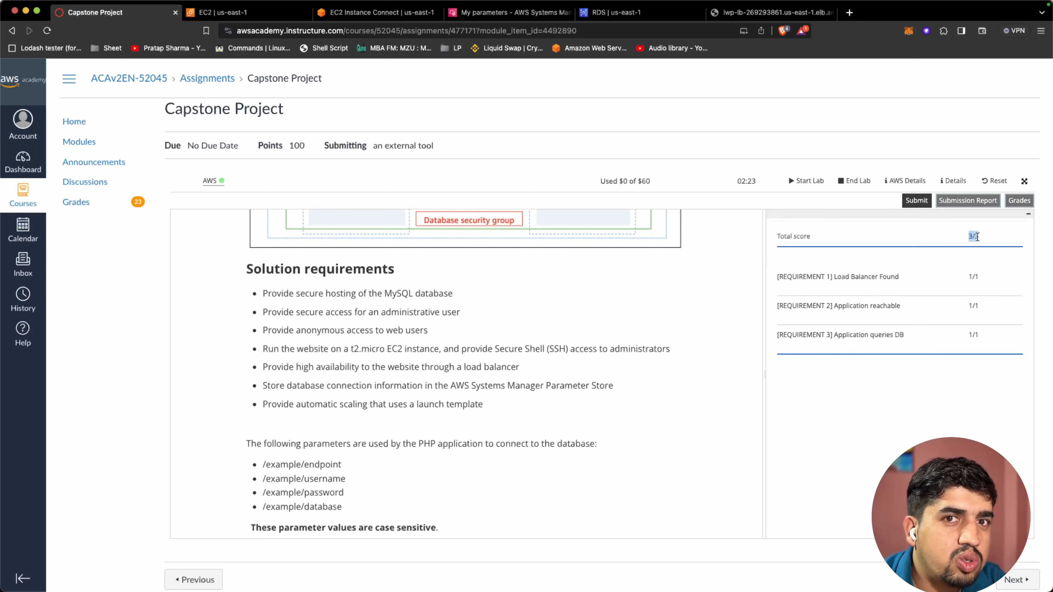
- Bring up the AWS architecture diagram image, enlarge its window to examine it, and return to the Capstone Project page
scroll(530, 349, "down", 6)
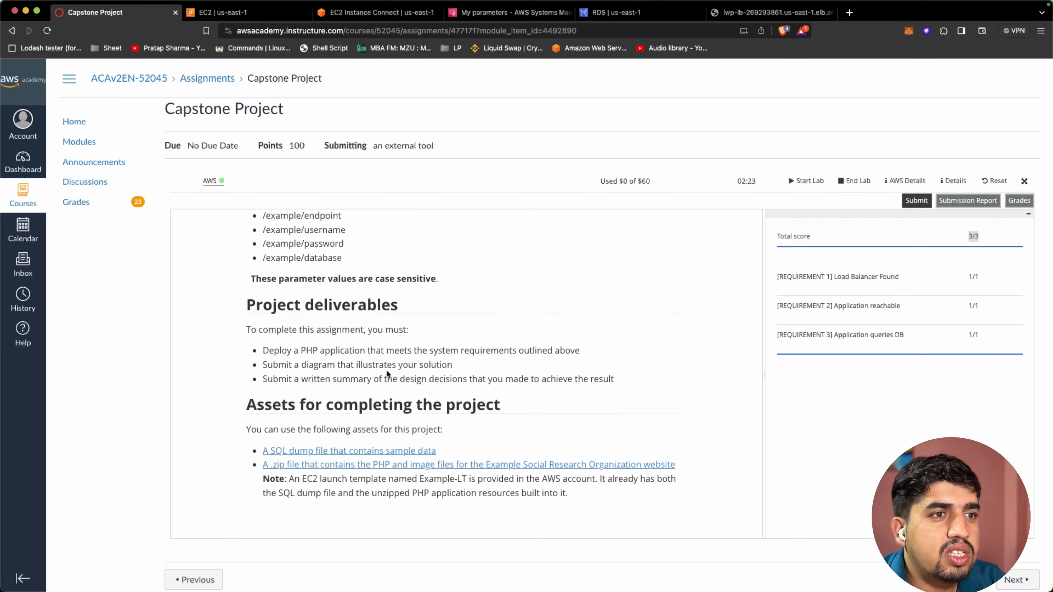
key("ctrl+Up")
left_click(226, 117)
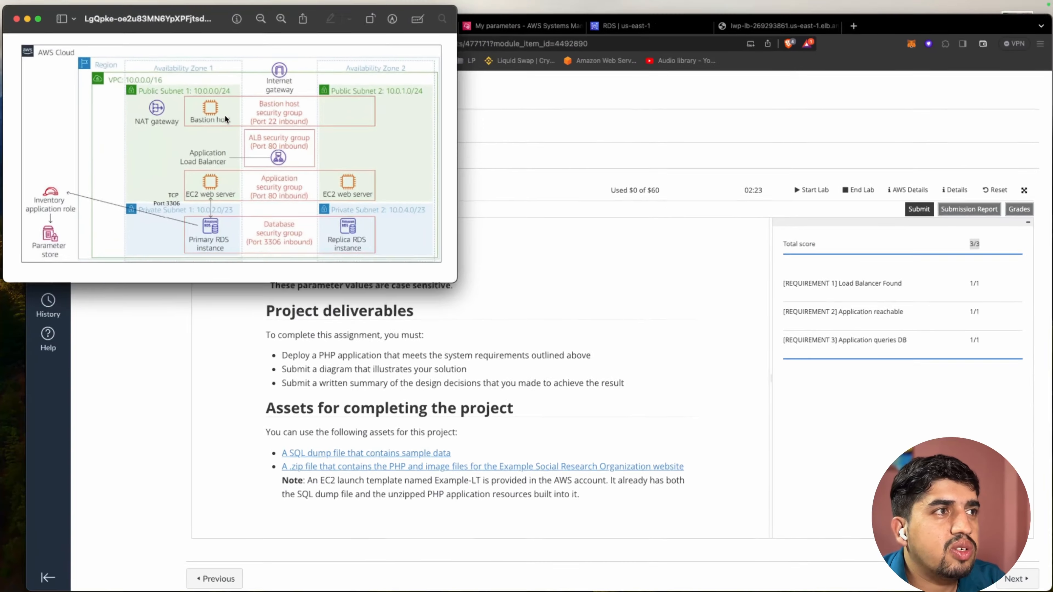
left_click_drag(467, 285, 618, 404)
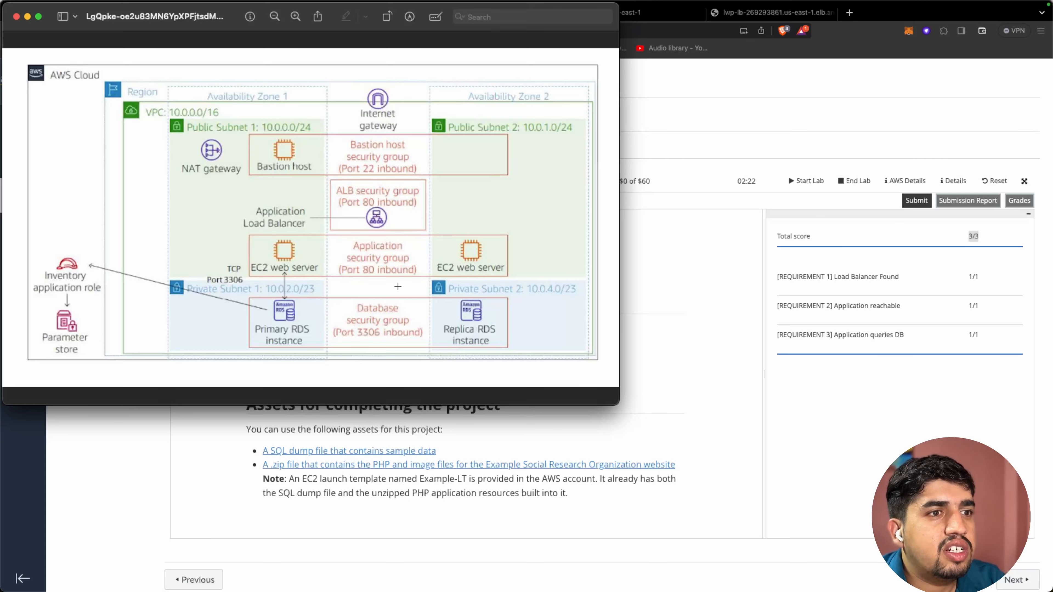
left_click(703, 325)
scroll(718, 262, "down", 1)
scroll(720, 261, "up", 2)
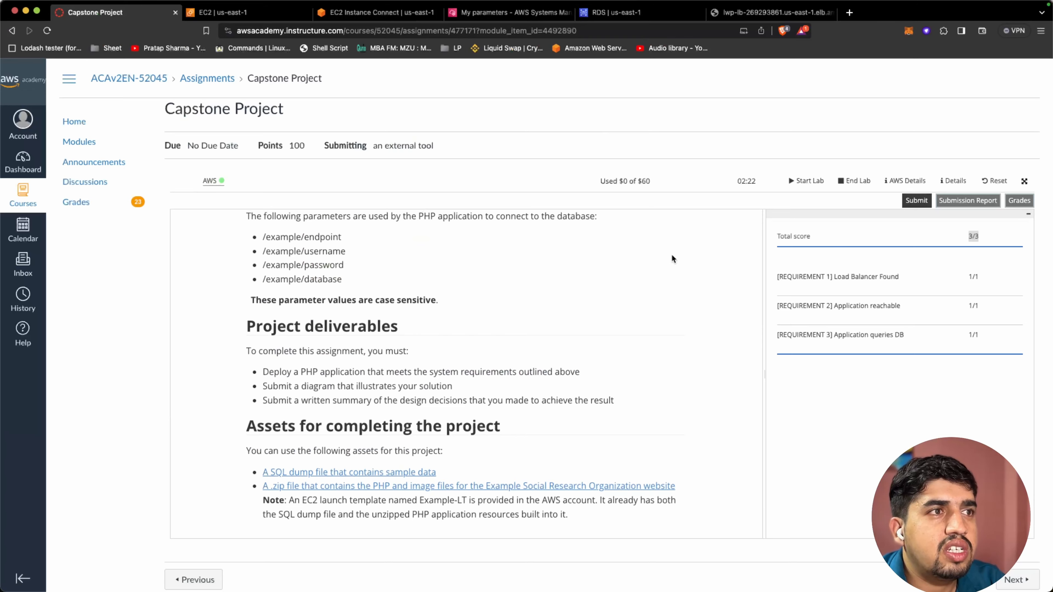
scroll(672, 257, "down", 2)
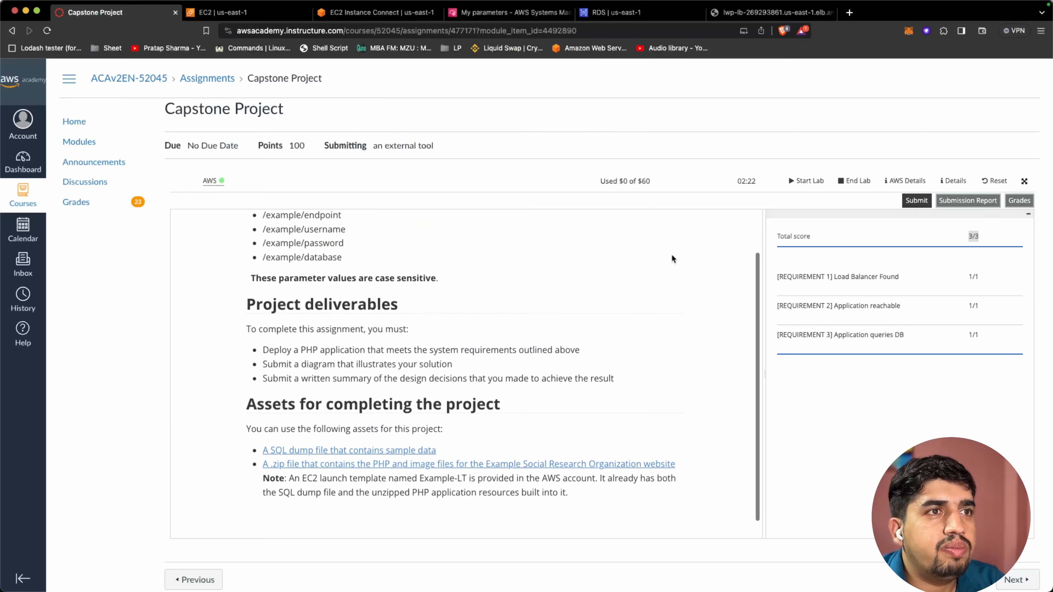
- Submit the Capstone Project for grading again and end the lab, confirming both actions
left_click(915, 201)
left_click(867, 254)
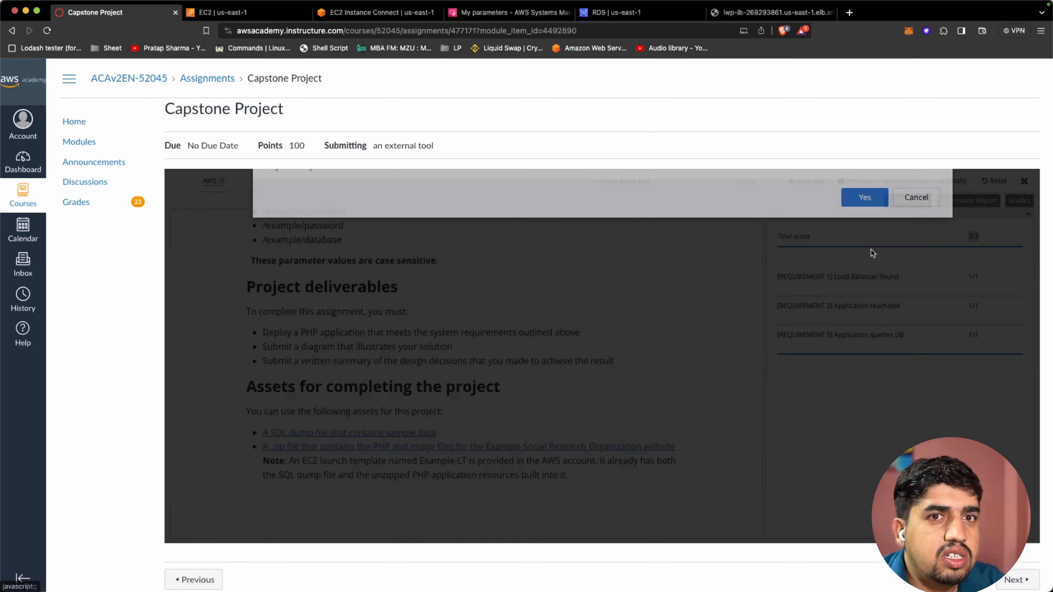
scroll(621, 335, "up", 6)
scroll(621, 335, "down", 6)
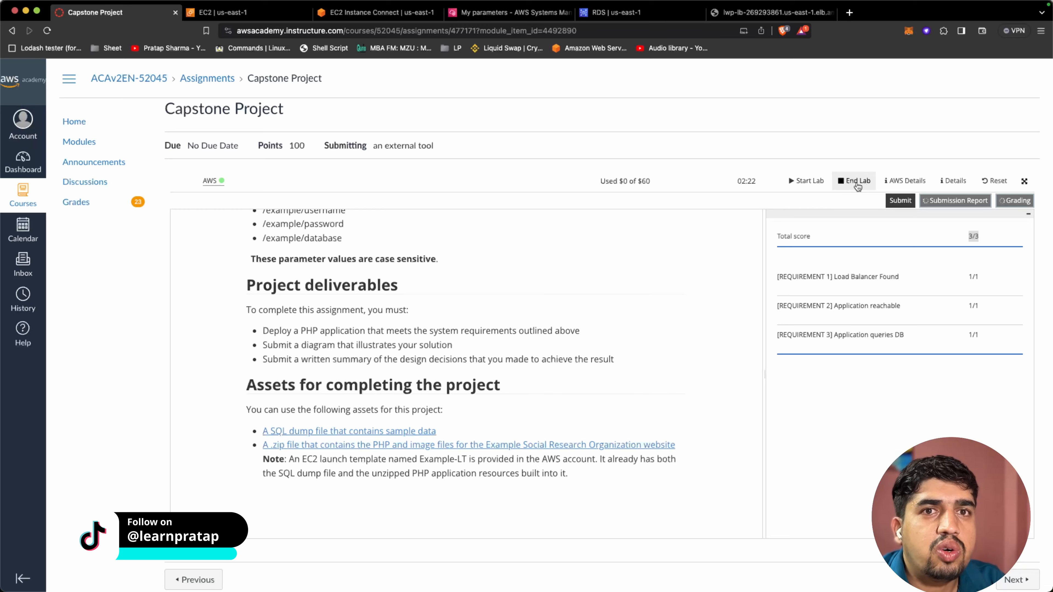
left_click(857, 183)
left_click(864, 247)
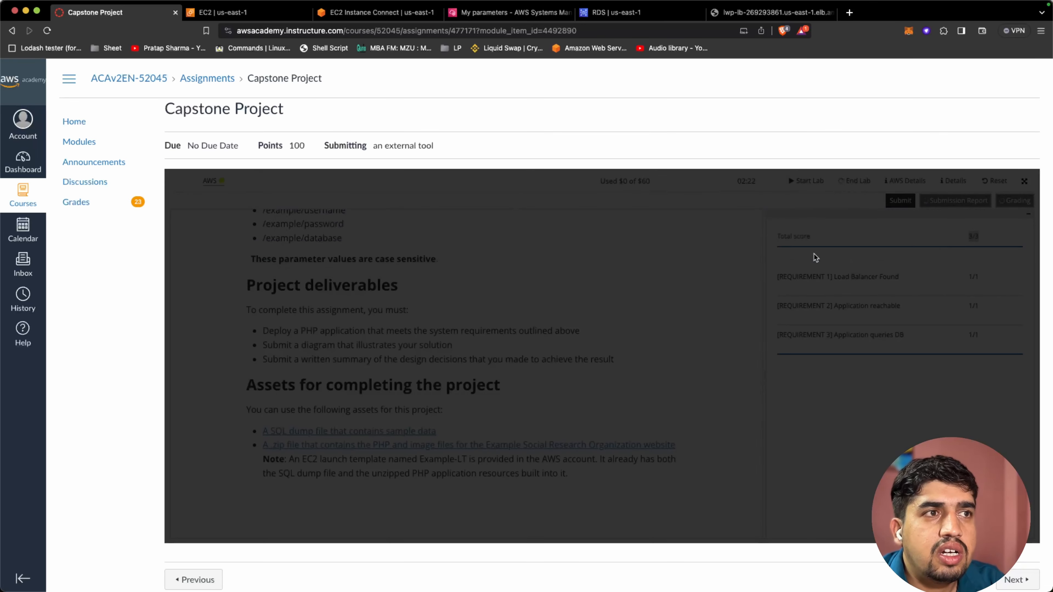